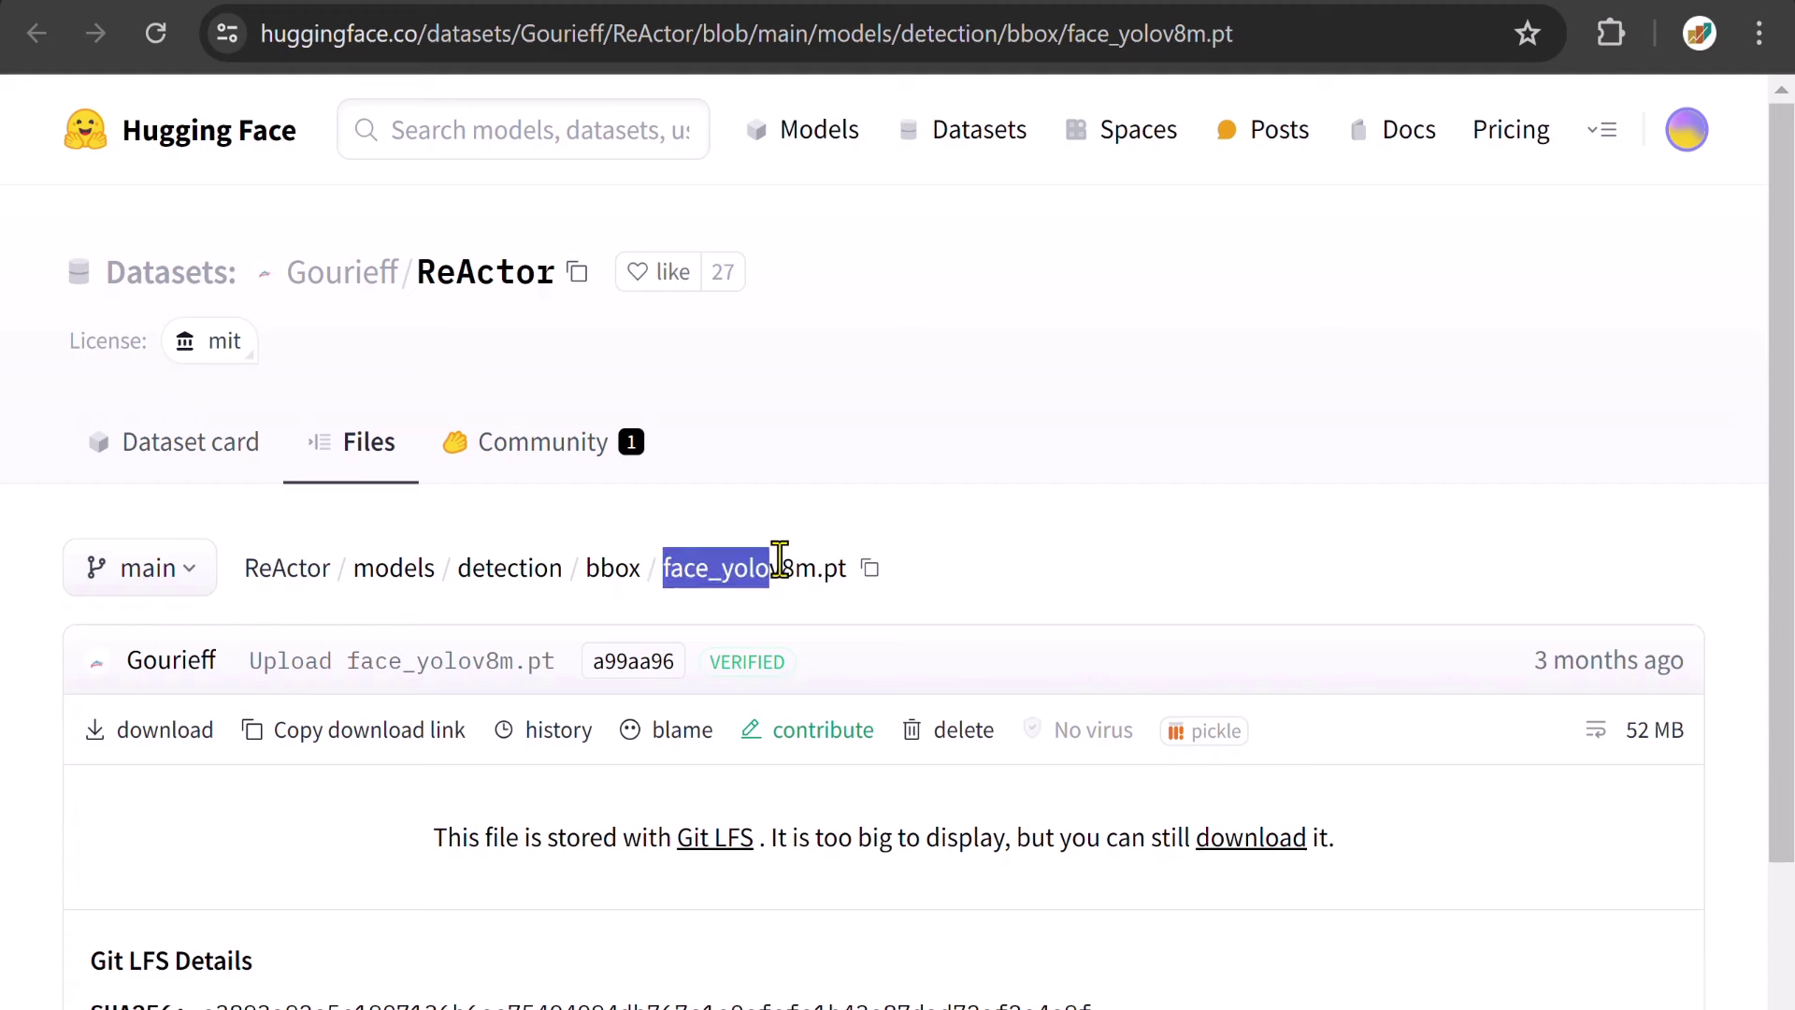
Check the remote size of face_yolov8m.pt, then locate the file in ComfyUI_windows_portable's ComfyUI\models\ultralytics\bbox folder on drive E
scroll(858, 578, "down", 3)
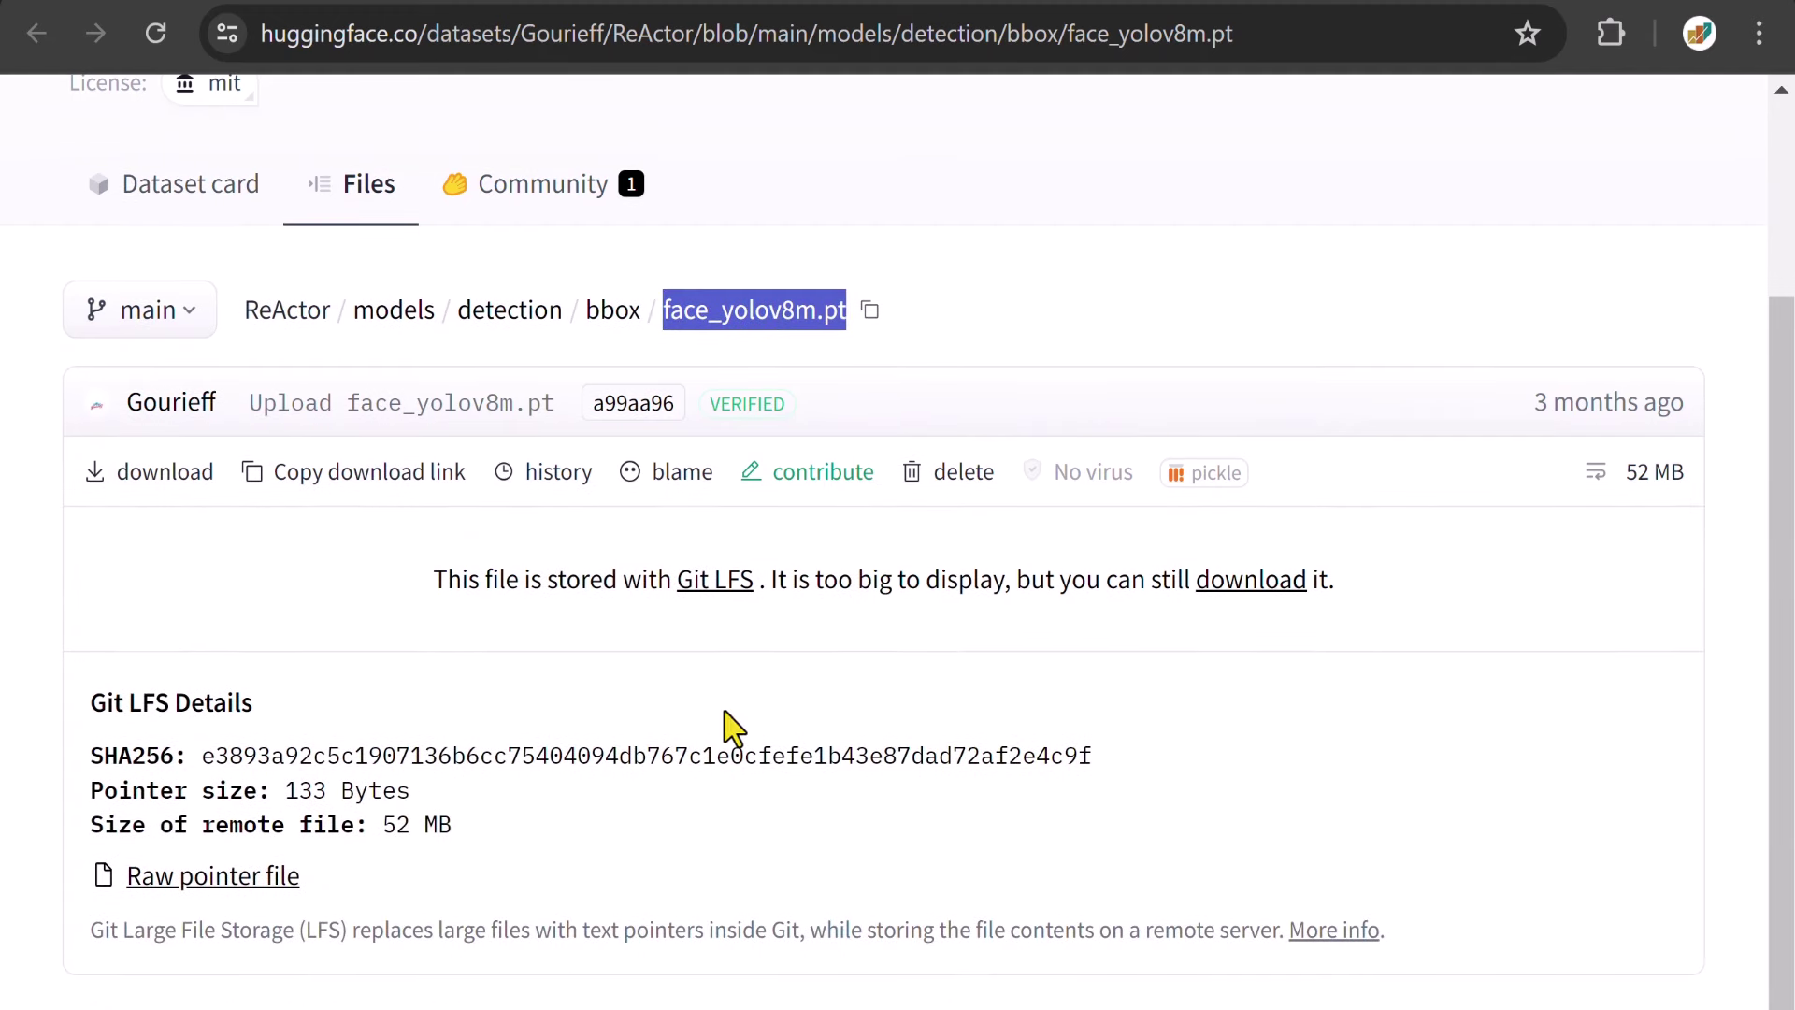
left_click_drag(383, 823, 458, 832)
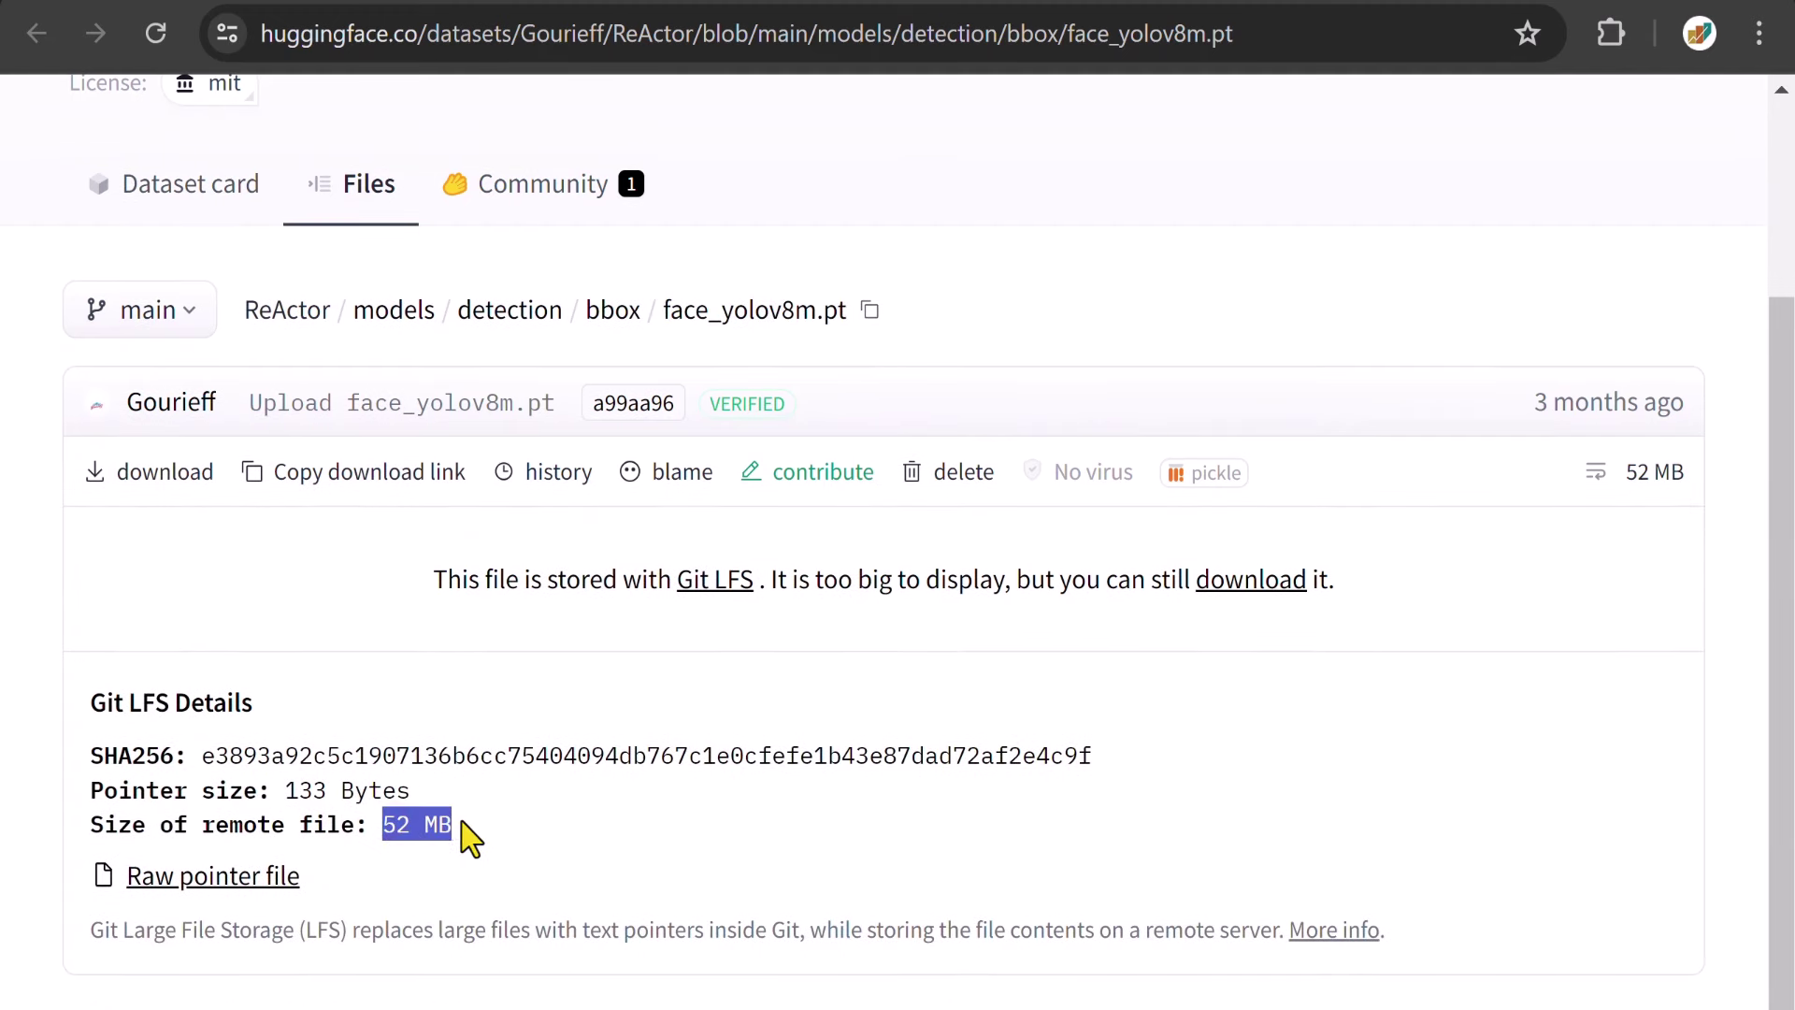
key("super+e")
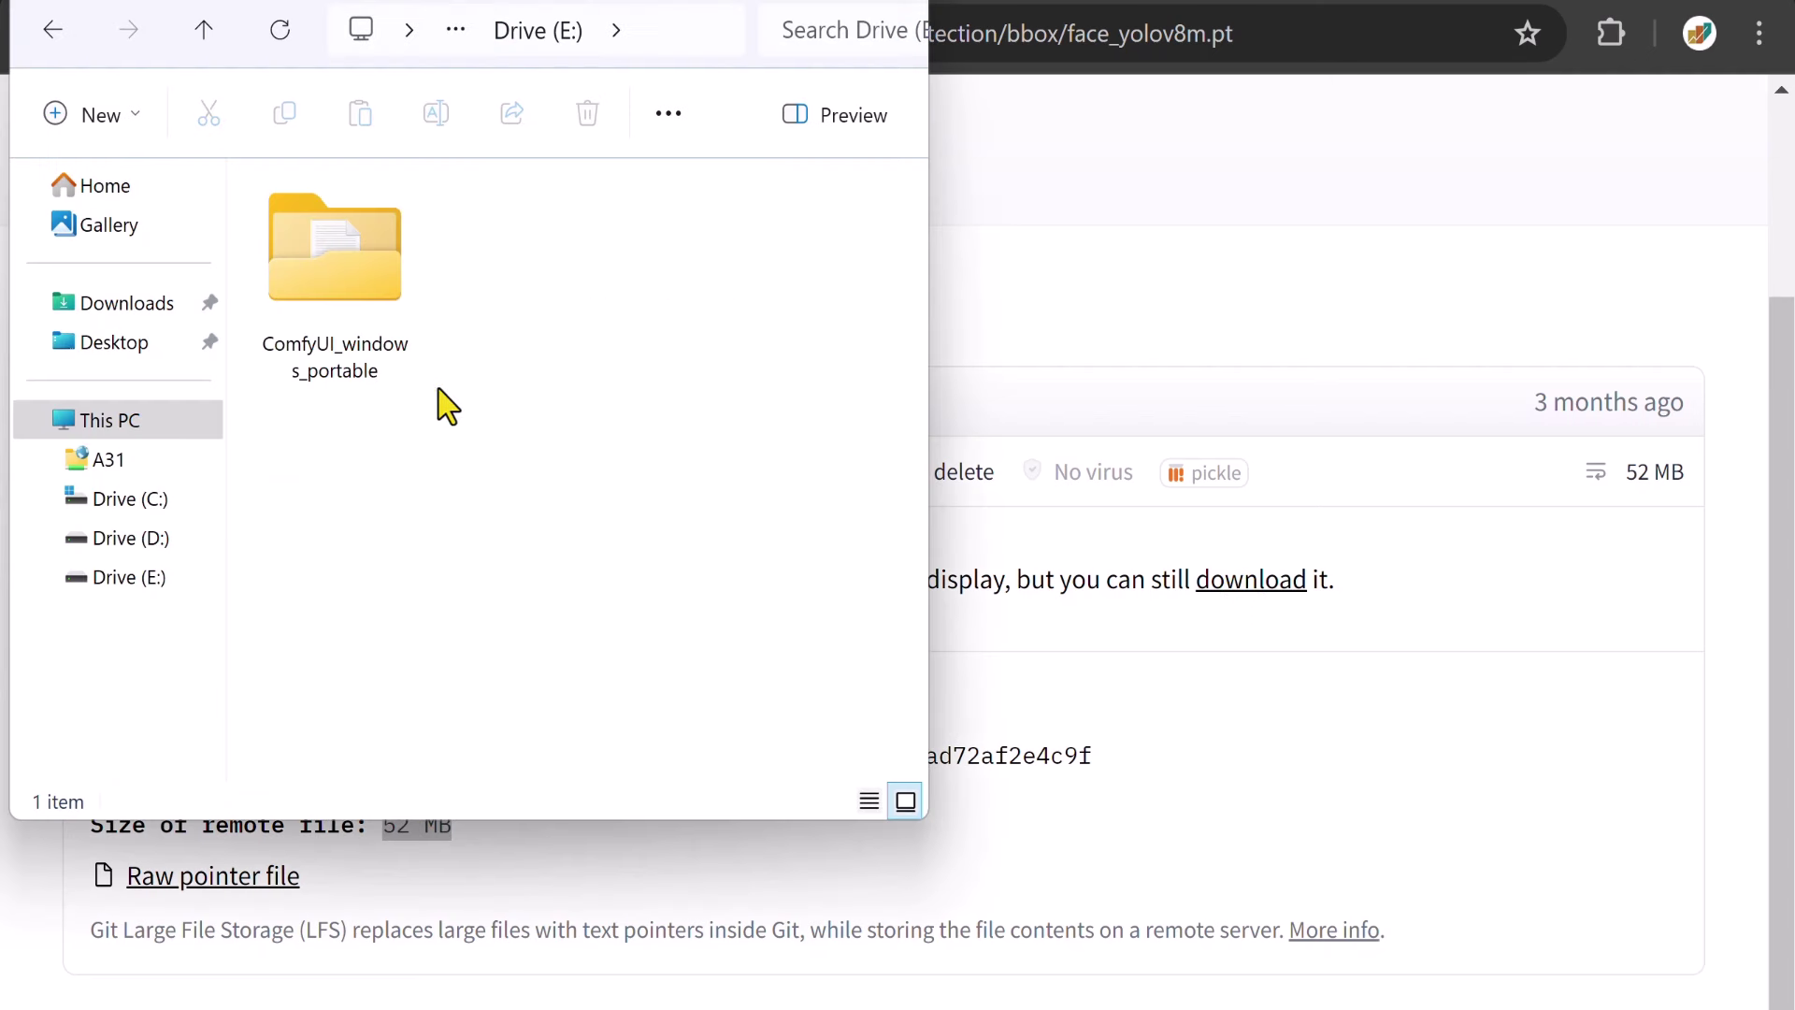
double_click(337, 281)
double_click(337, 224)
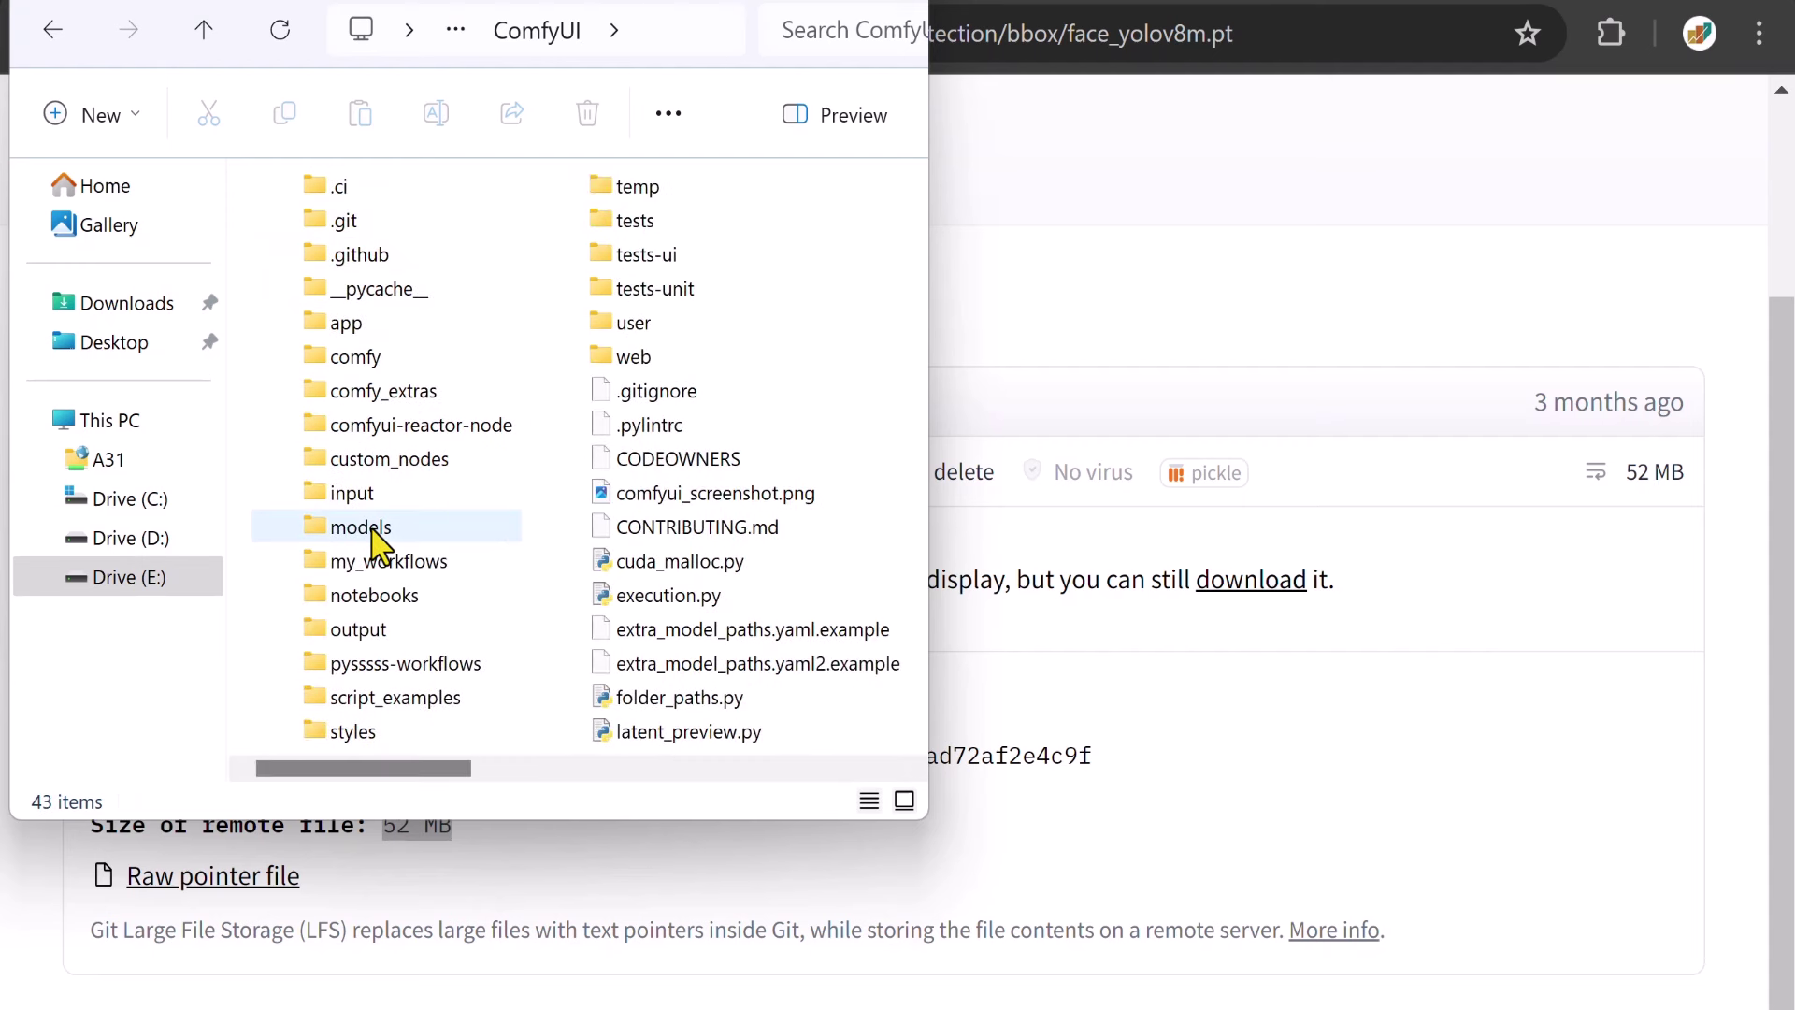
double_click(361, 527)
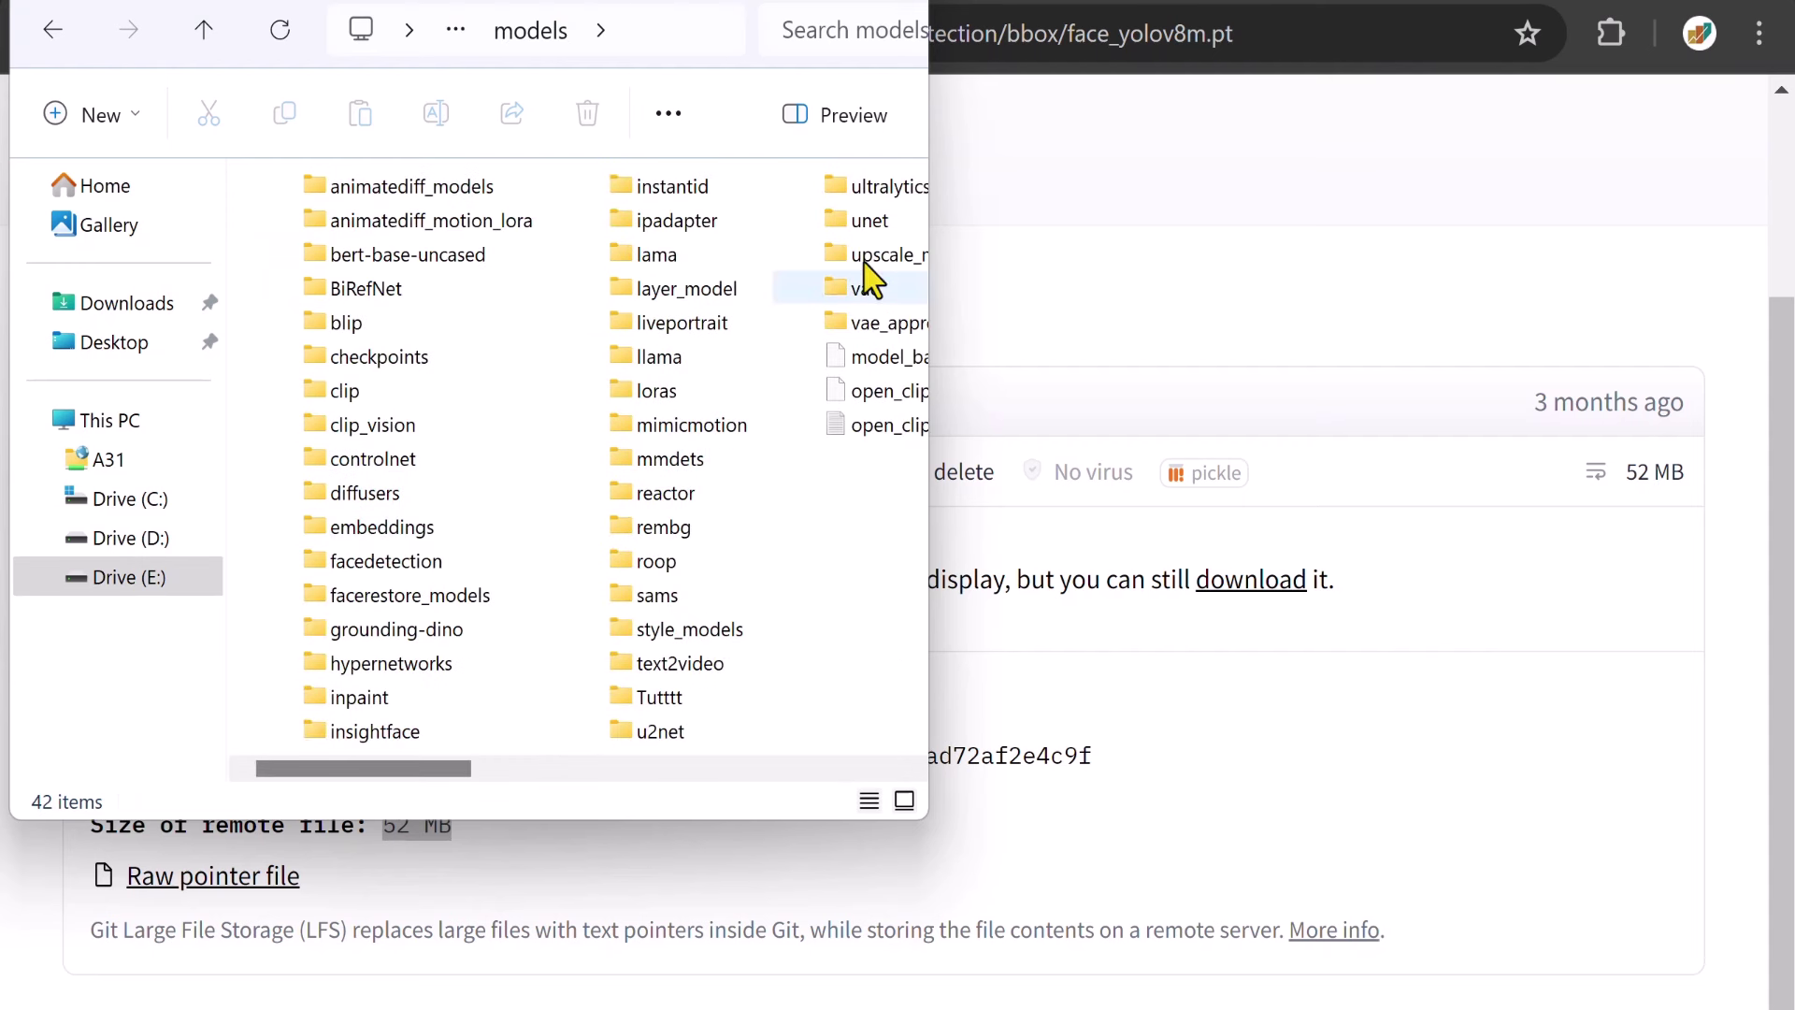
left_click(886, 182)
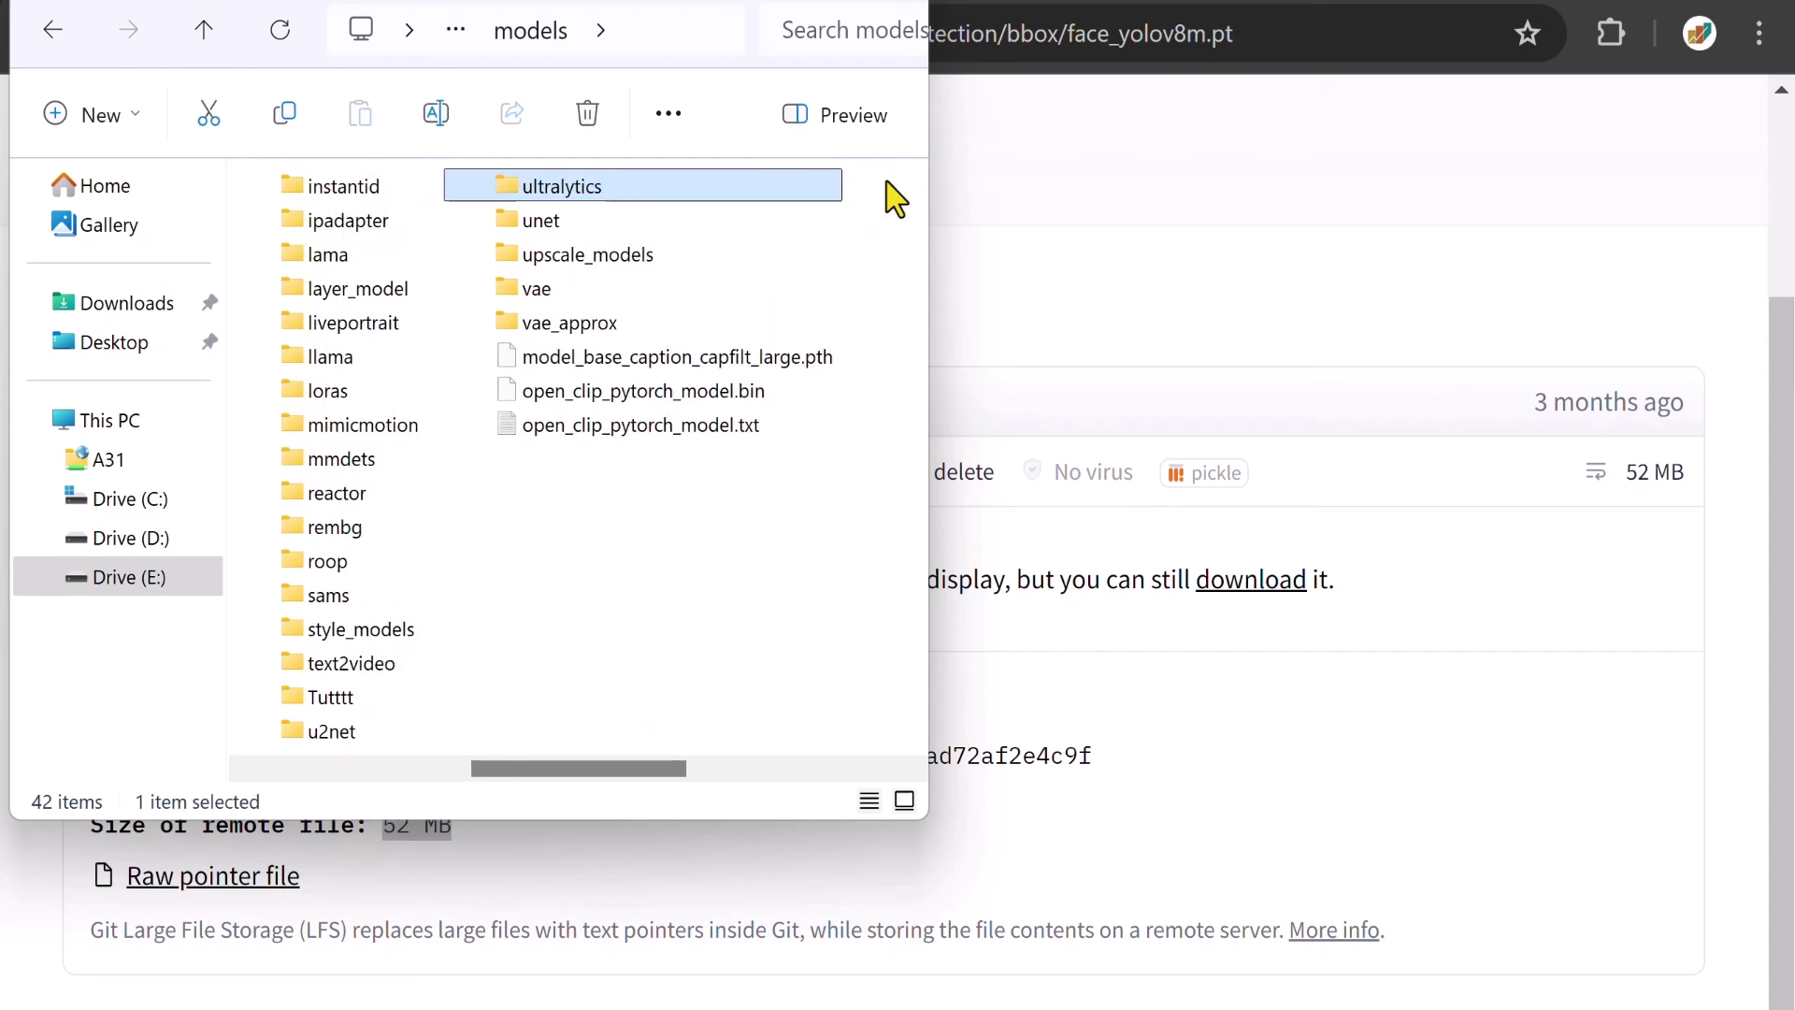
double_click(558, 189)
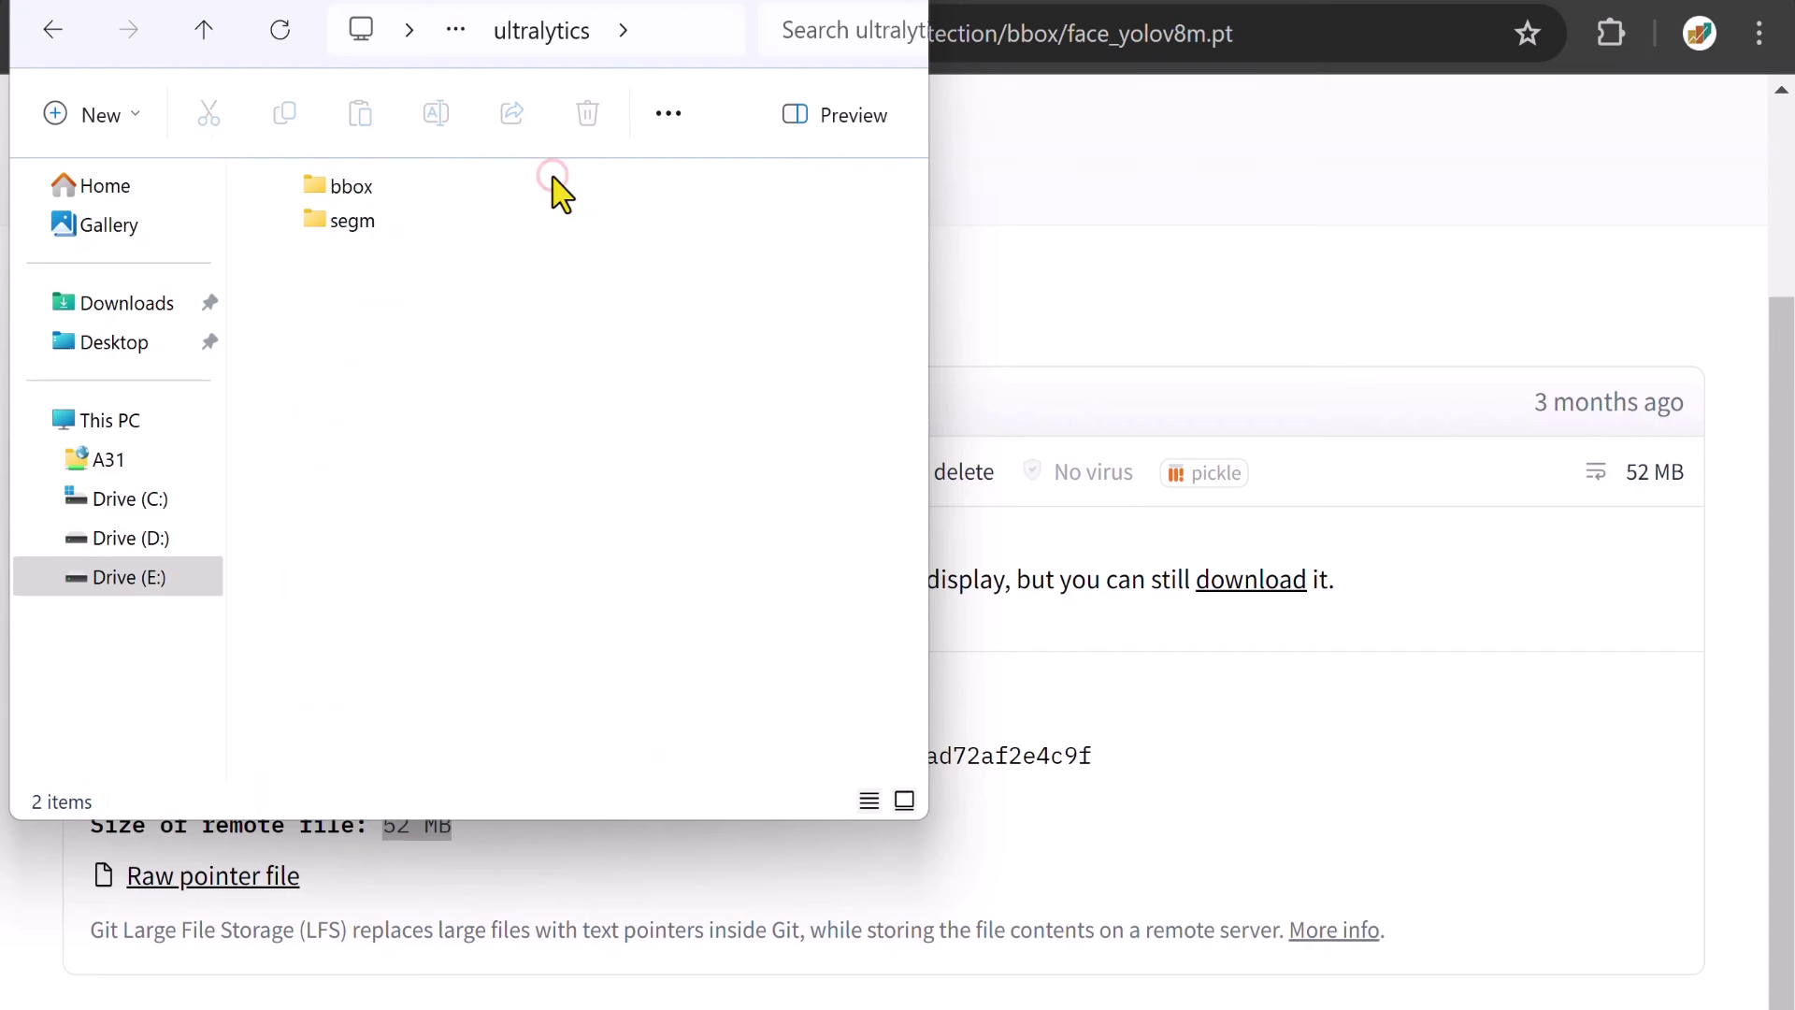
double_click(338, 193)
left_click(332, 192)
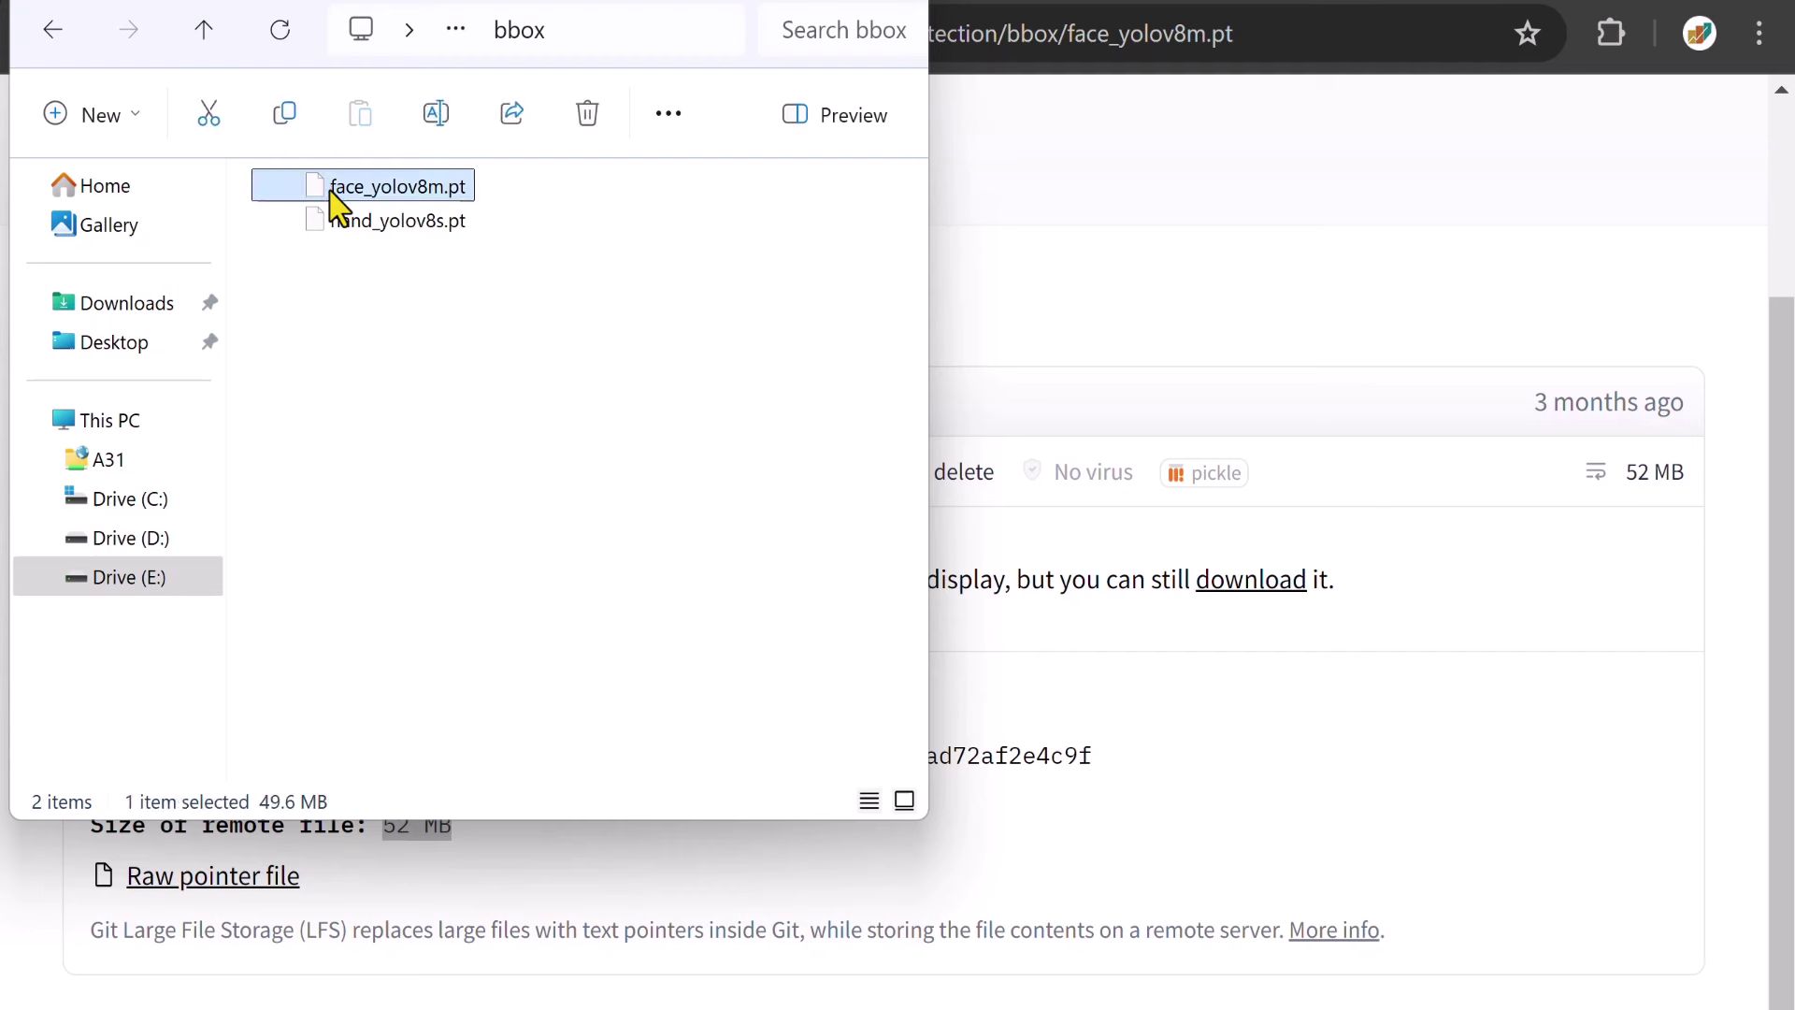
Open the Sams models link from the ReActor README in a new tab and examine sam_vit_l_0b3195.pth and sam_vit_b_01ec64.pth
left_click(1166, 5)
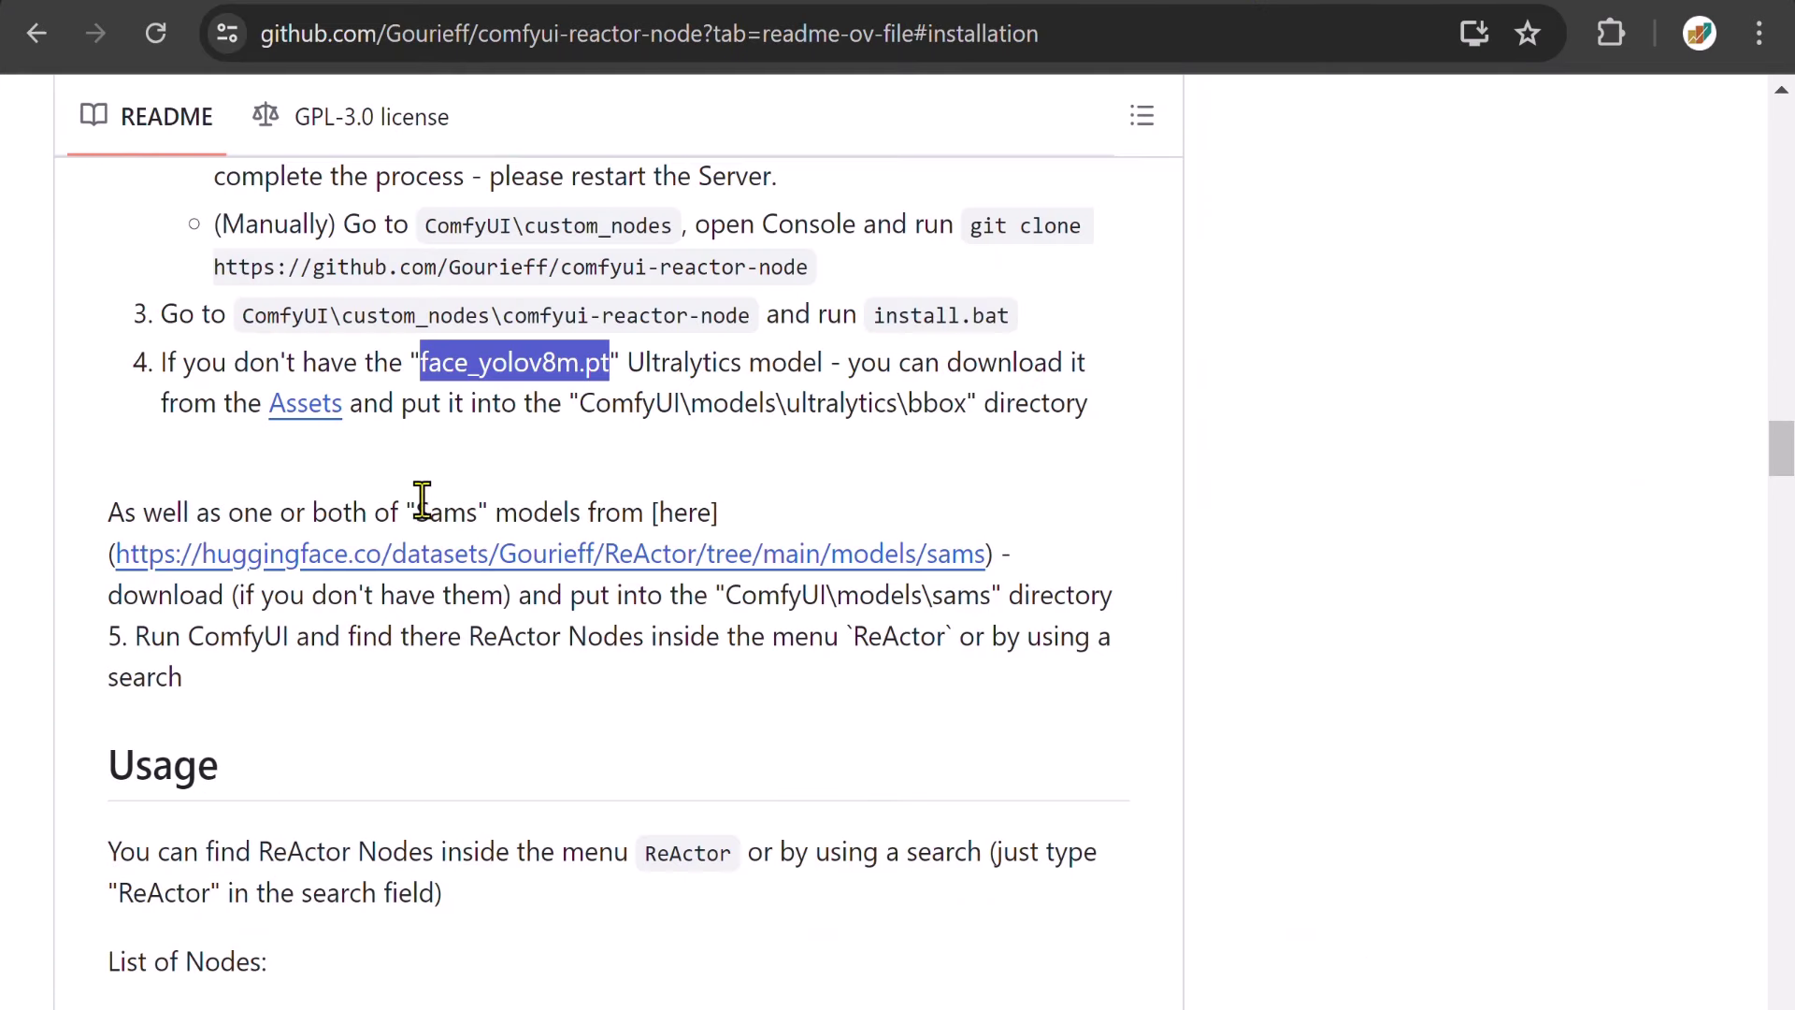
left_click_drag(416, 514, 586, 516)
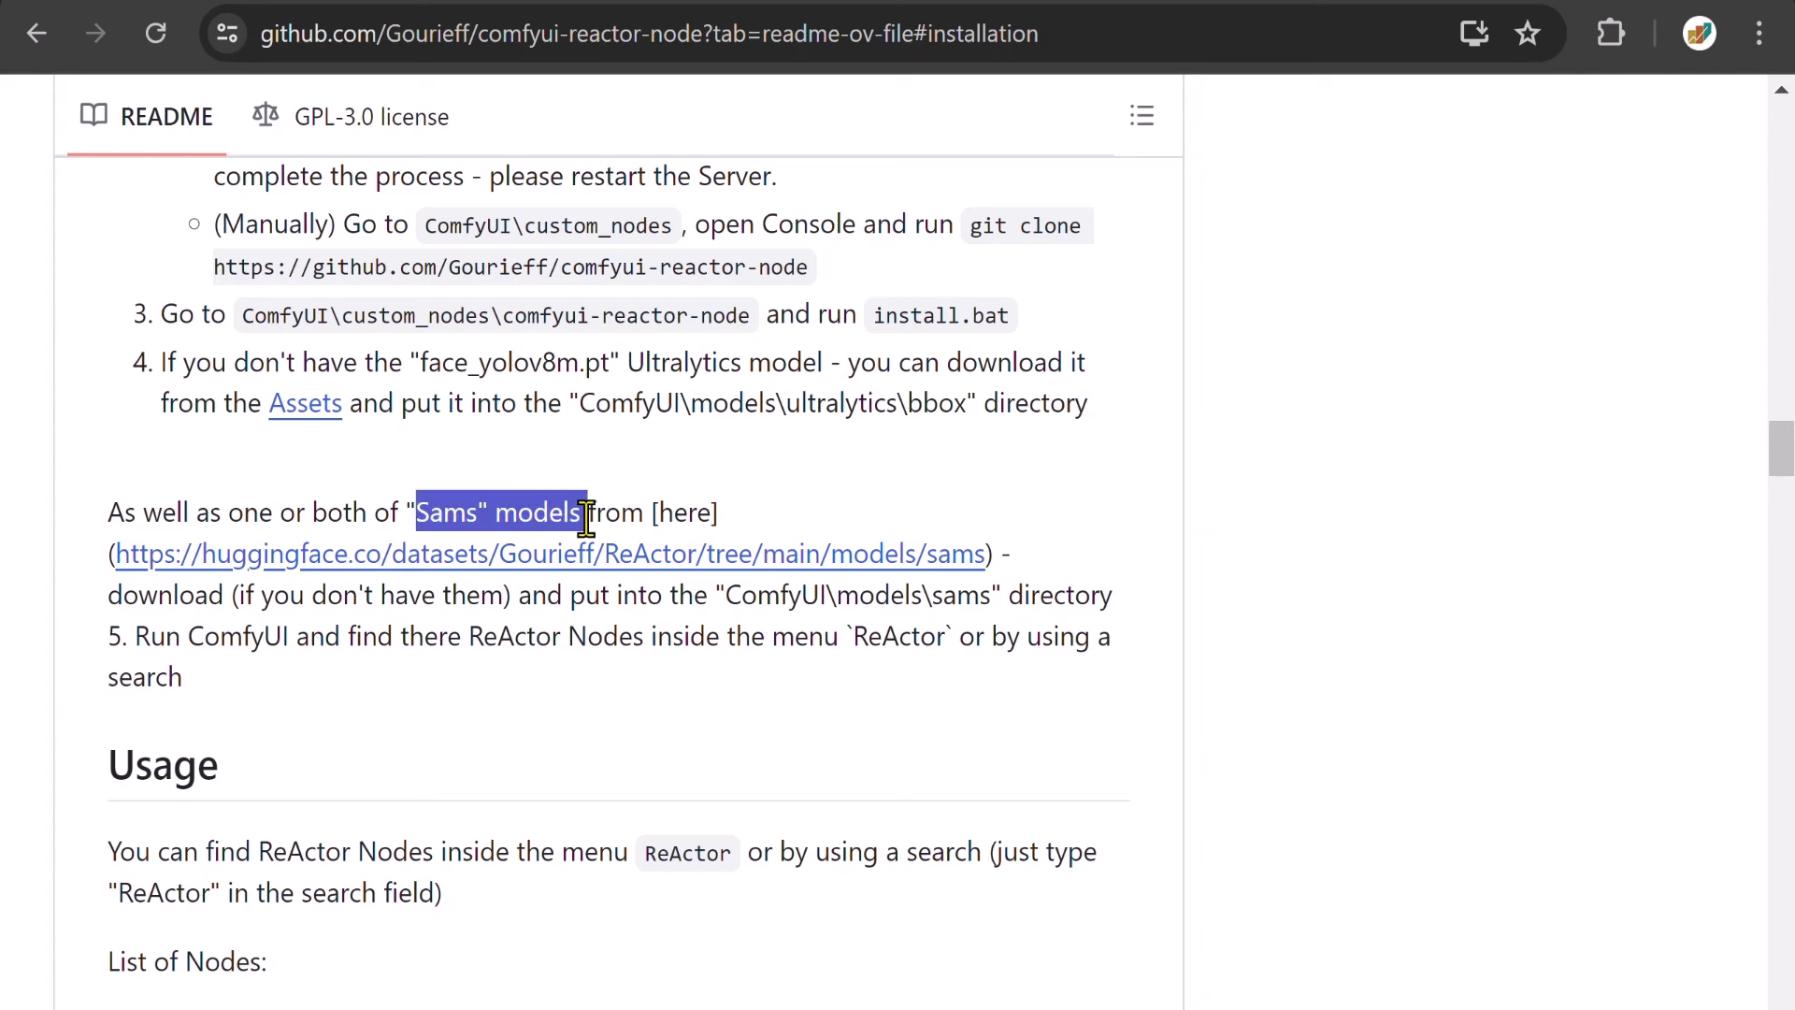
right_click(560, 572)
left_click(624, 603)
left_click(1353, 2)
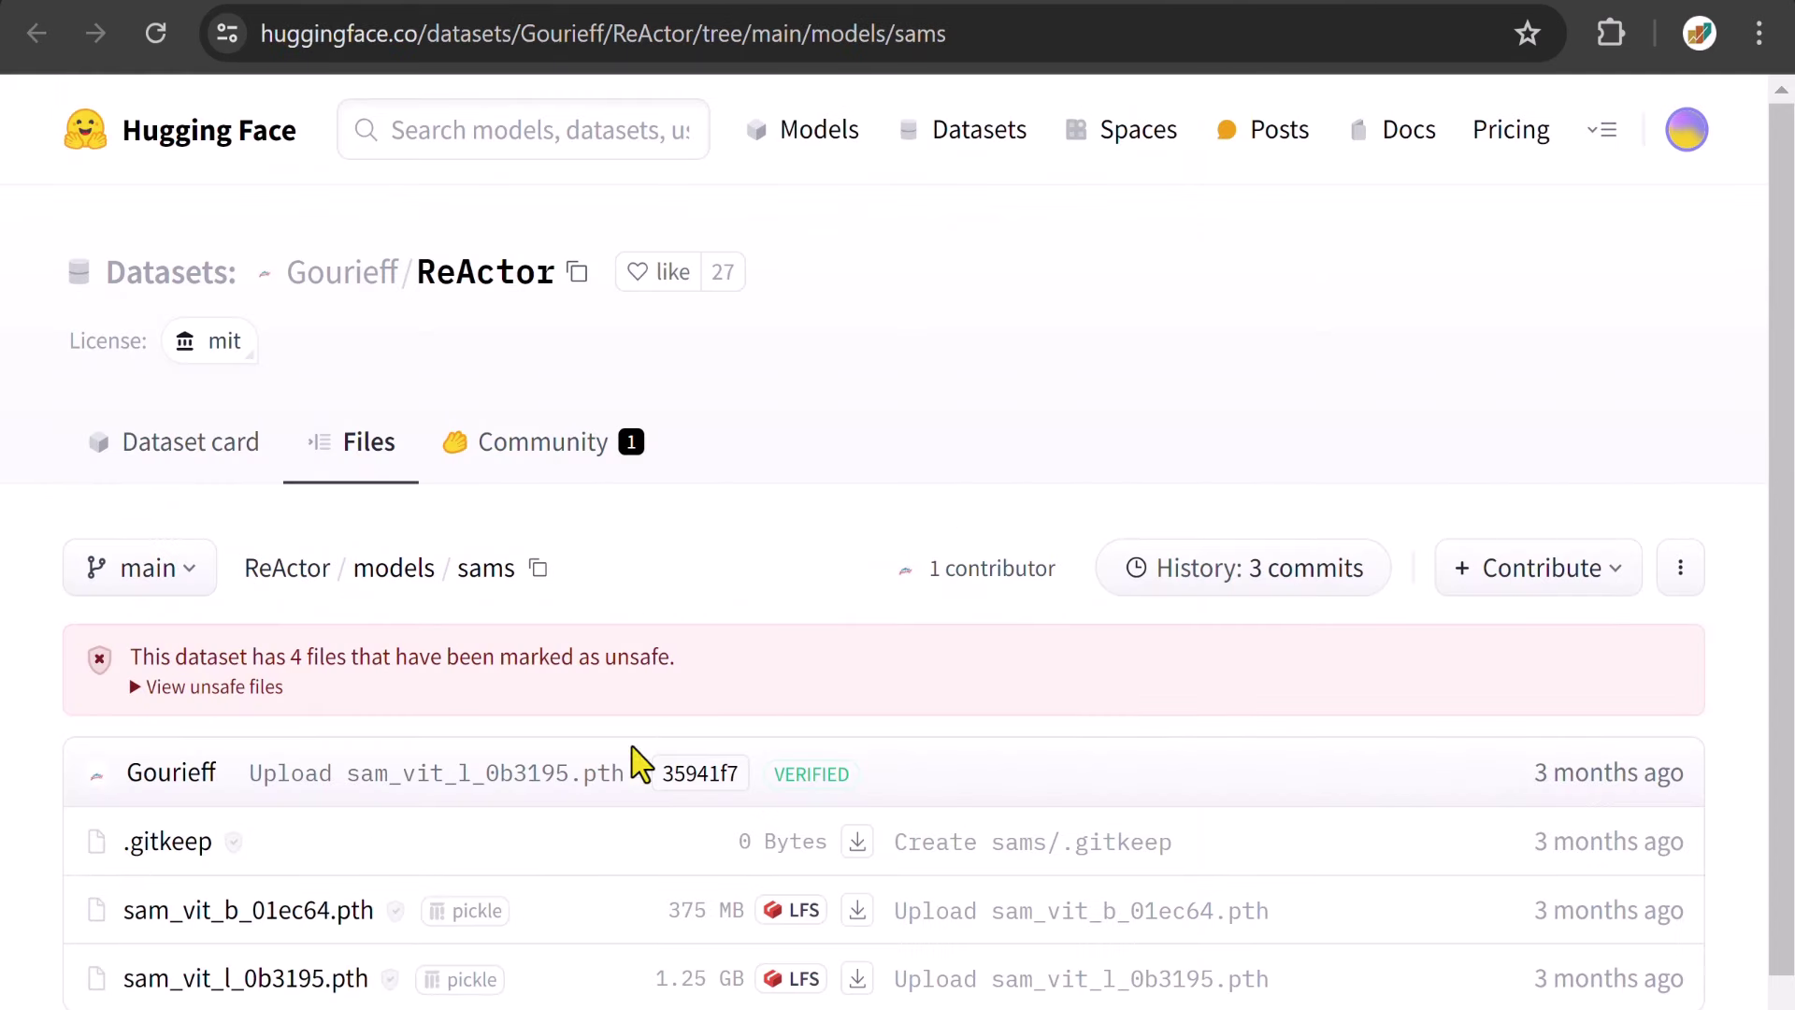
left_click_drag(40, 981, 389, 973)
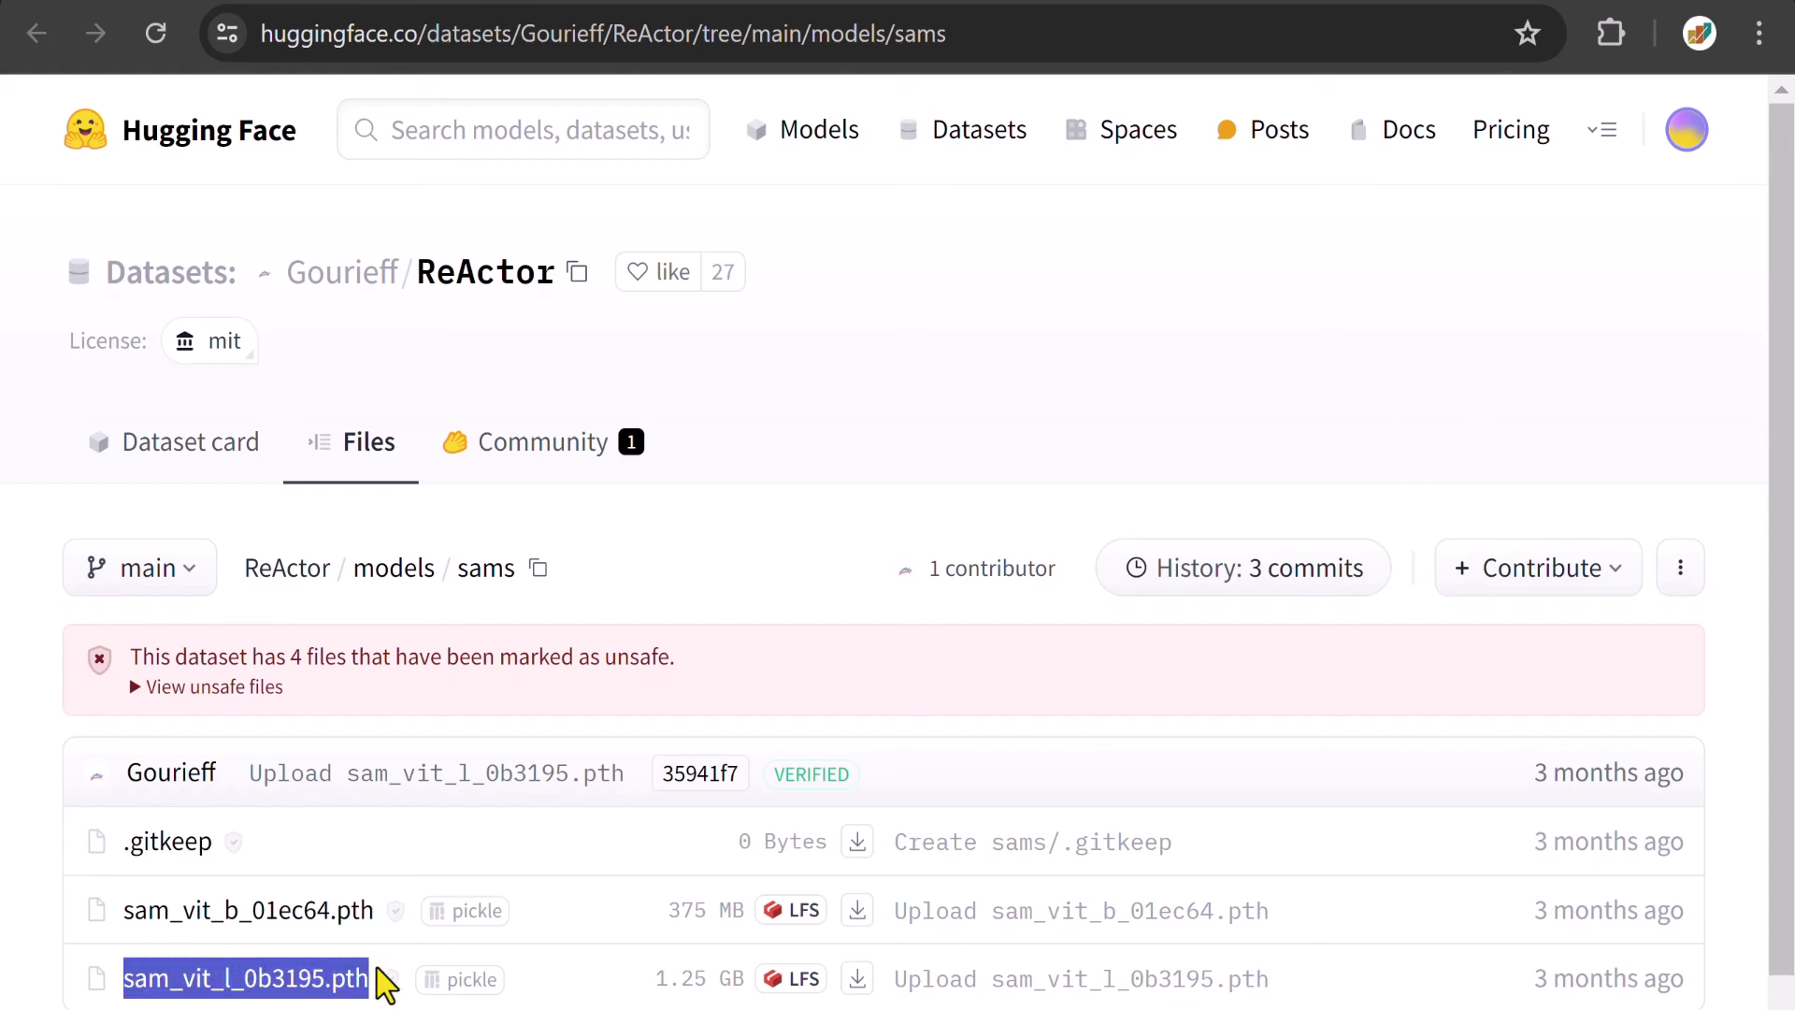
left_click_drag(121, 914, 374, 923)
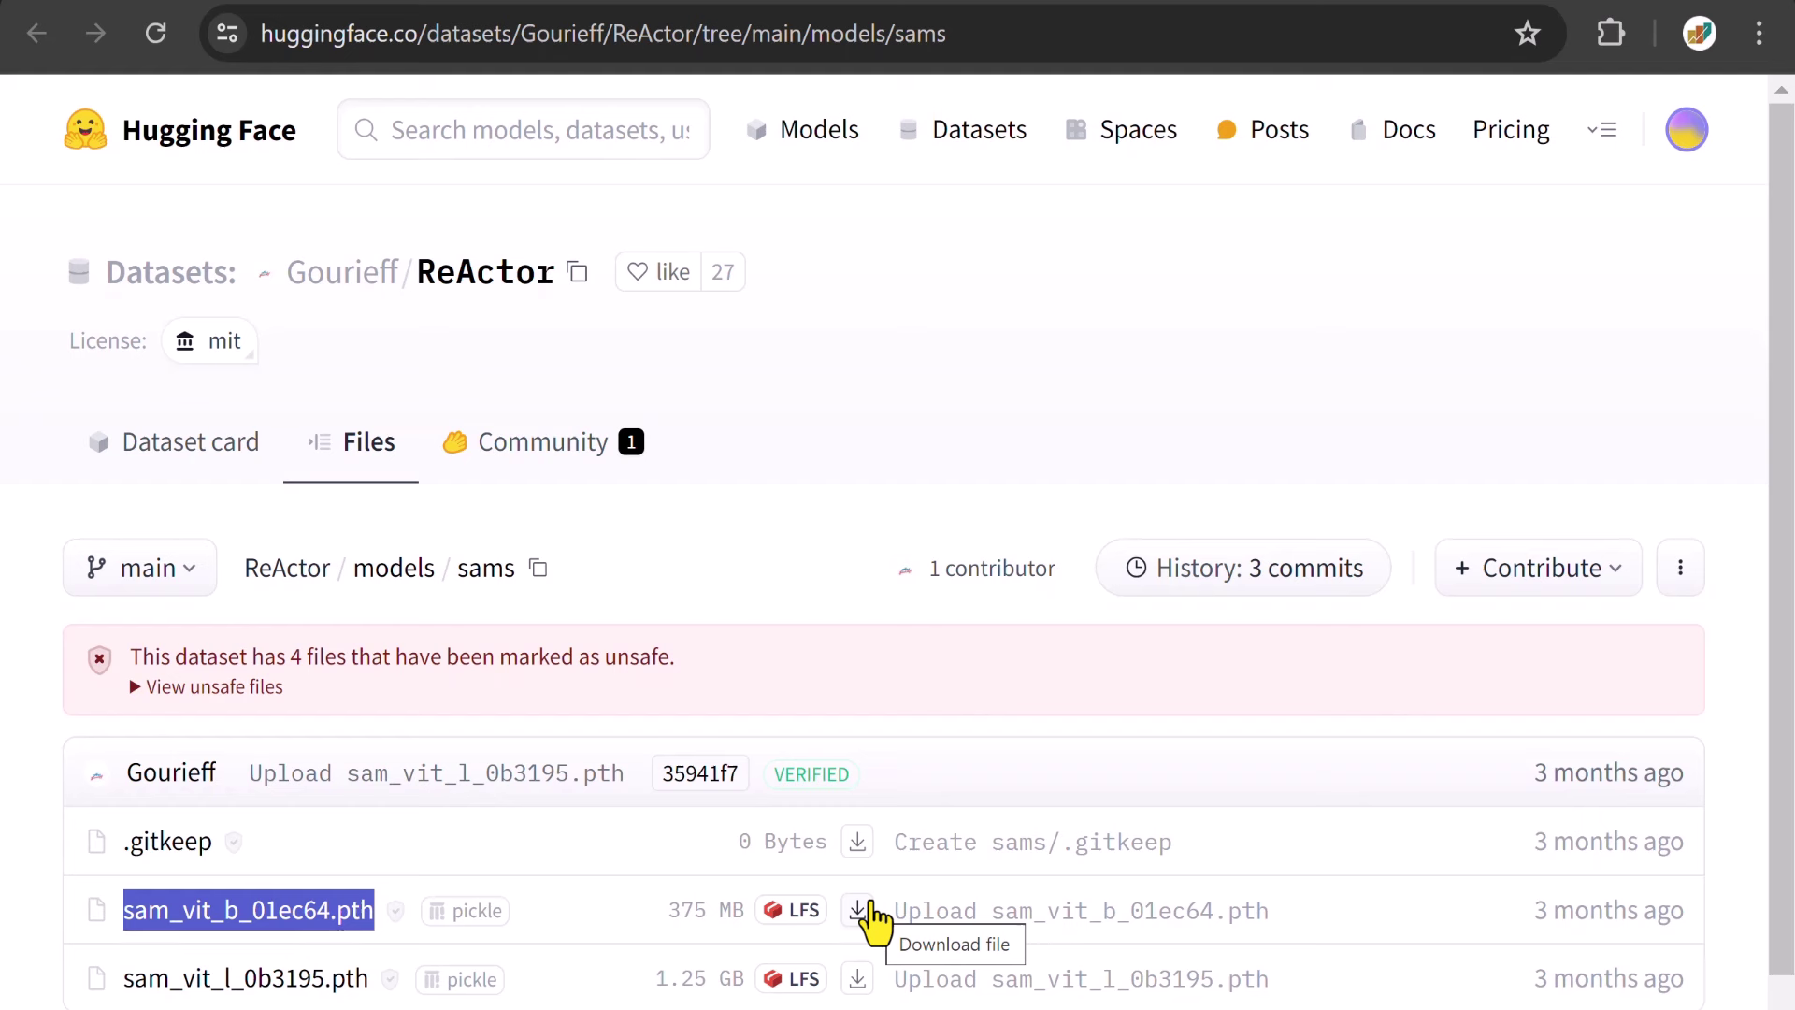
In File Explorer, locate sam_vit_b_01ec64.pth and sam_vit_l_0b3195.pth in the ComfyUI\models\sams folder on drive E
key("super+e")
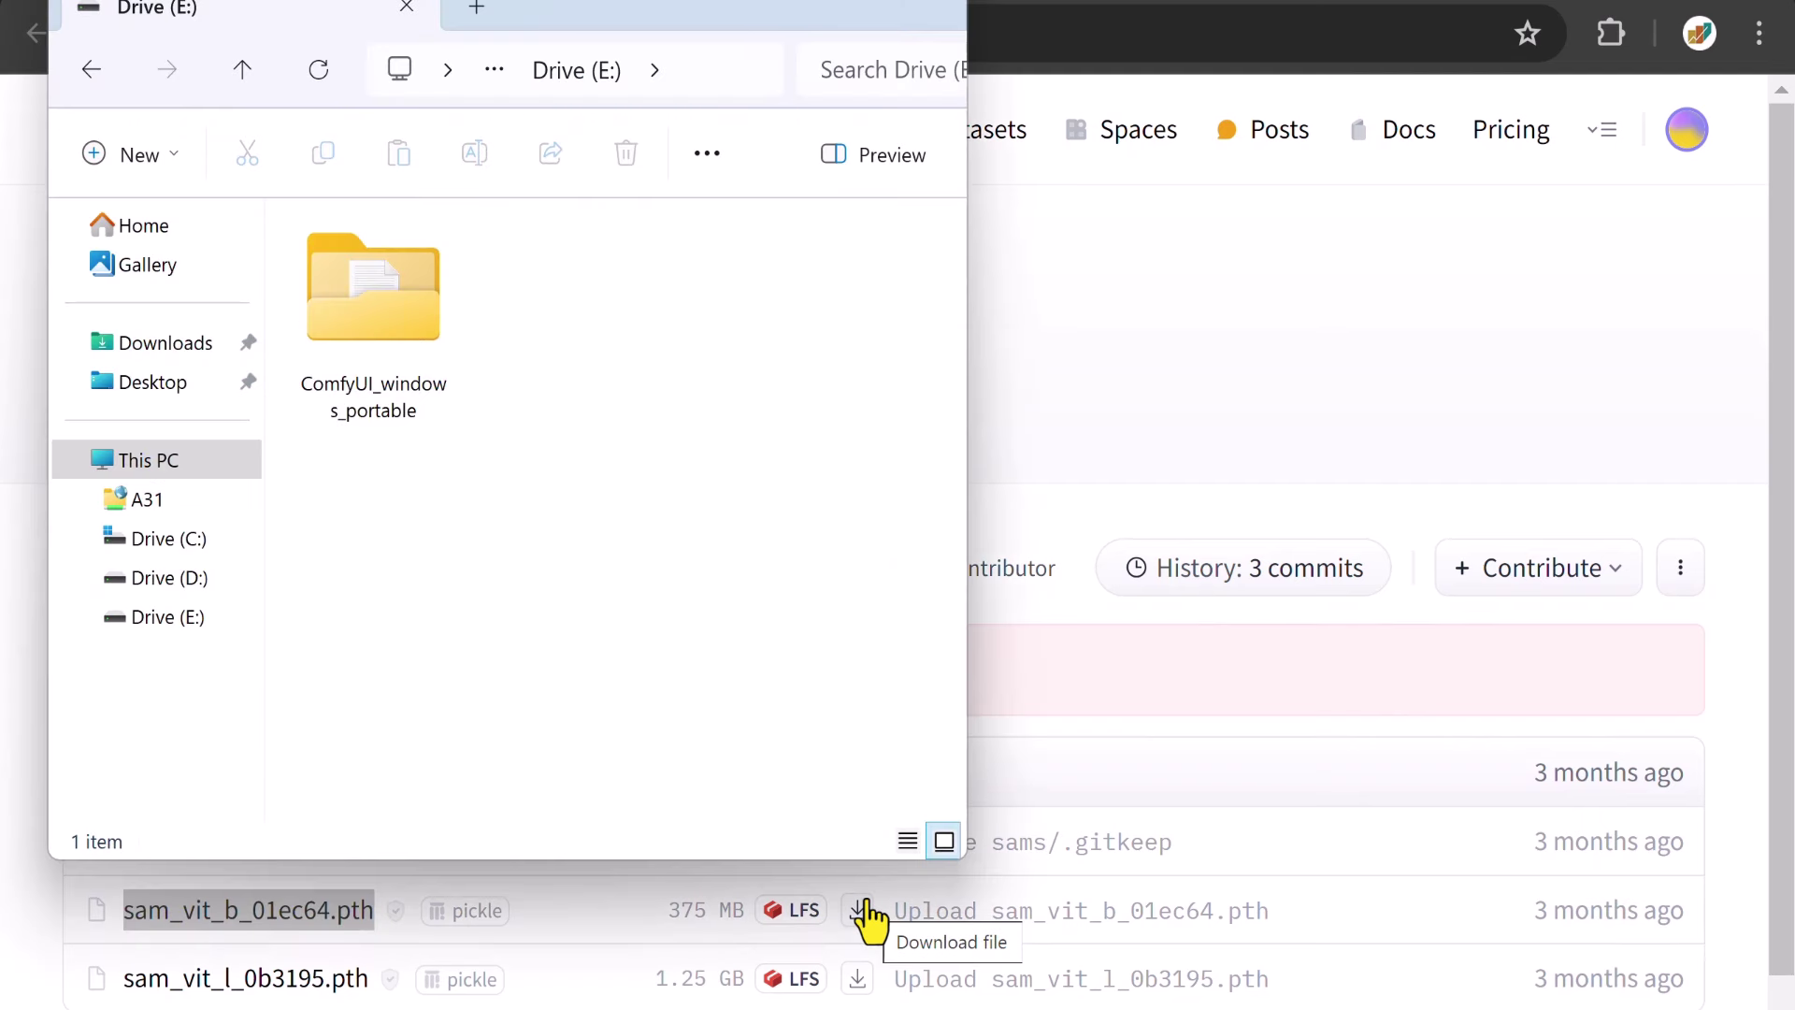
double_click(382, 329)
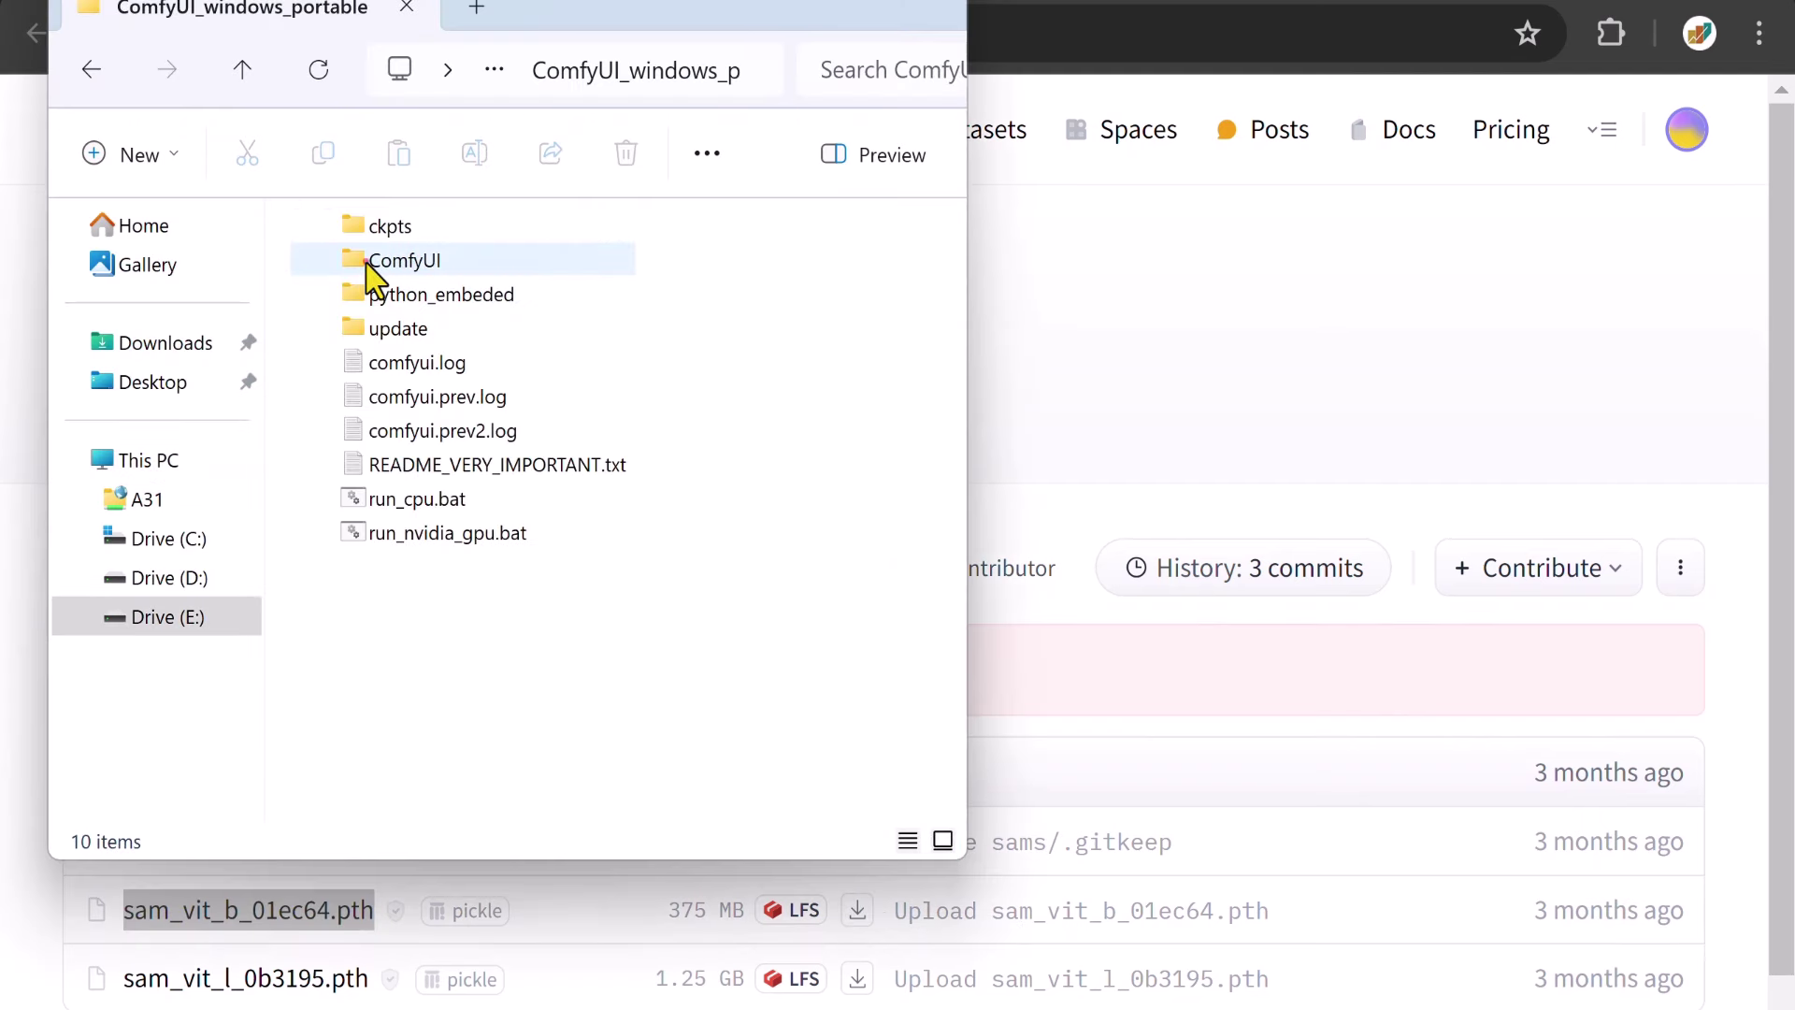
double_click(368, 262)
double_click(401, 567)
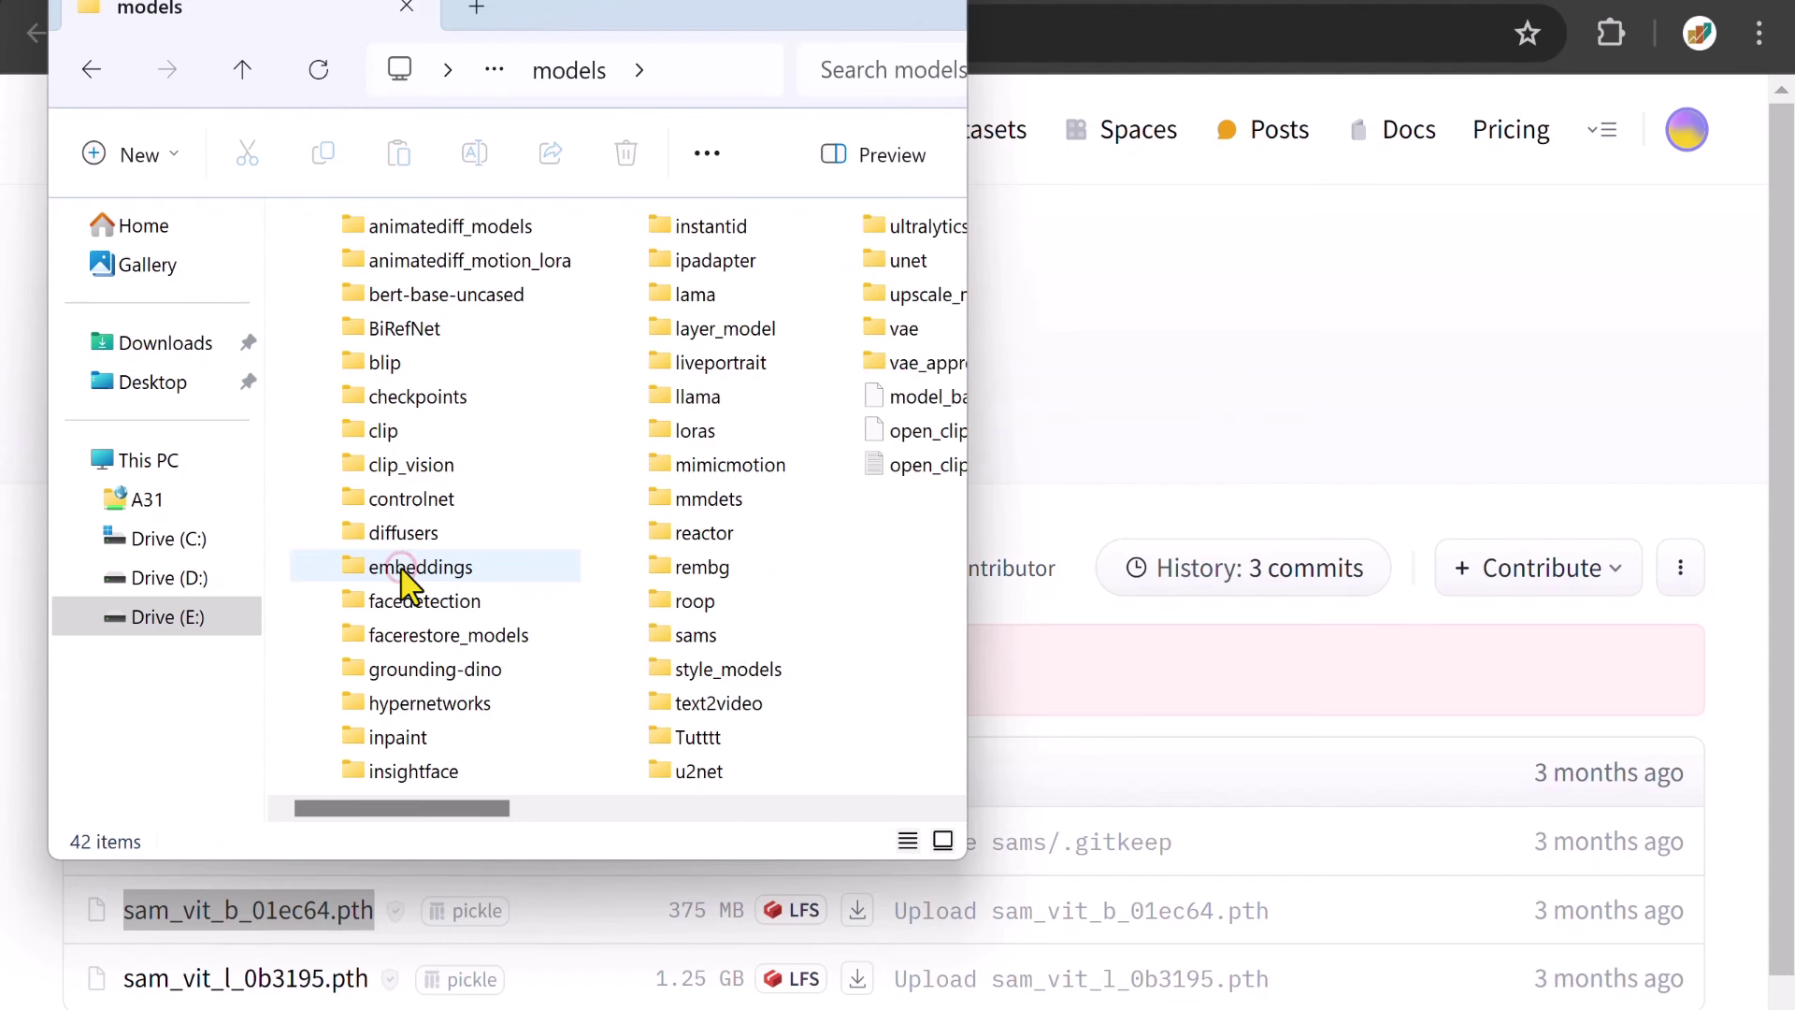
left_click(691, 637)
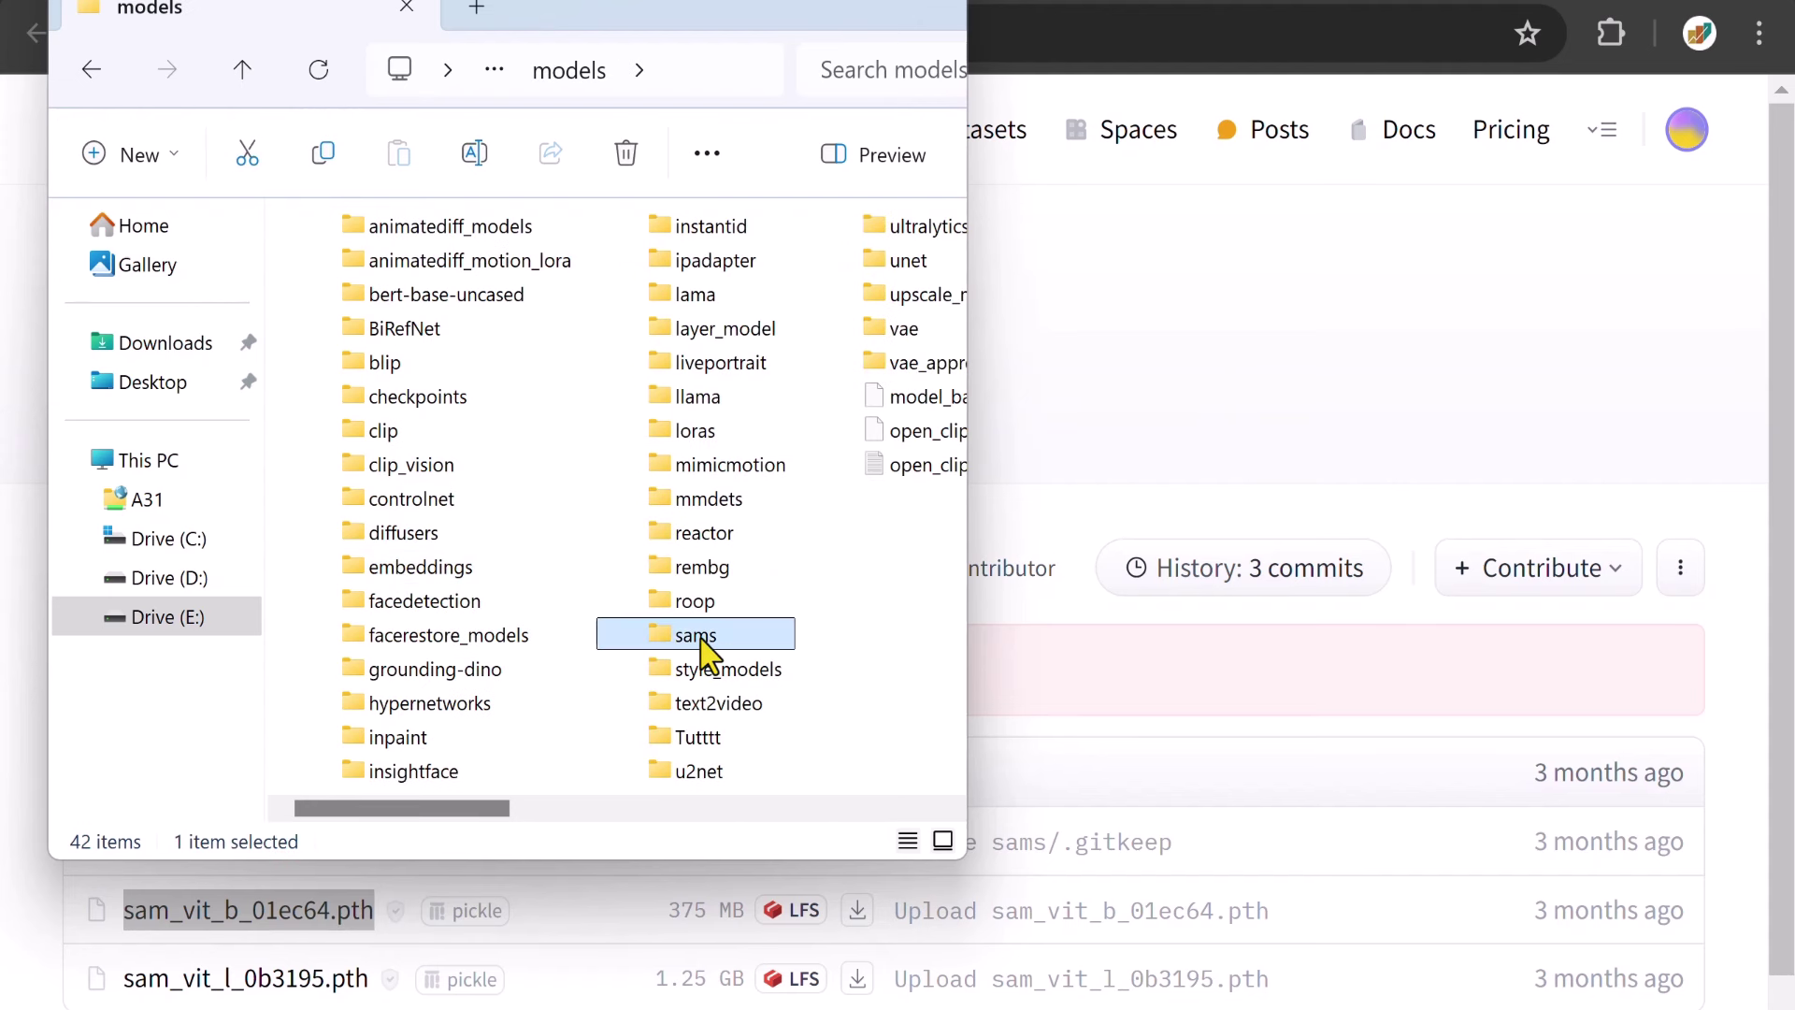
double_click(697, 638)
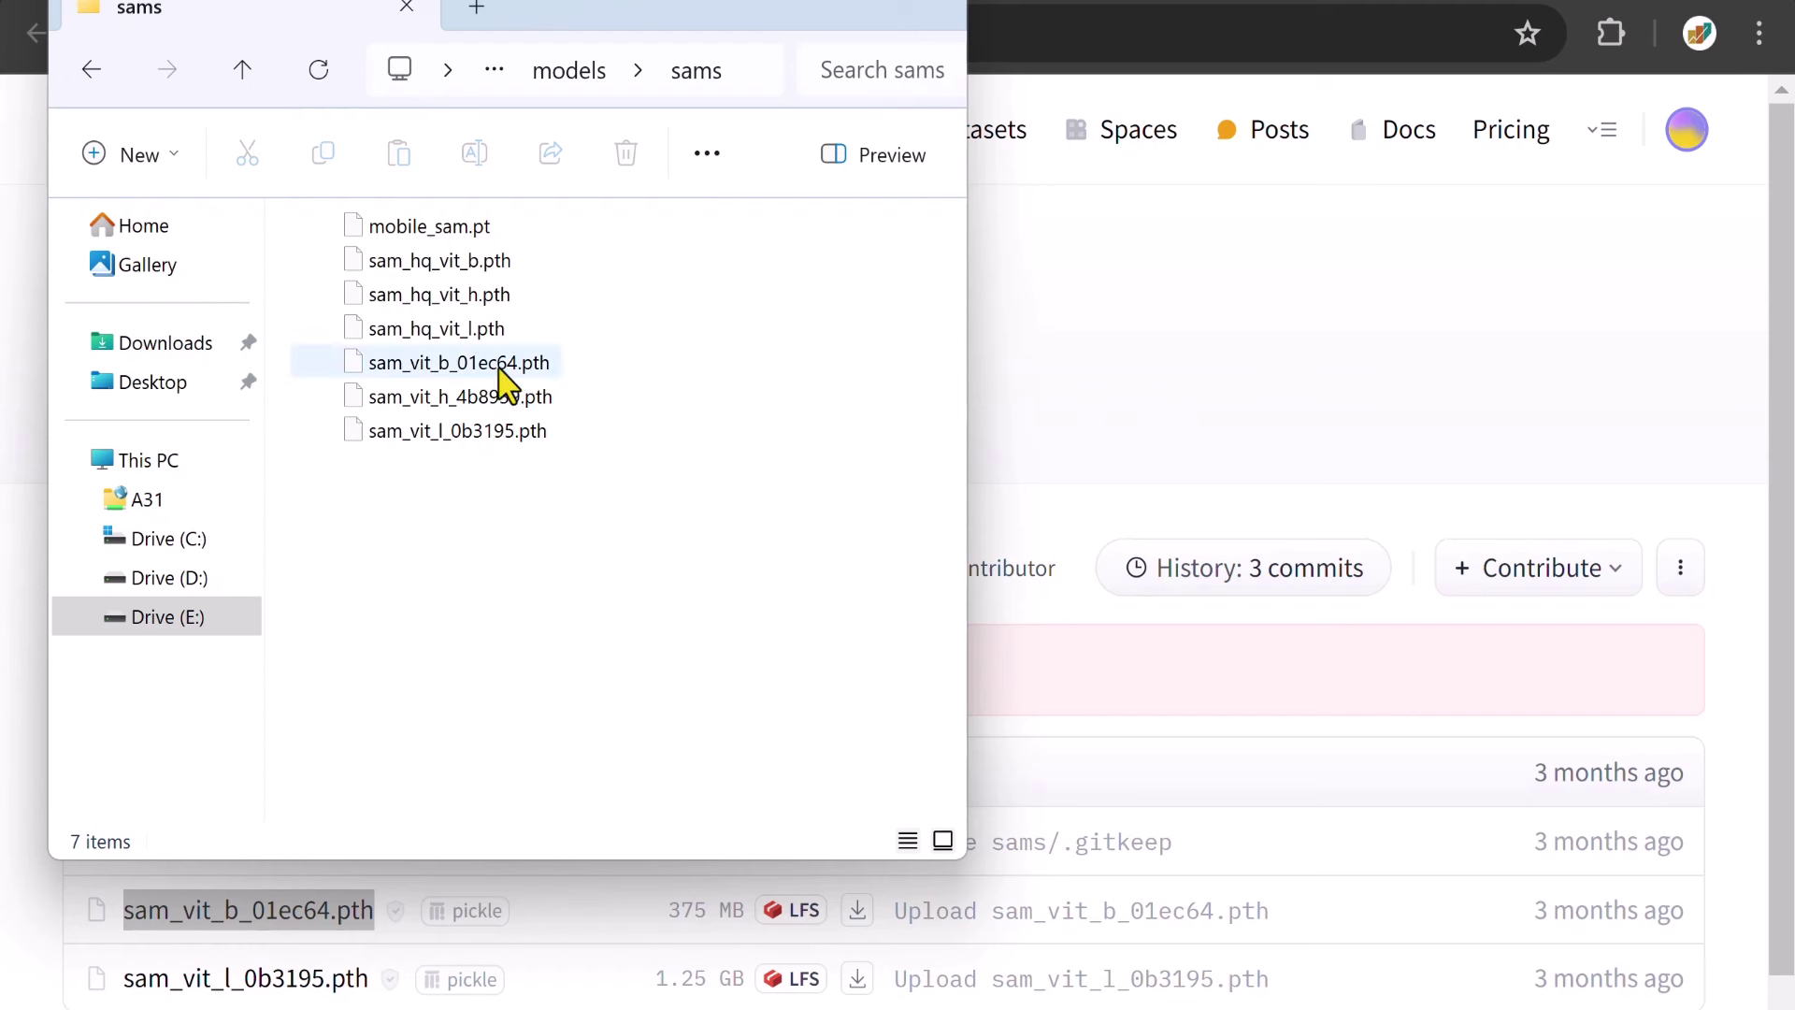
left_click(432, 367)
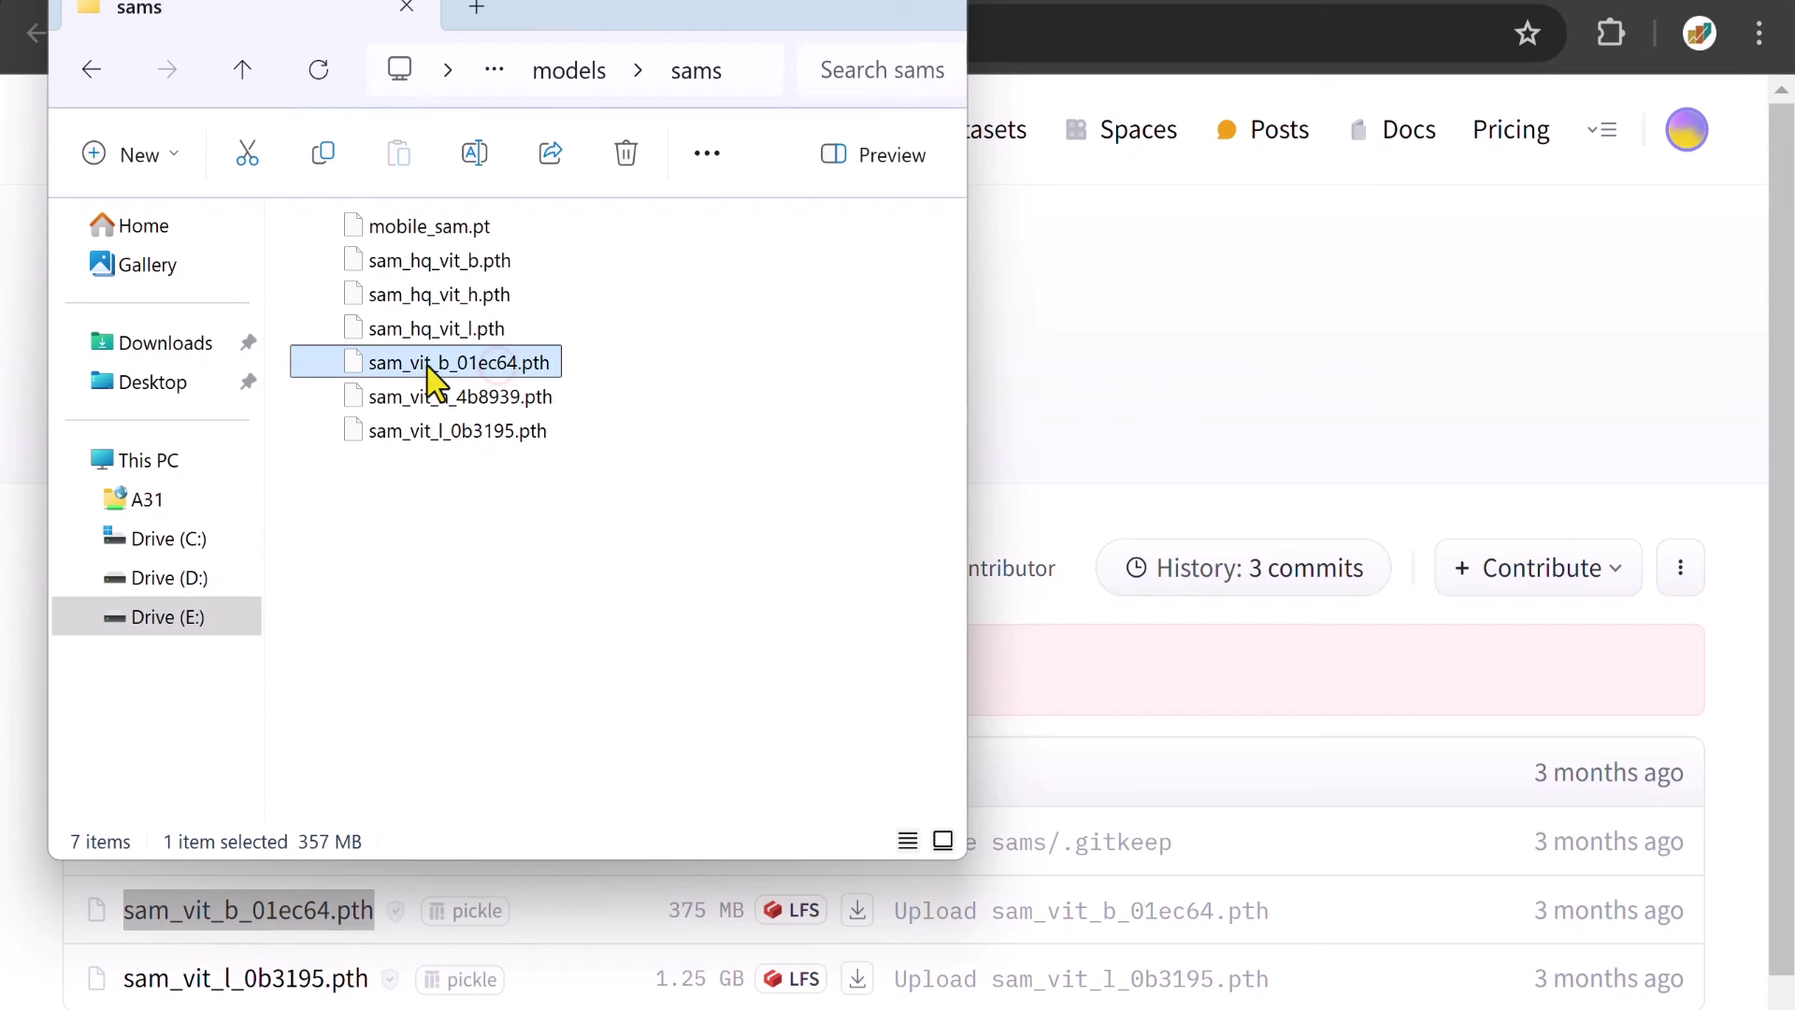
left_click(459, 433)
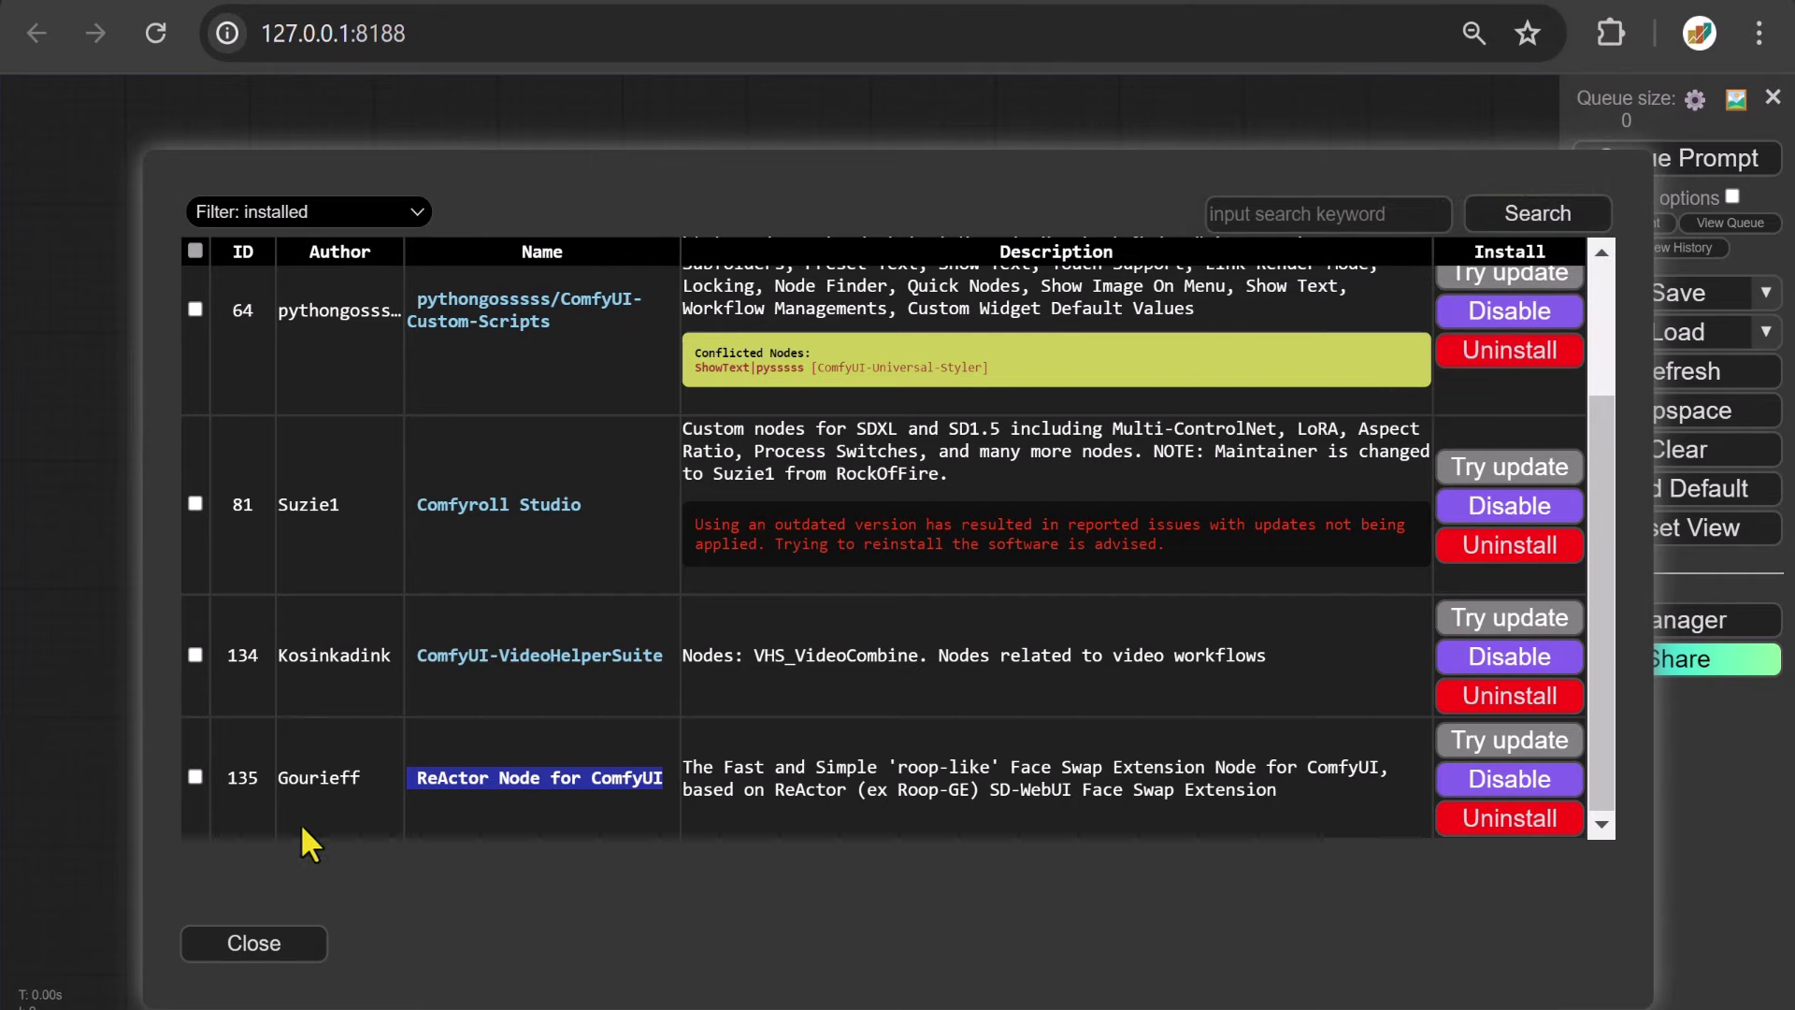
Close the installed custom nodes list and the ComfyUI Manager, and add a ReActor Fast Face Swap node to the canvas
left_click(266, 945)
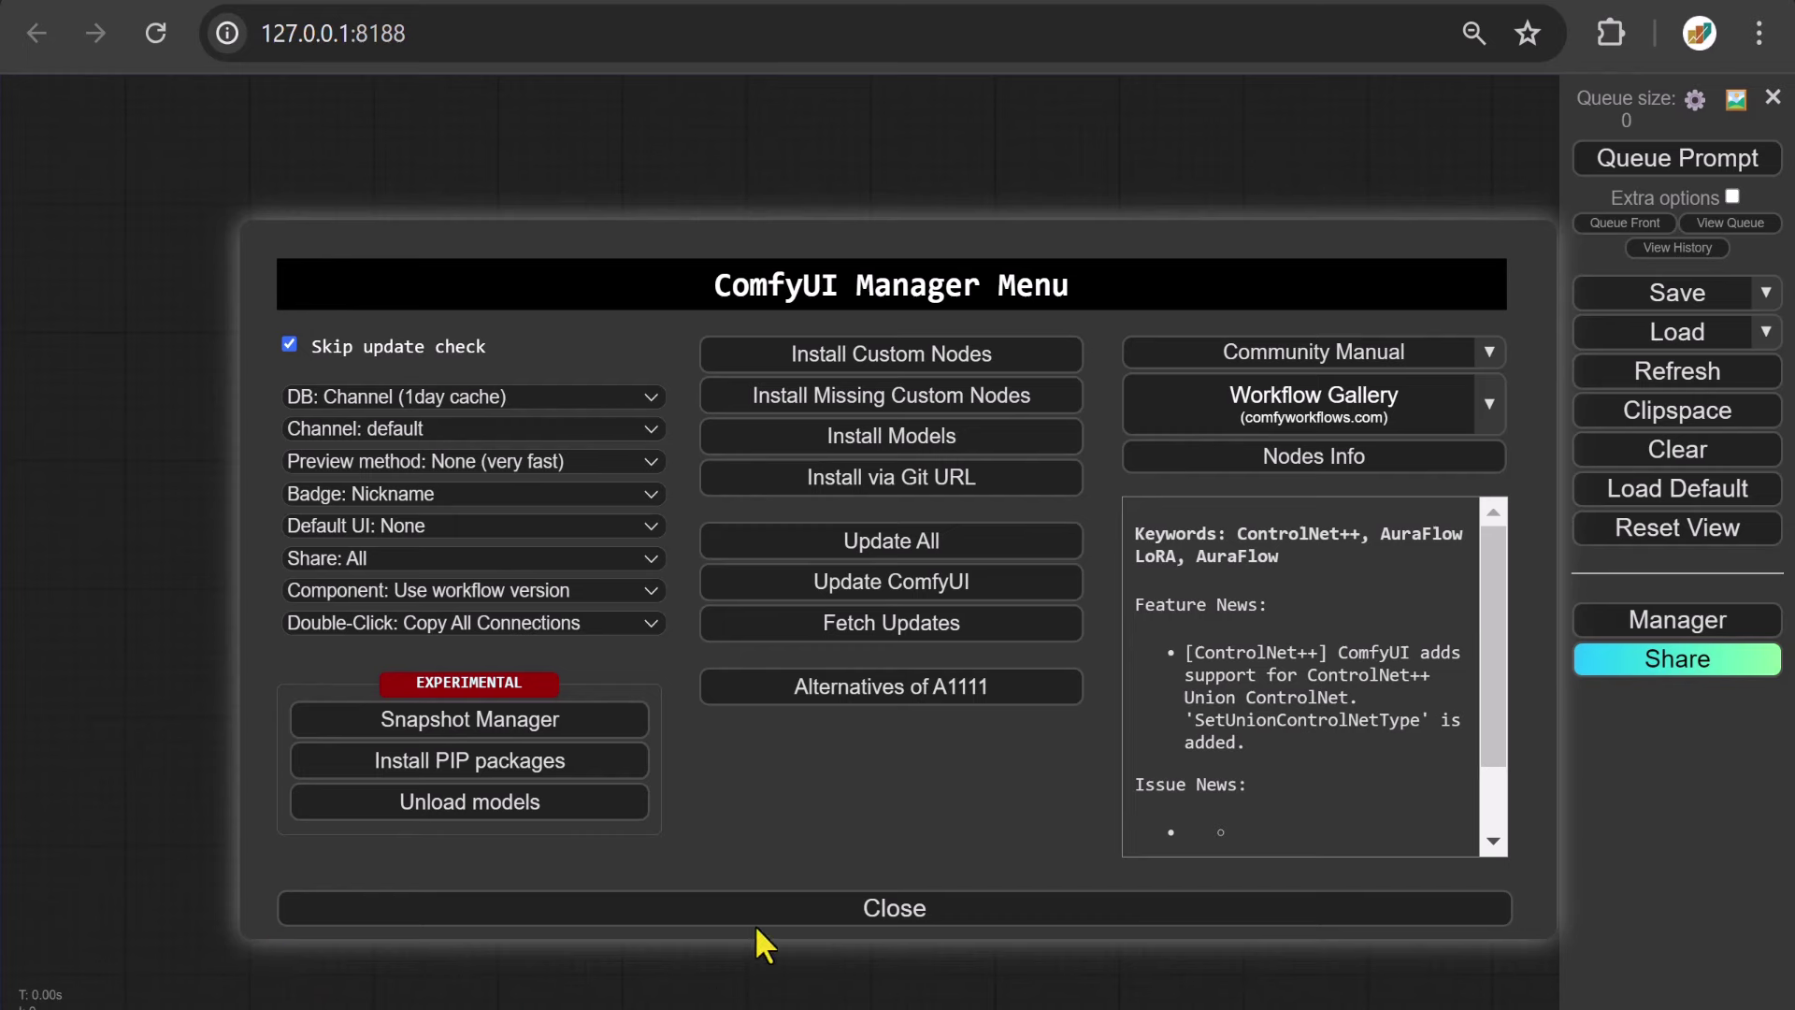
left_click(793, 911)
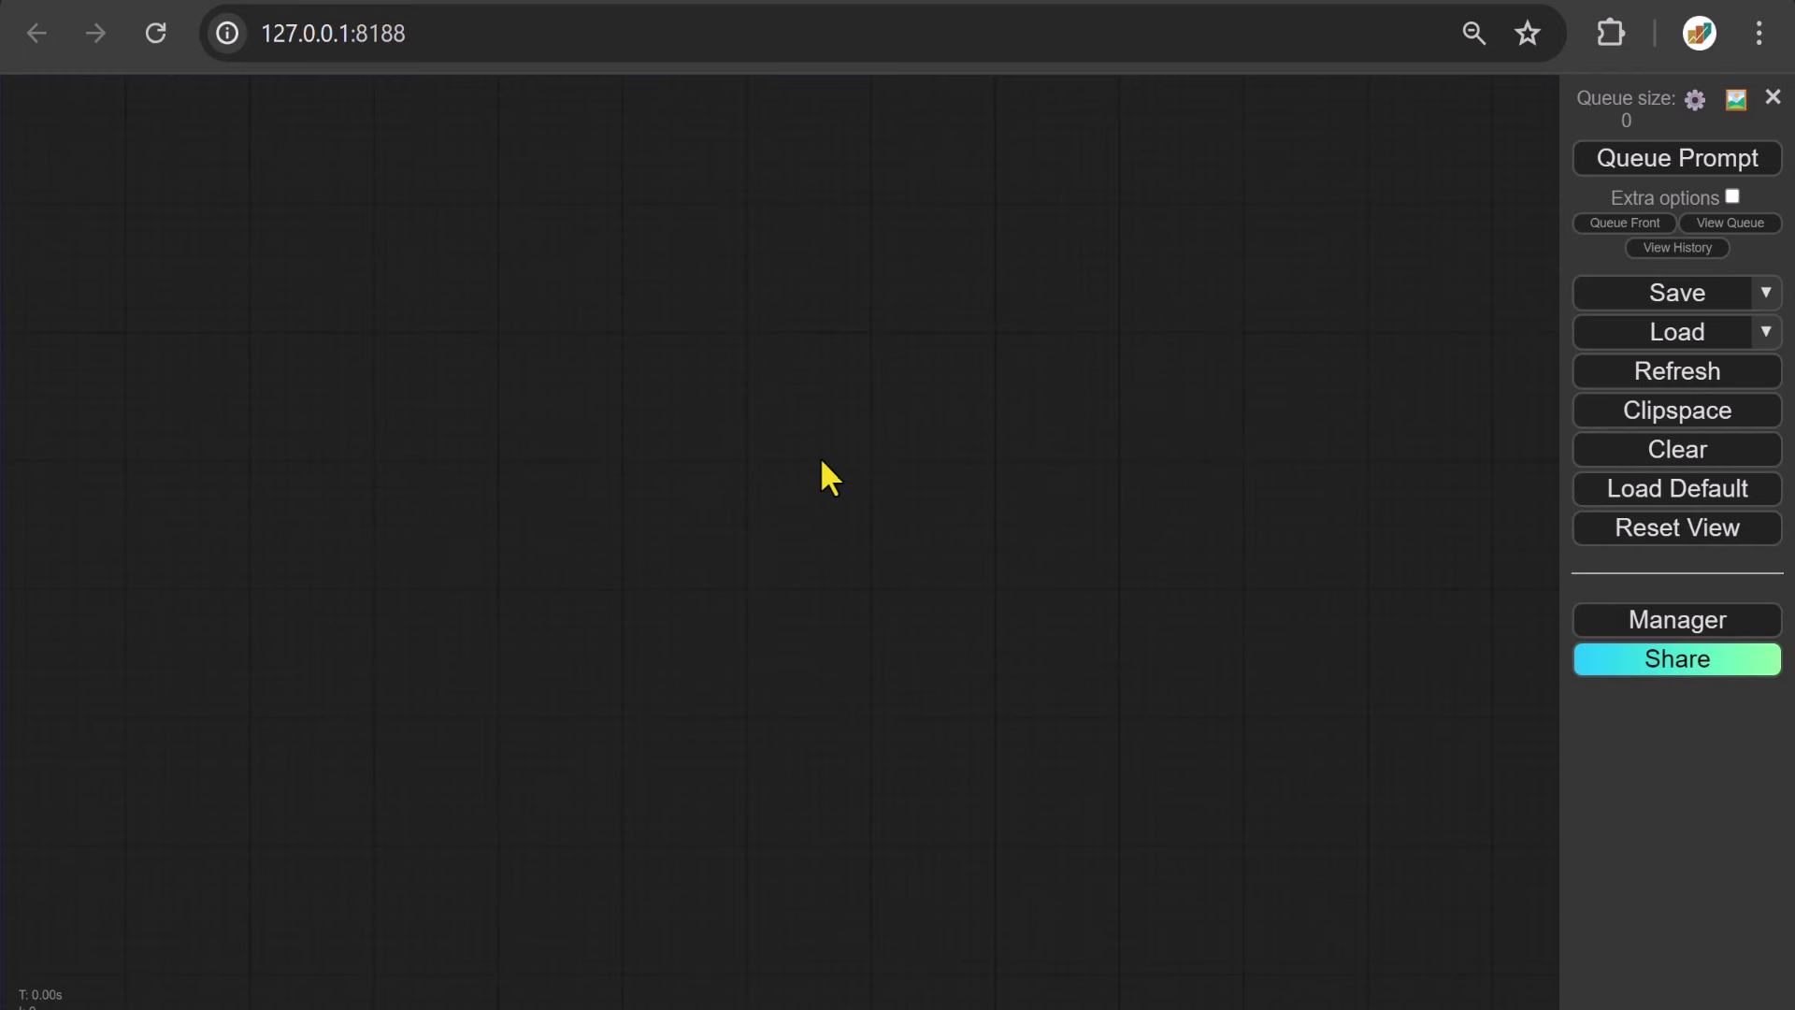
double_click(815, 429)
type("R")
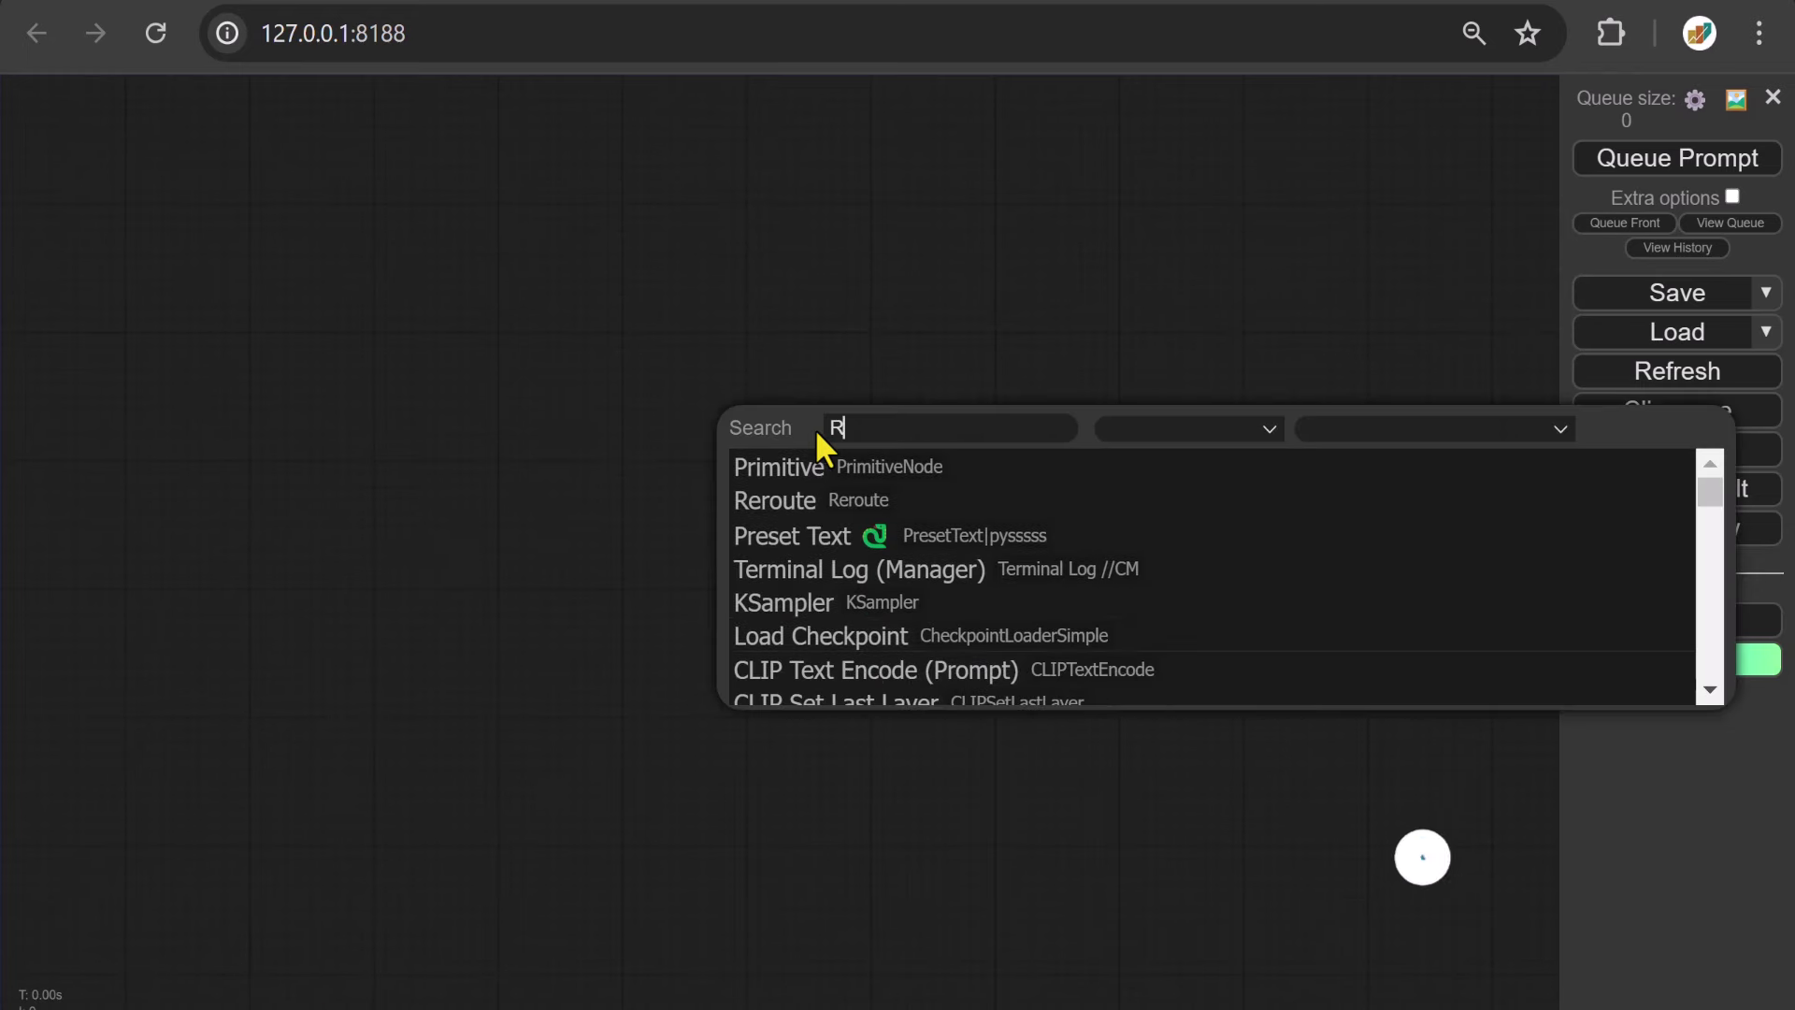
type("eactor")
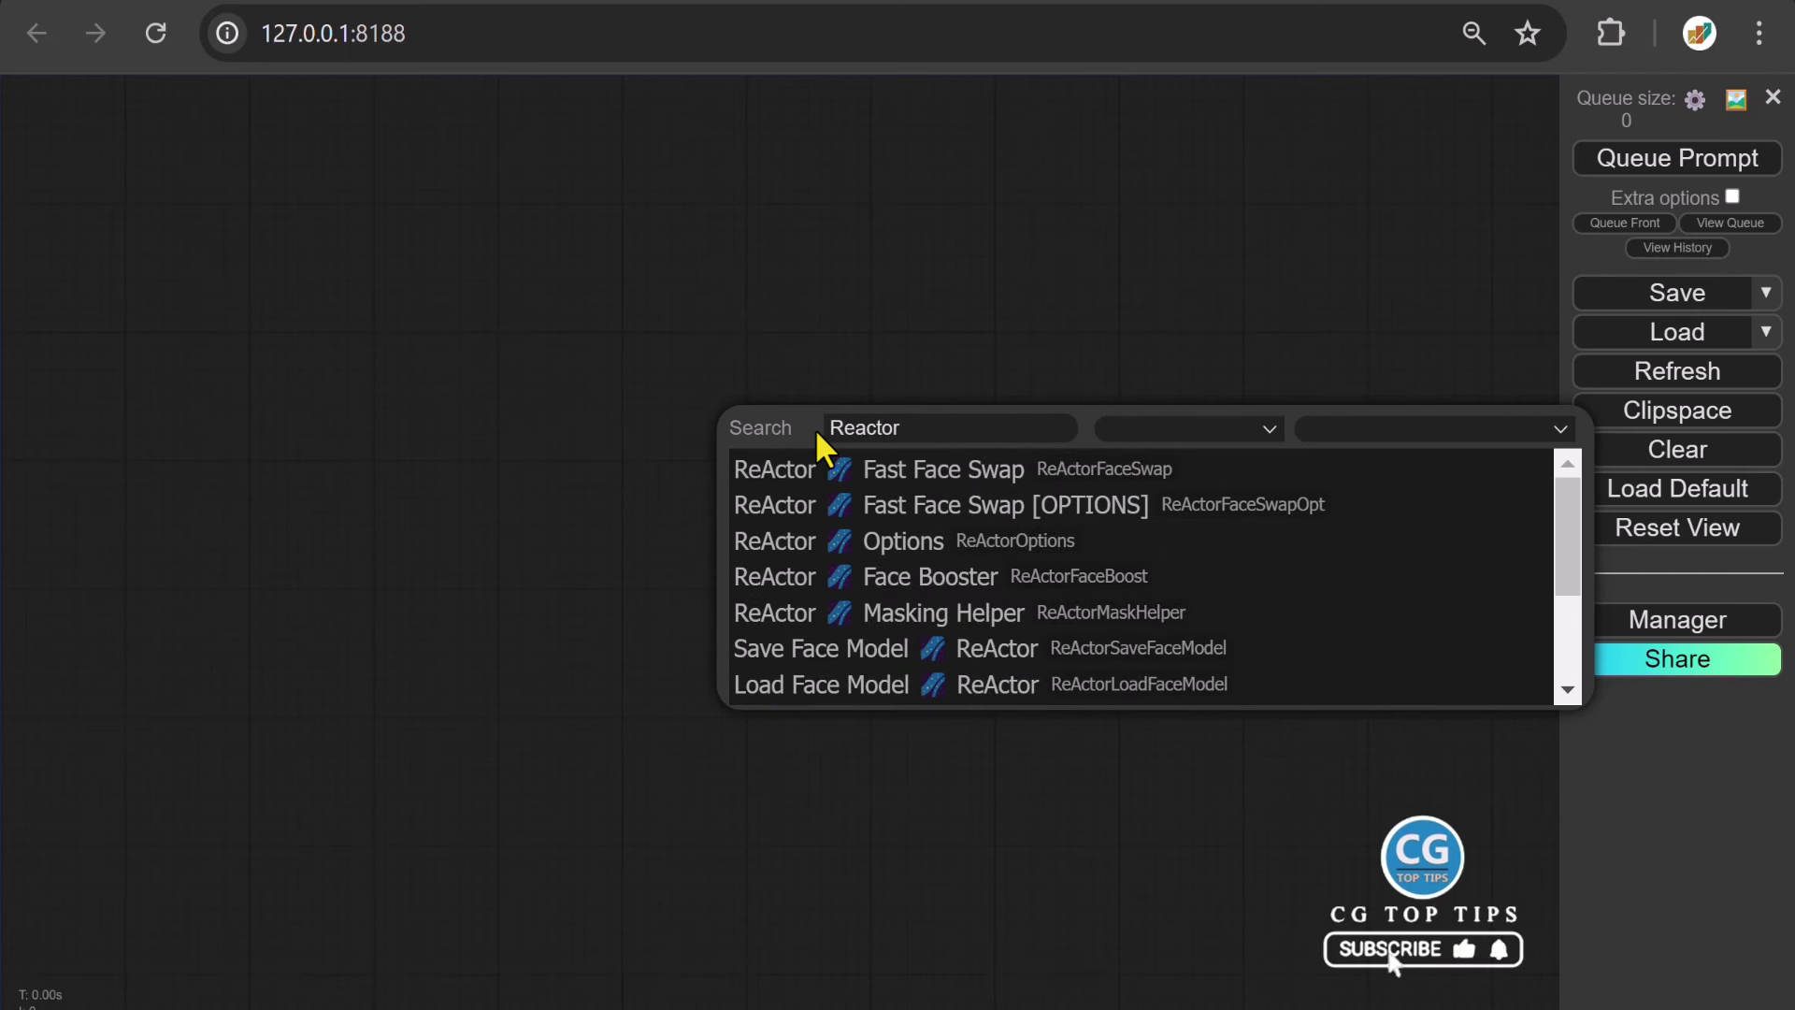
left_click(919, 469)
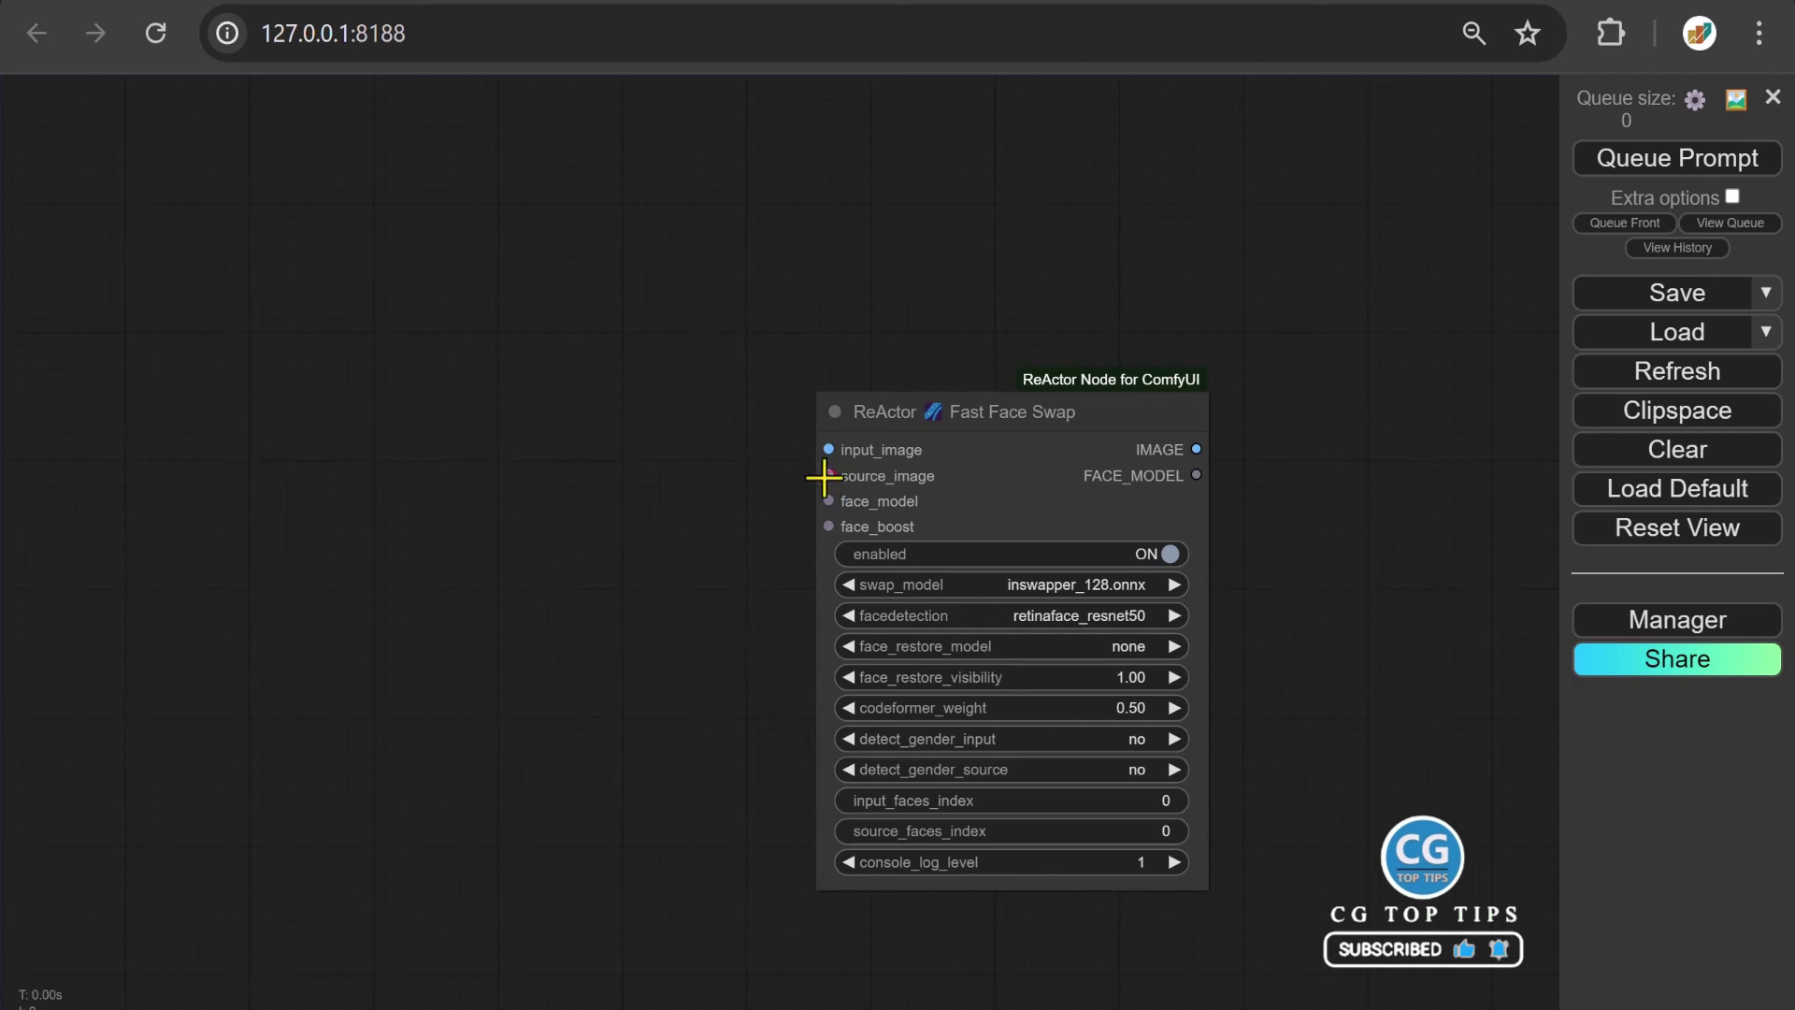
Add a Load Image node linked to the Fast Face Swap node's source_image input and place it beside that node
left_click_drag(824, 478, 649, 521)
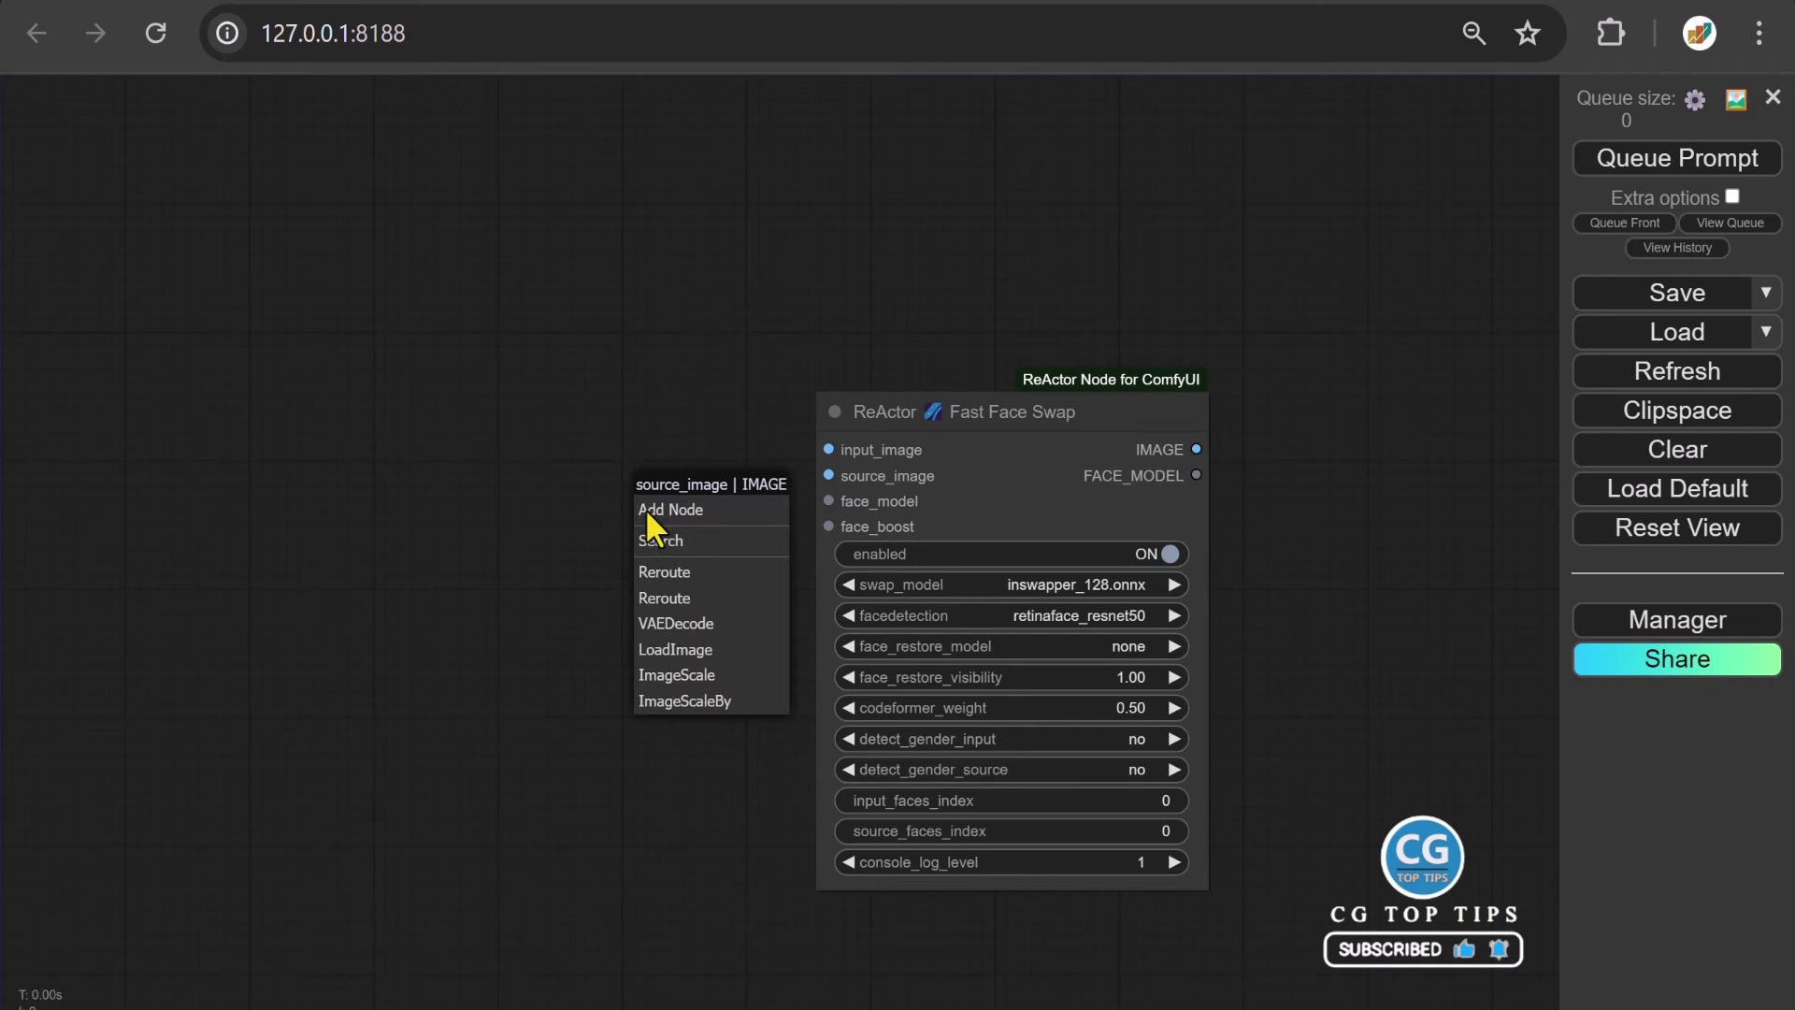
left_click(677, 651)
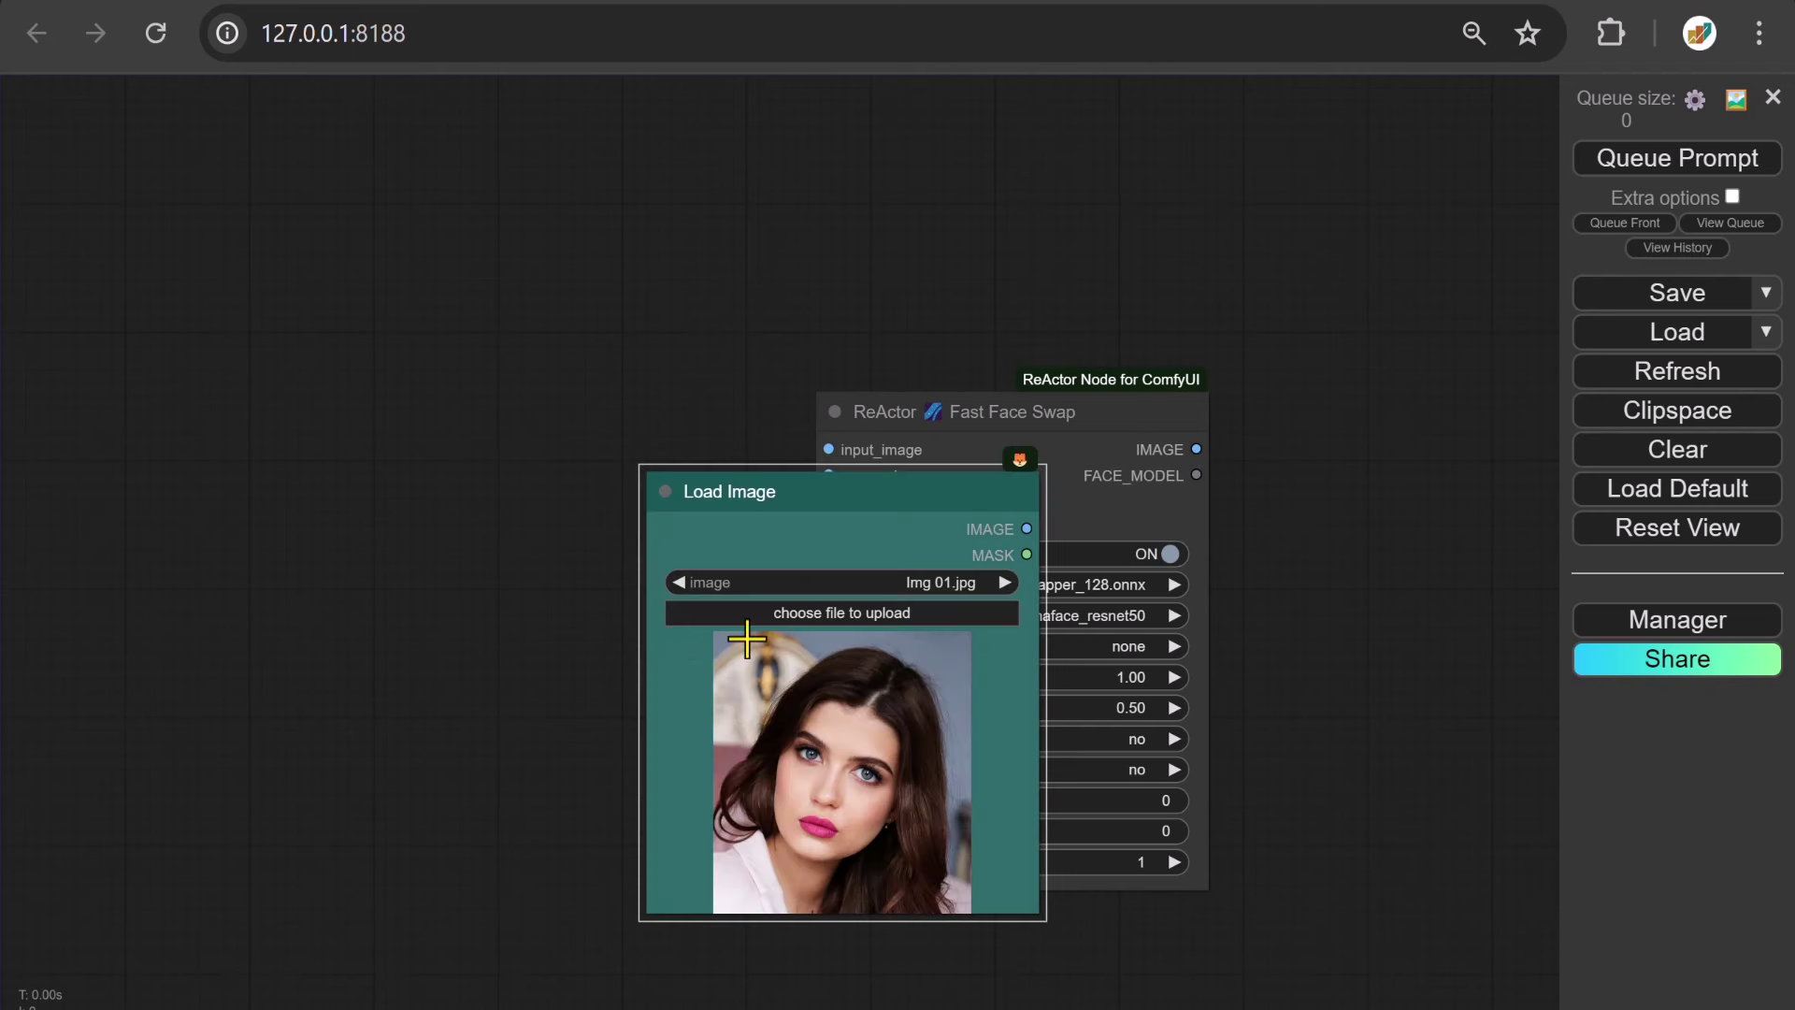
left_click_drag(913, 505, 641, 508)
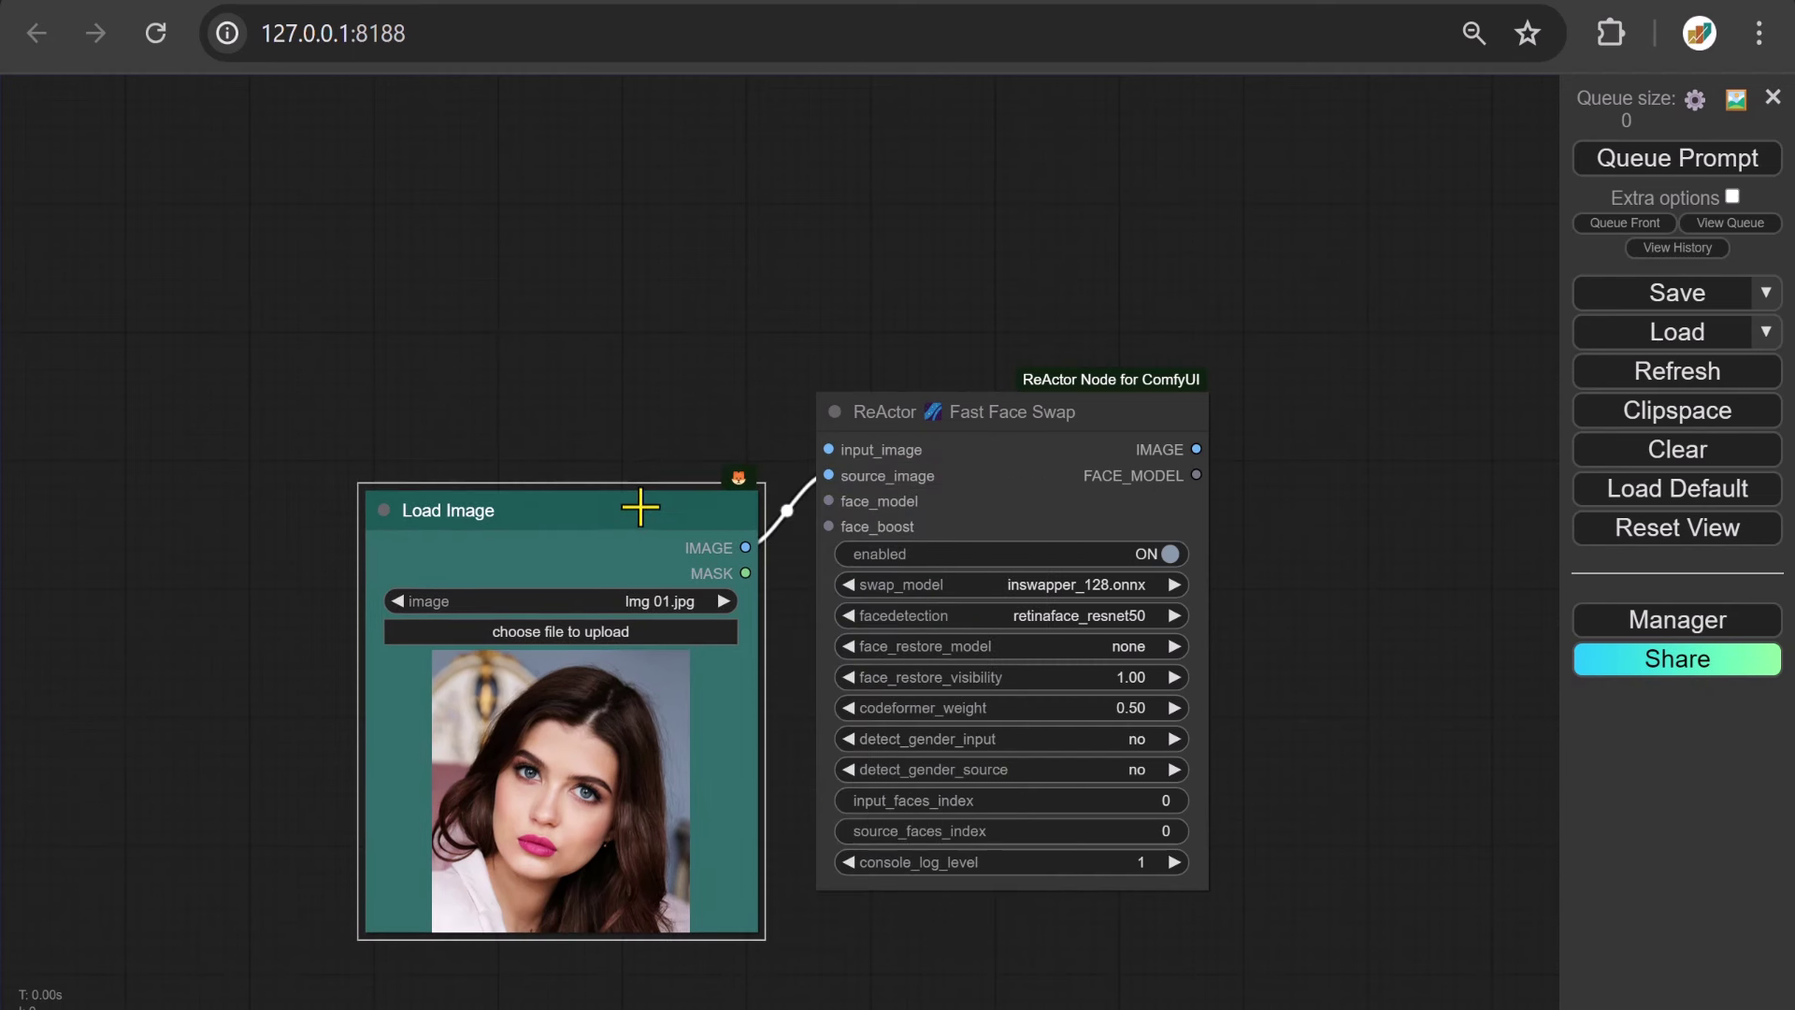
Set the Fast Face Swap node's facedetection to YOLOv5l and its face_restore_model to codeformer.pth
left_click(1049, 612)
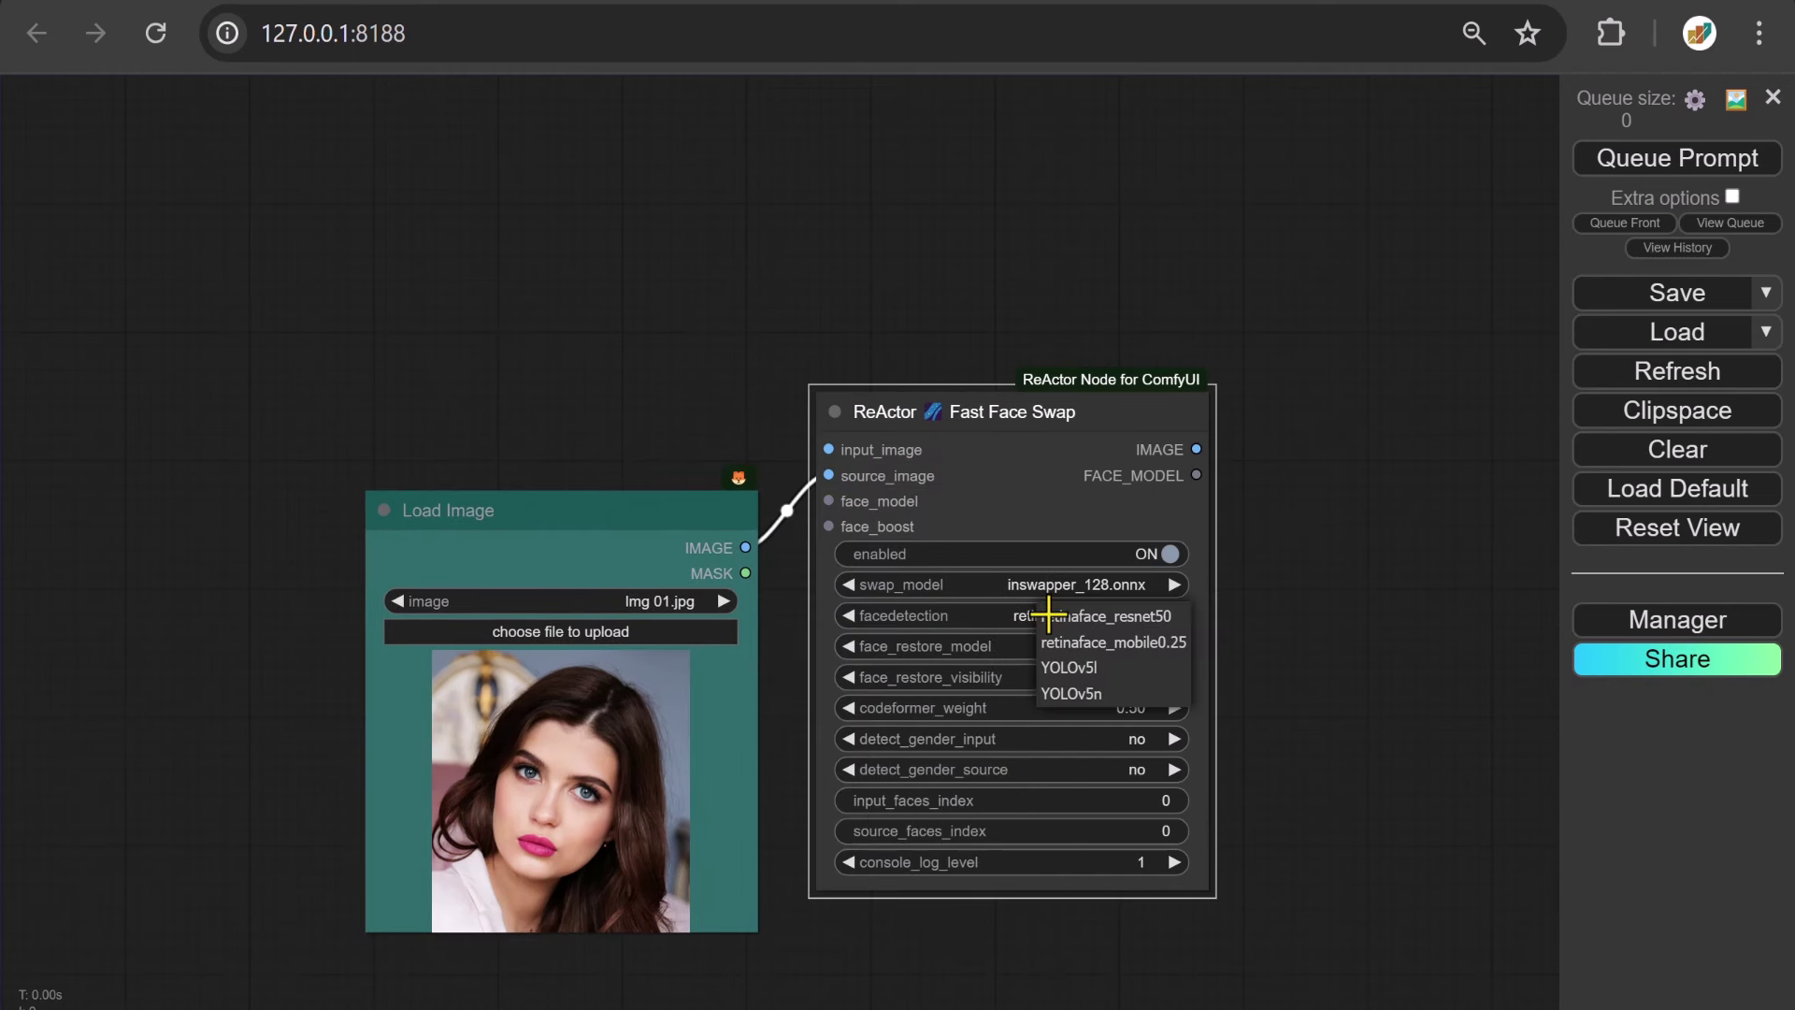
left_click(1080, 669)
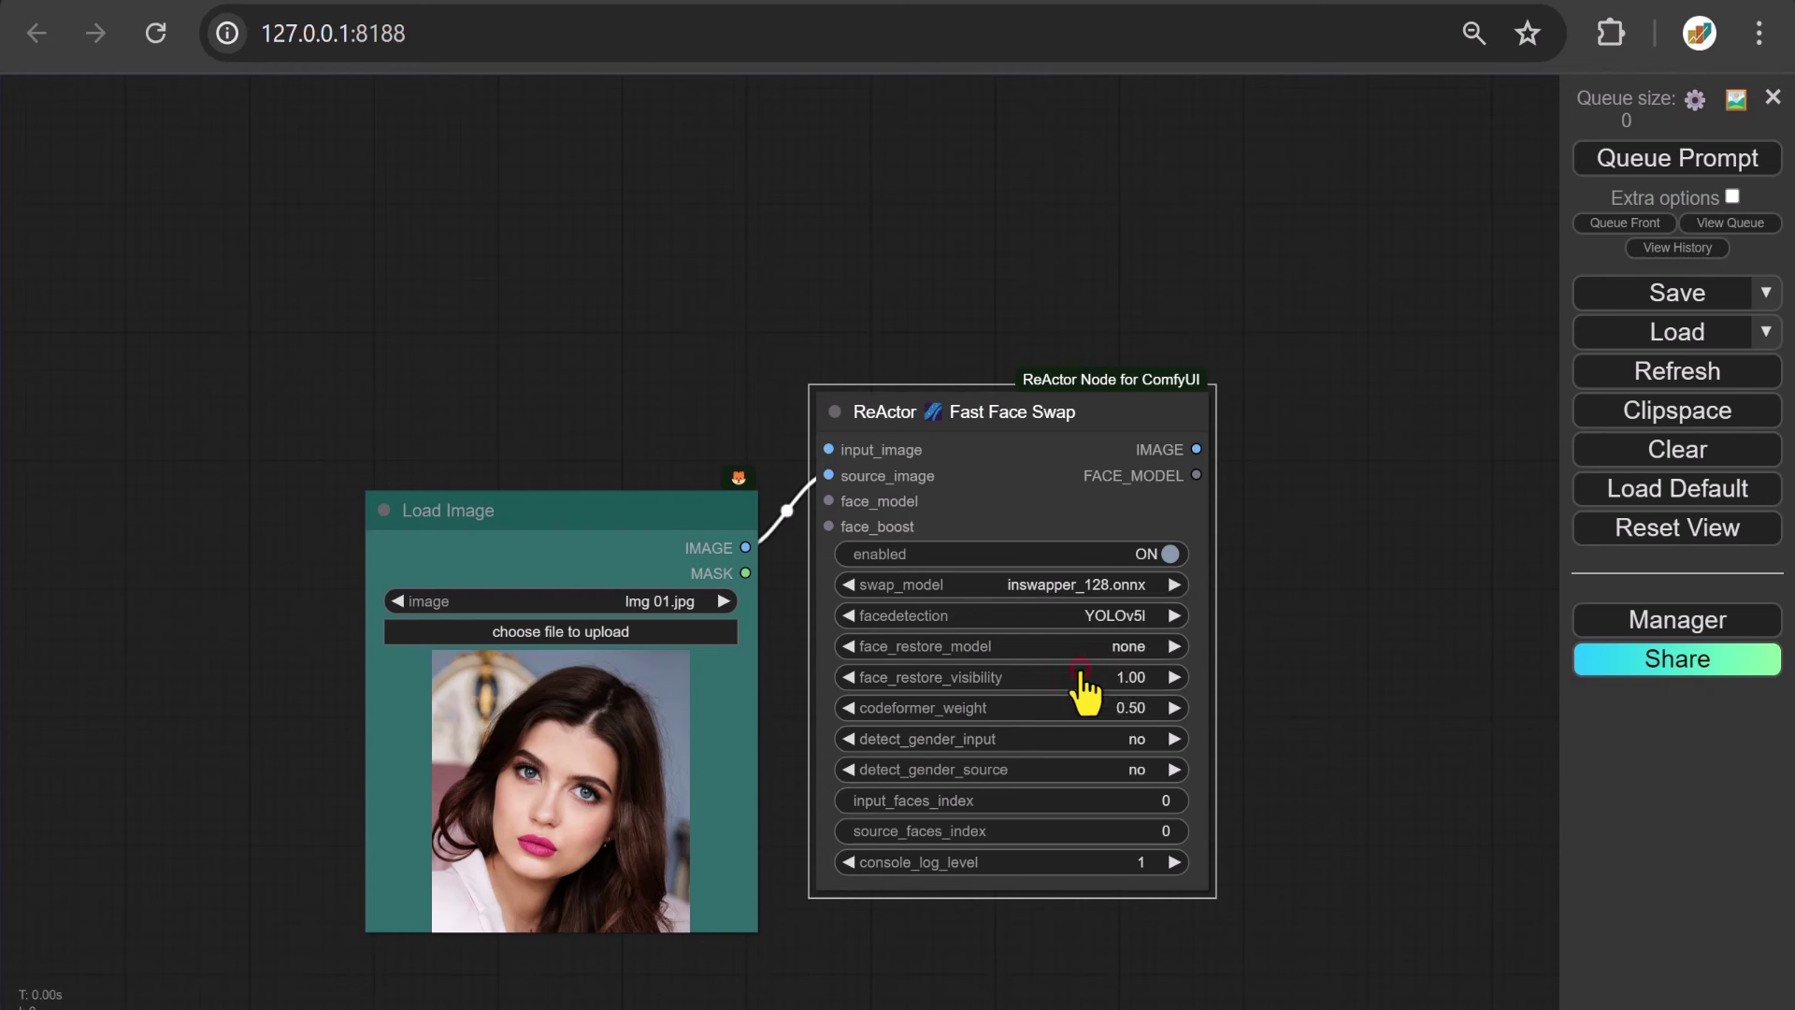
left_click(1131, 648)
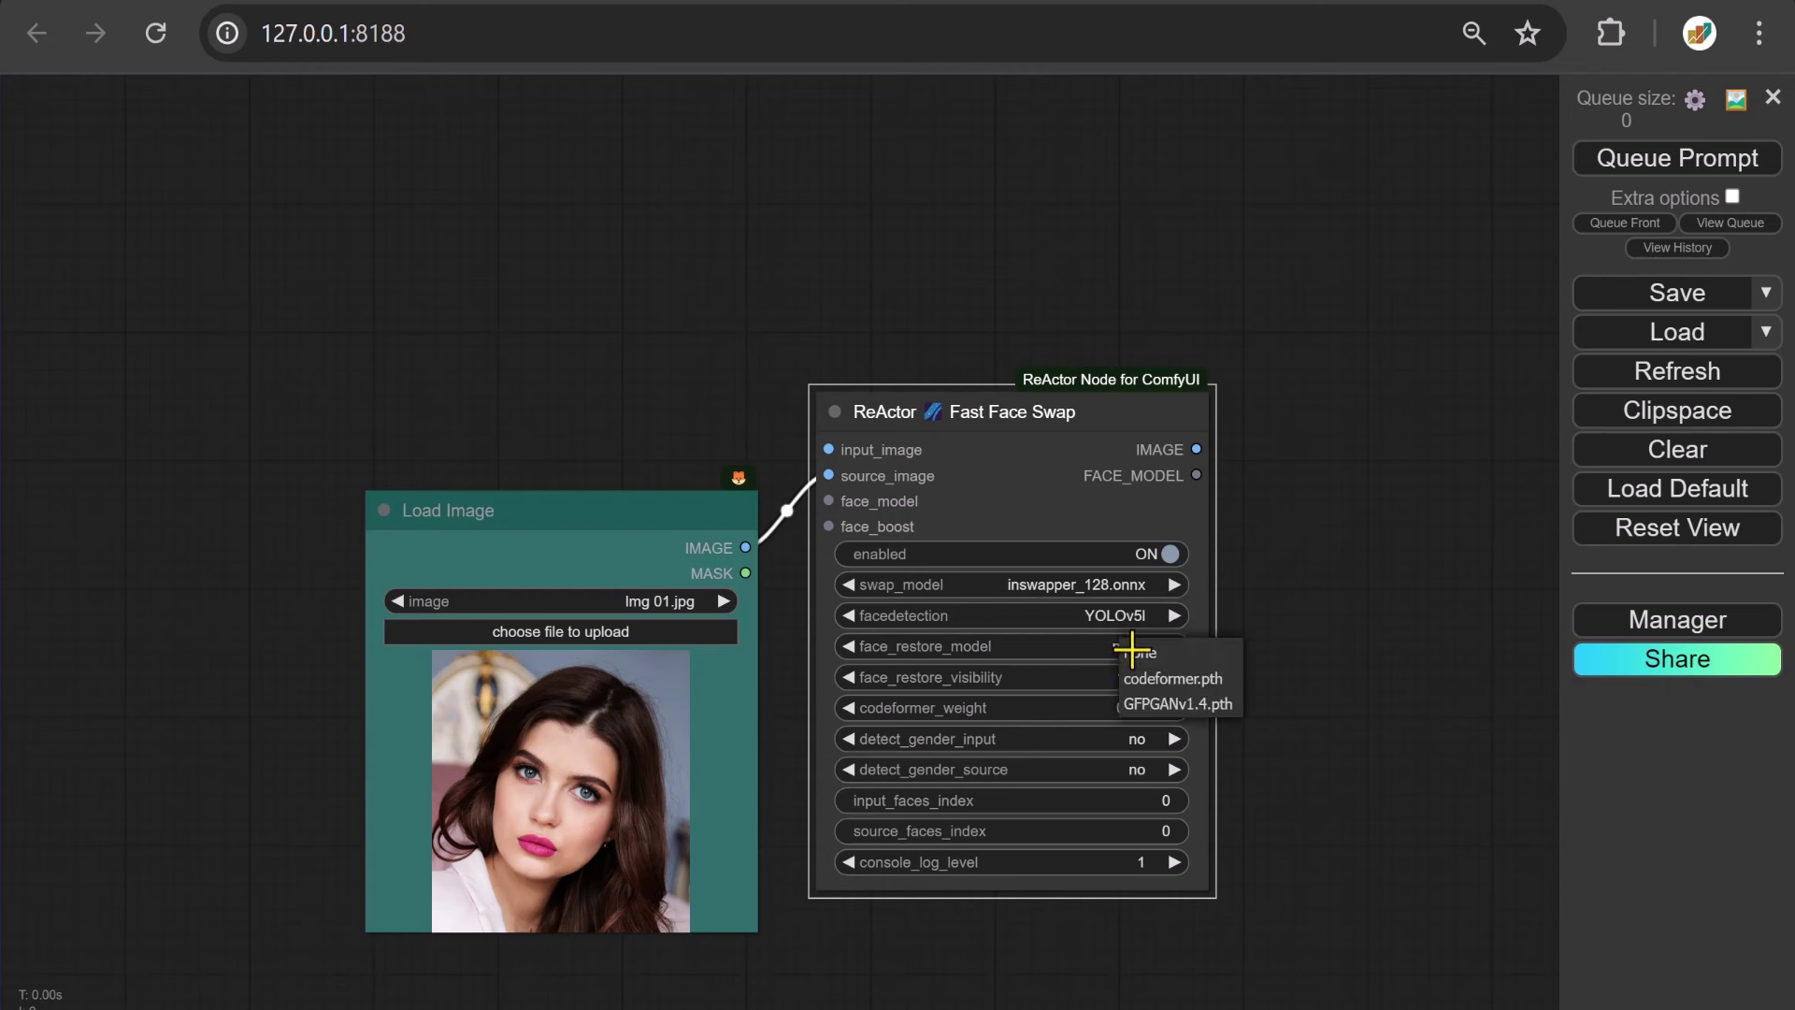
left_click(1180, 679)
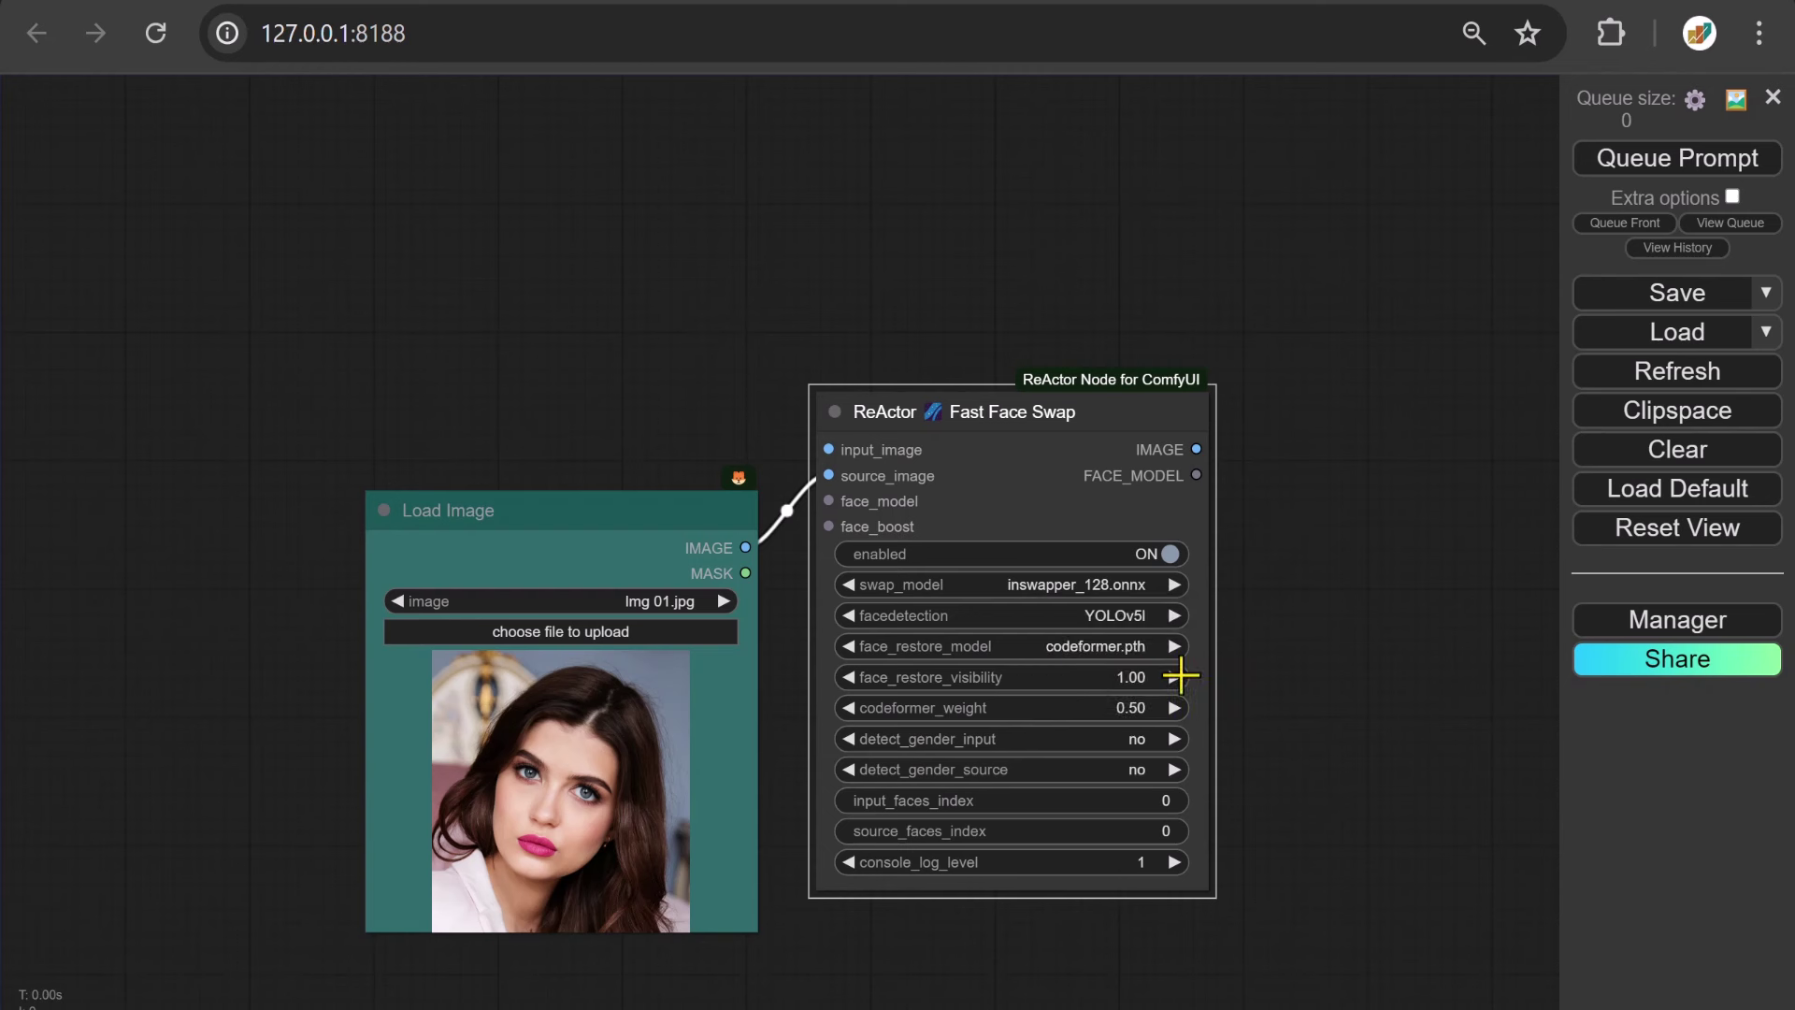
Set the Fast Face Swap node's codeformer_weight to 0.90
left_click(1106, 707)
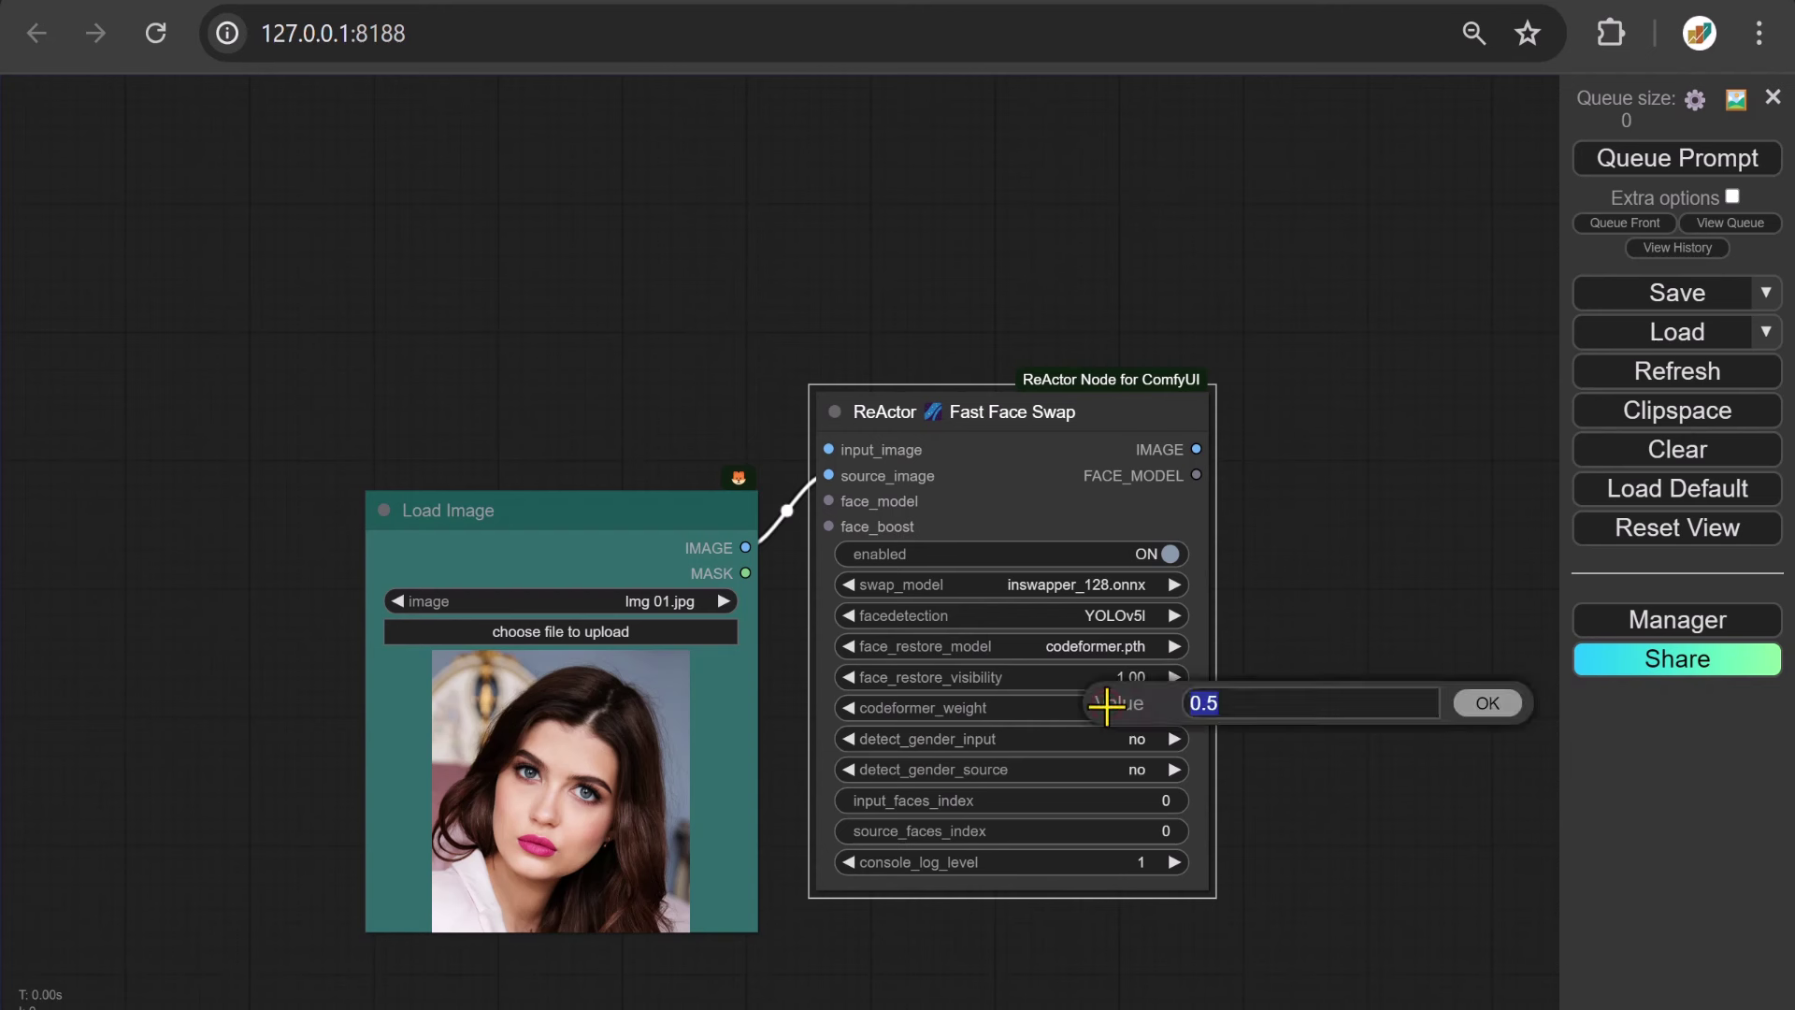
type("5")
key("Return")
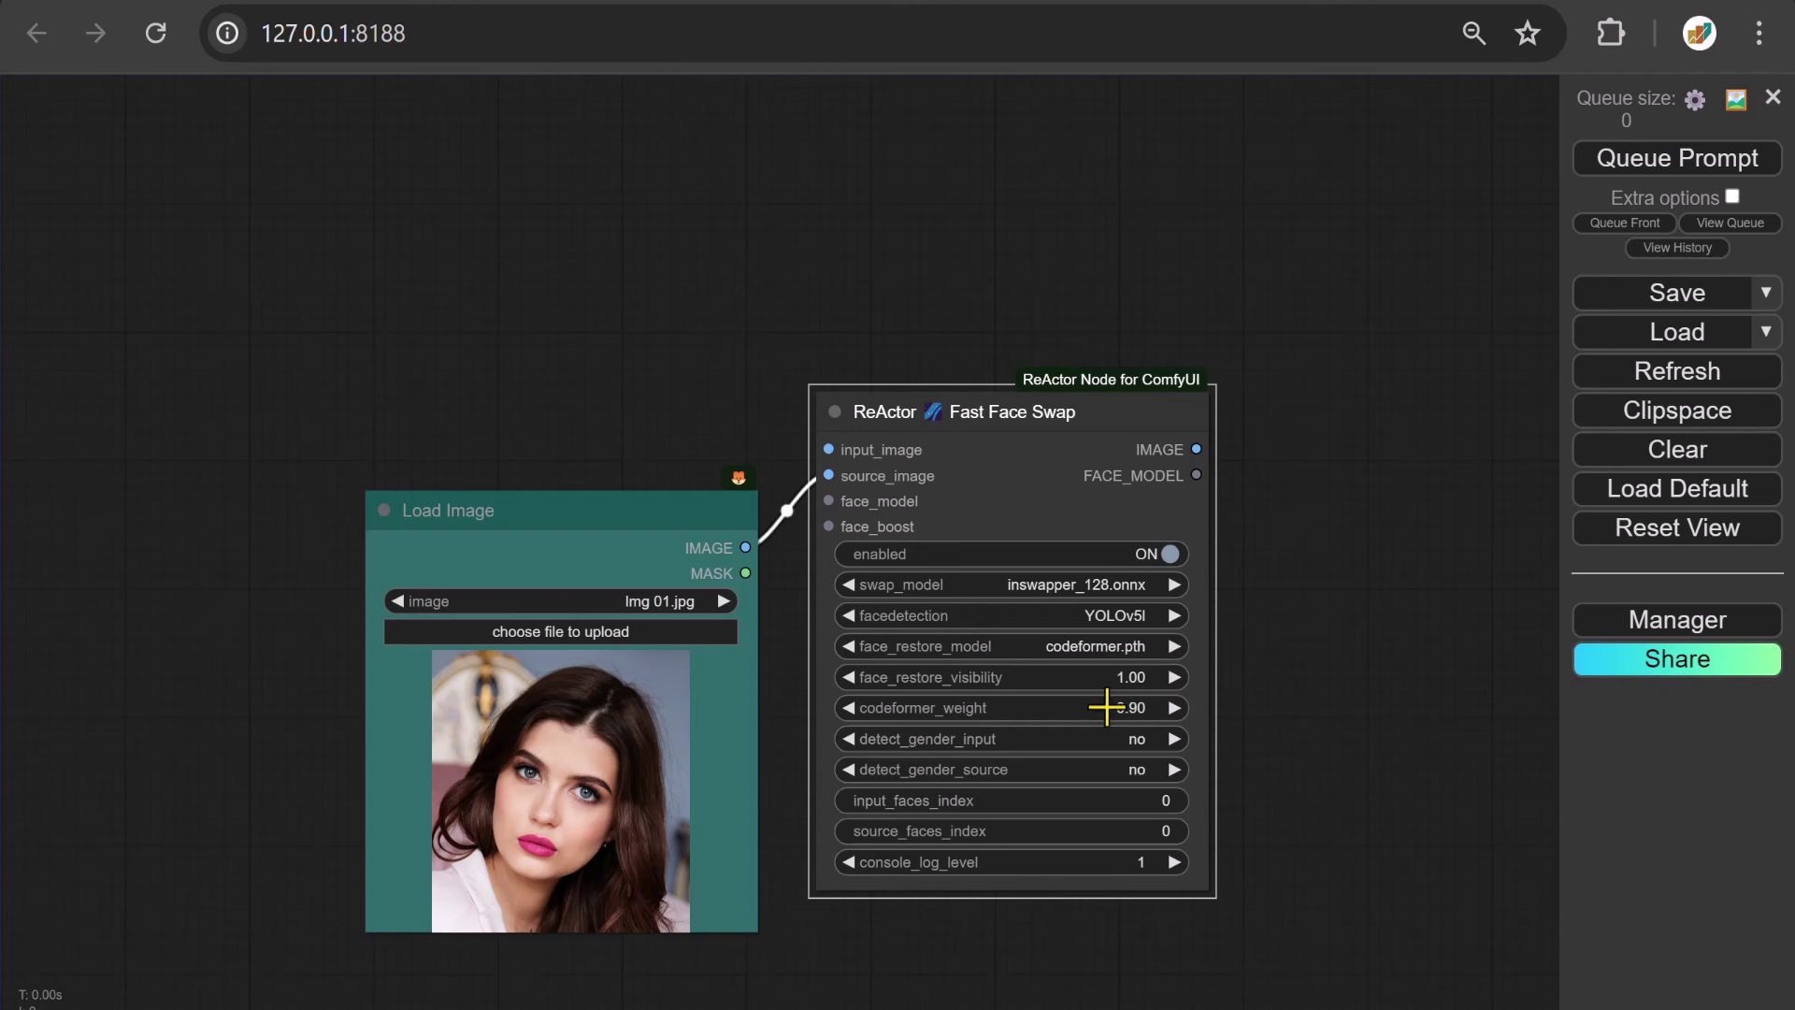
Set both detect_gender_input and detect_gender_source to female on the Fast Face Swap node
left_click(1113, 738)
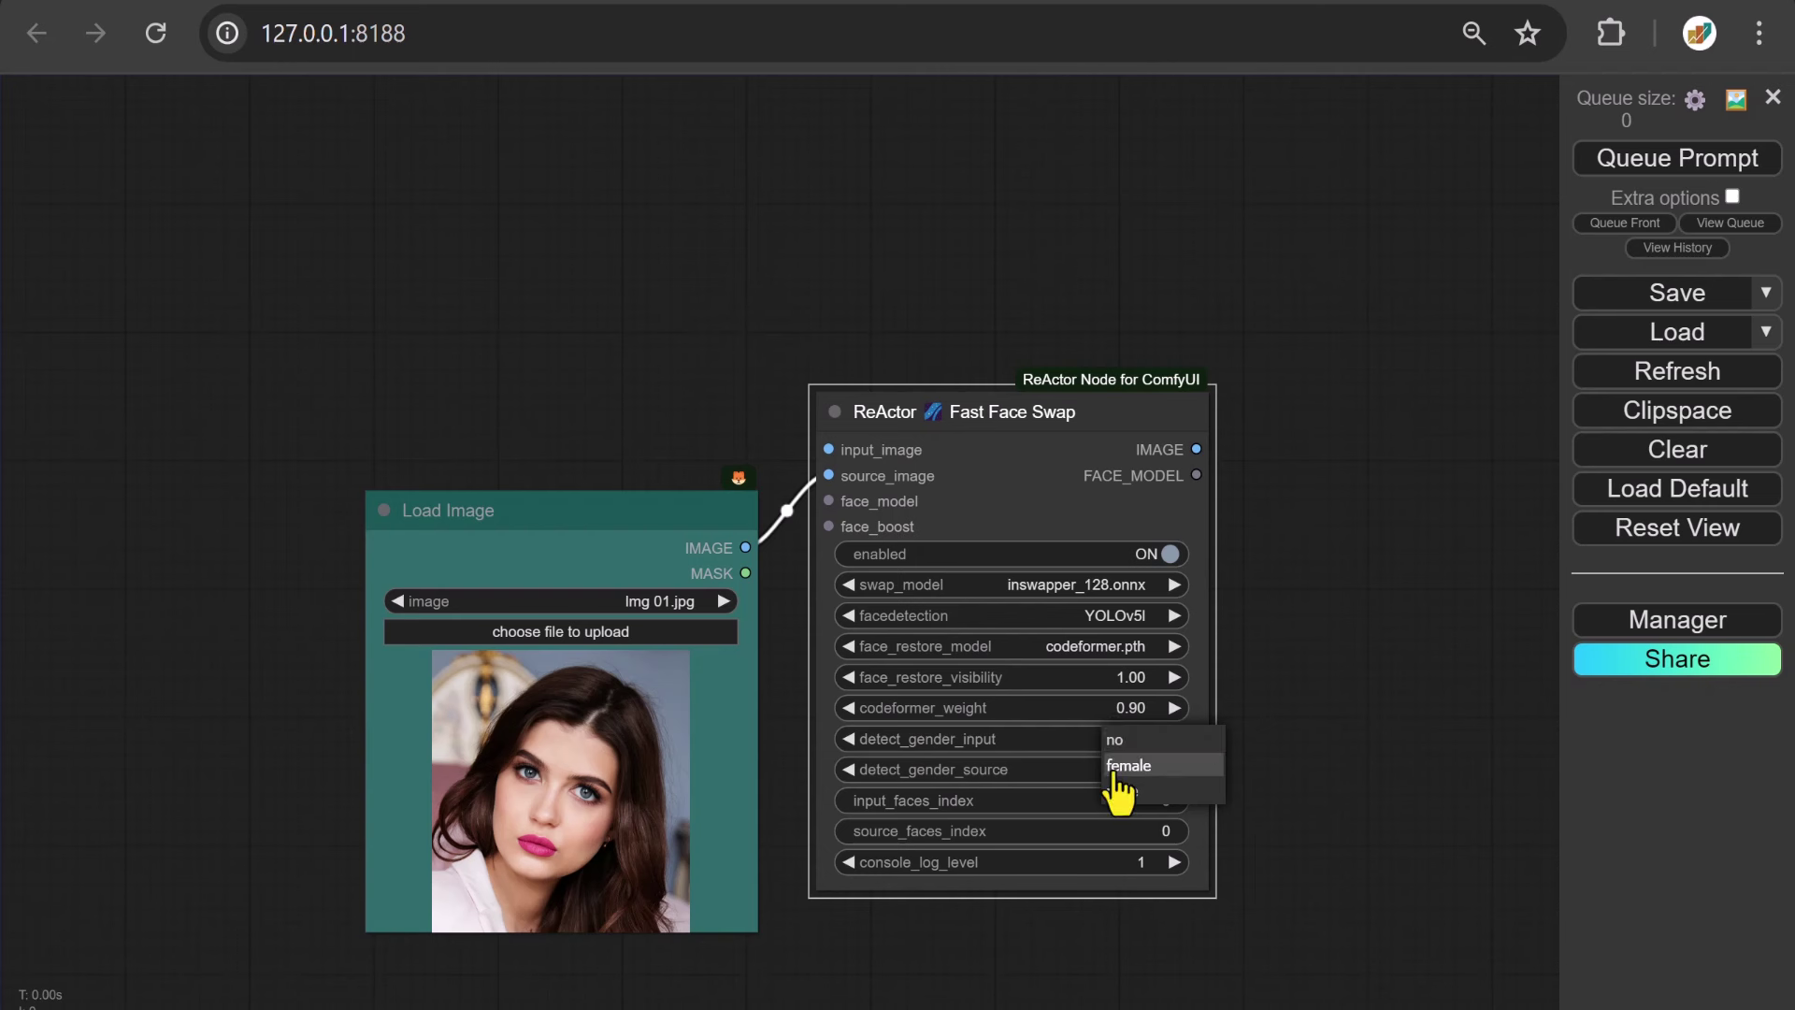
left_click(1126, 765)
left_click(1127, 769)
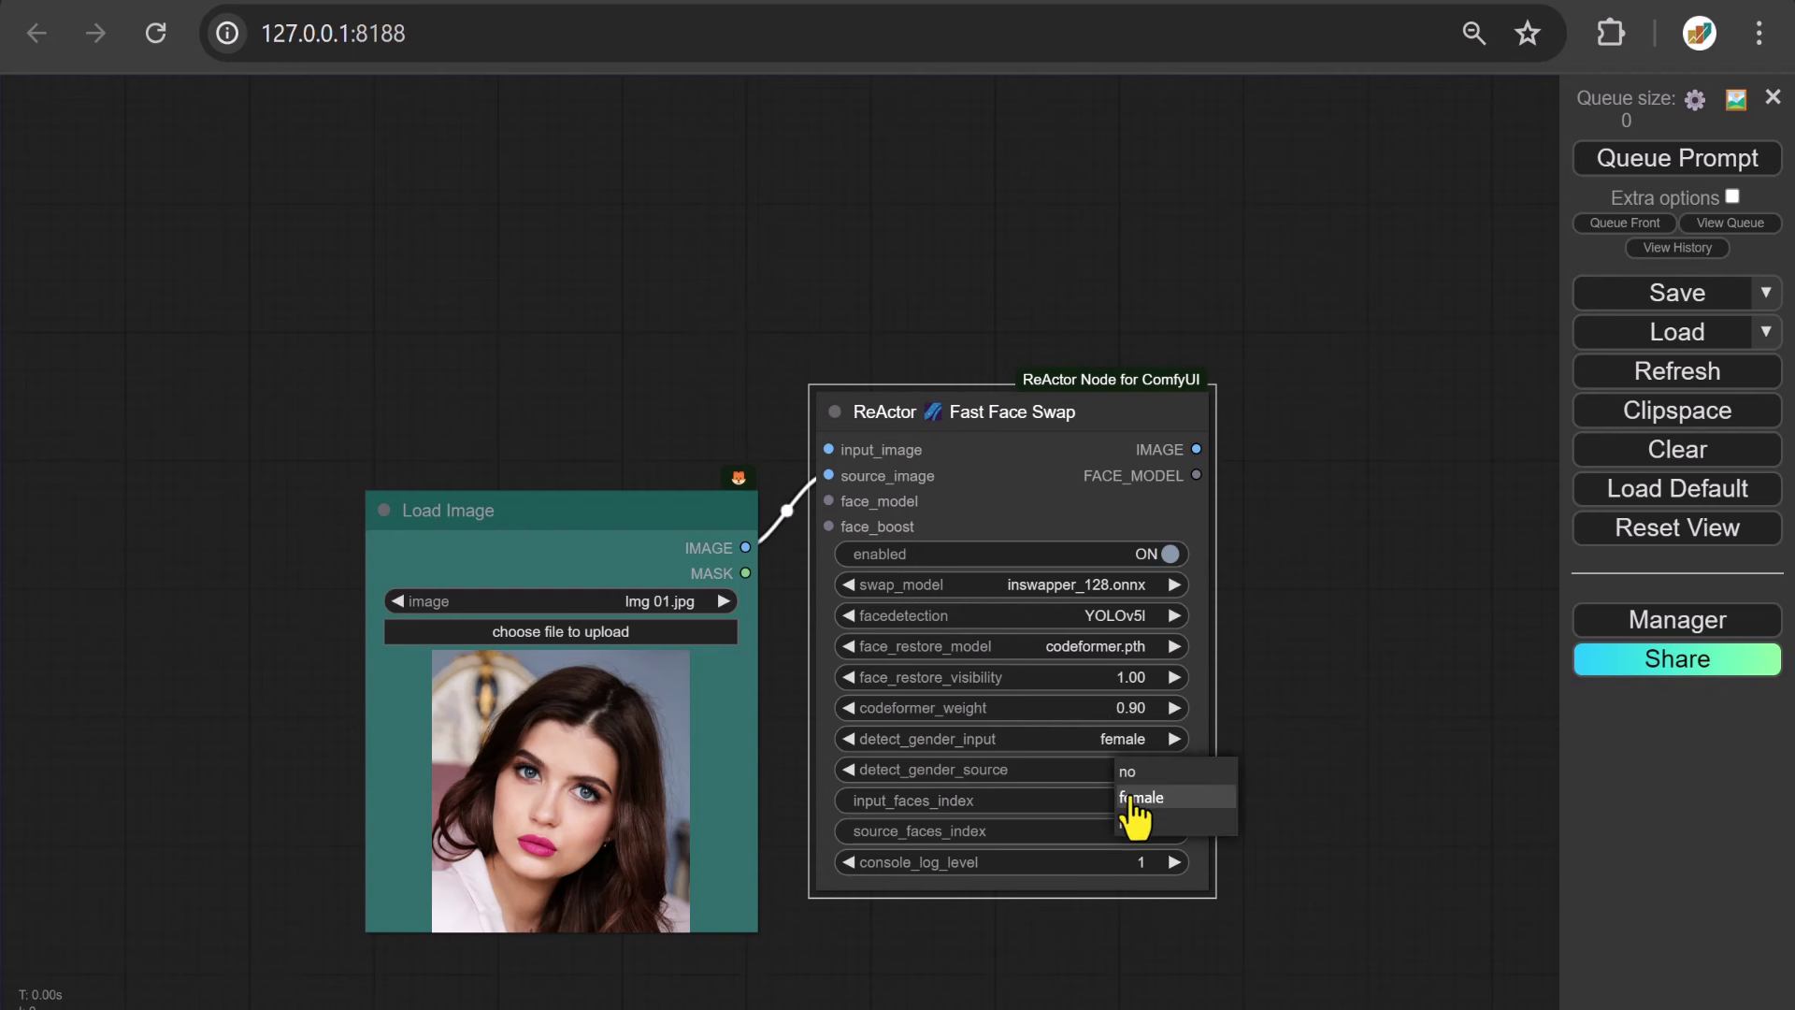
left_click(1134, 797)
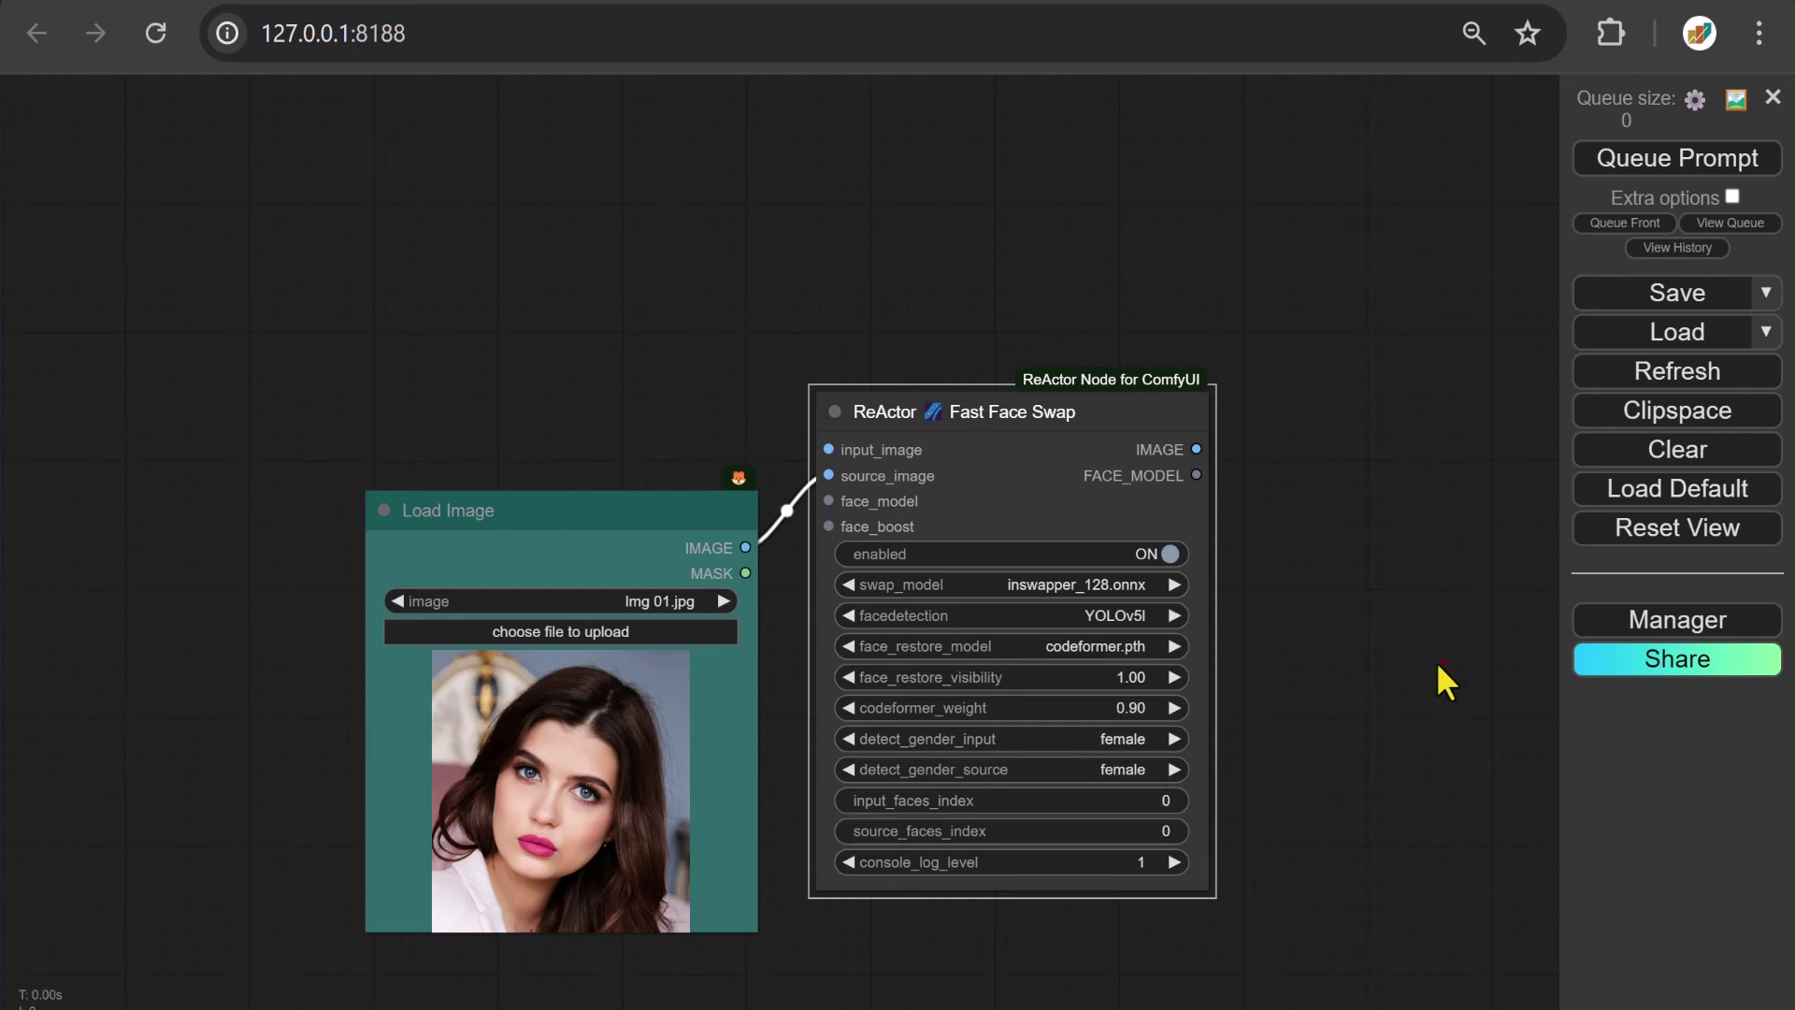
Add a FILM VFI node linked to the Fast Face Swap node's IMAGE output and place it beside that node
left_click_drag(1445, 680, 916, 678)
left_click_drag(665, 450, 795, 458)
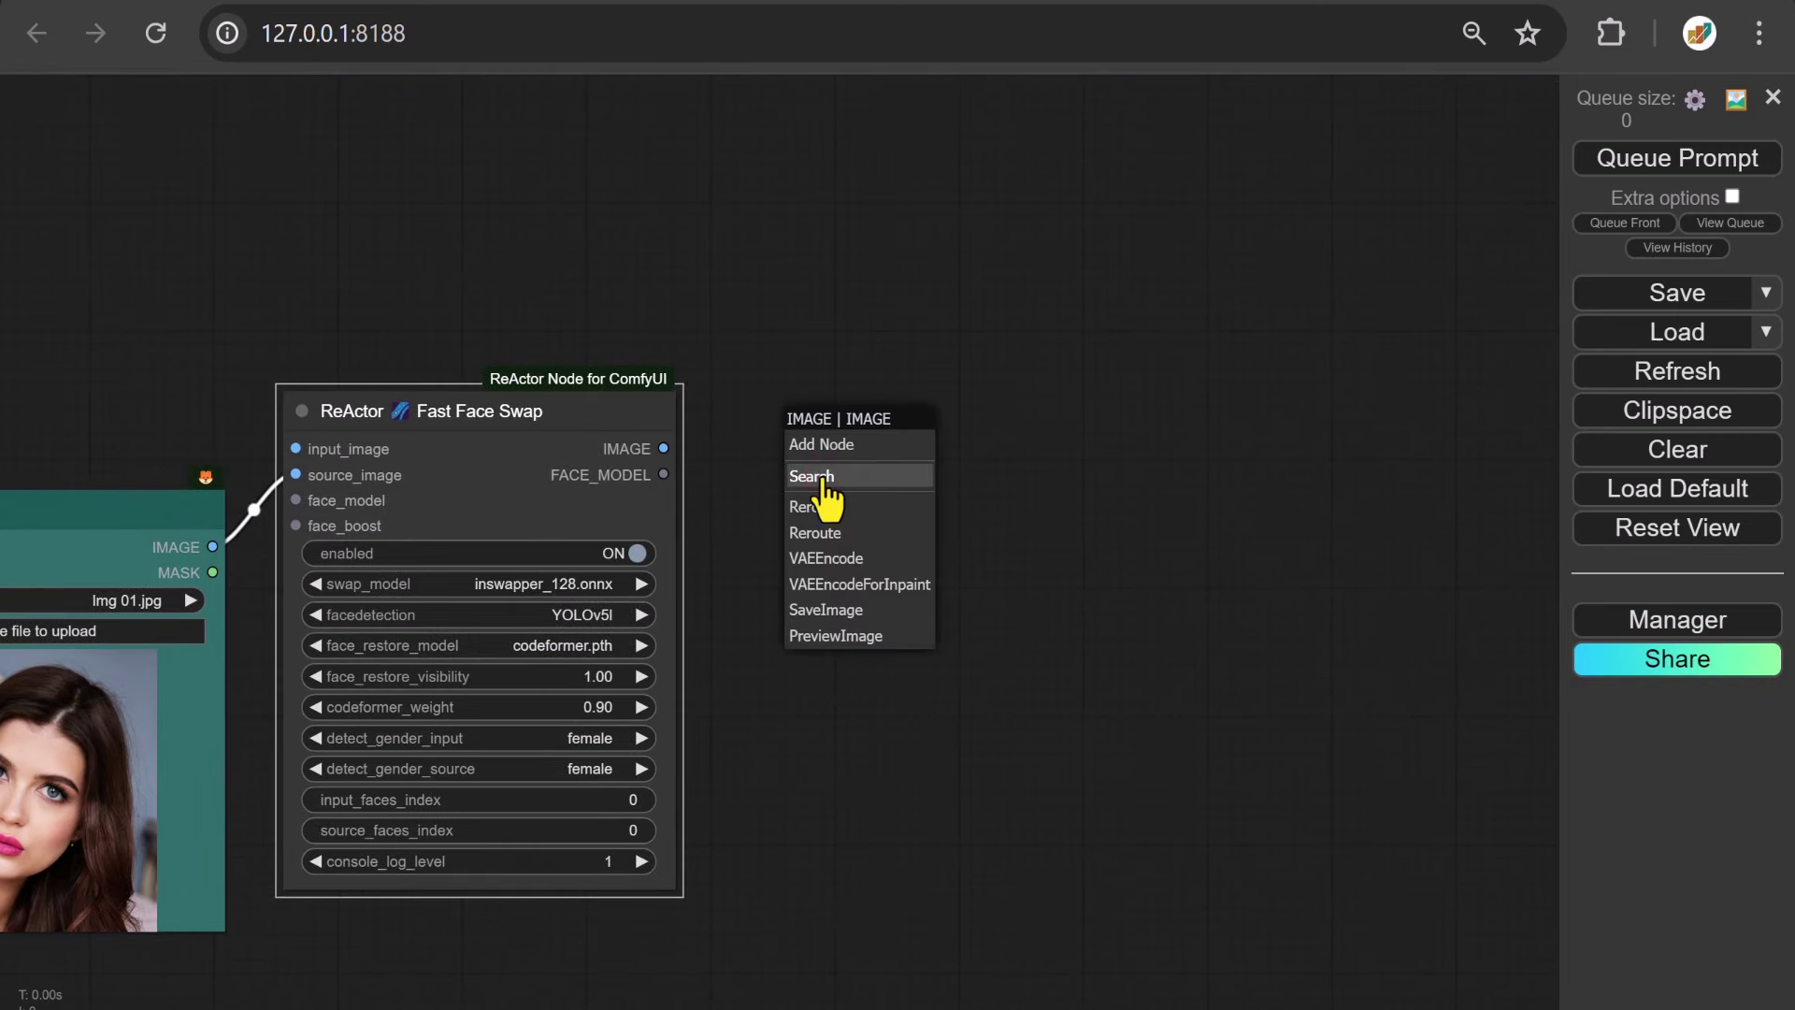
left_click(823, 479)
type("Film")
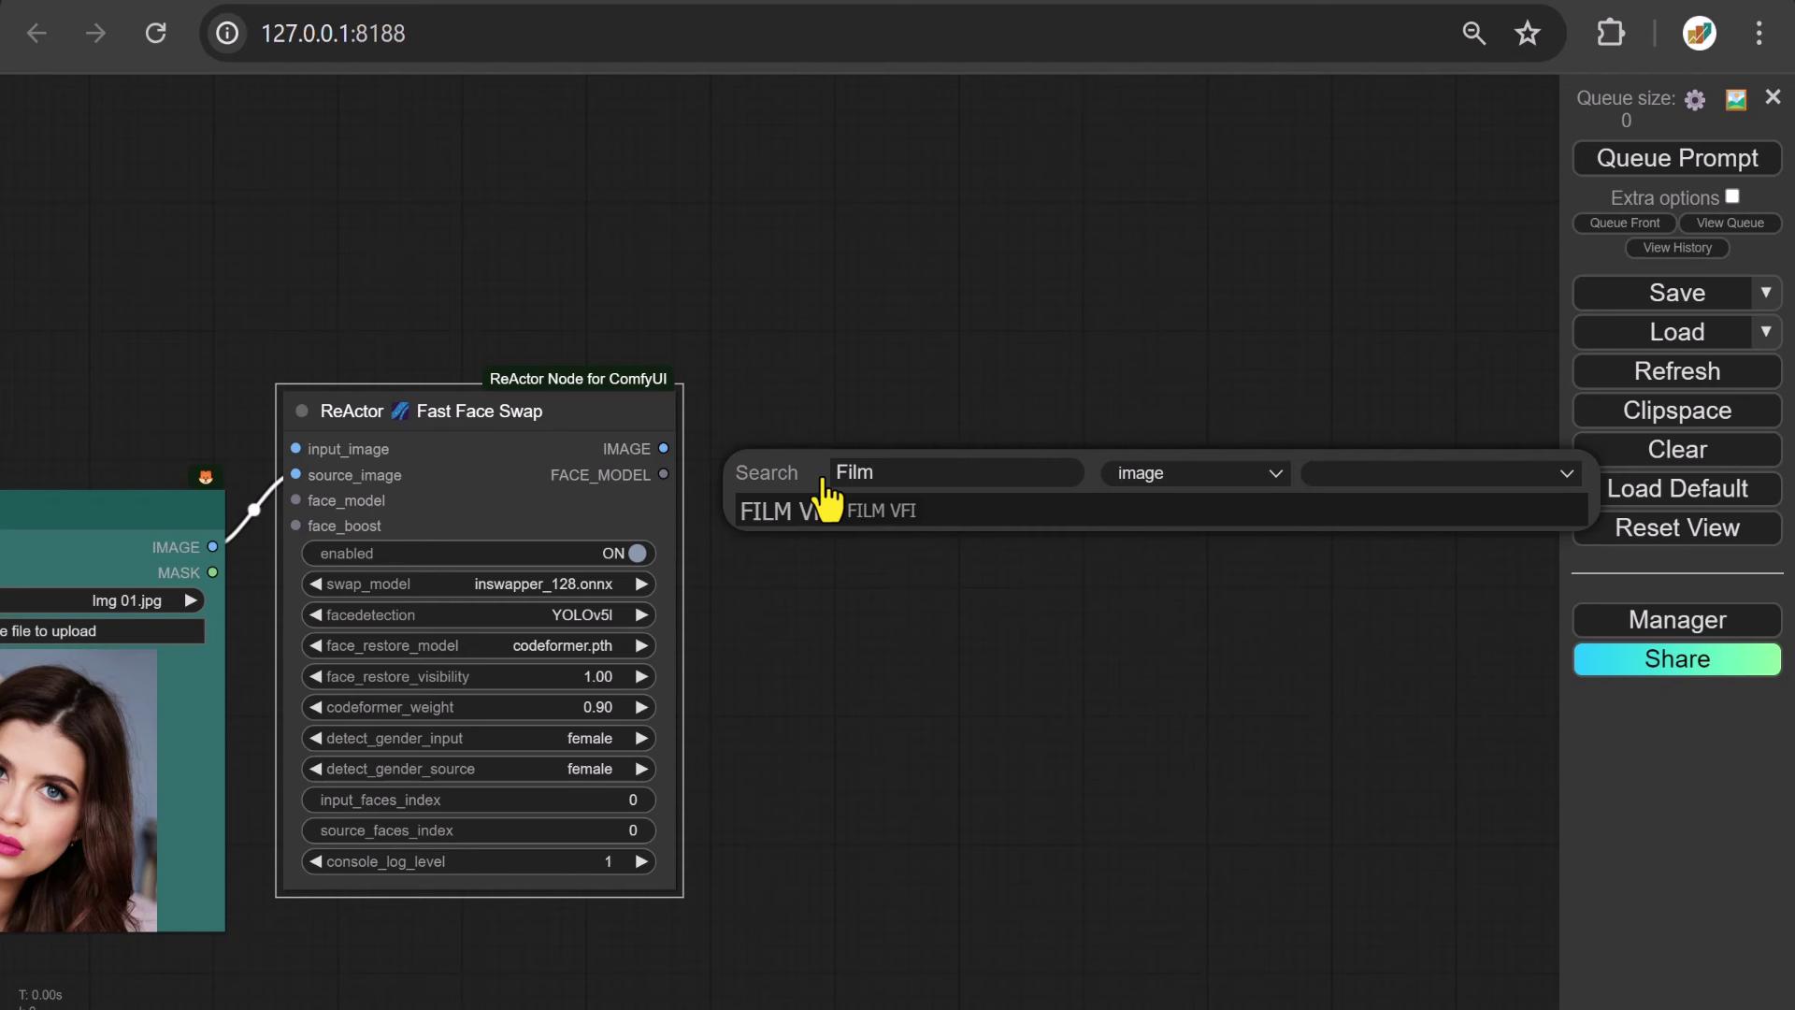
left_click(802, 521)
left_click_drag(1001, 465, 866, 425)
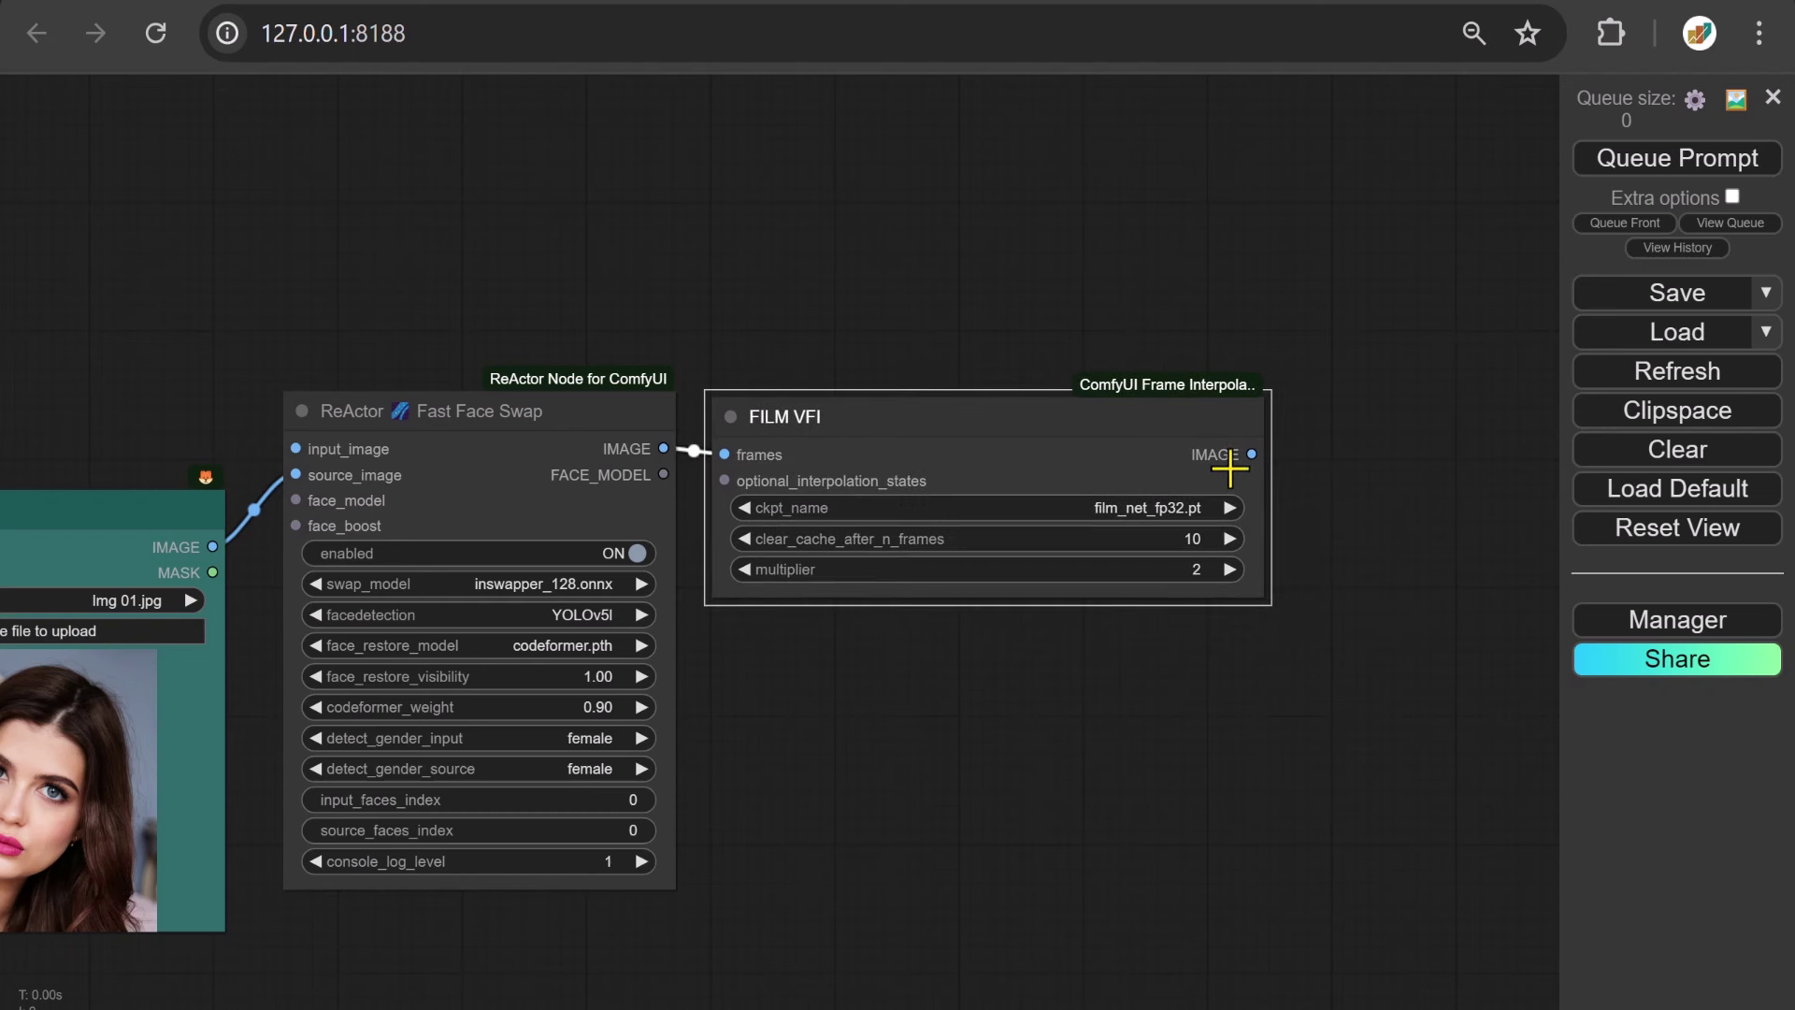
Add a Video Combine node linked to the FILM VFI node's IMAGE output
left_click_drag(1257, 454, 1361, 446)
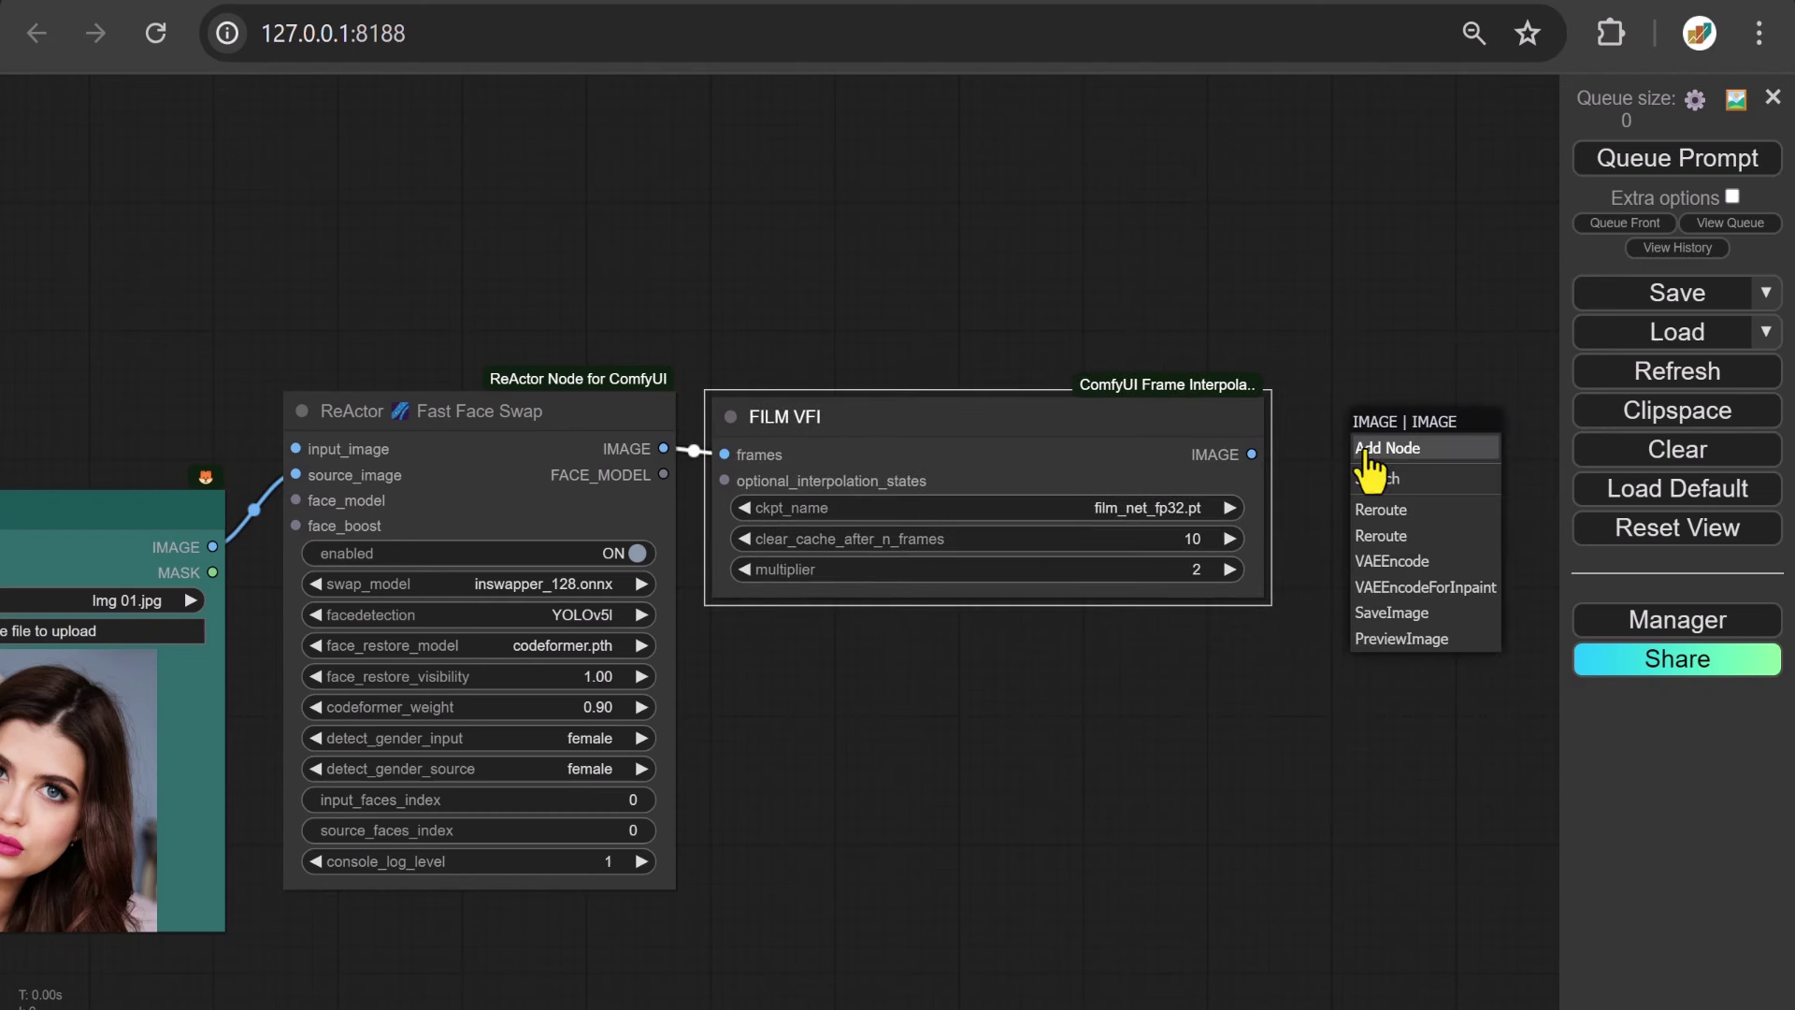
left_click(1368, 472)
type("video")
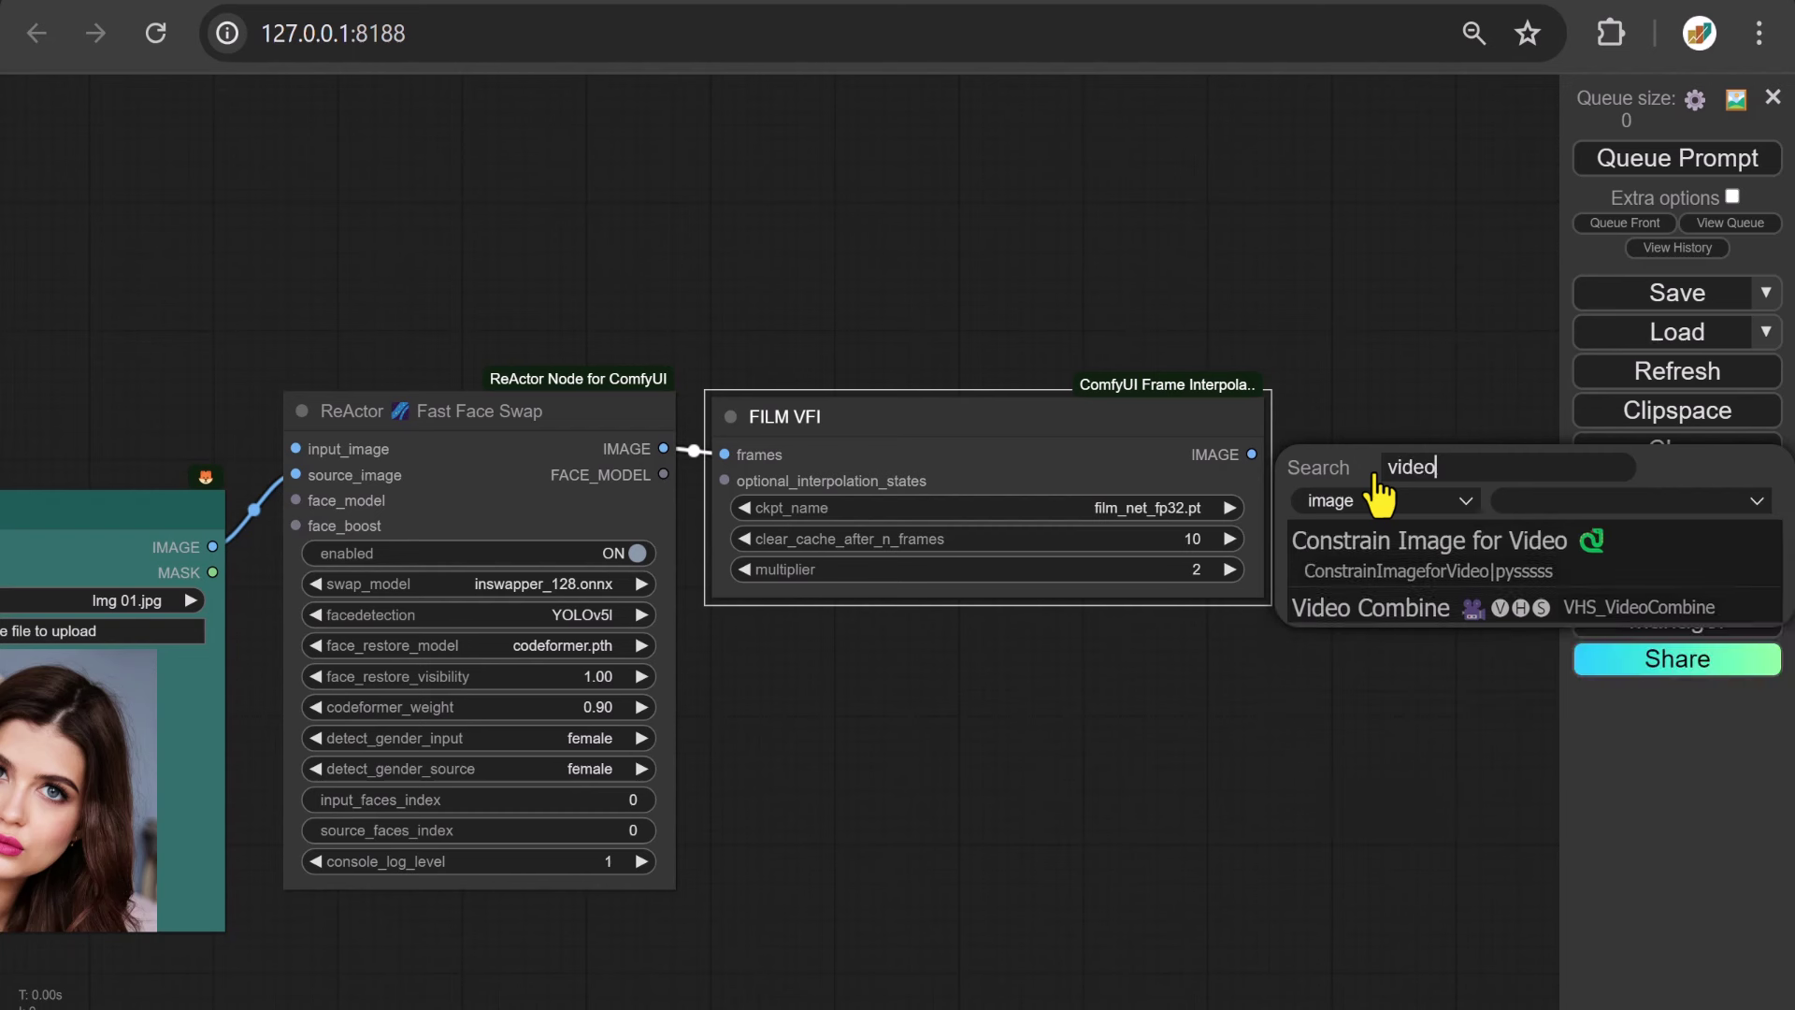
left_click(1403, 625)
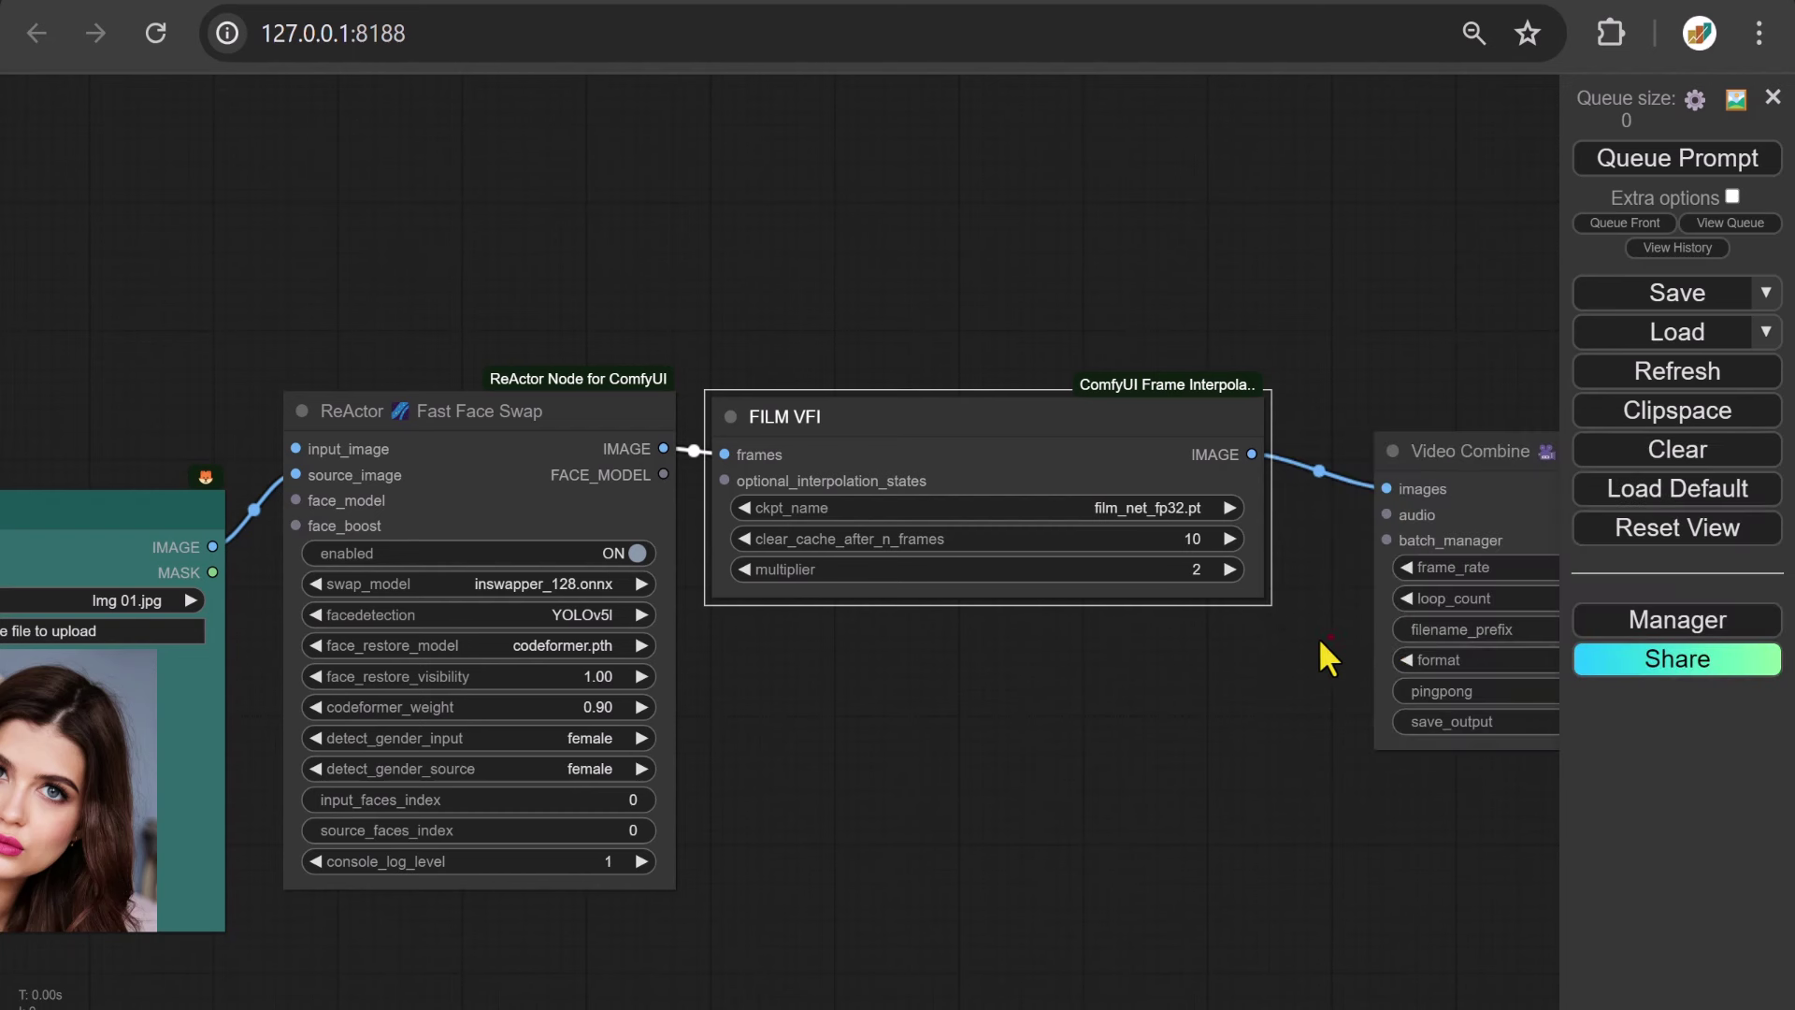
Set the Video Combine node's format to video/h264-mp4 and move the node closer to FILM VFI
left_click_drag(1318, 636, 776, 653)
left_click(1070, 679)
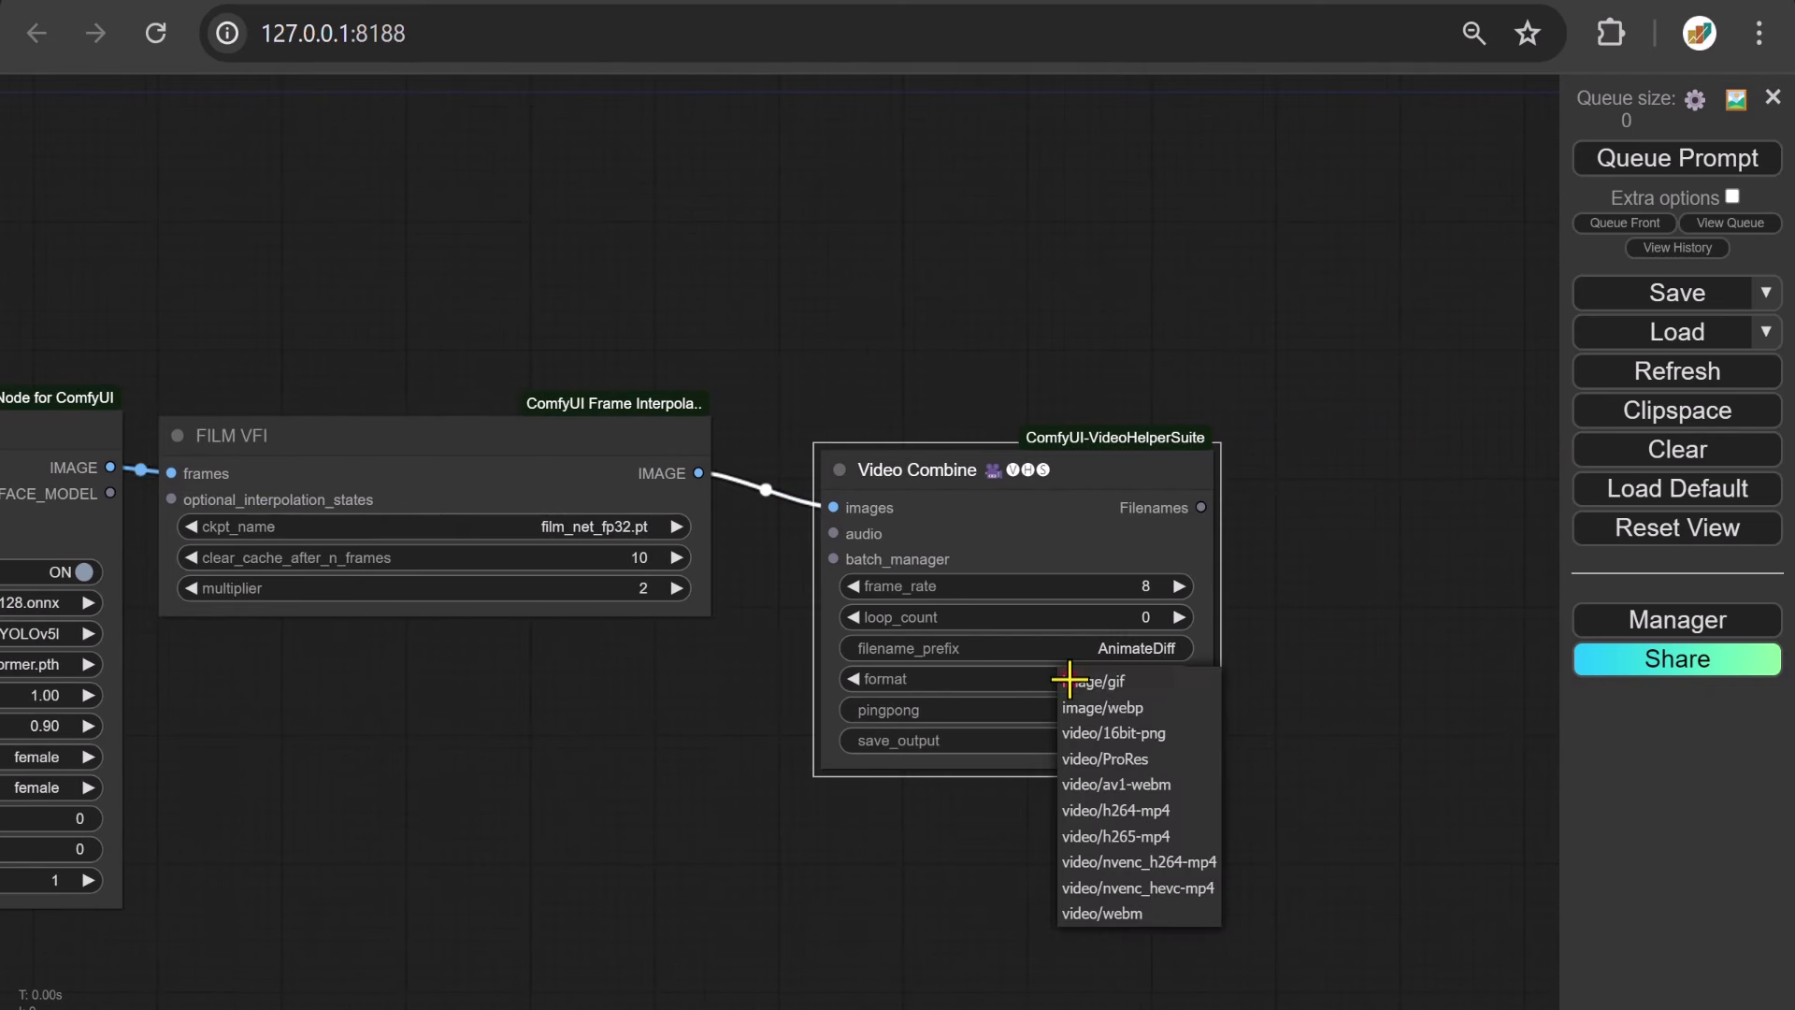
left_click(1129, 812)
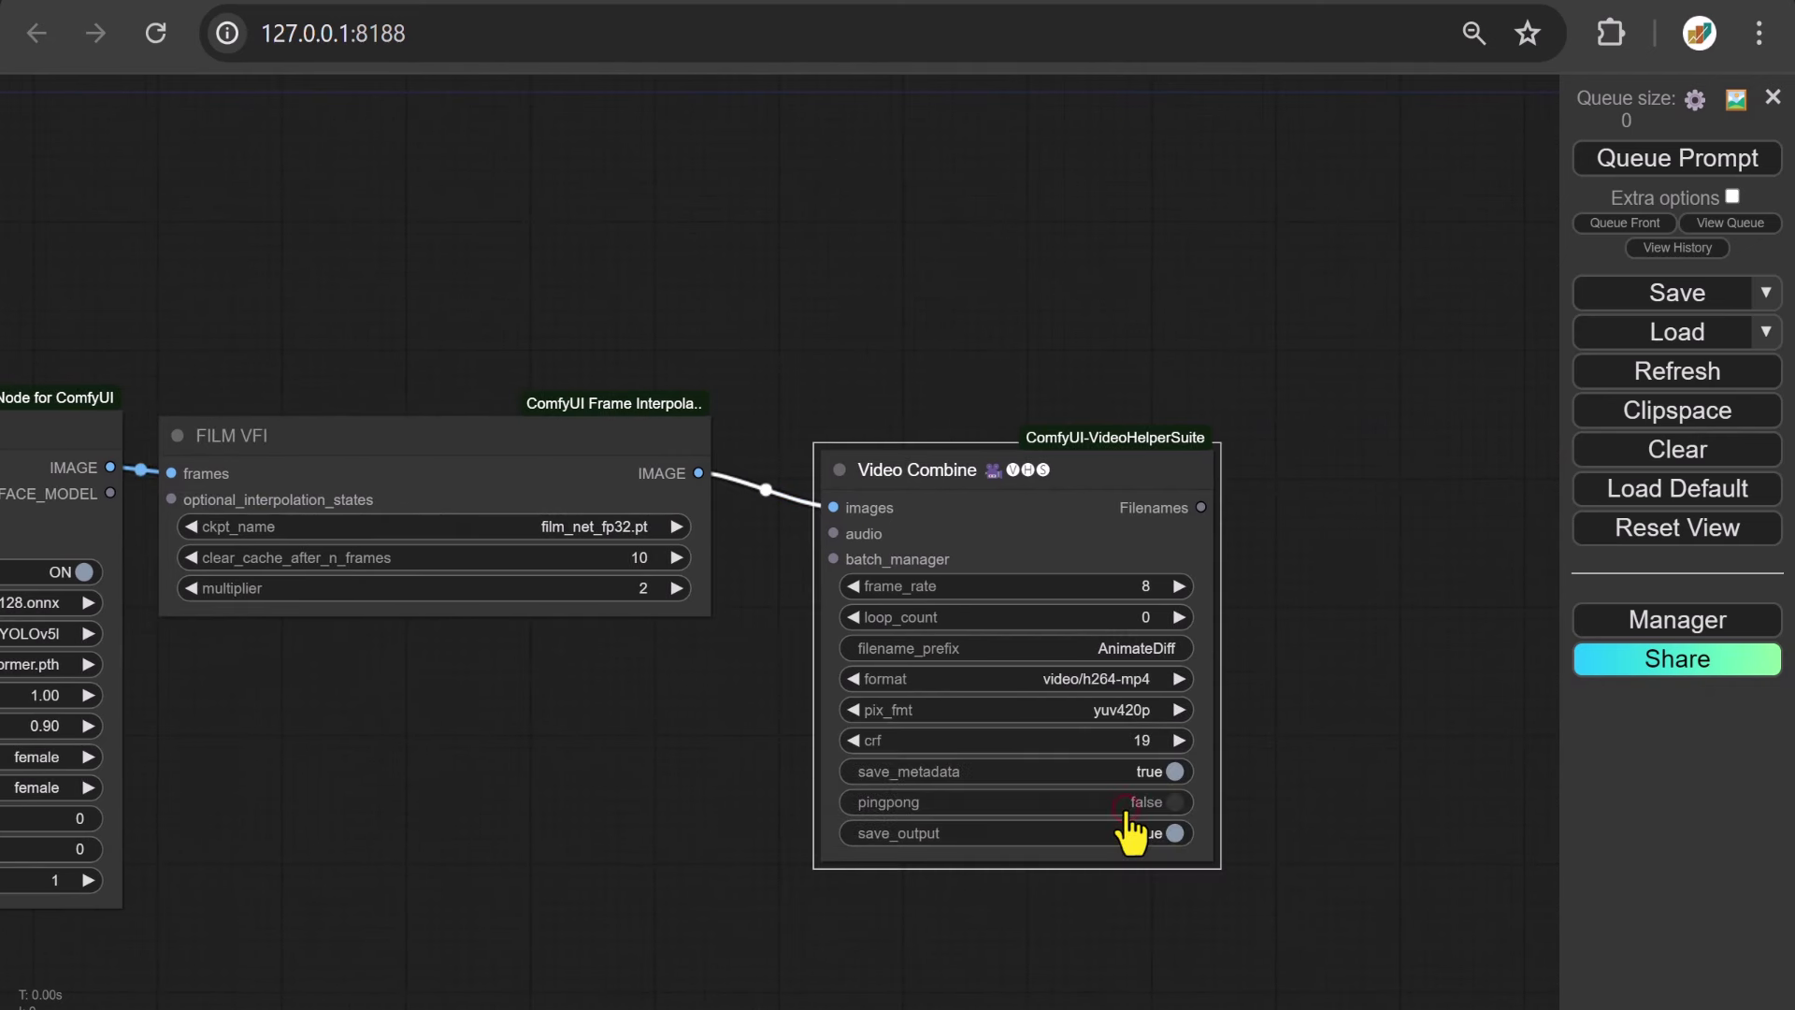
left_click_drag(1097, 461, 1035, 427)
Add a Load Video (Upload) node to the empty canvas beside the Load Image node
left_click_drag(147, 268, 1557, 241)
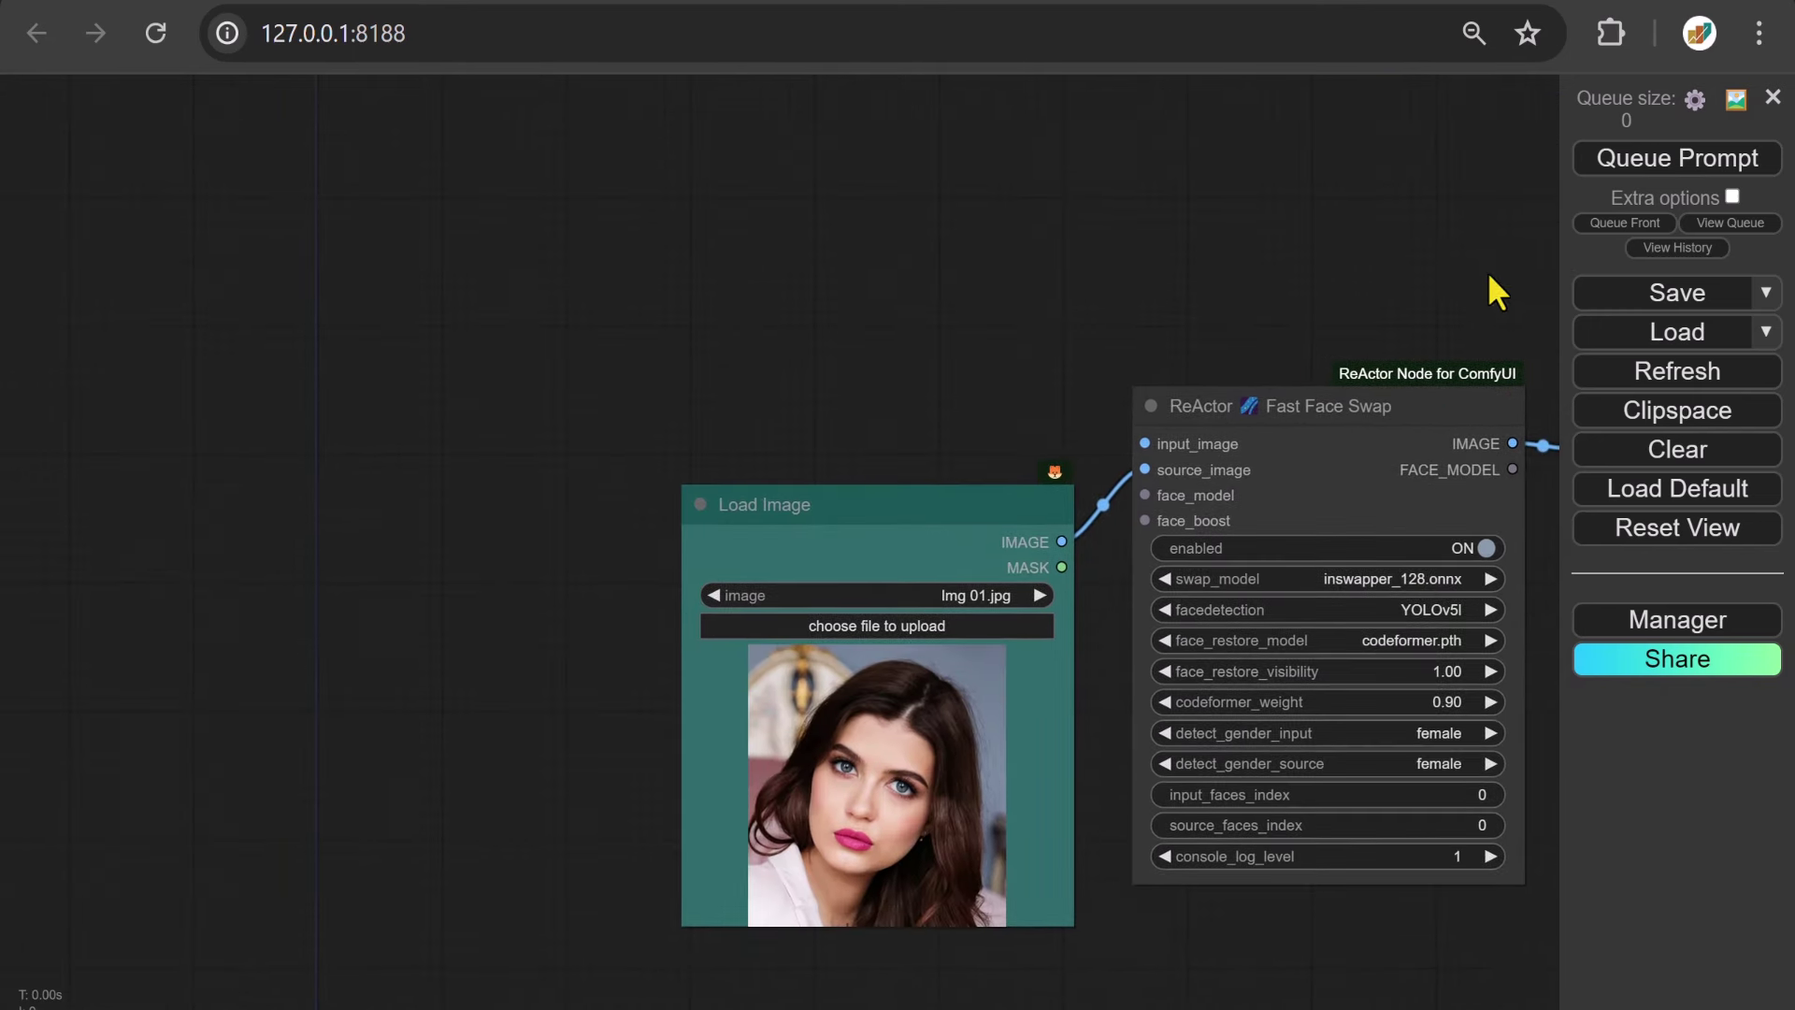
double_click(123, 333)
type("Load v")
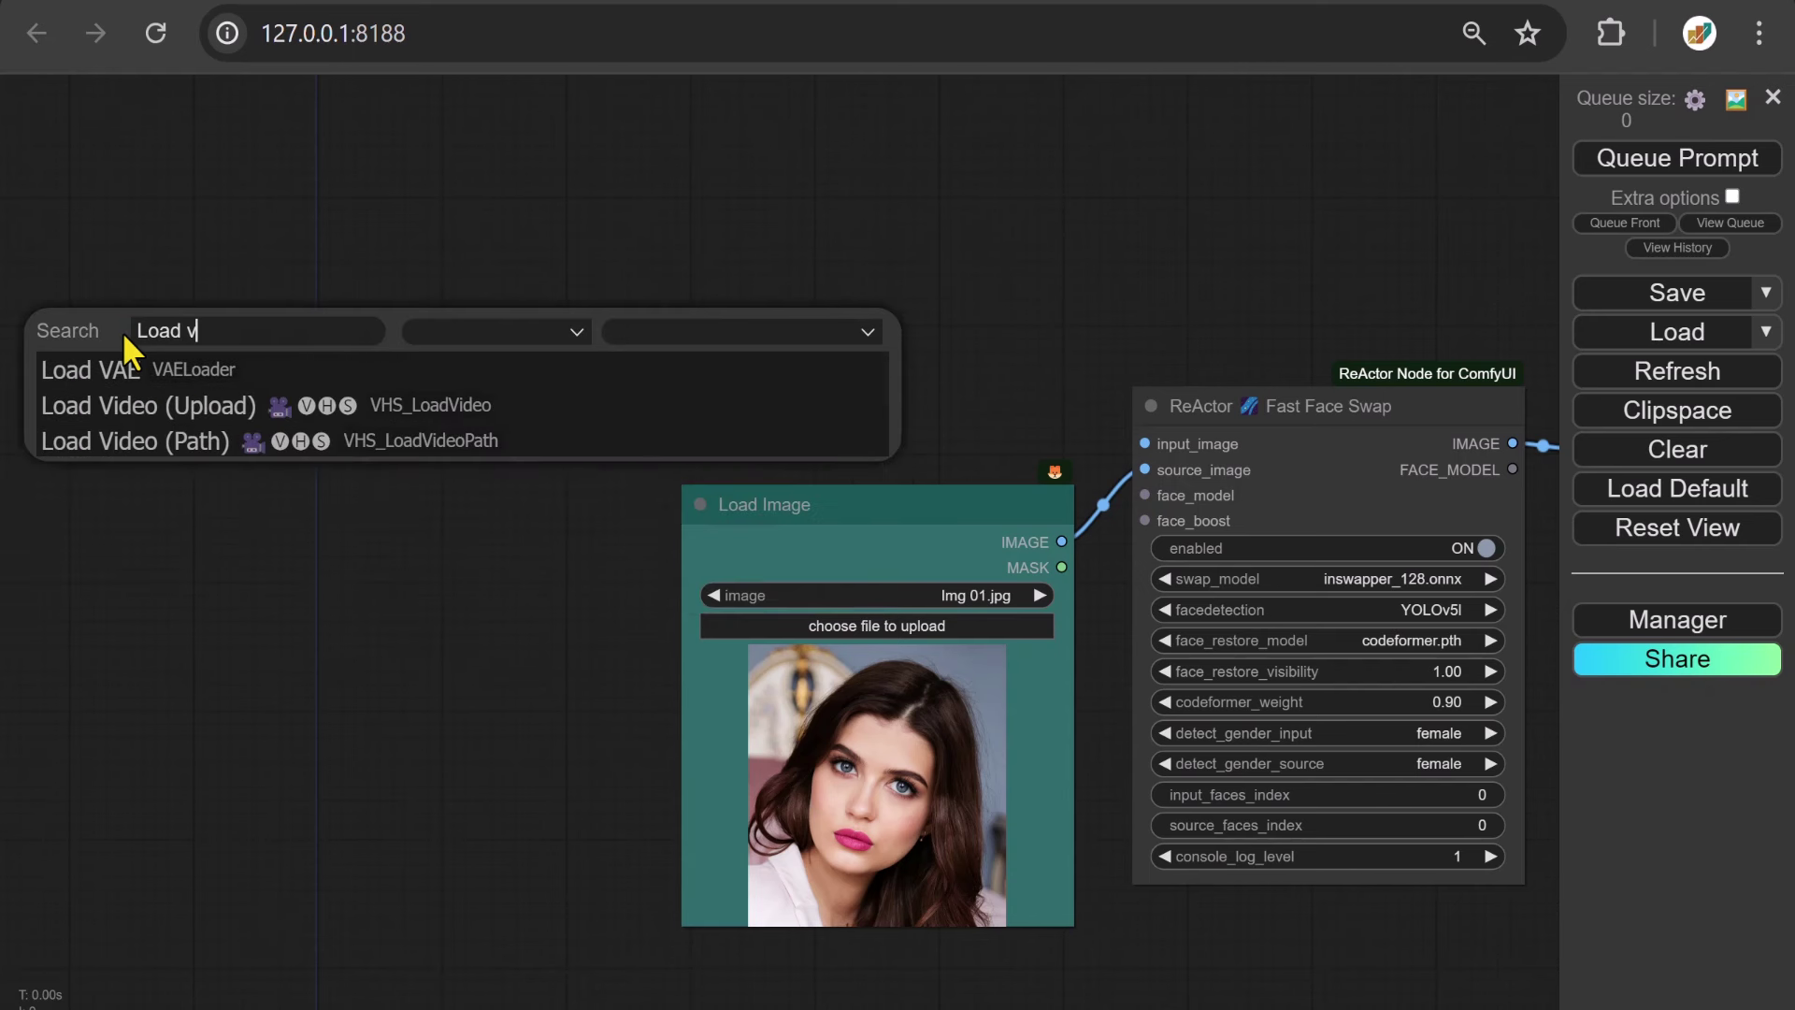
type("ideo")
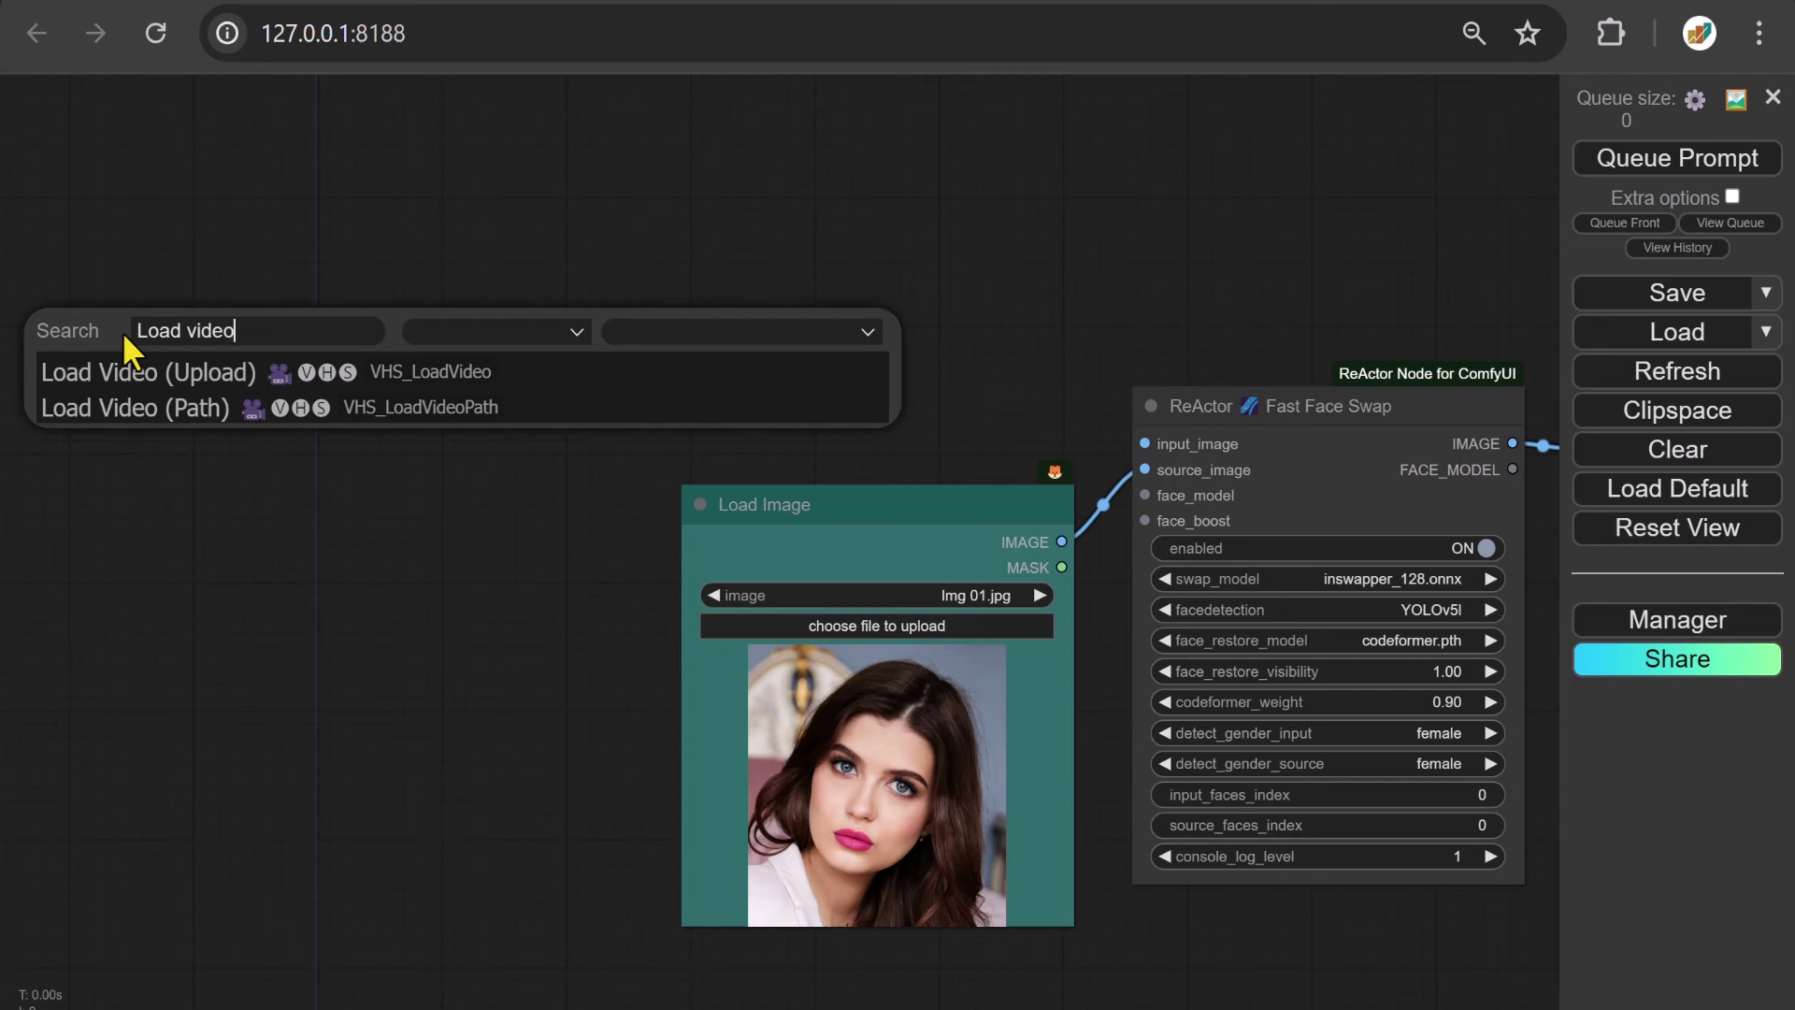
left_click(148, 372)
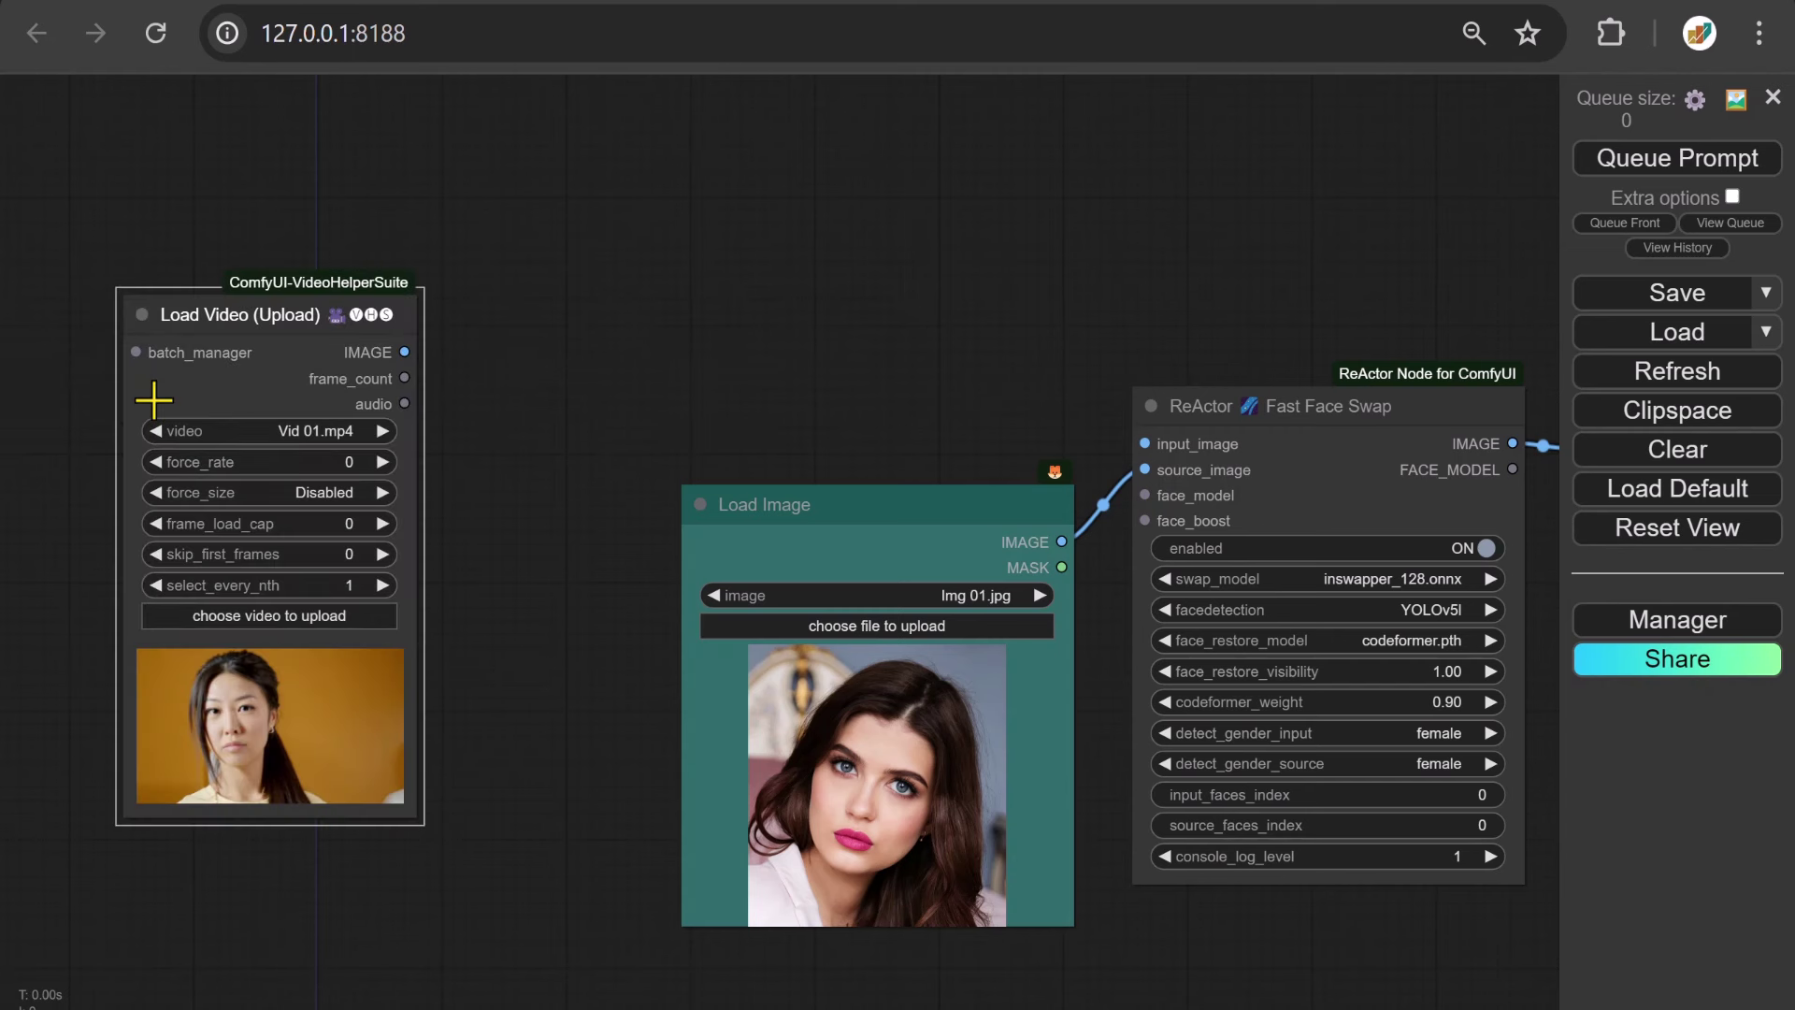
Pause the video preview in the Load Video (Upload) node
right_click(232, 703)
left_click(299, 483)
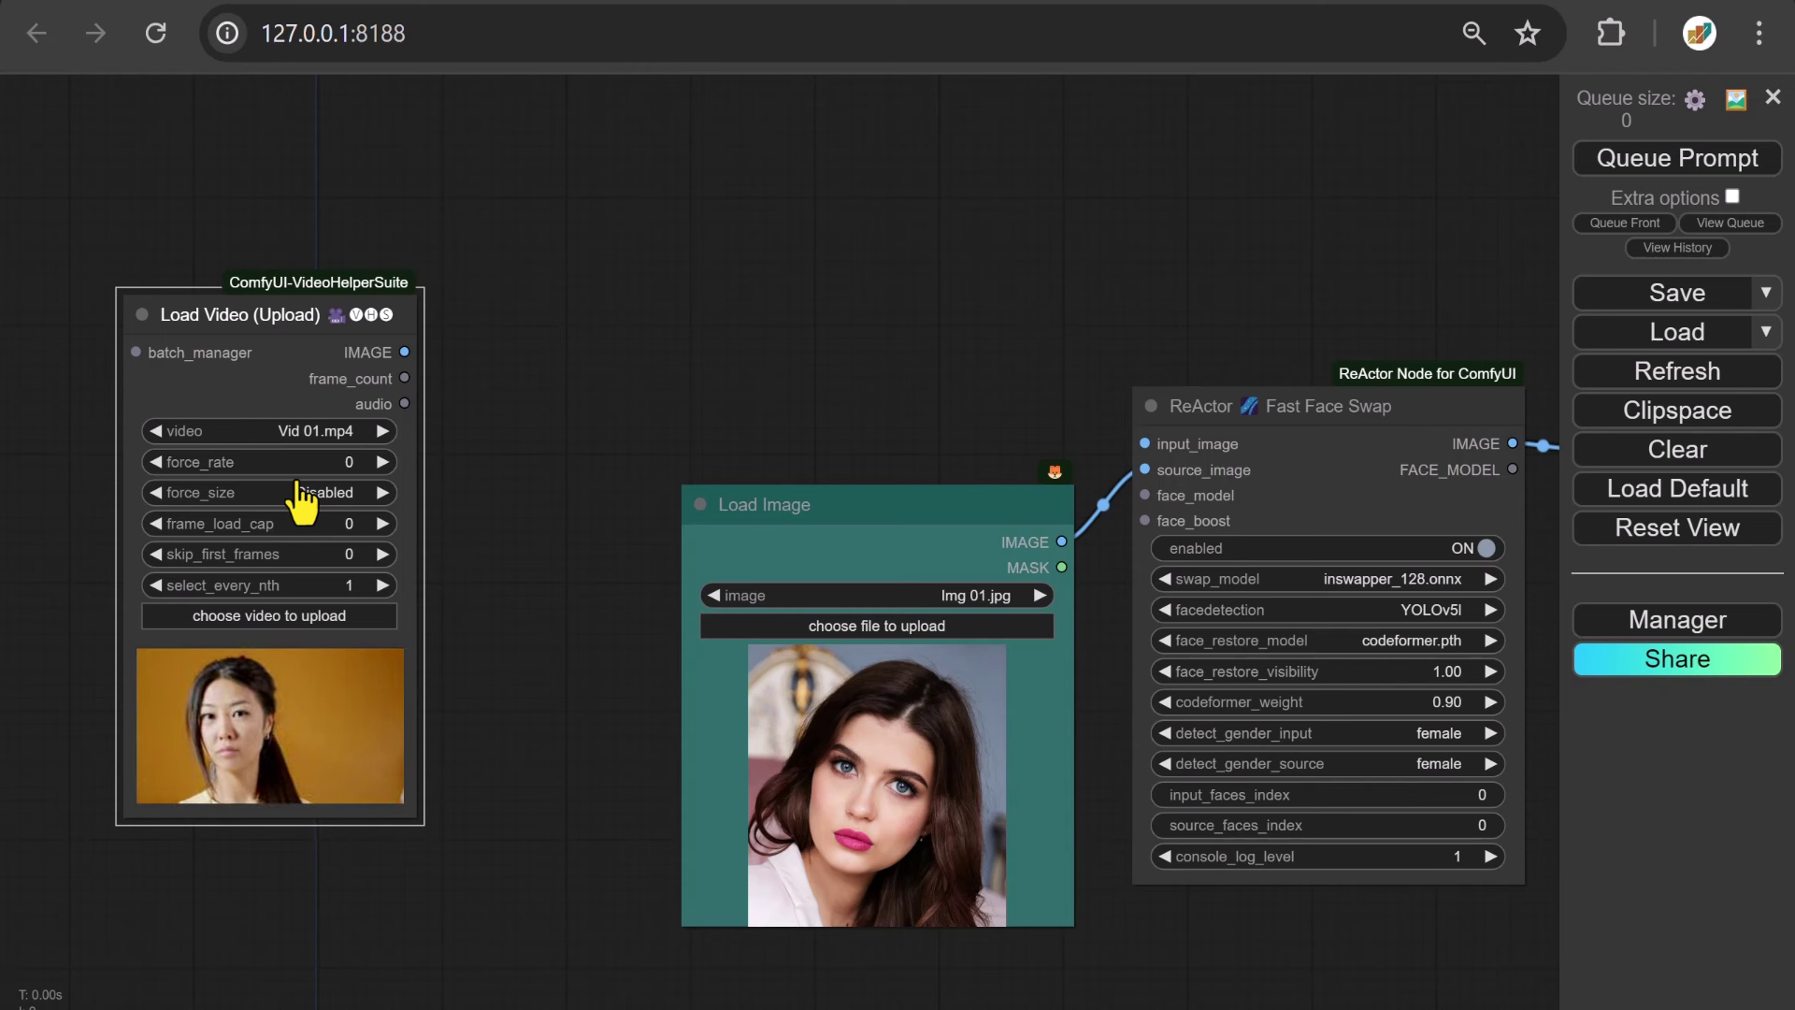
right_click(282, 505)
left_click(341, 512)
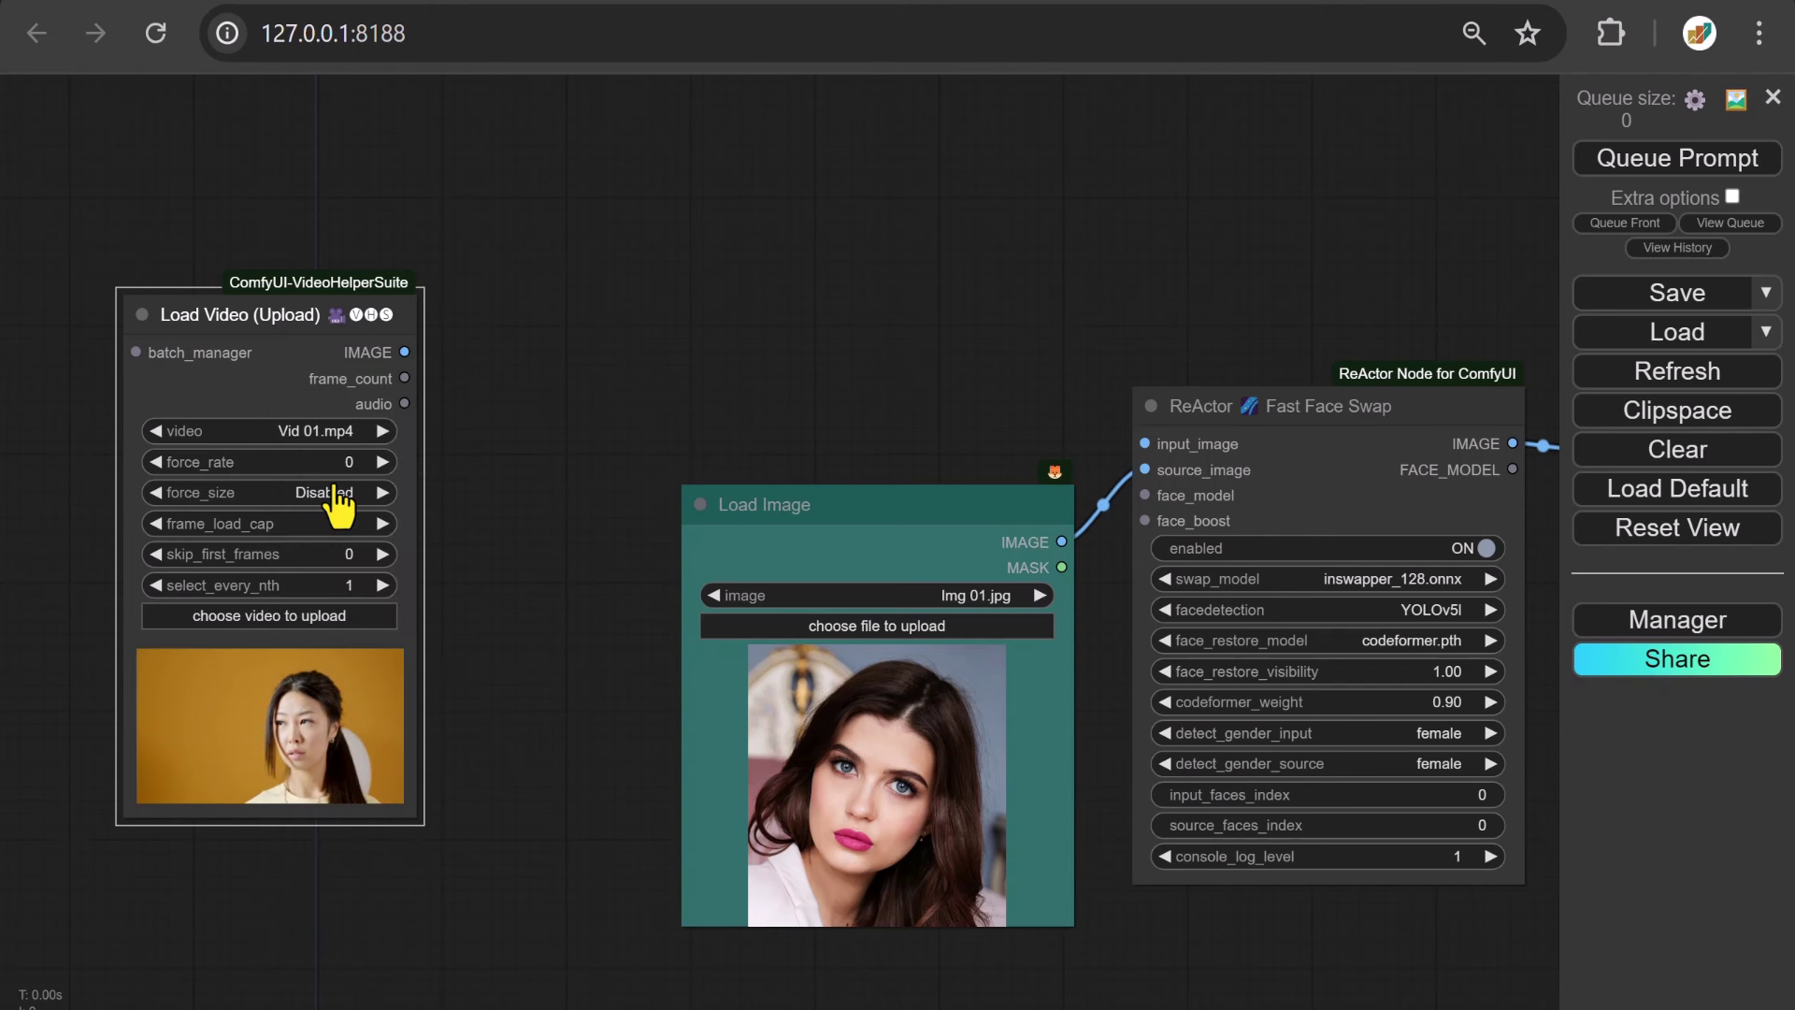
Add an Upscale Image By node linked to the Load Video node's IMAGE output and place it above the Load Image node
left_click(407, 353)
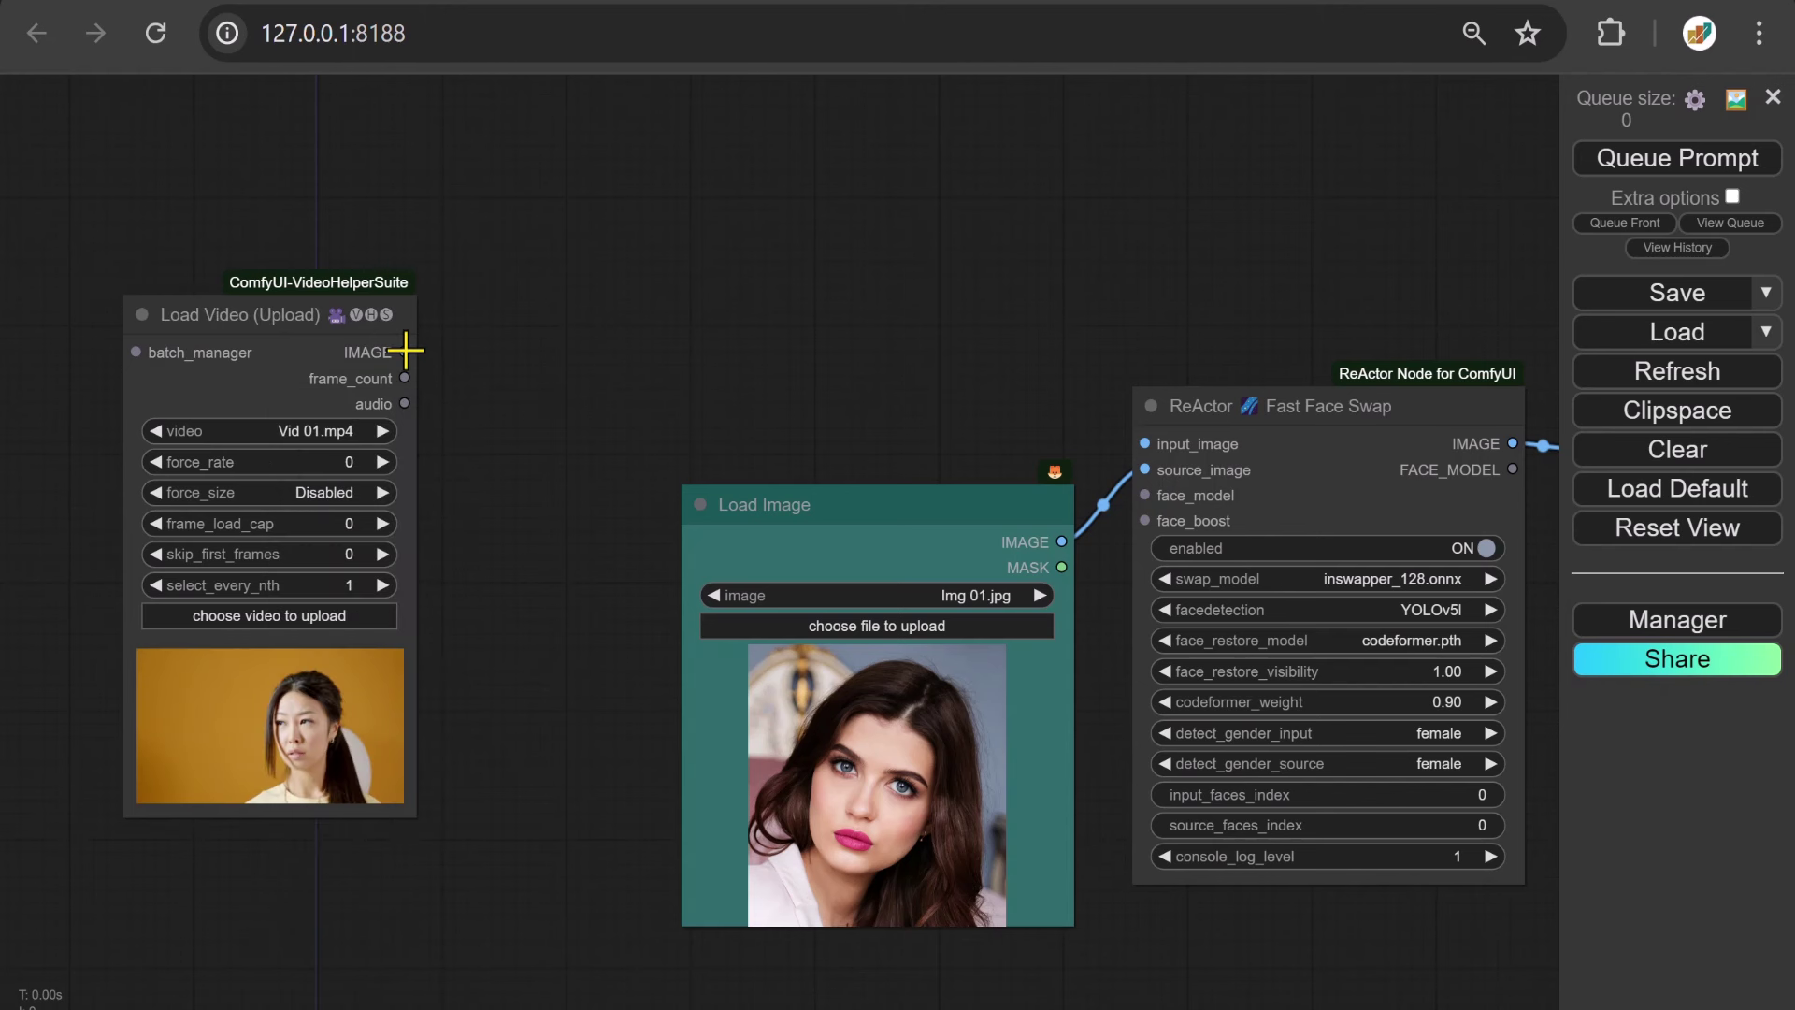
left_click_drag(408, 352, 593, 359)
left_click(603, 397)
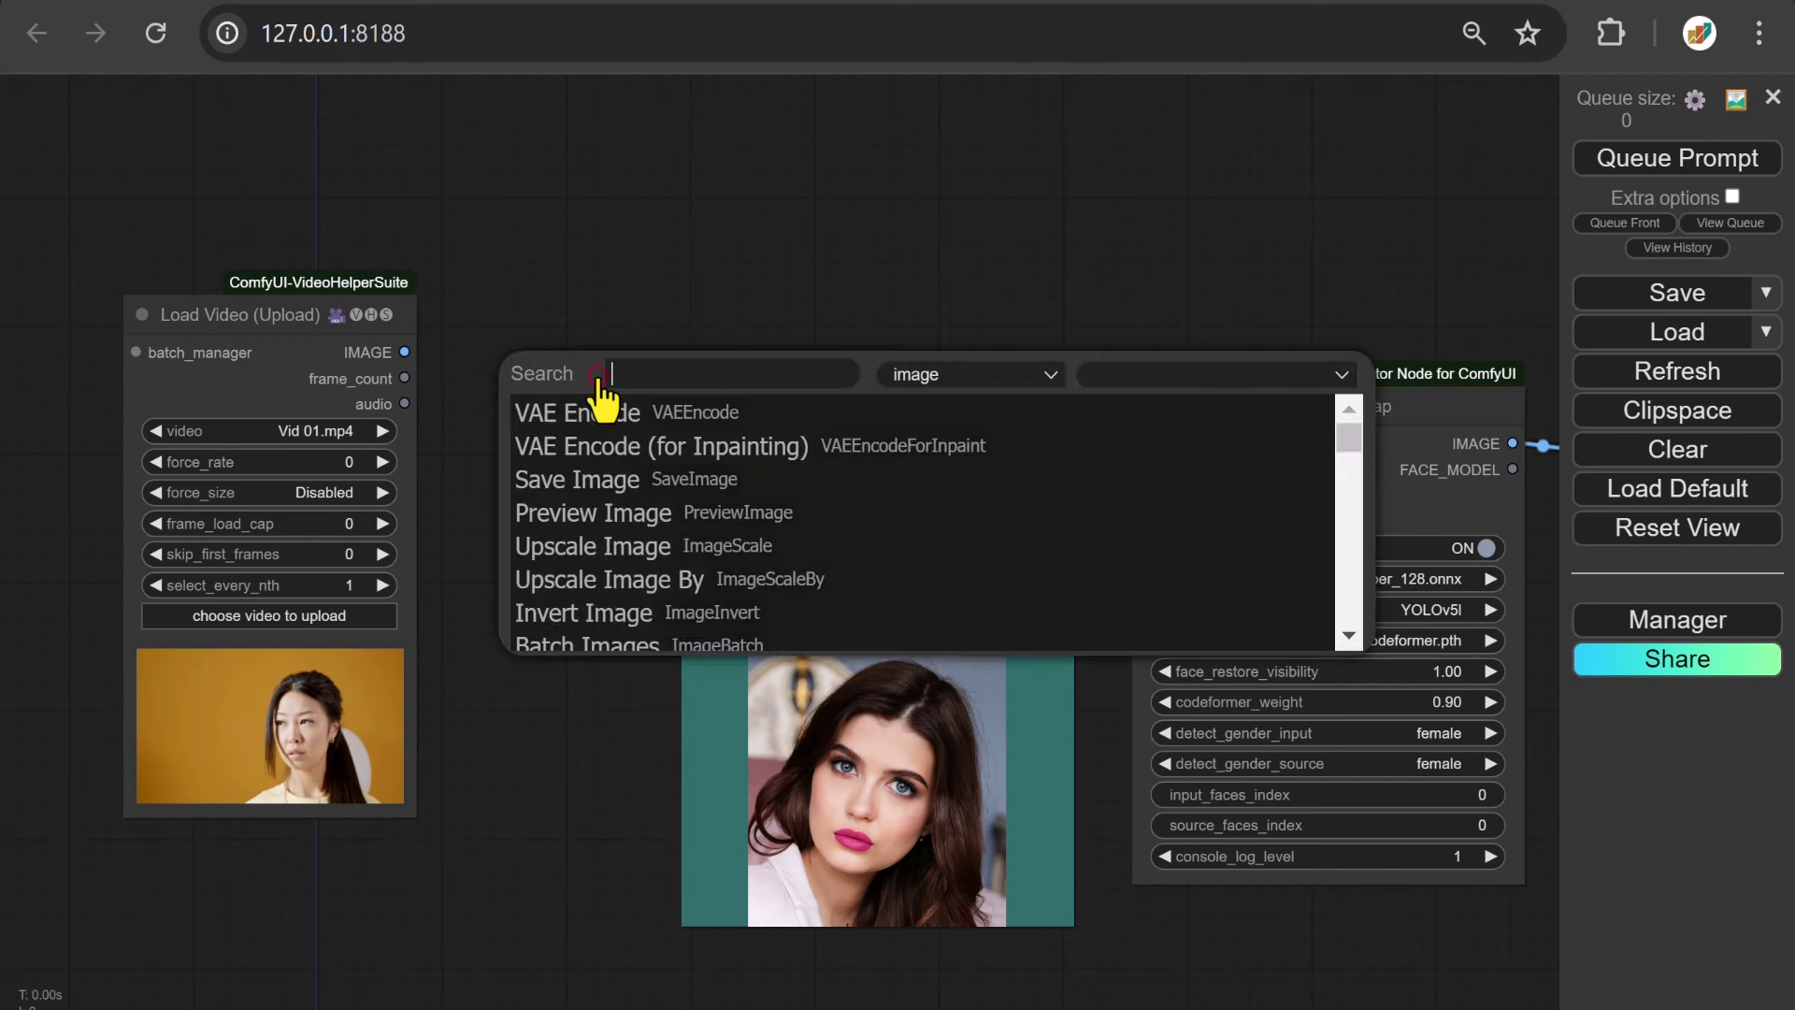
type("Upscale")
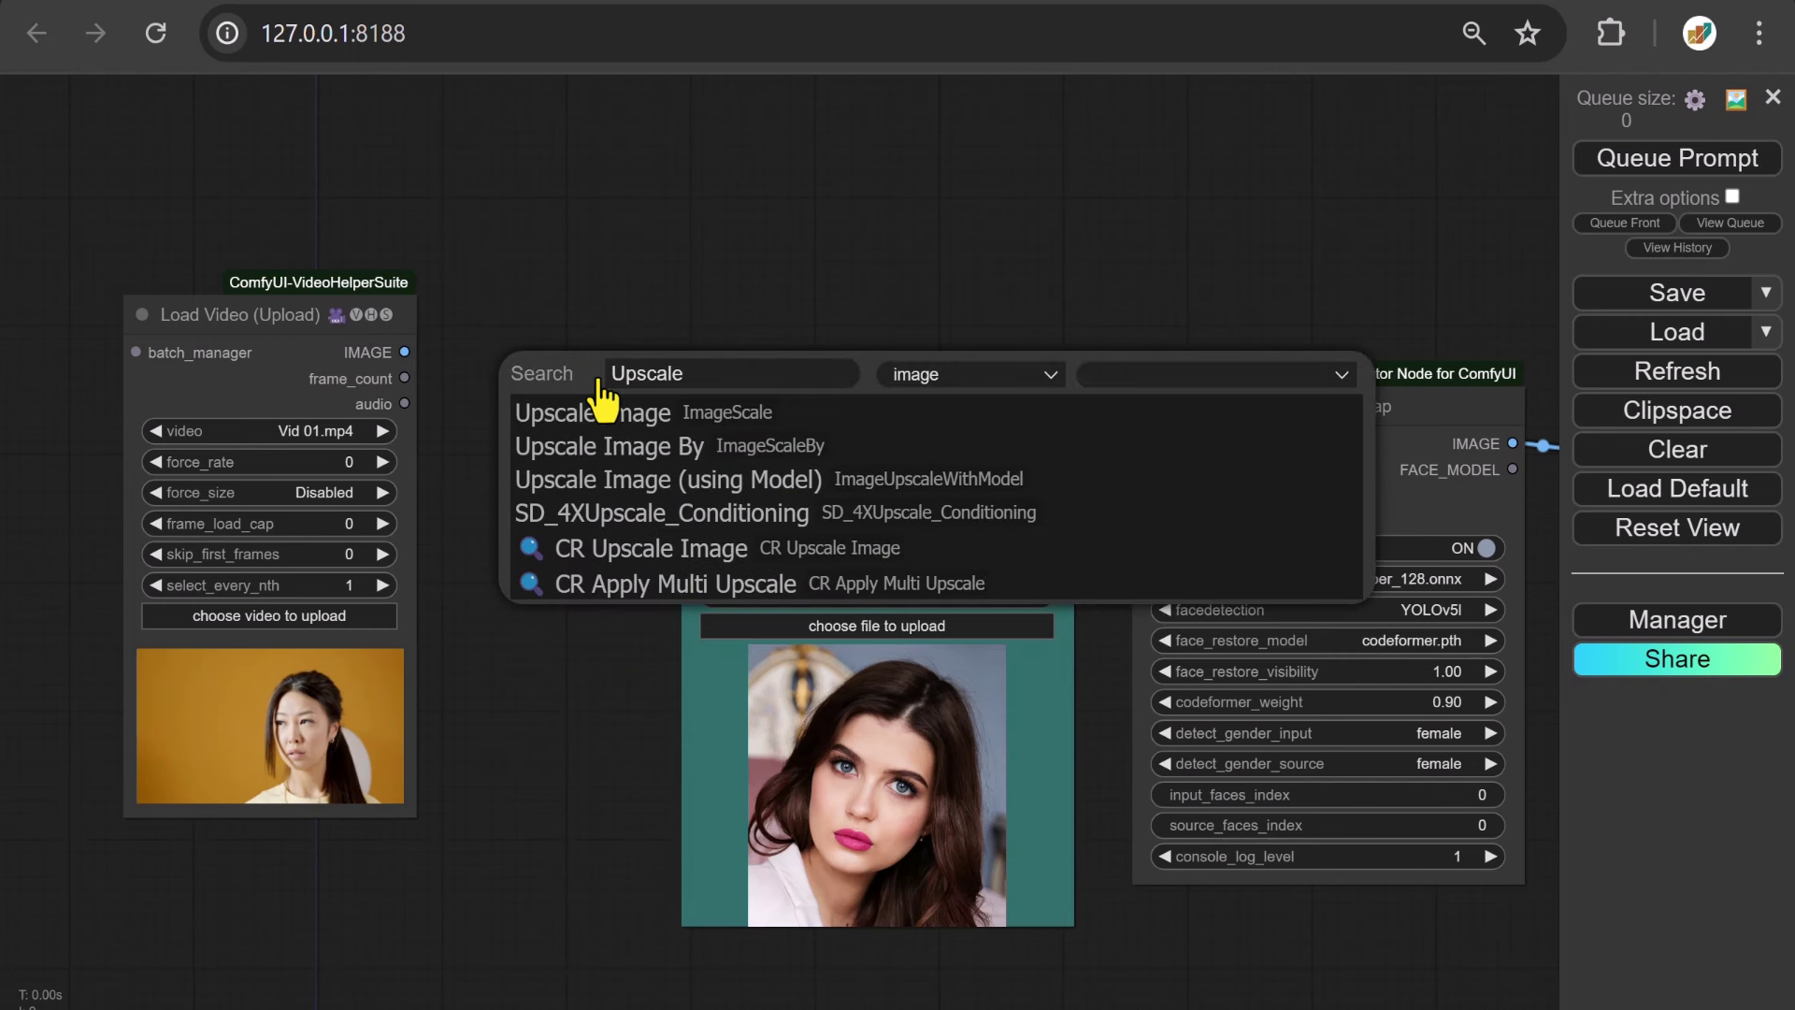
left_click(614, 454)
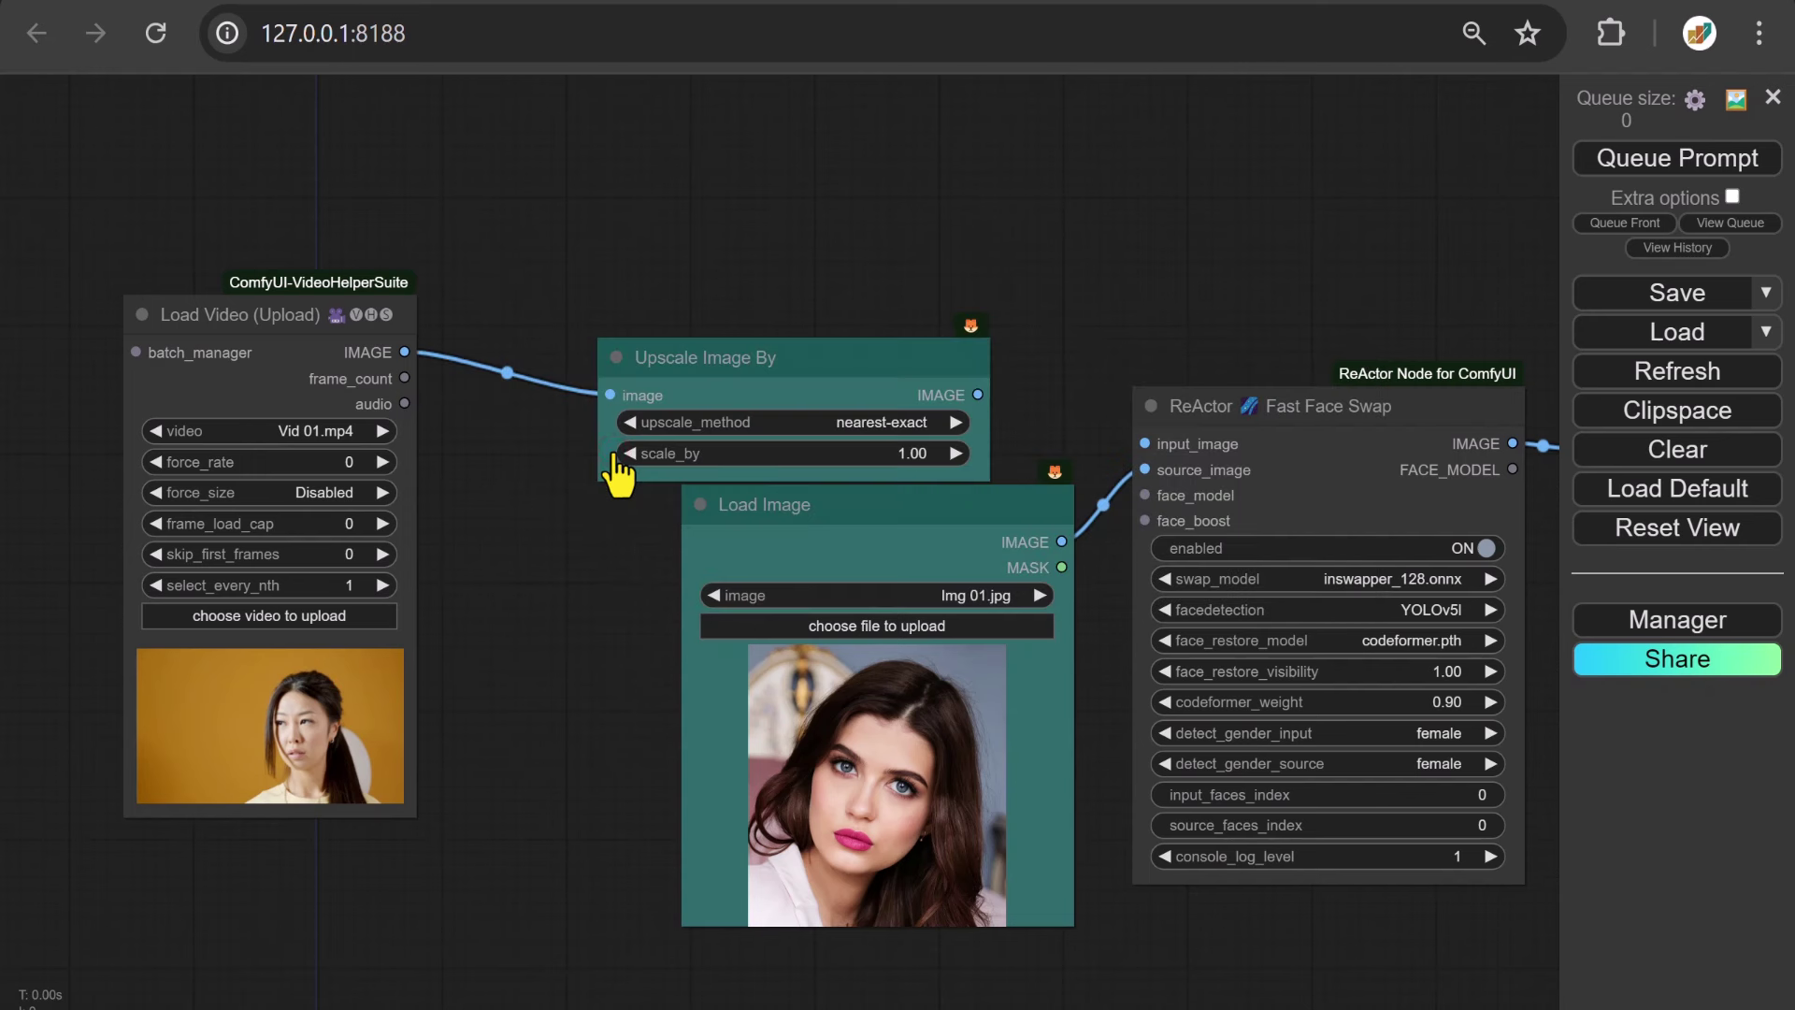
left_click_drag(773, 383, 846, 327)
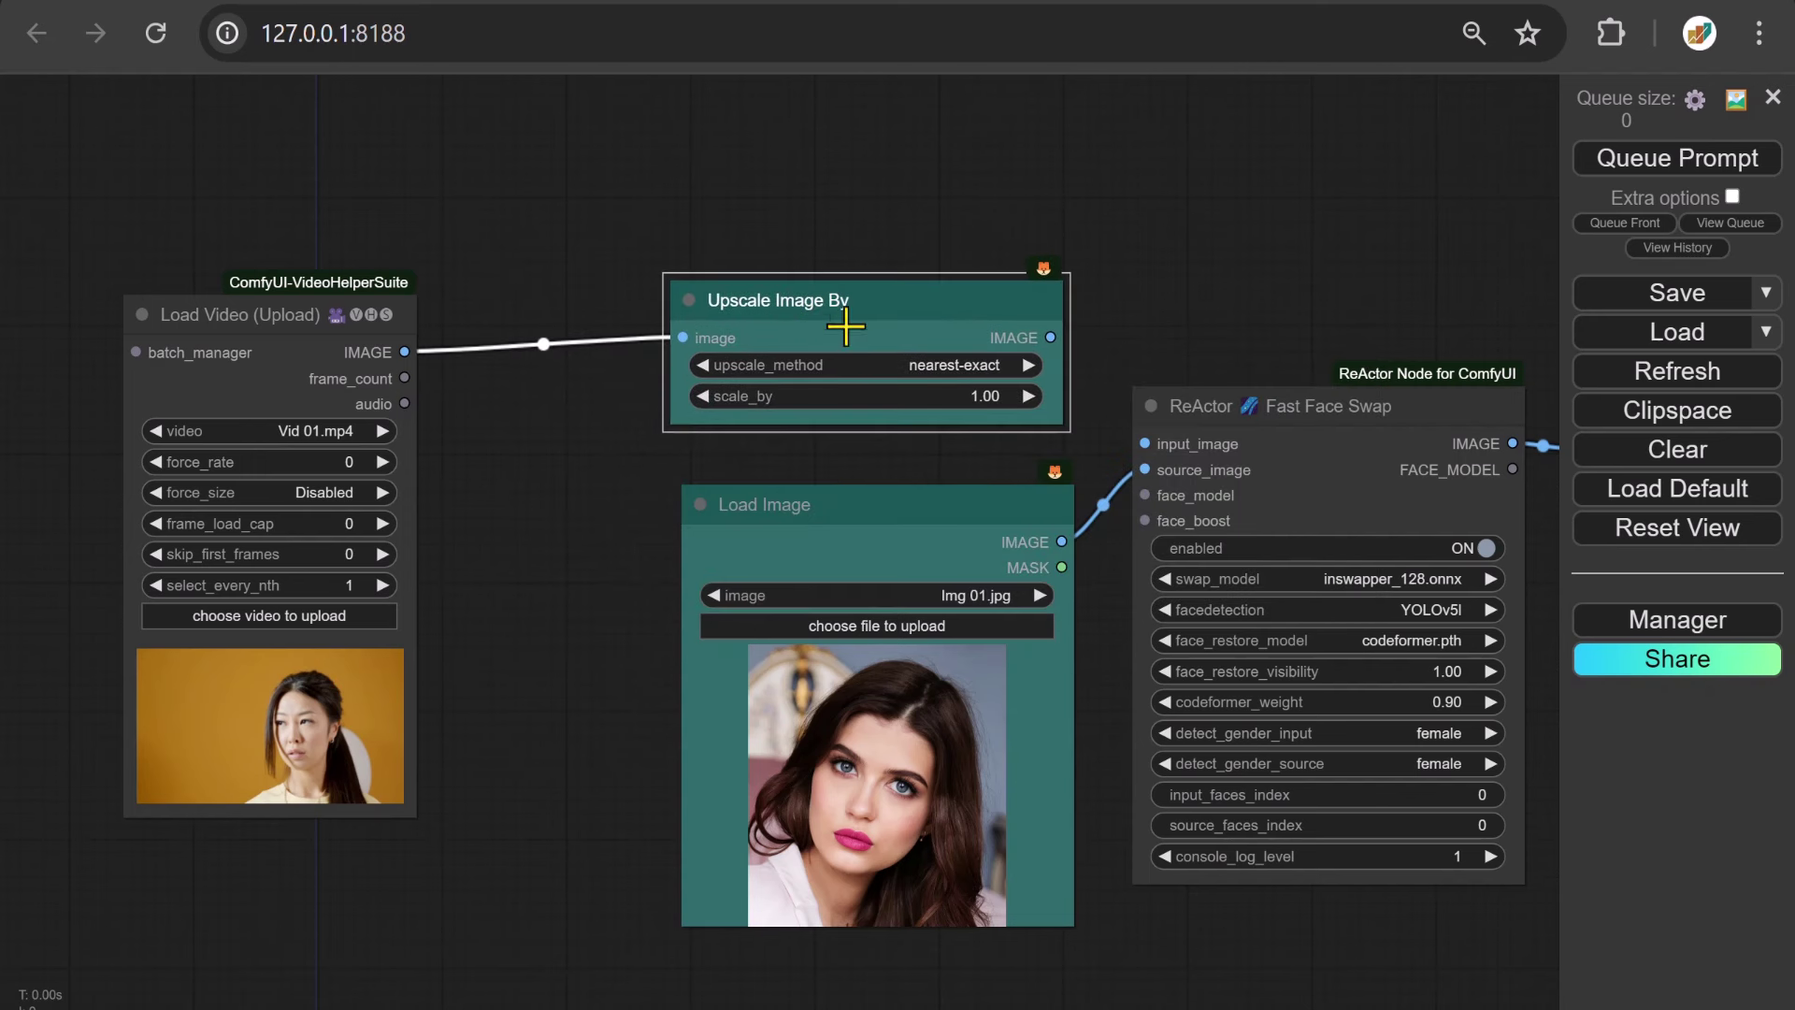
Set Upscale Image By to lanczos with scale_by 0.50, and link its IMAGE output to the Fast Face Swap node's input_image
left_click(944, 364)
left_click(963, 472)
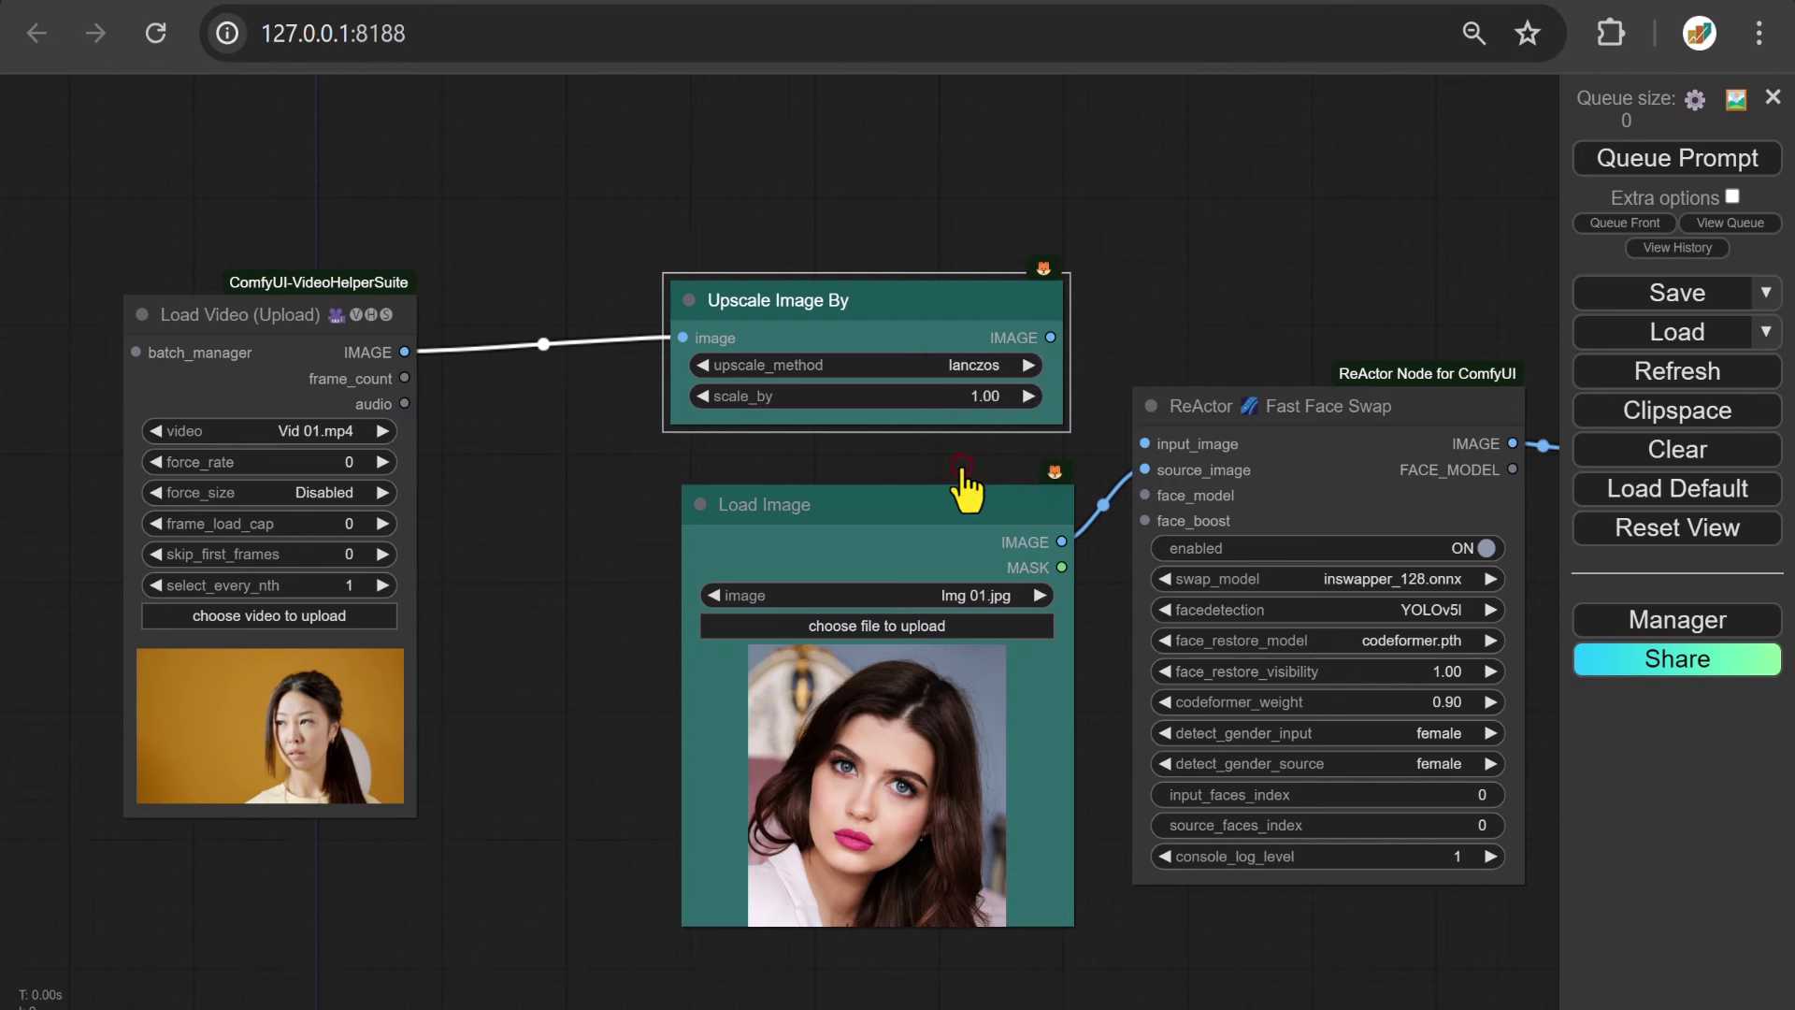
left_click(987, 396)
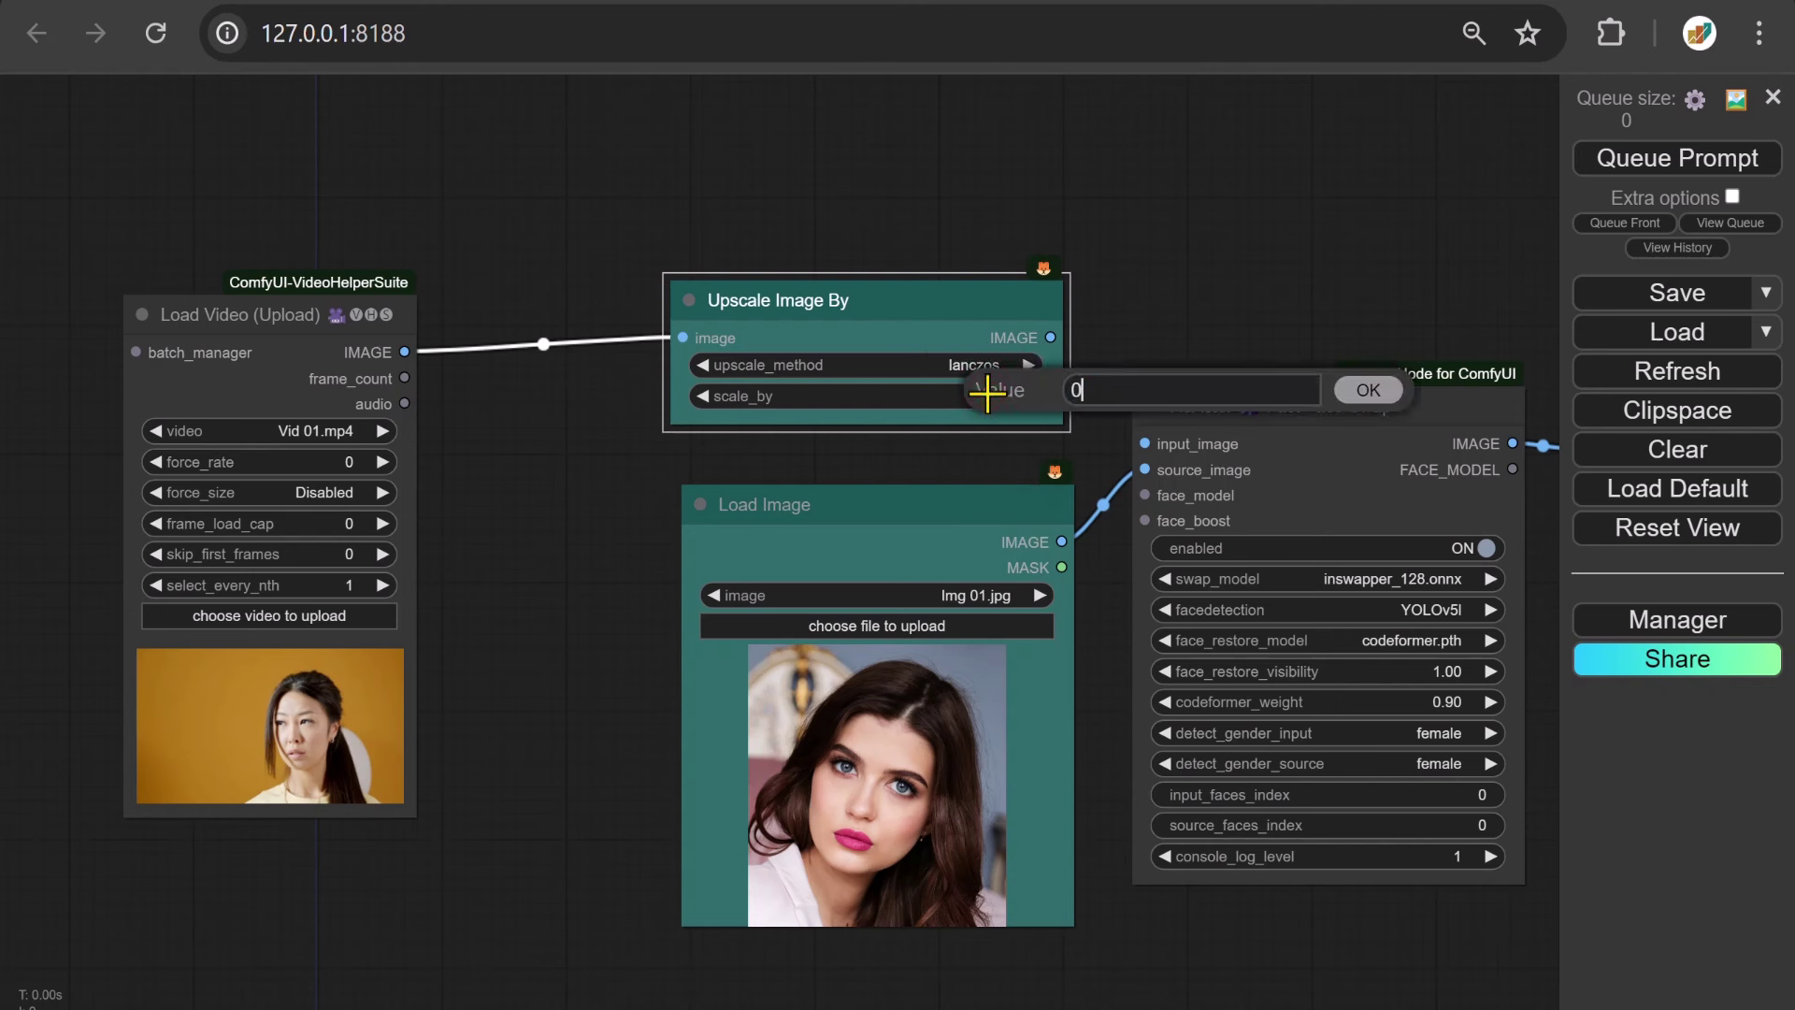
key("Return")
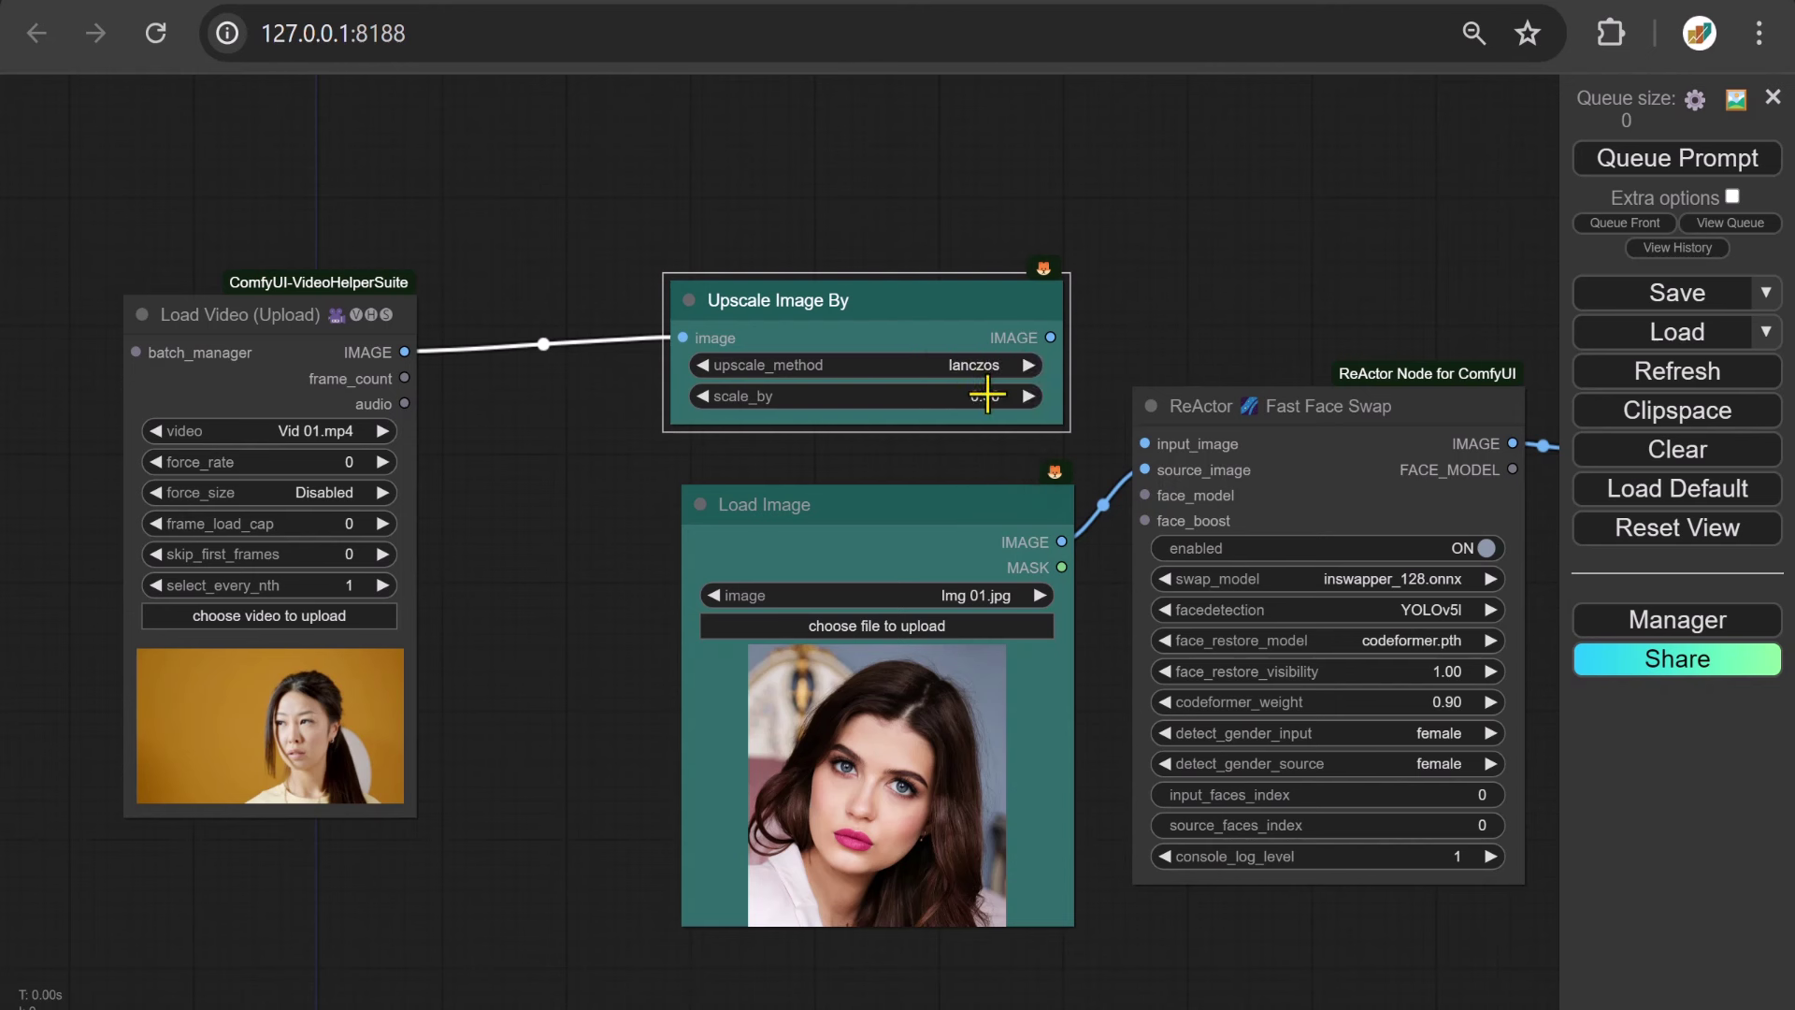
left_click_drag(1048, 346, 1148, 445)
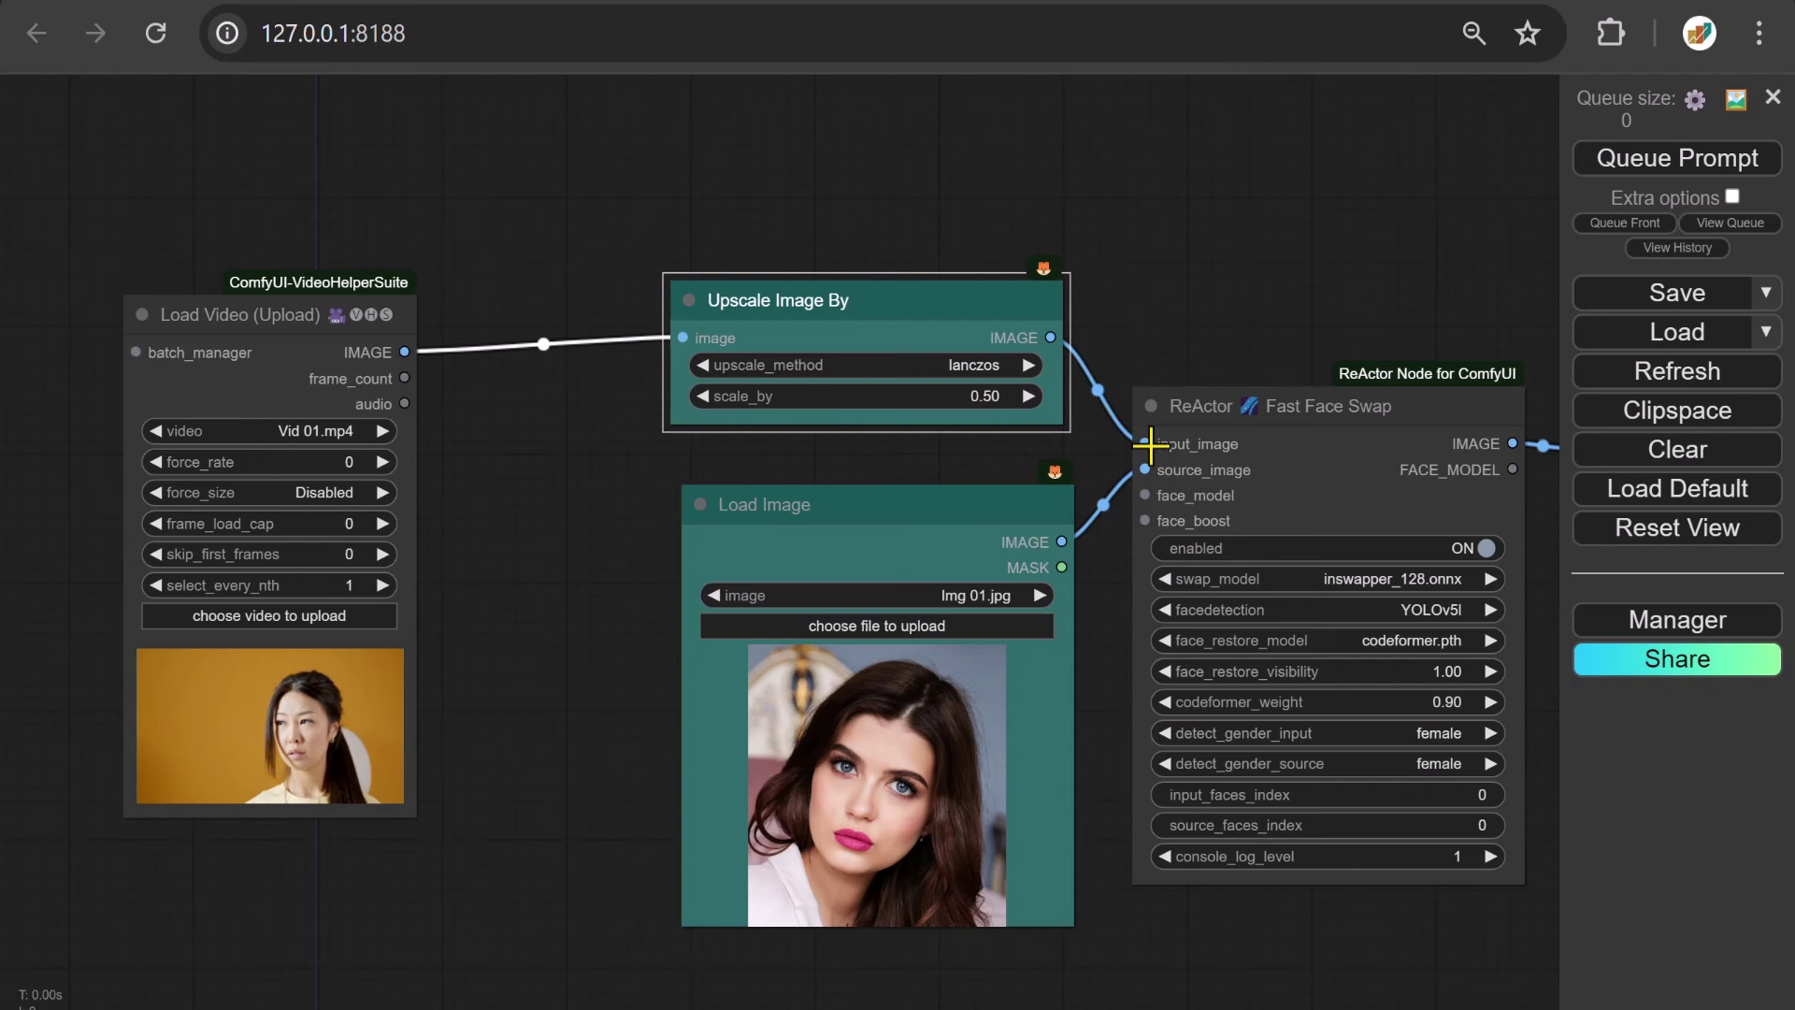
Add a Note node above the Upscale Image By node and enlarge it
right_click(633, 113)
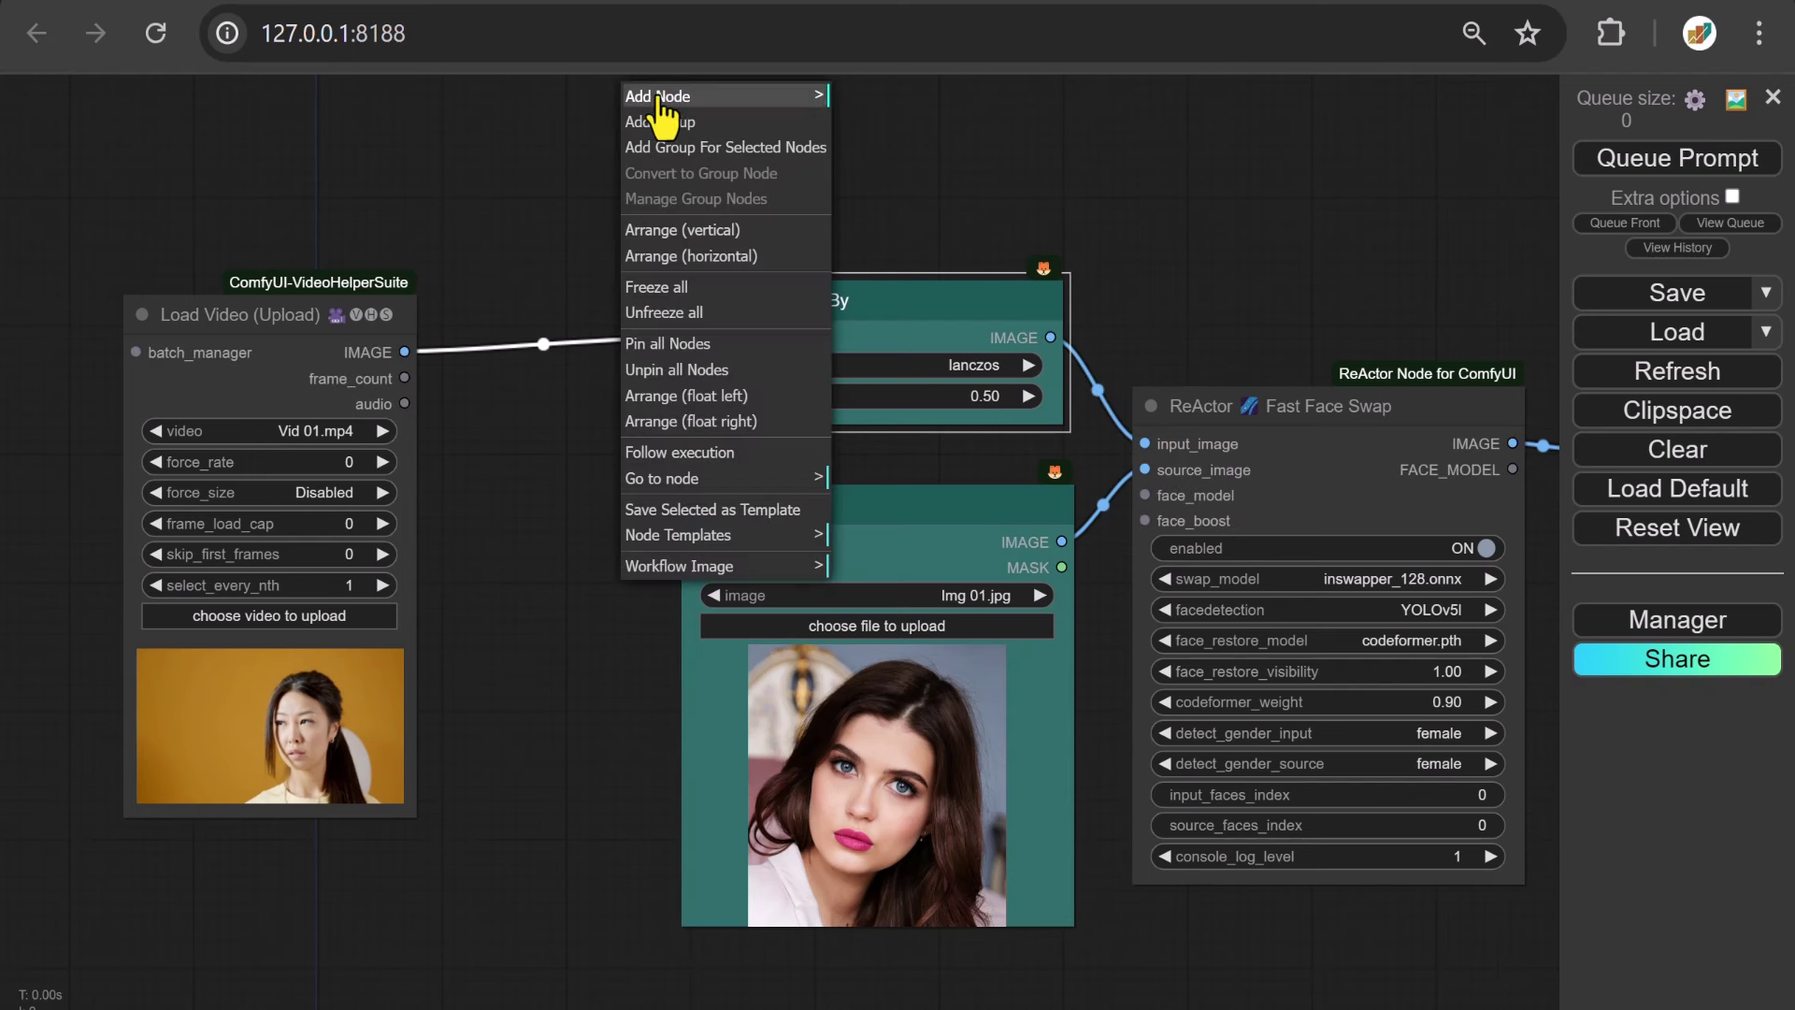
left_click(655, 89)
left_click(864, 99)
left_click(1066, 99)
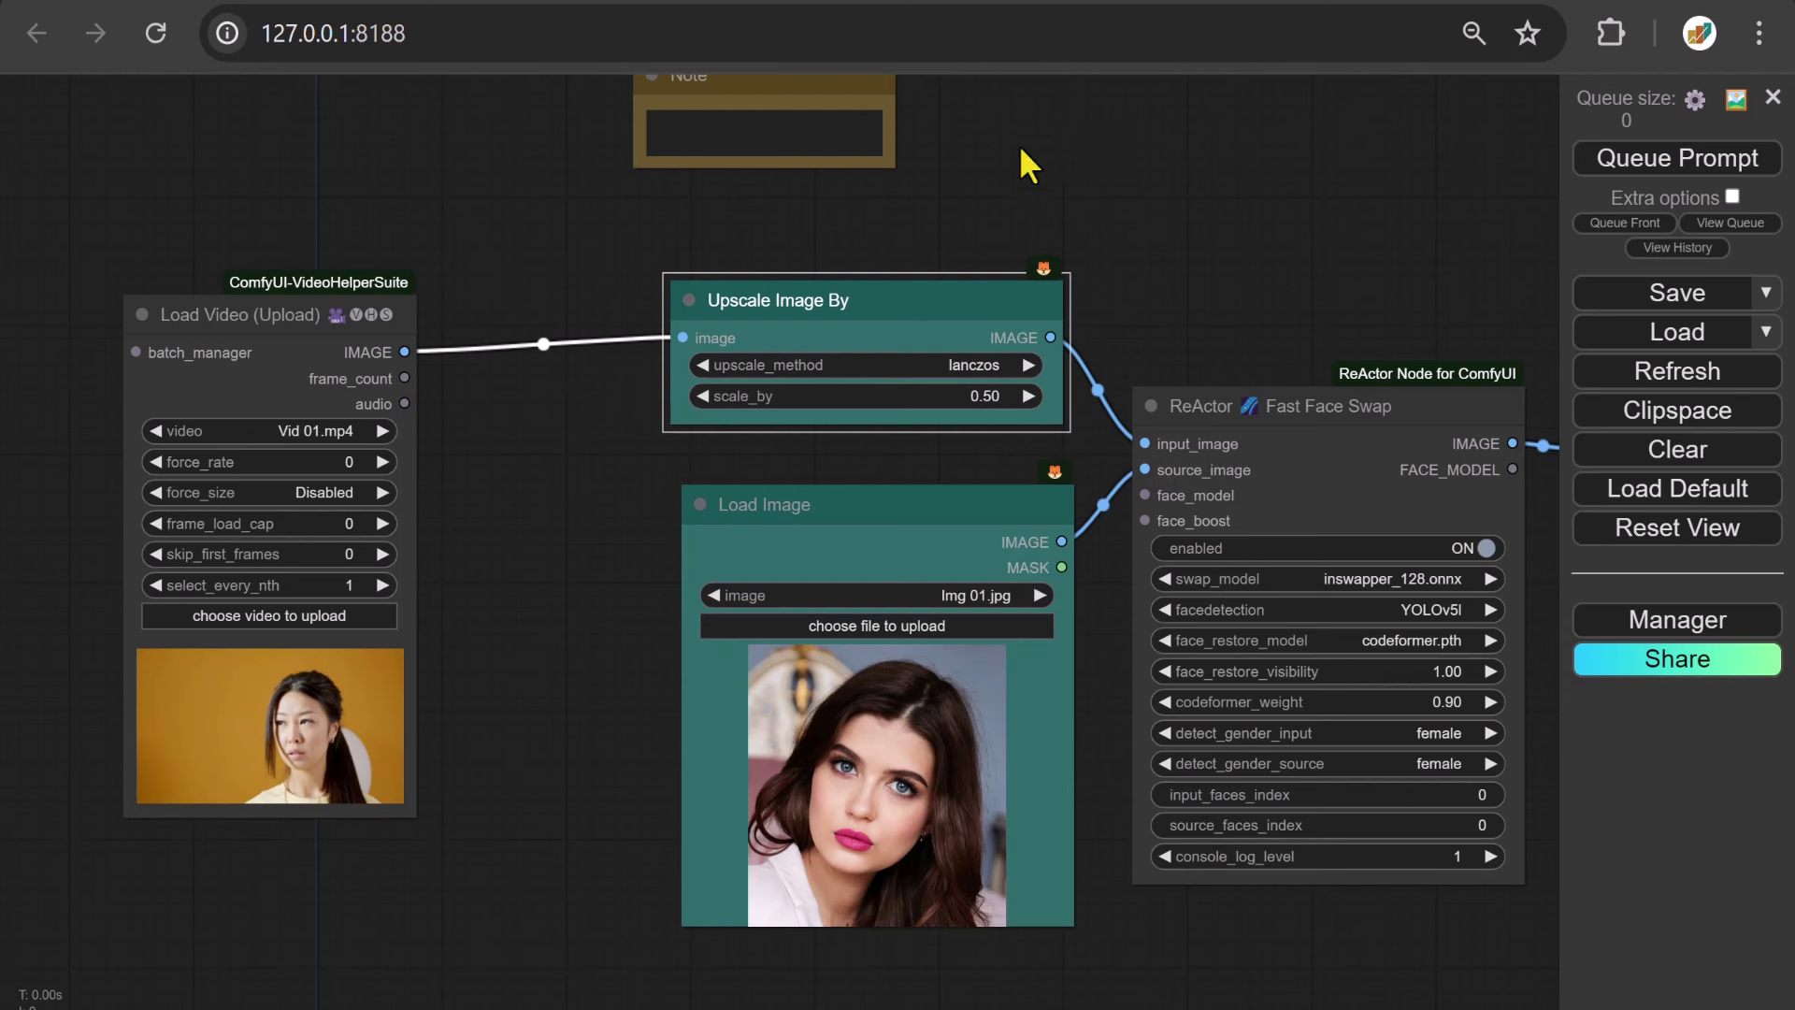
left_click_drag(890, 160, 1104, 251)
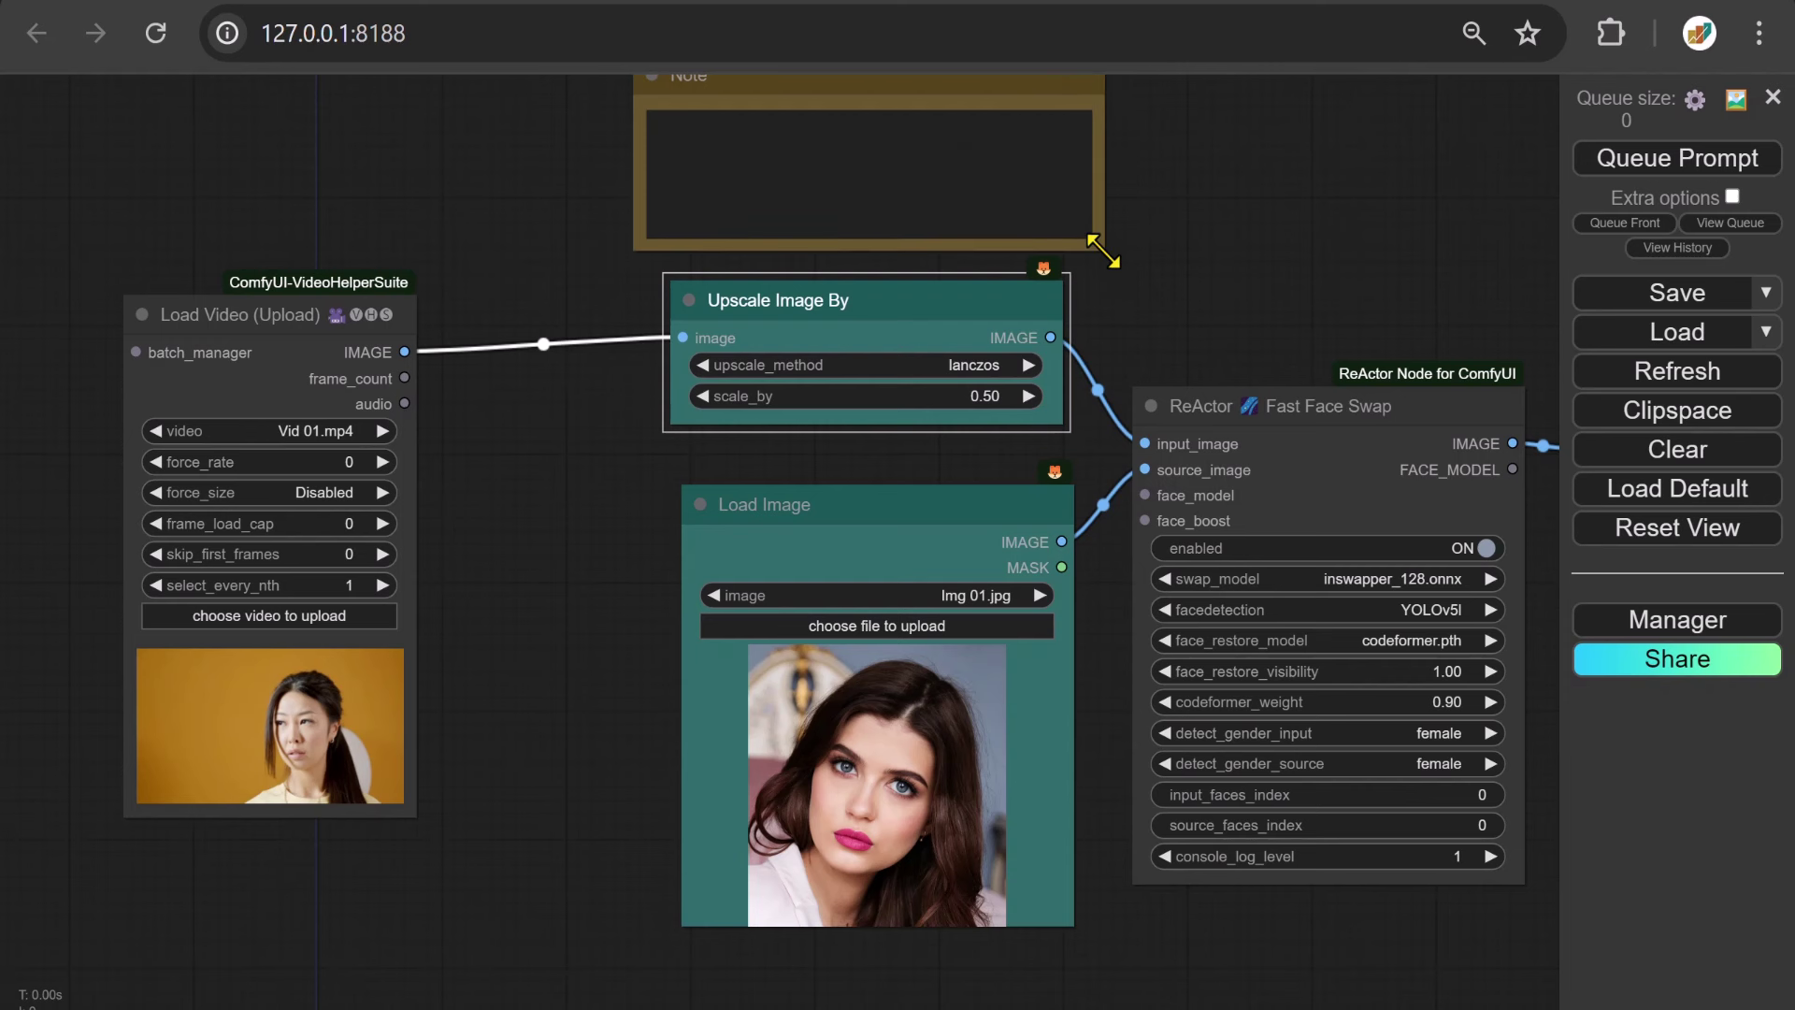
Write in the Note: Use "Upscale Image By" to control the input video size, where we entered 0.5 which means it reduces the input size by half
left_click(708, 152)
type("Use ")
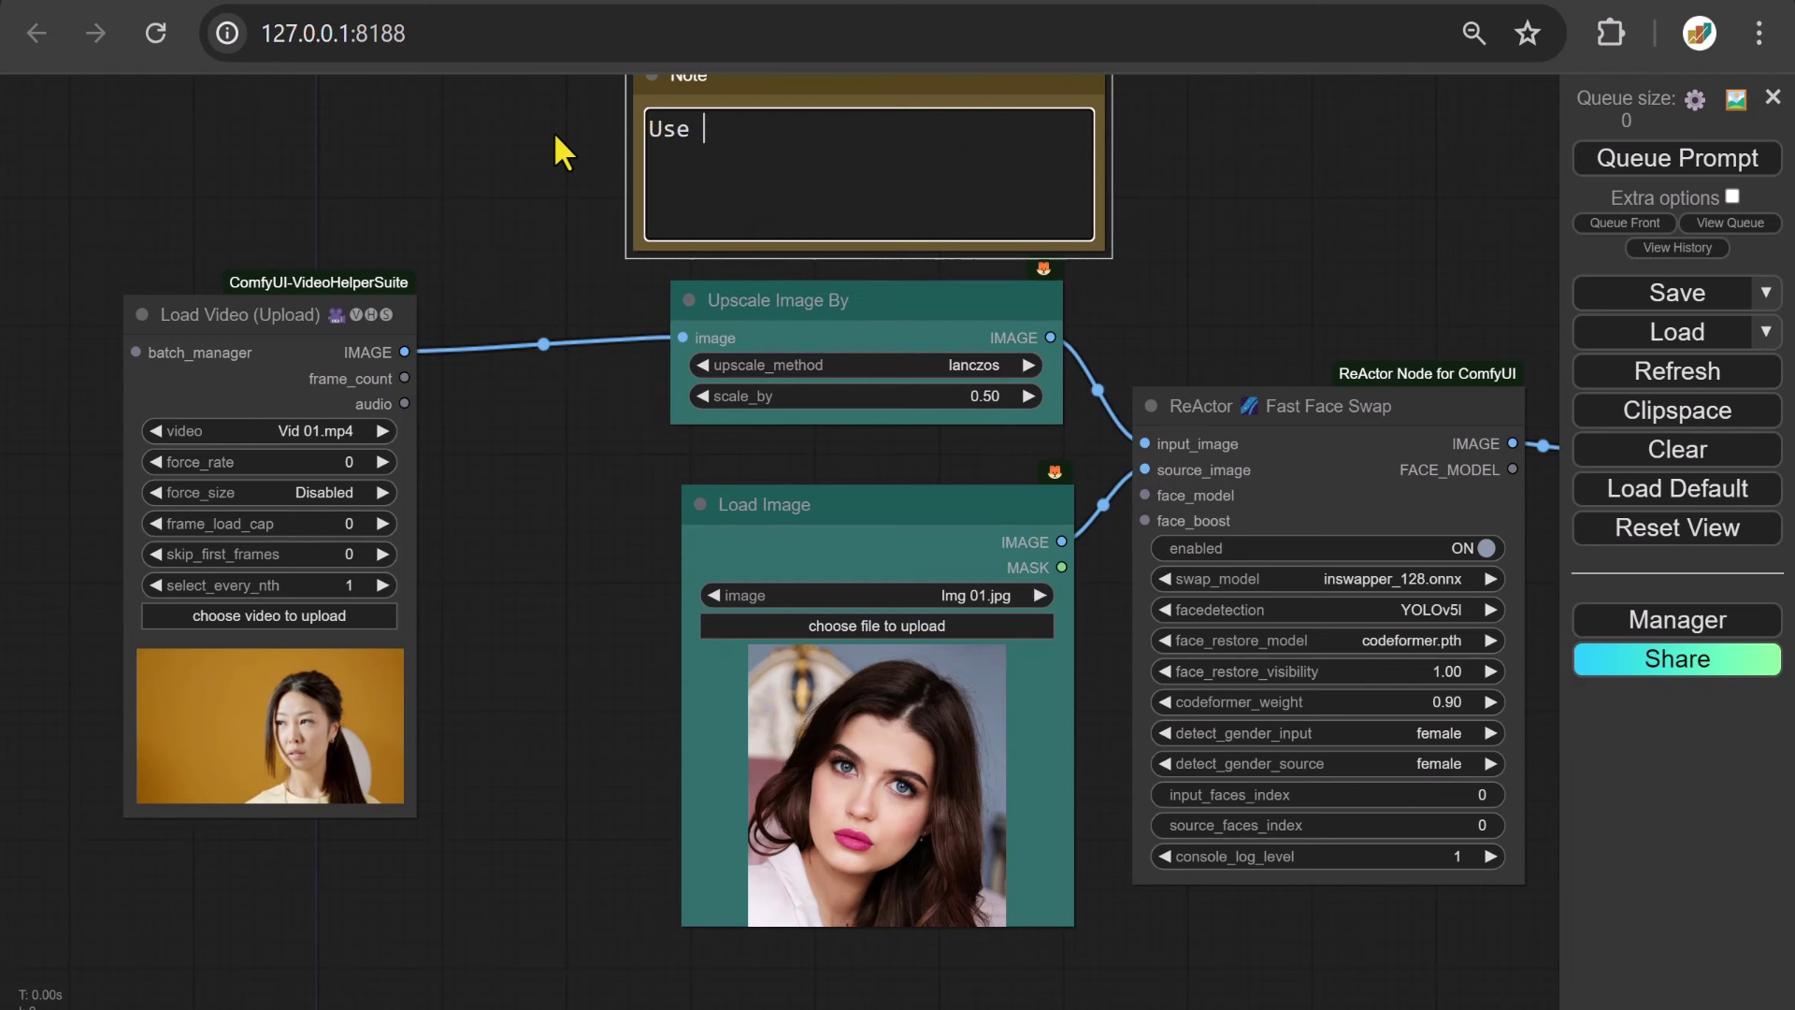
type("\"Upscale Image By\" to")
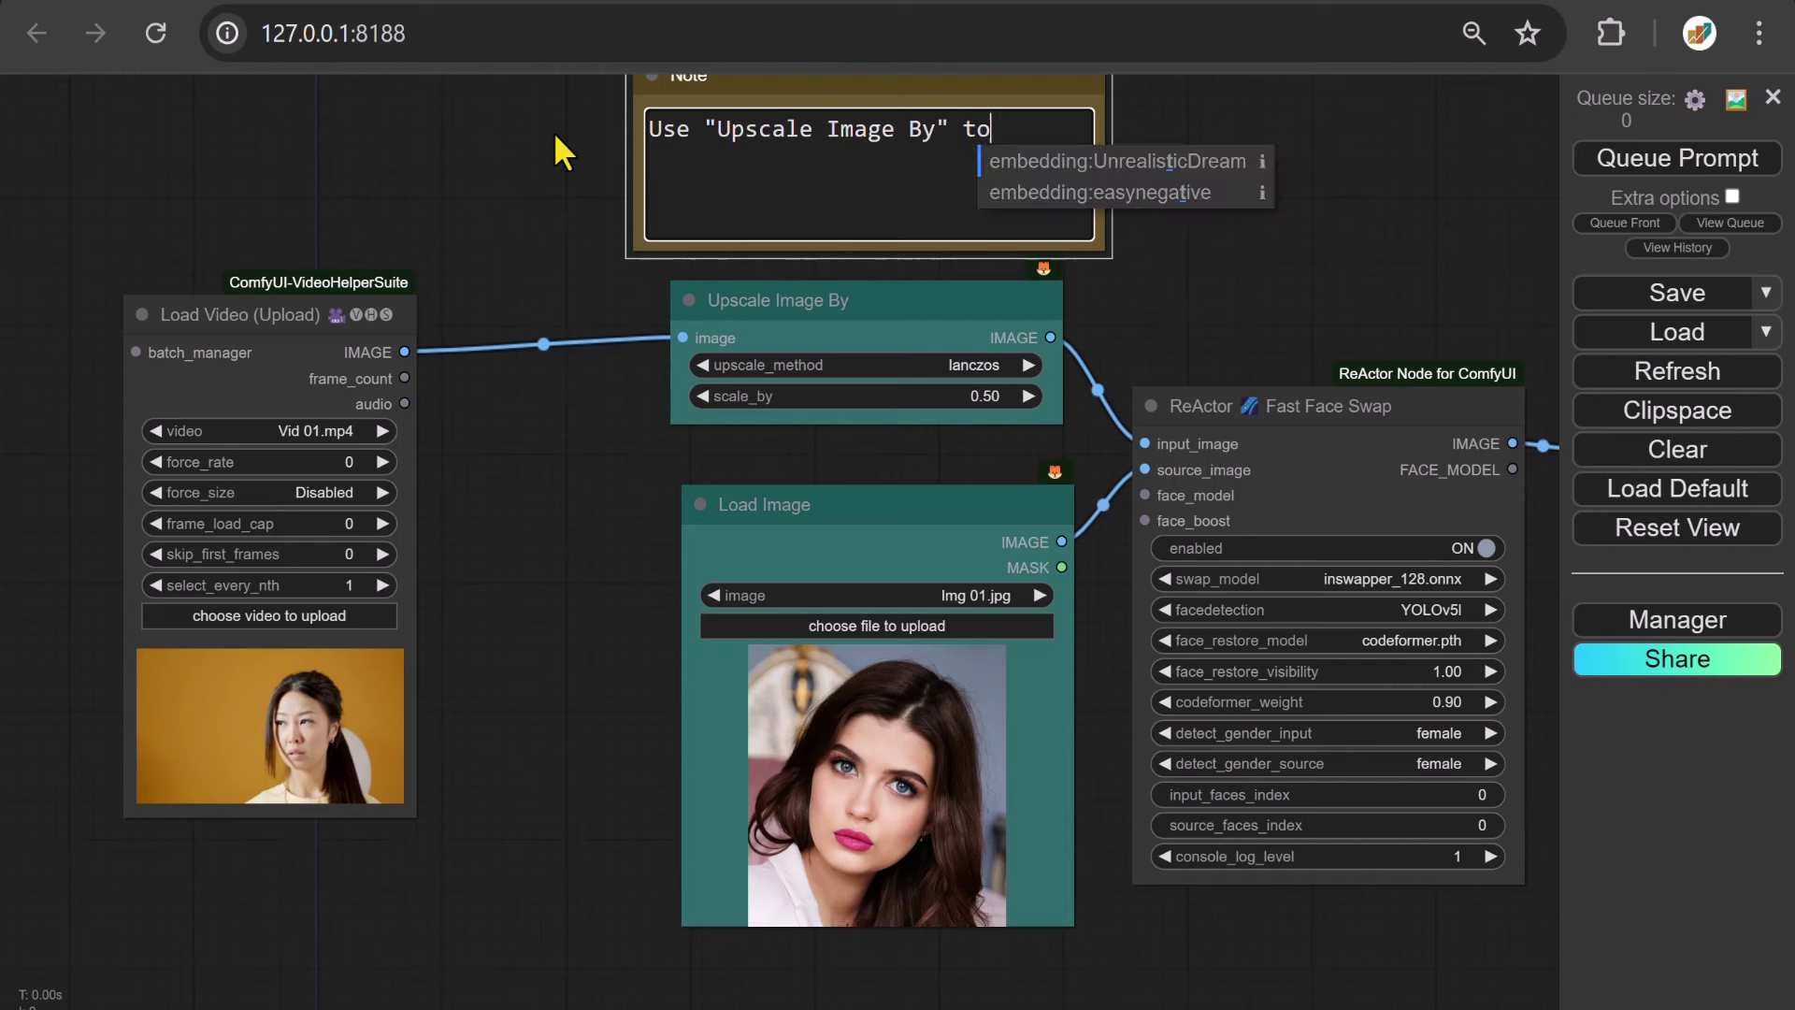
type(" control the ")
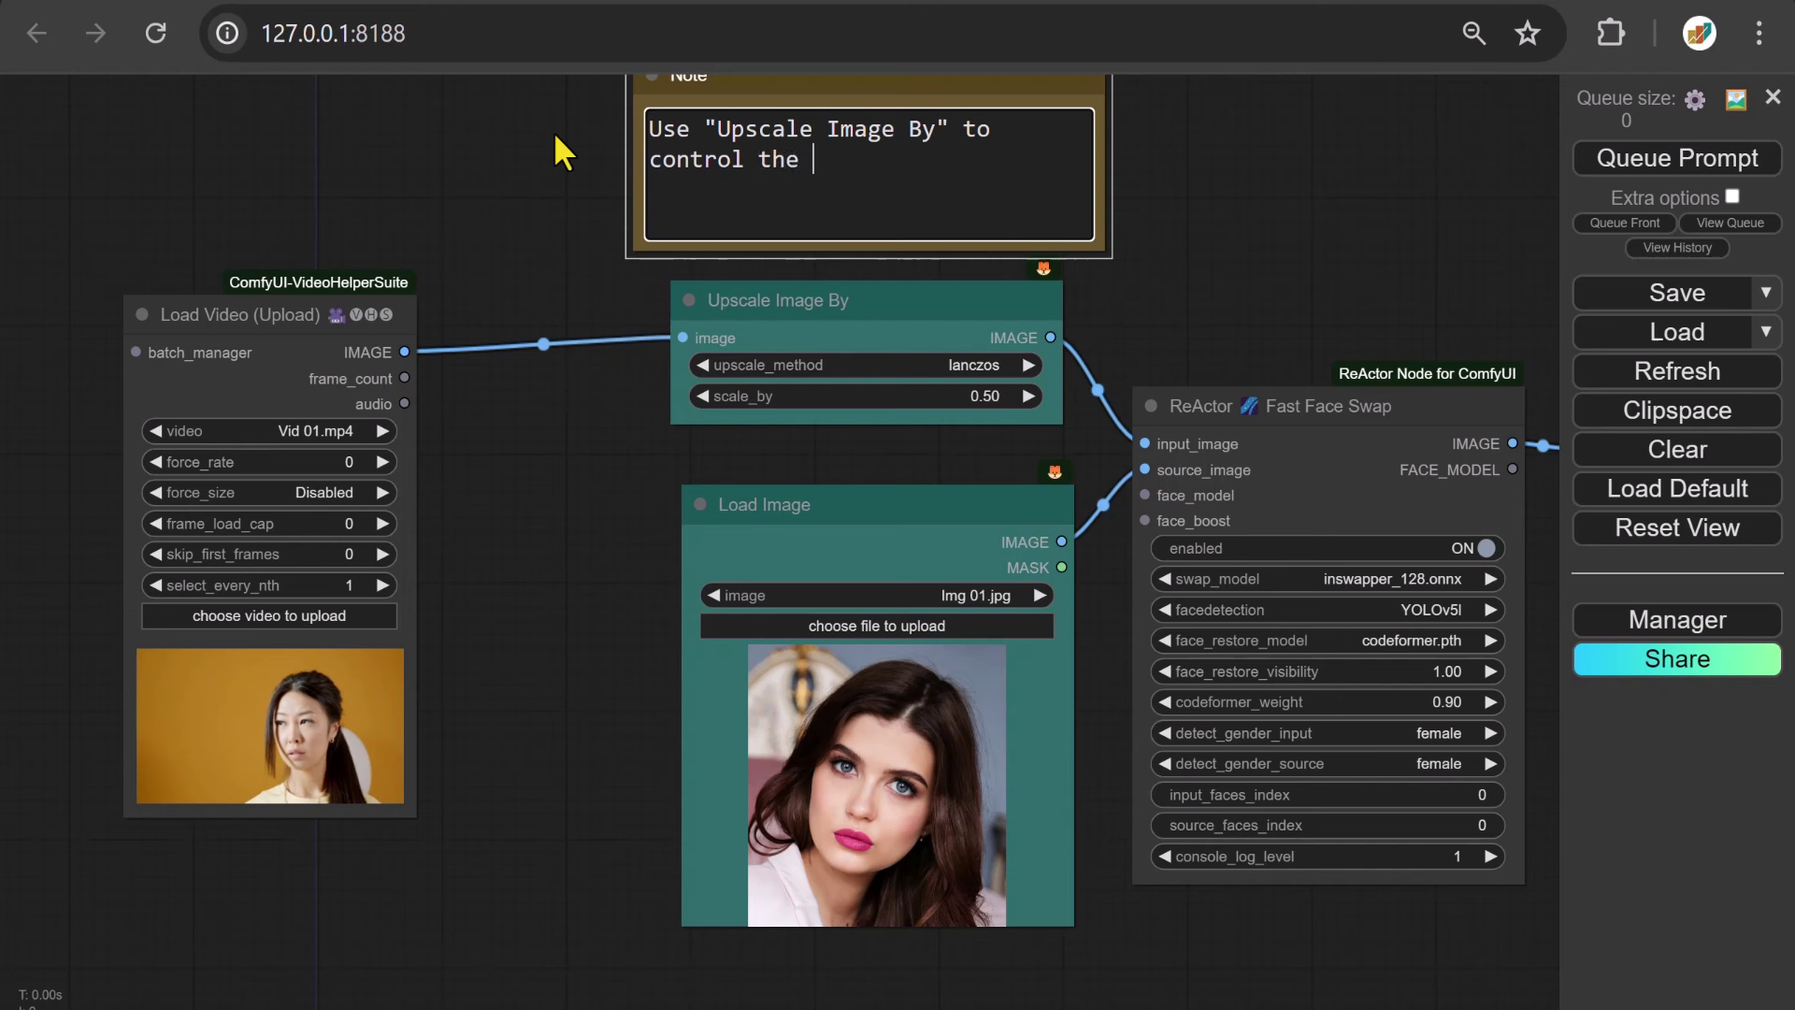
type("input video siz")
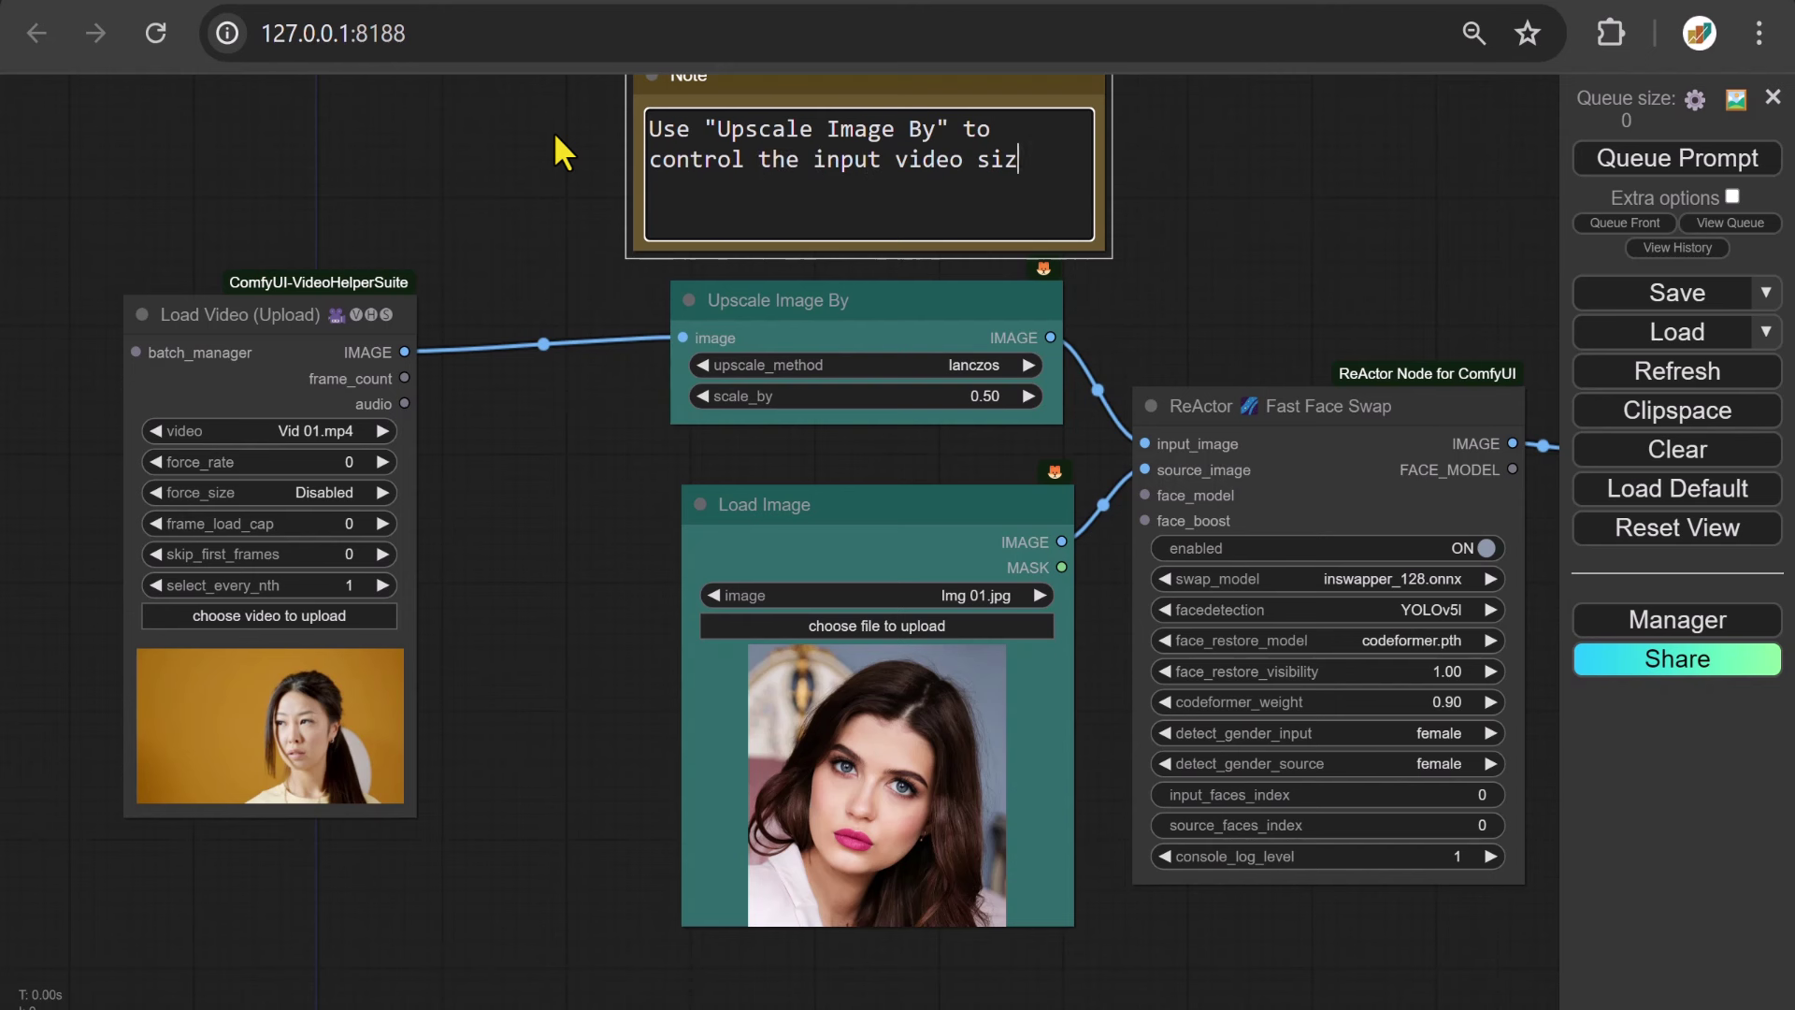
type("e, where we en")
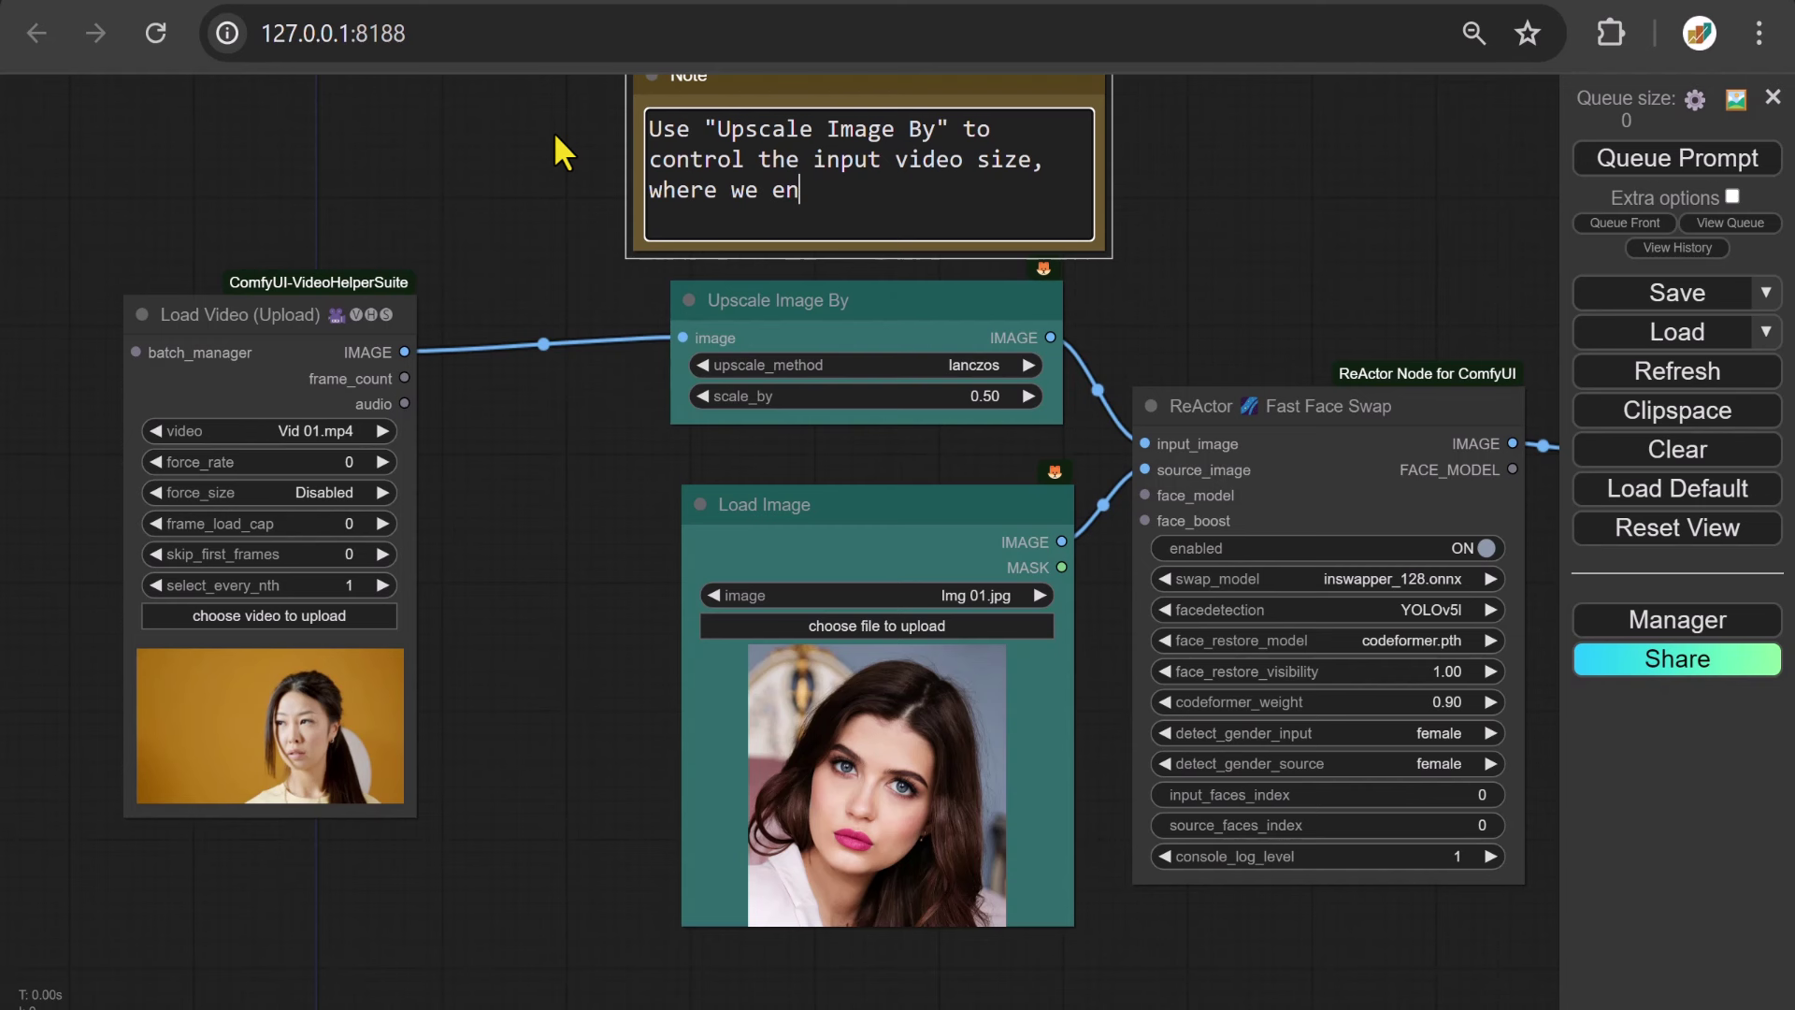
type("tered 0.5 which me")
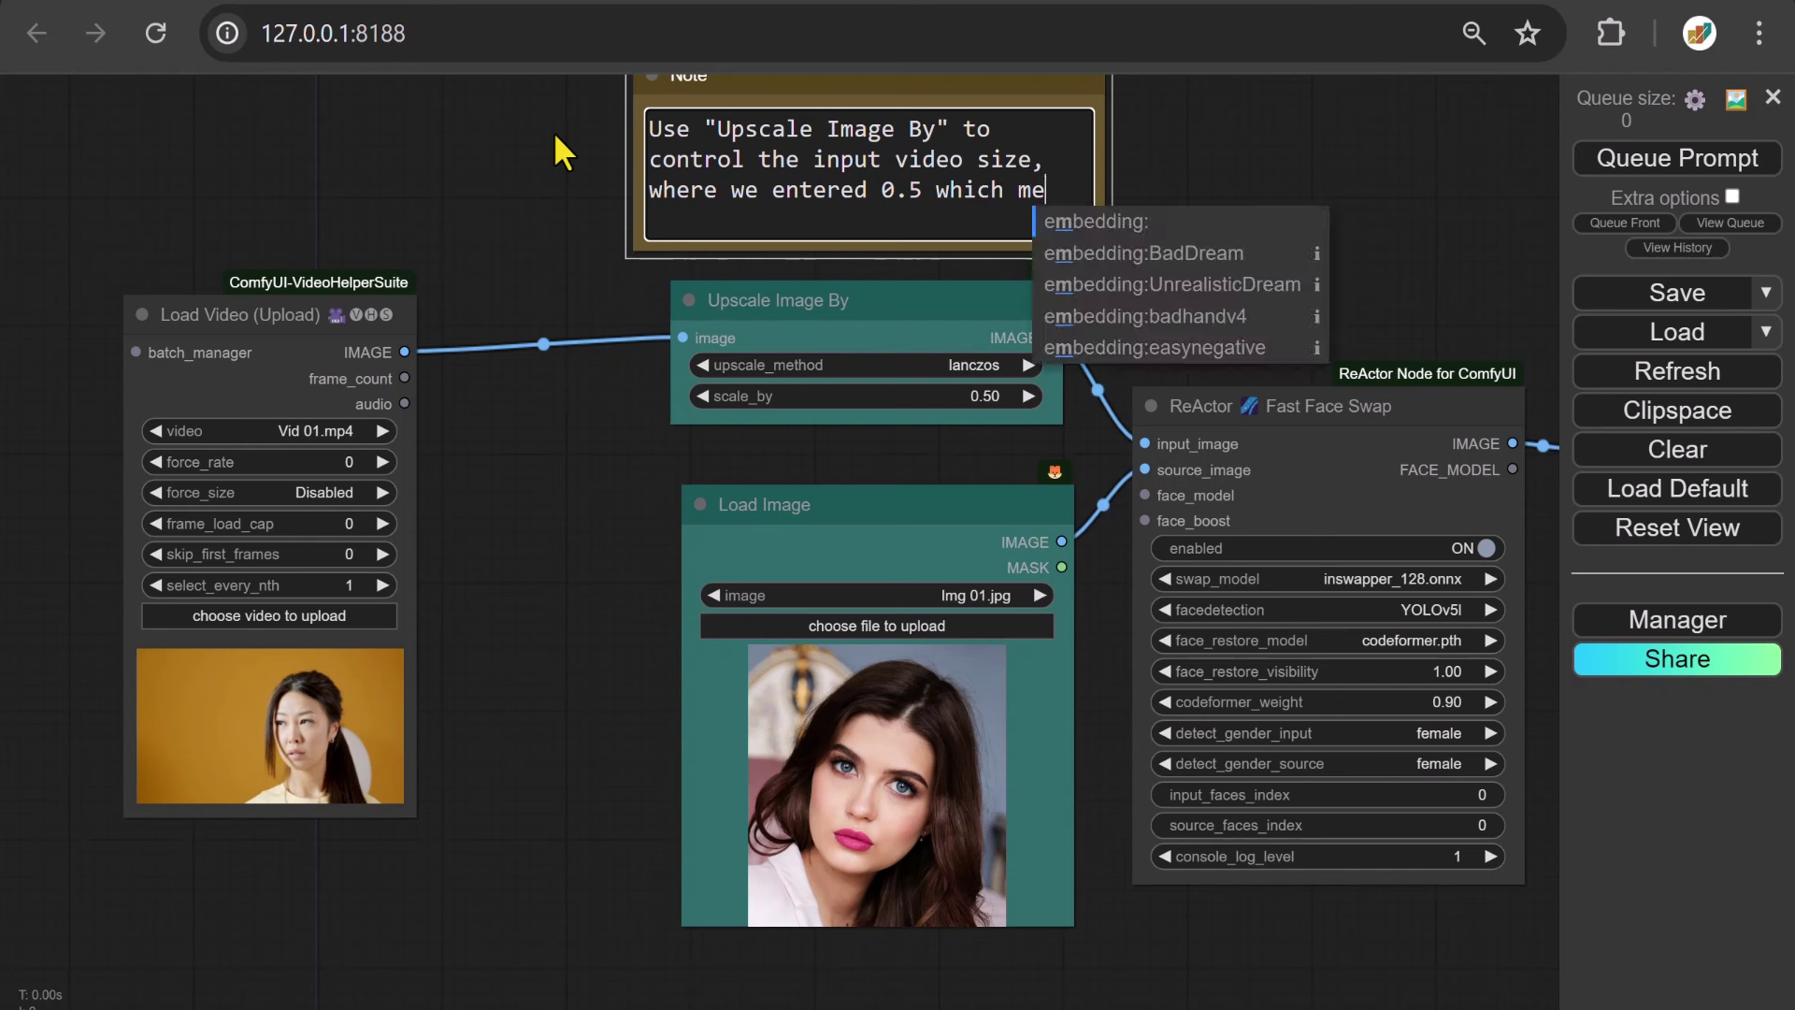
type("ans it red")
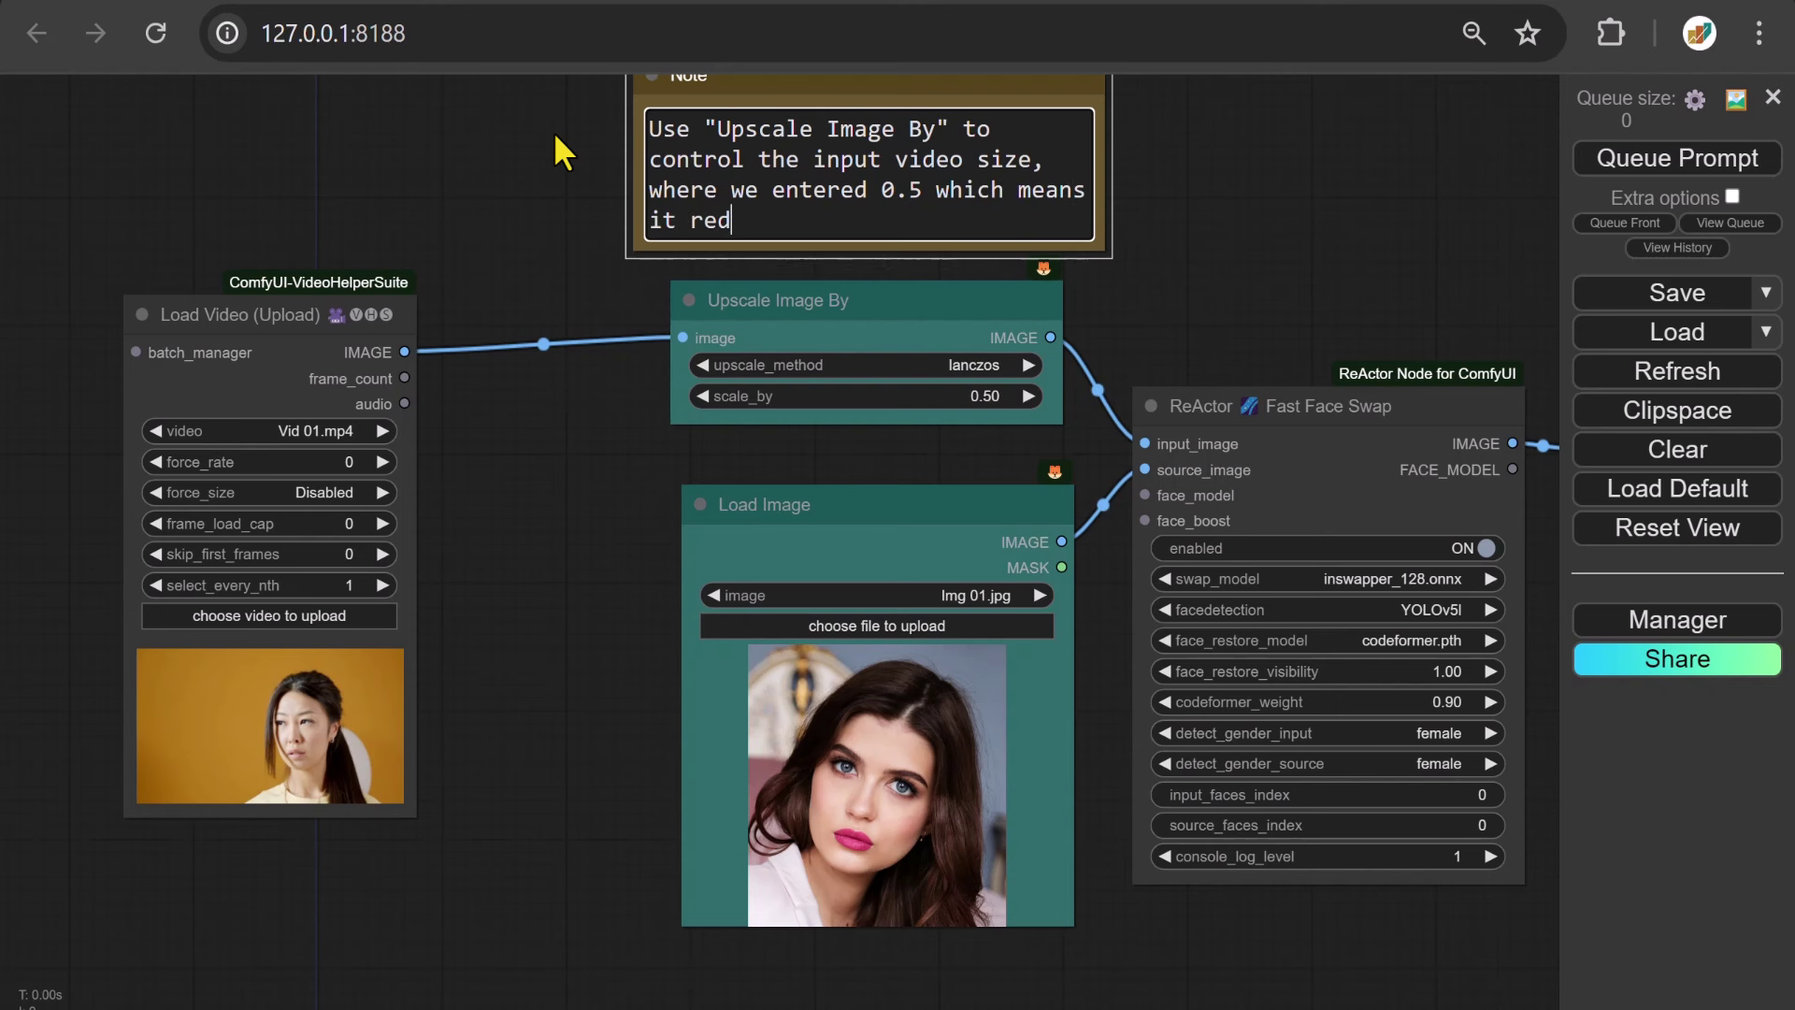
type("uces the input si")
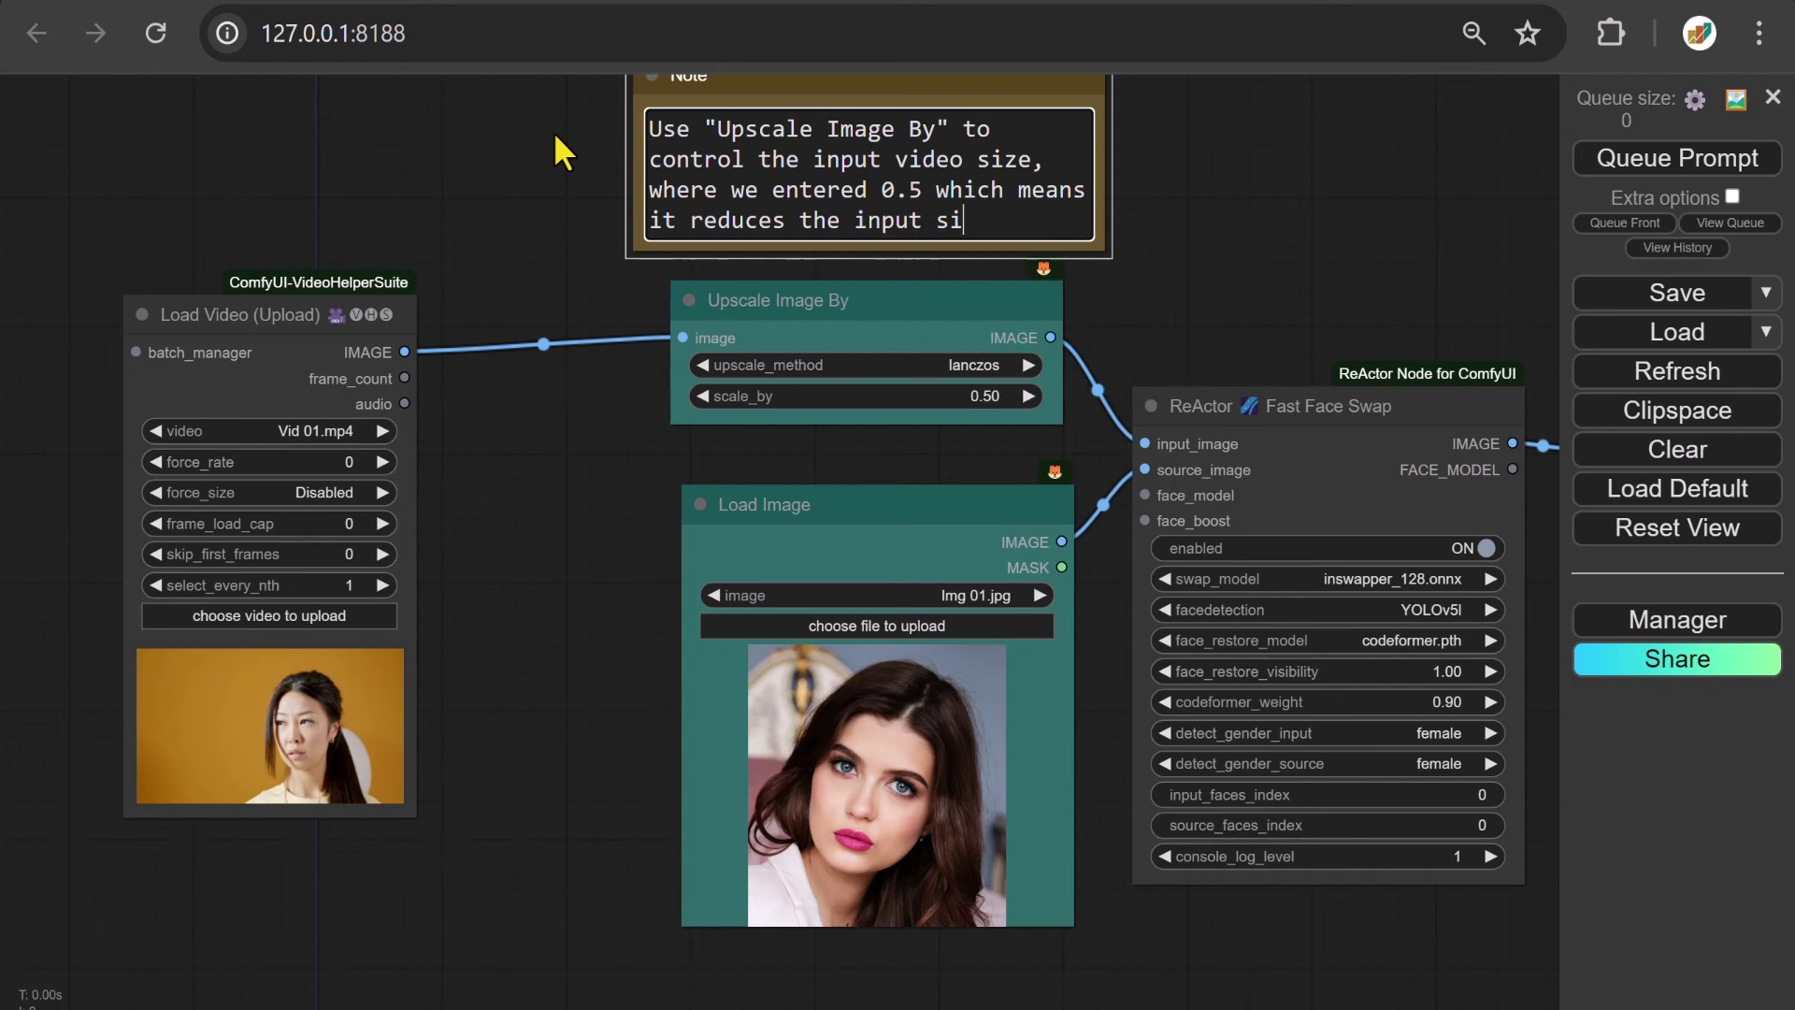
type("ze by half.")
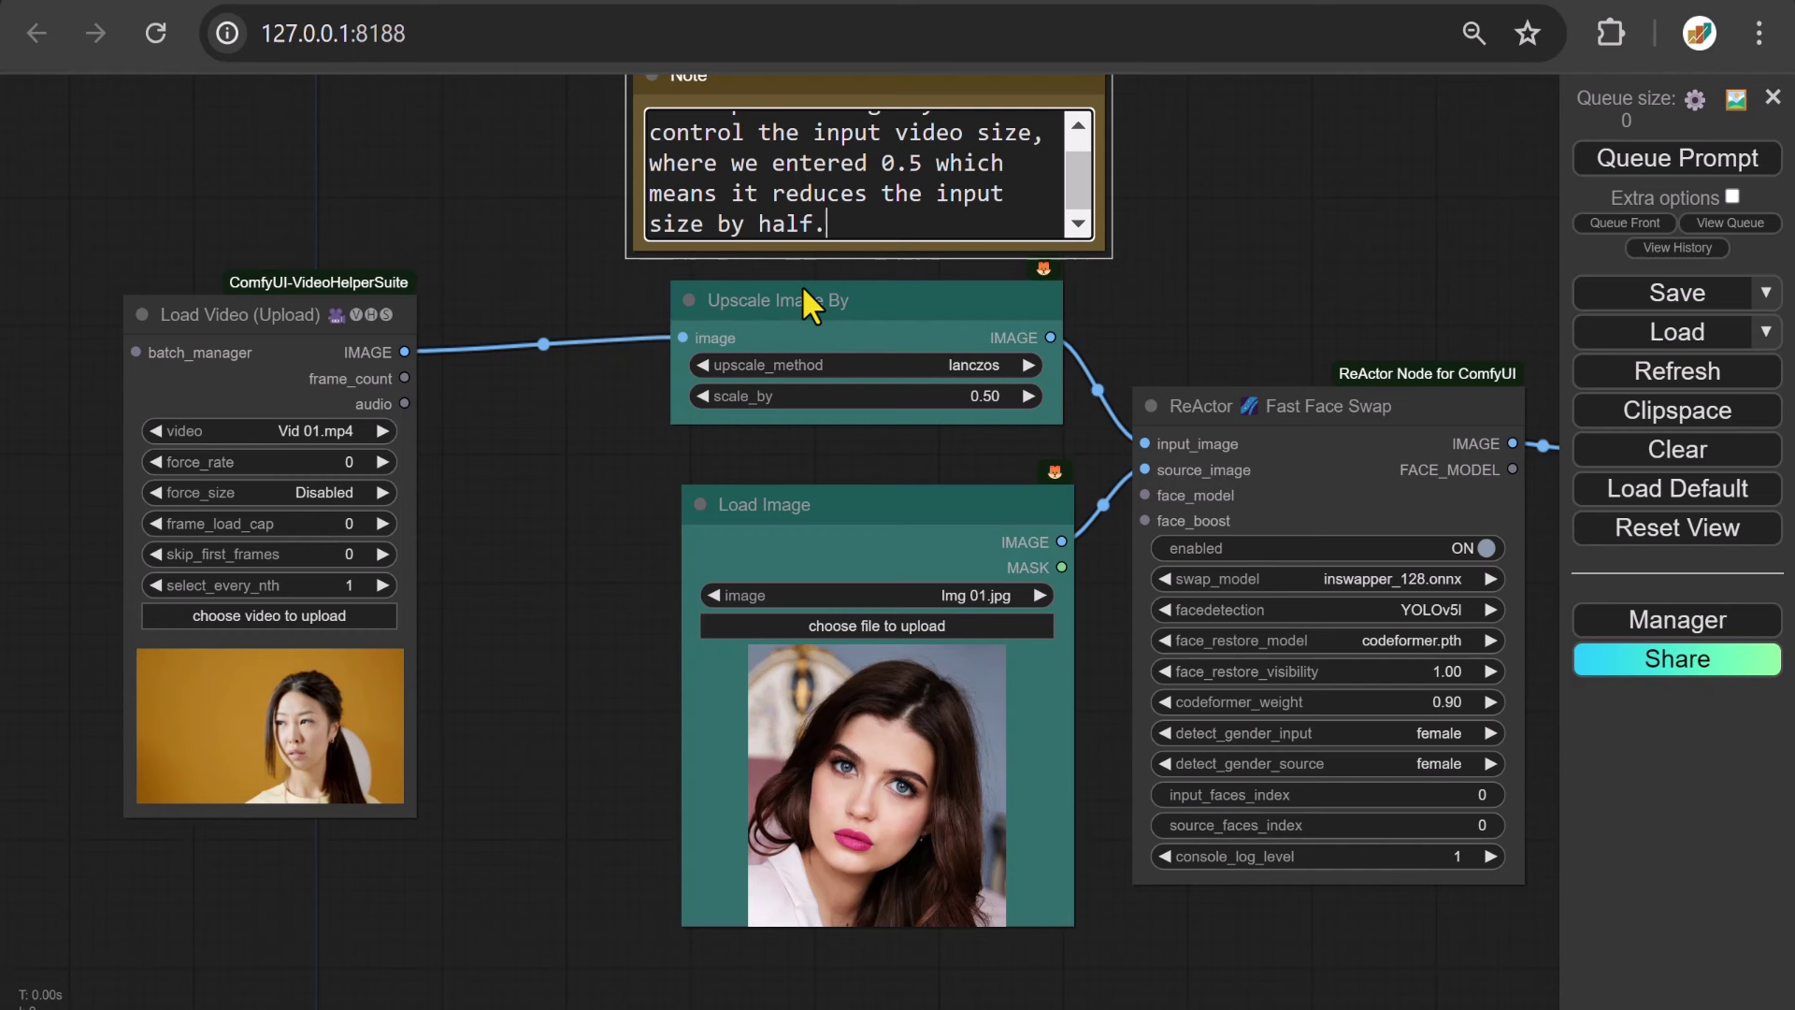
Move the Upscale Image By node slightly down and enlarge the Note above it to fit its whole text
left_click_drag(806, 301, 812, 327)
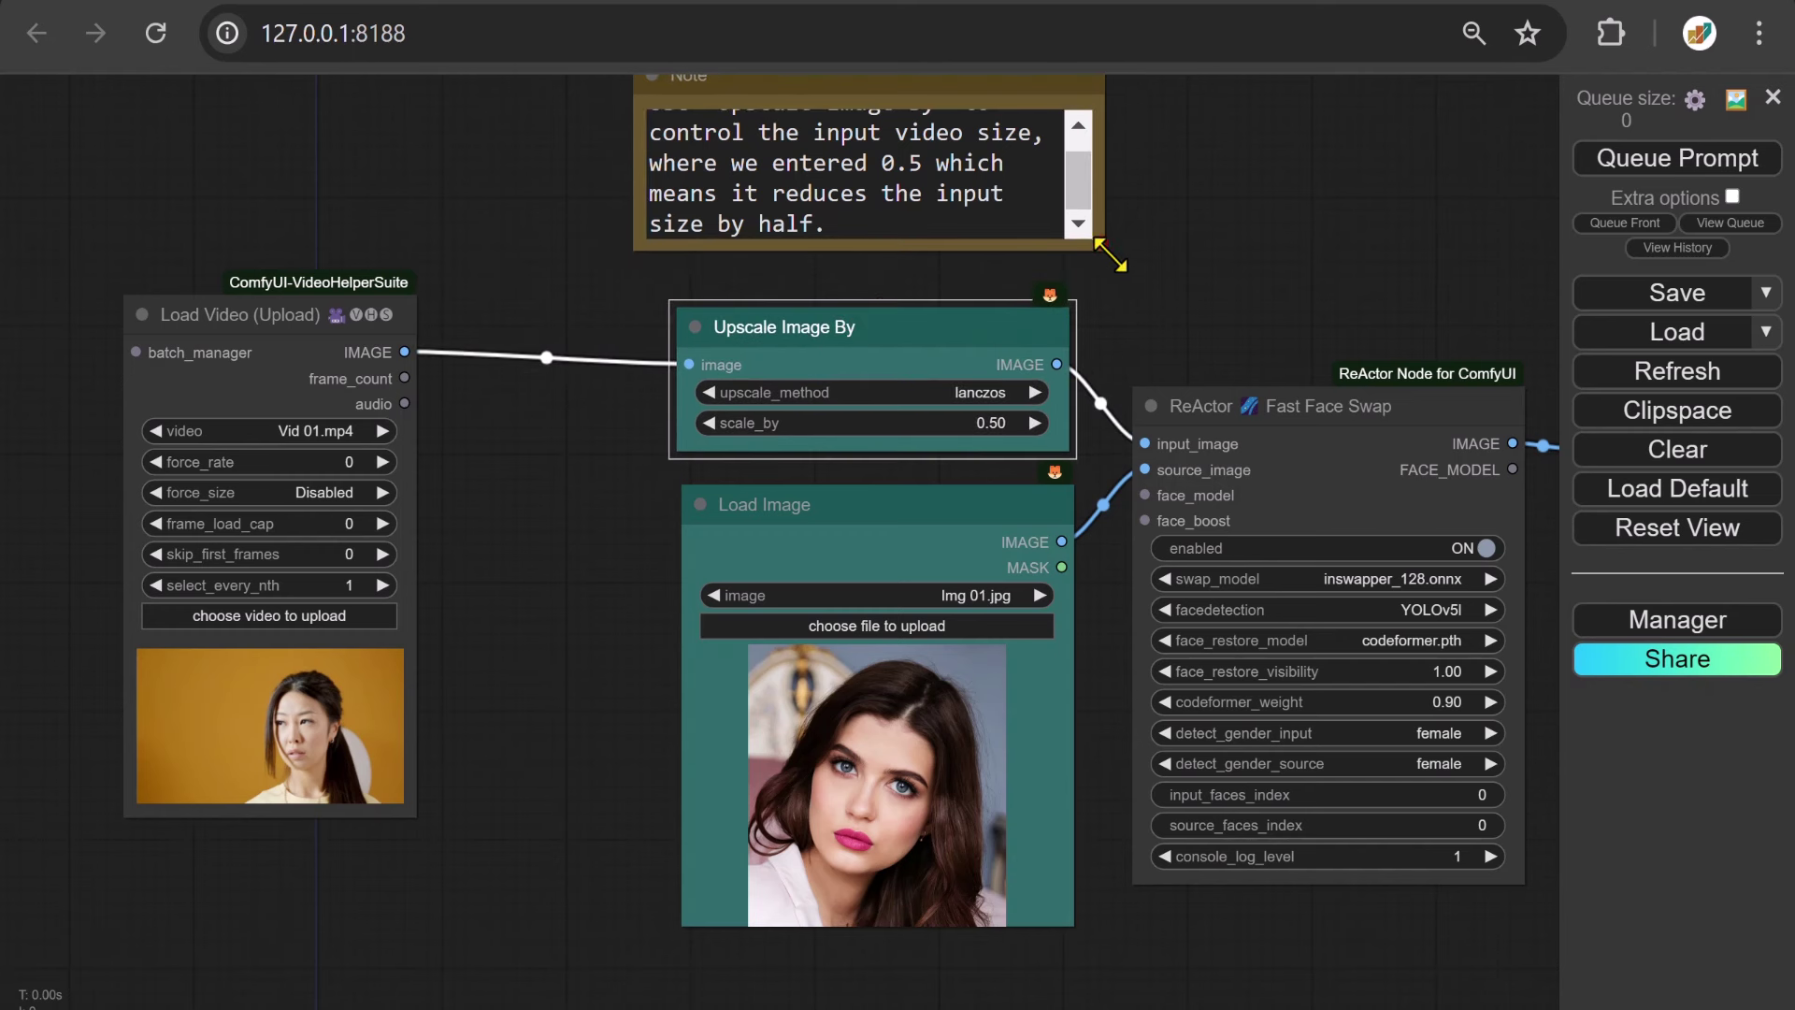
left_click_drag(1111, 256, 1124, 288)
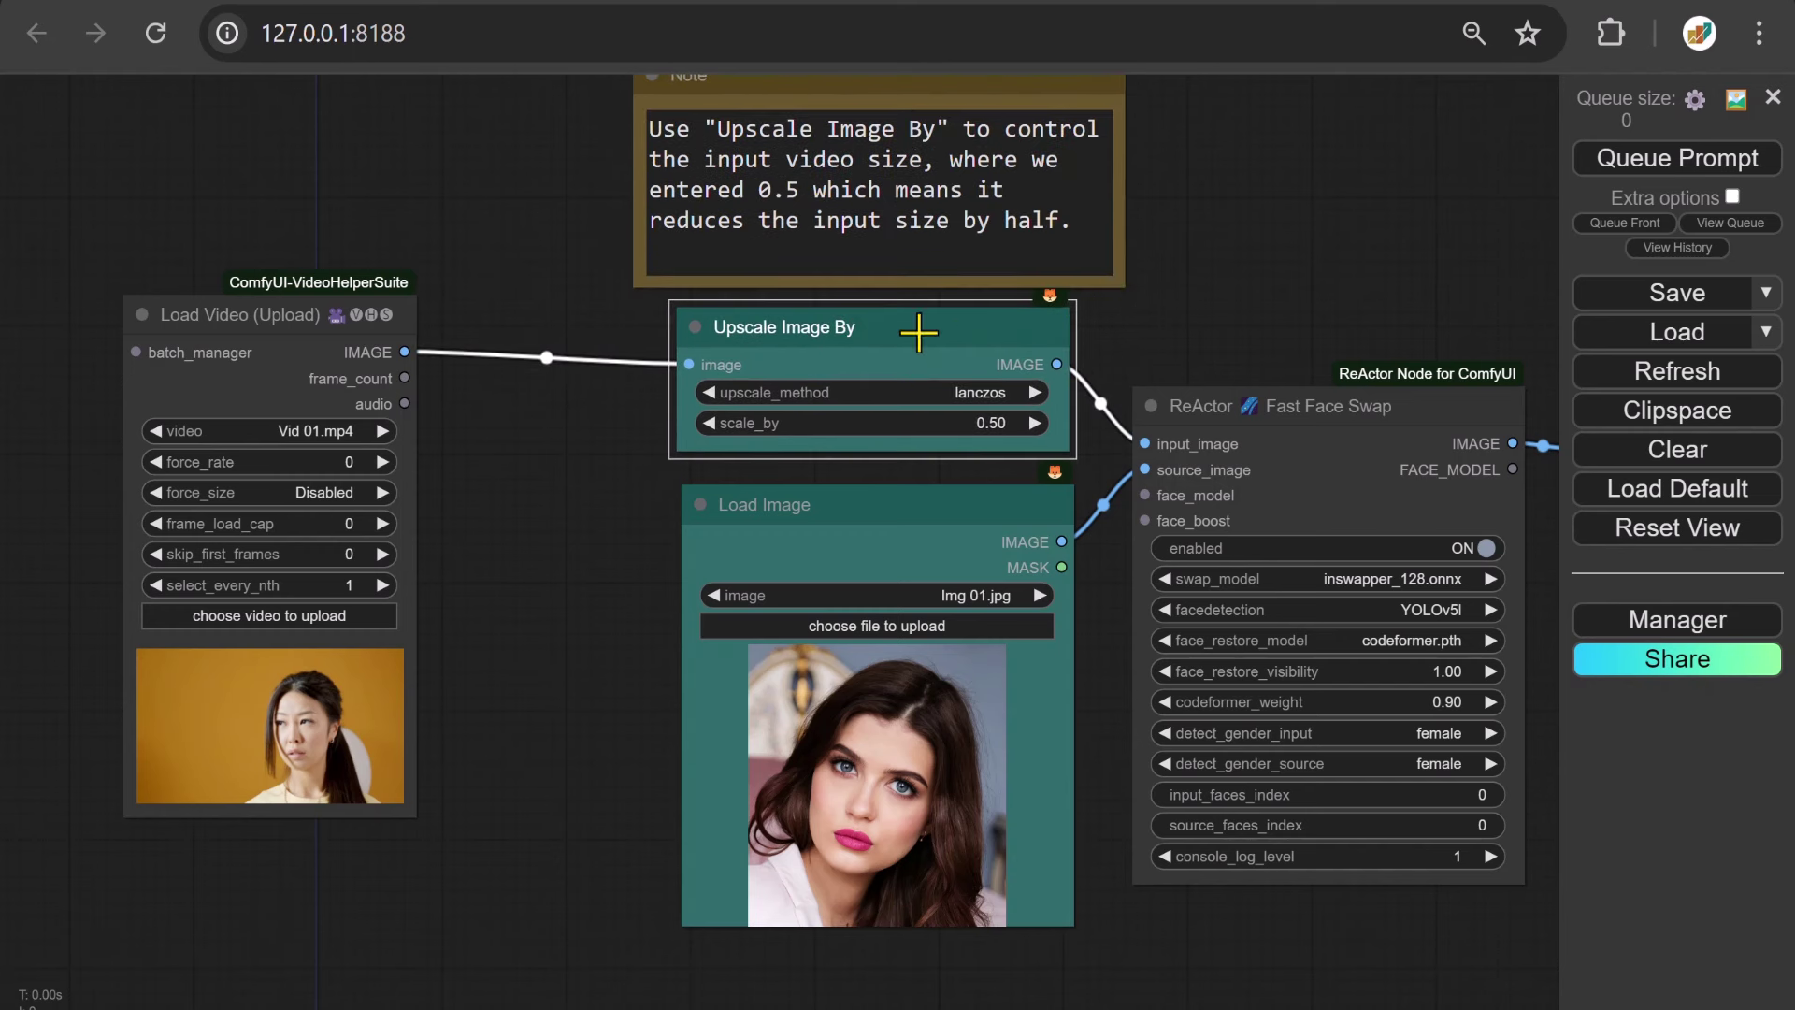
Add a CR Integer To String node linked to frame_count below Load Image, and link its STRING output to a new Show Text node
left_click_drag(404, 378, 400, 879)
scroll(403, 887, "down", 5)
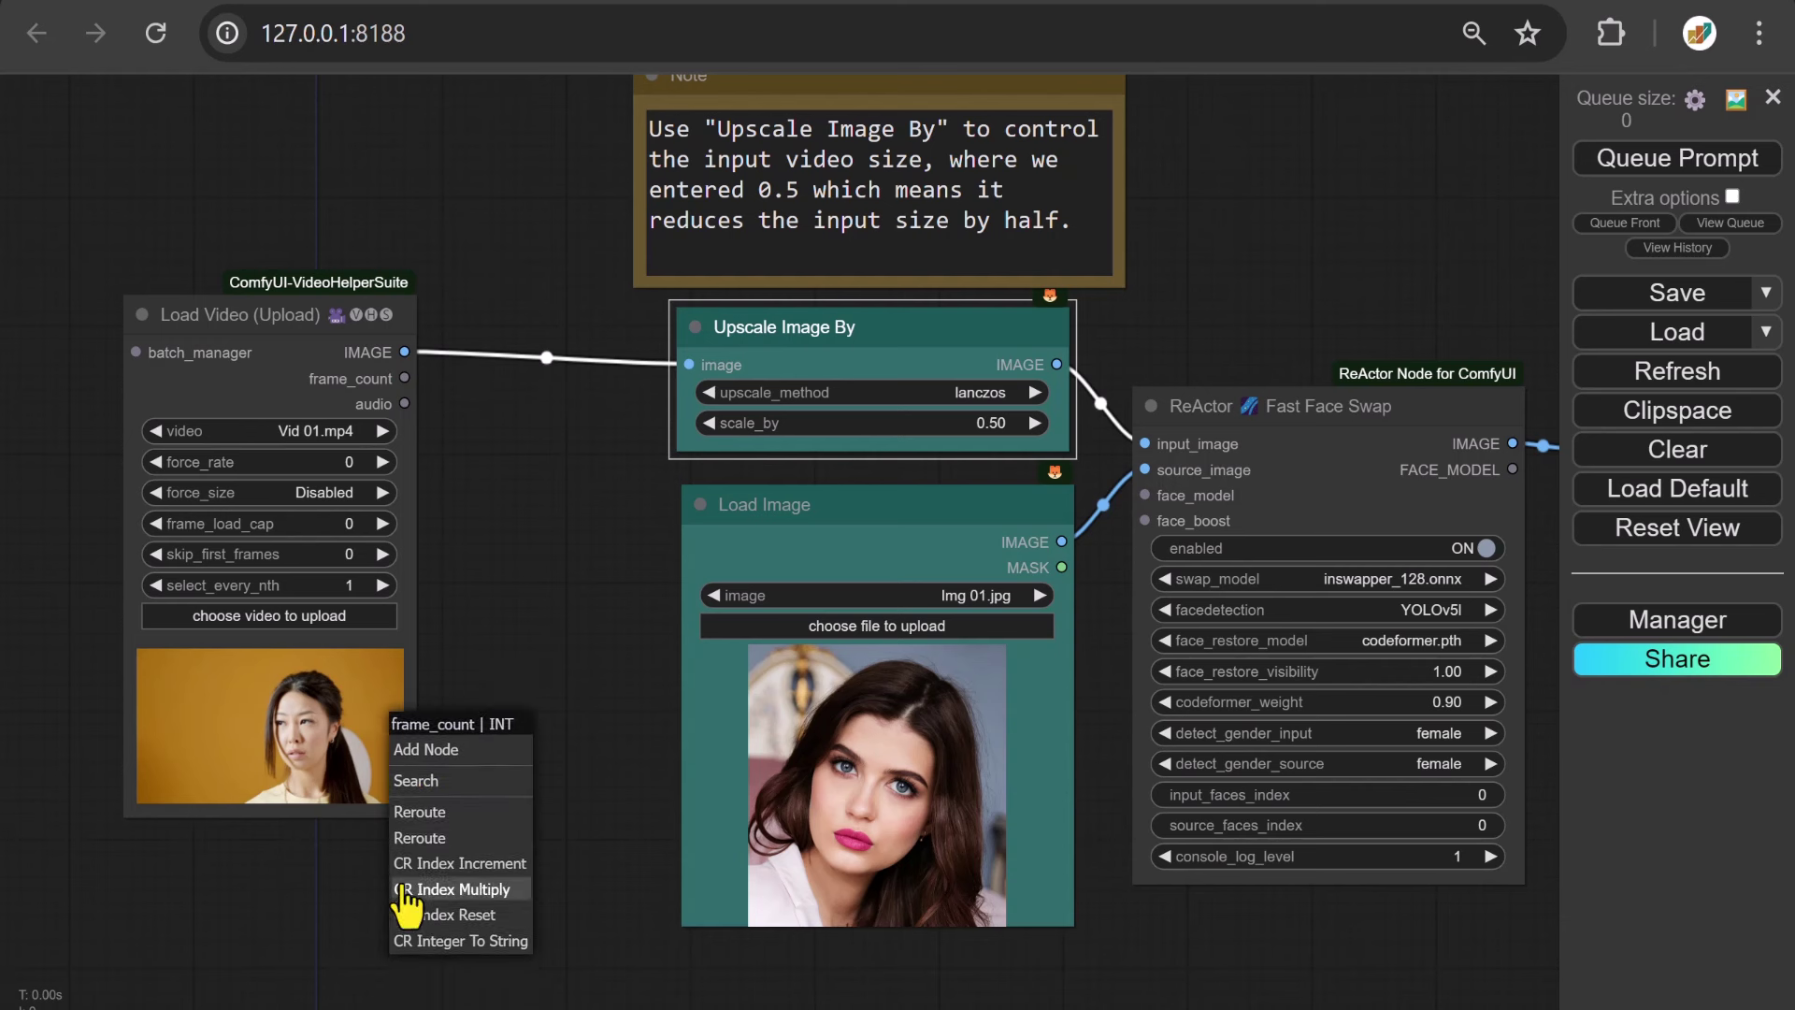
left_click(447, 941)
left_click_drag(317, 969, 166, 599)
left_click_drag(397, 471, 675, 598)
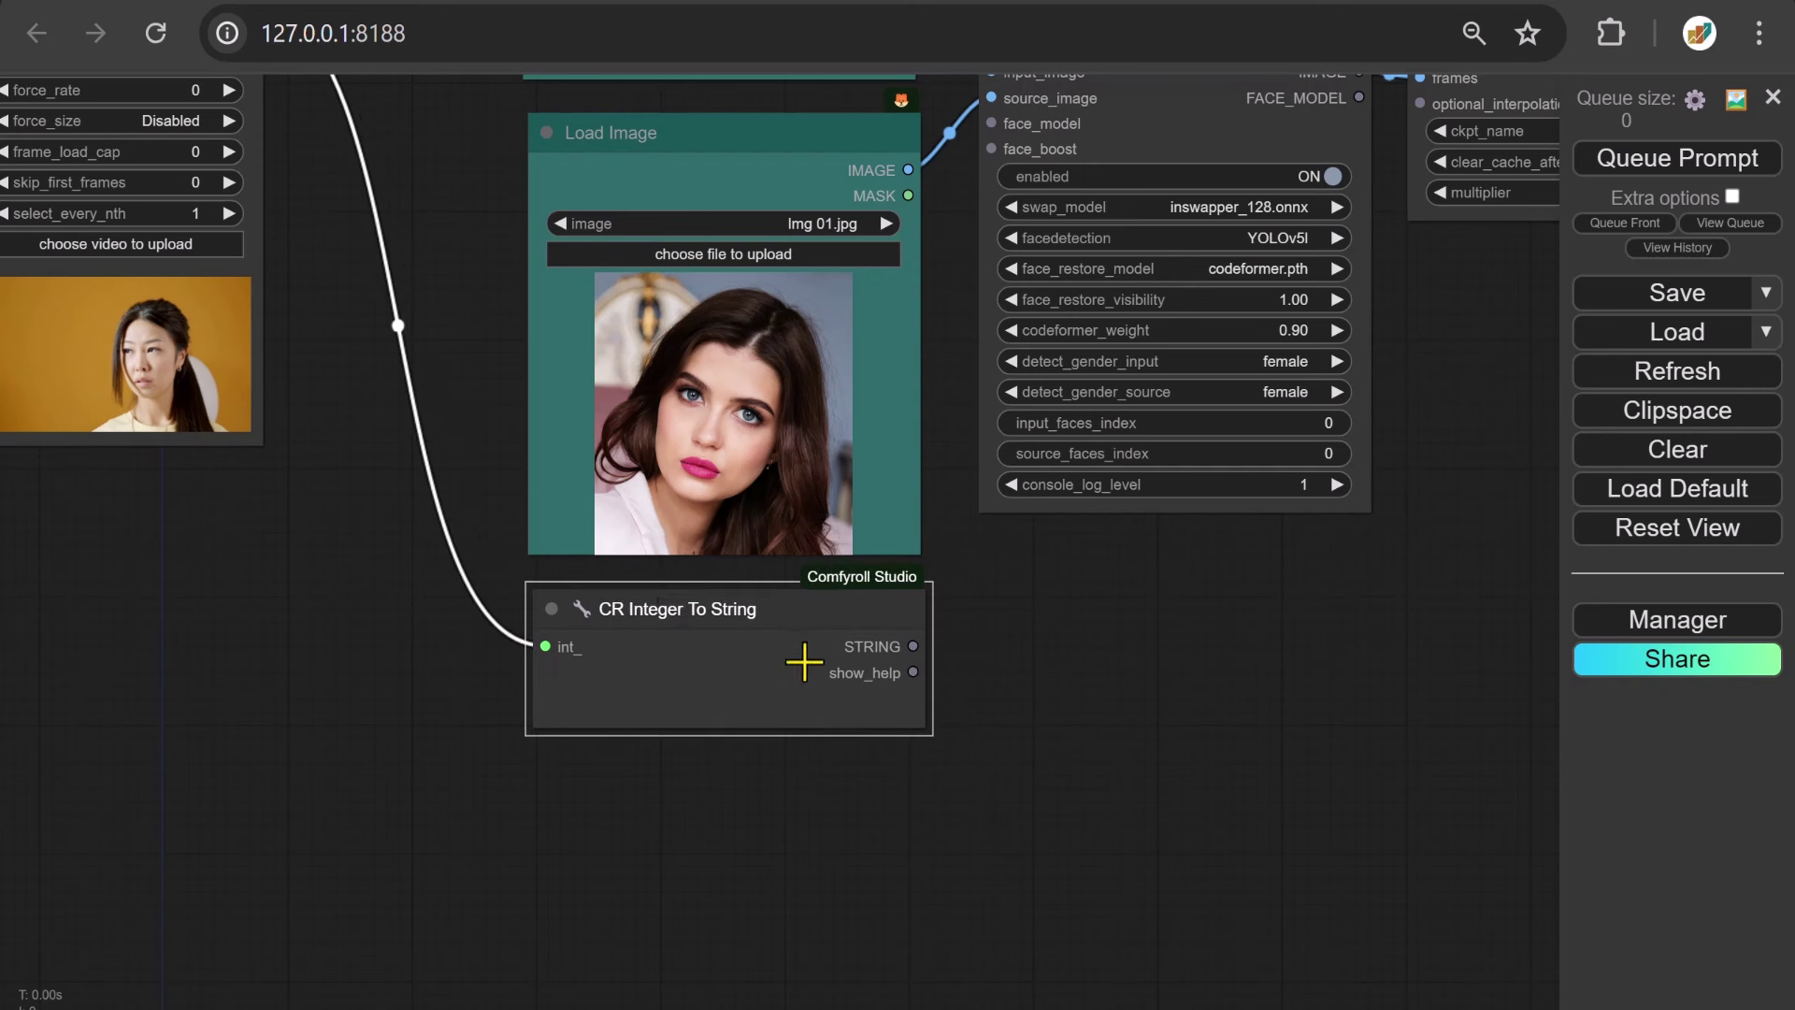
left_click_drag(913, 646, 1025, 641)
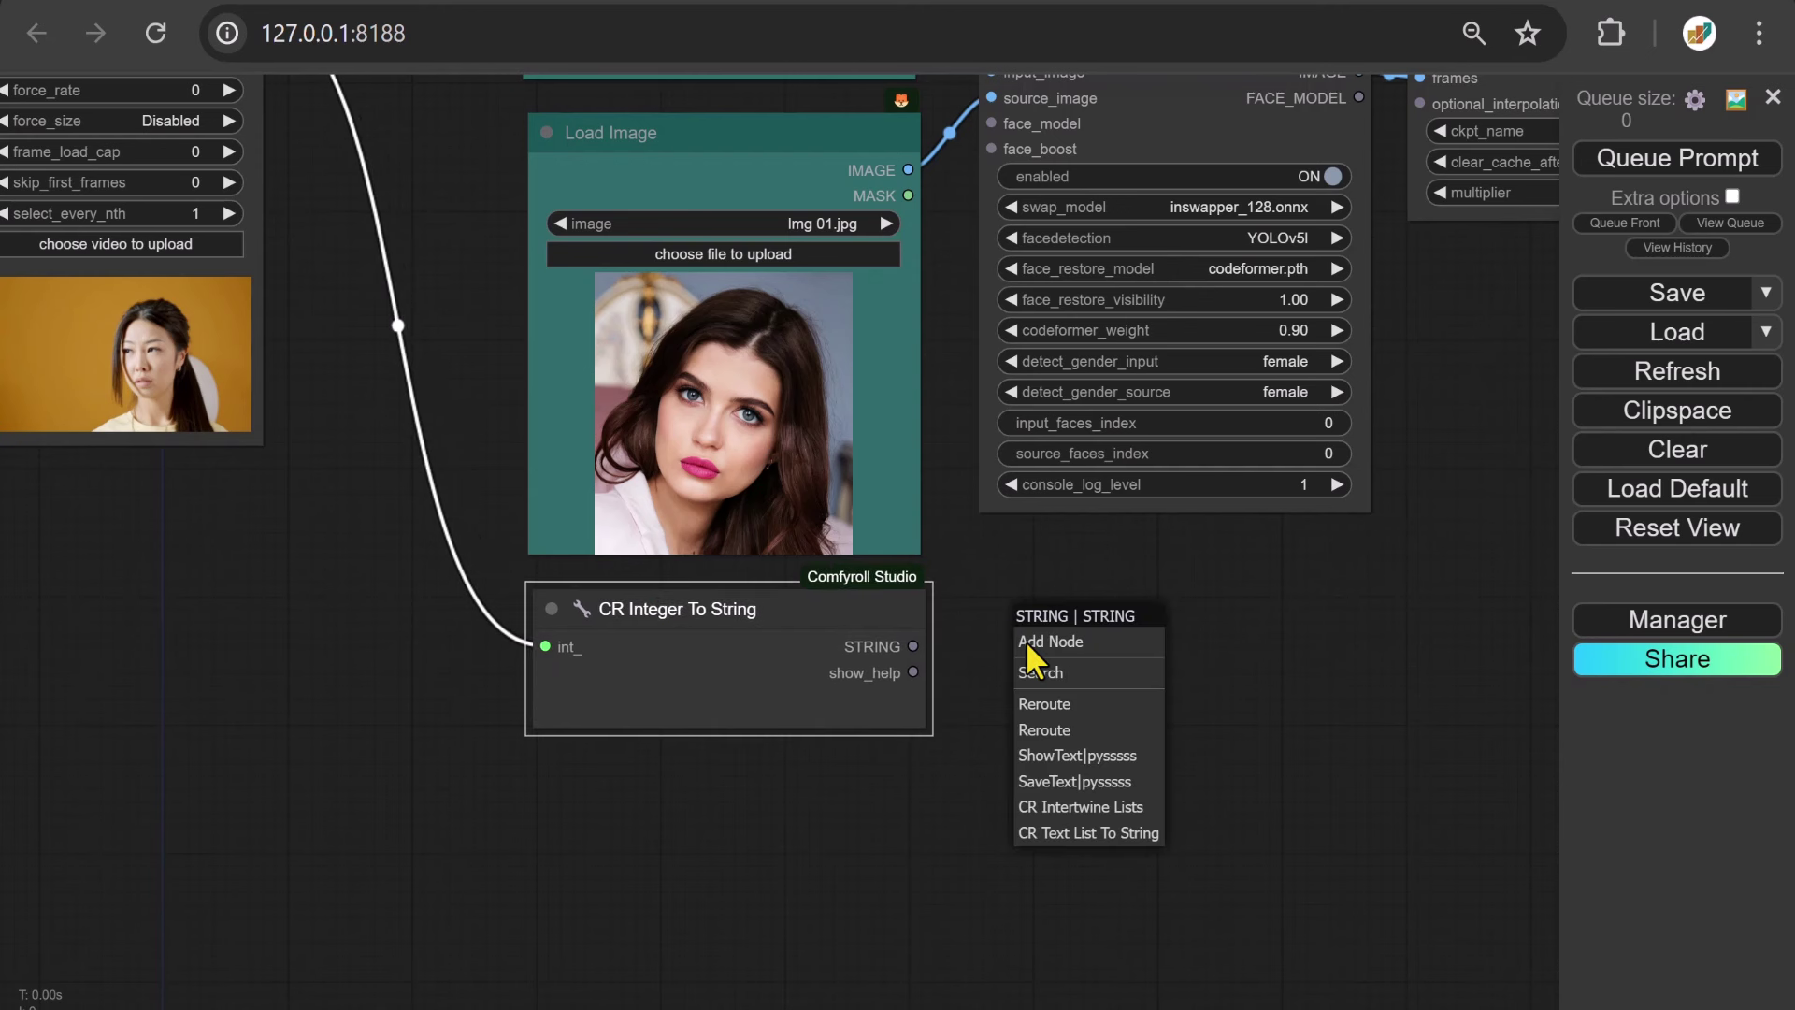
left_click(1074, 757)
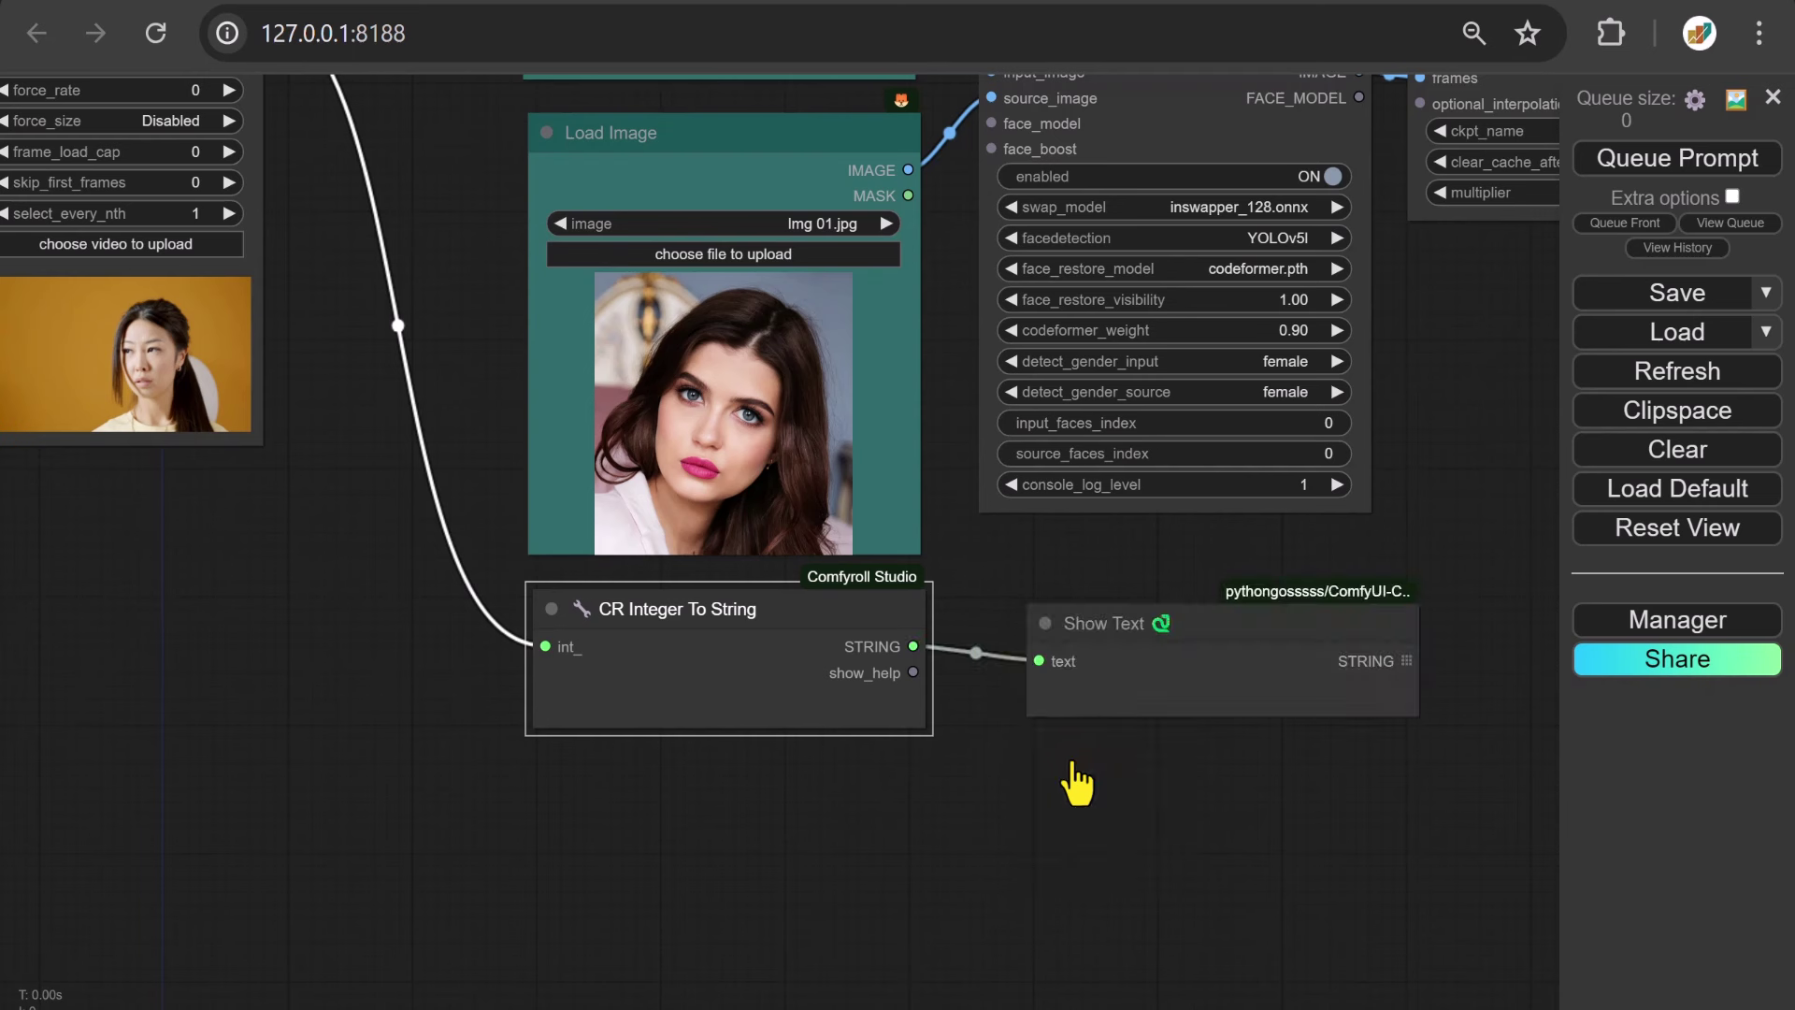
Add a Note node beside the CR Integer To String node, below the Load Video node, and enlarge it
right_click(81, 573)
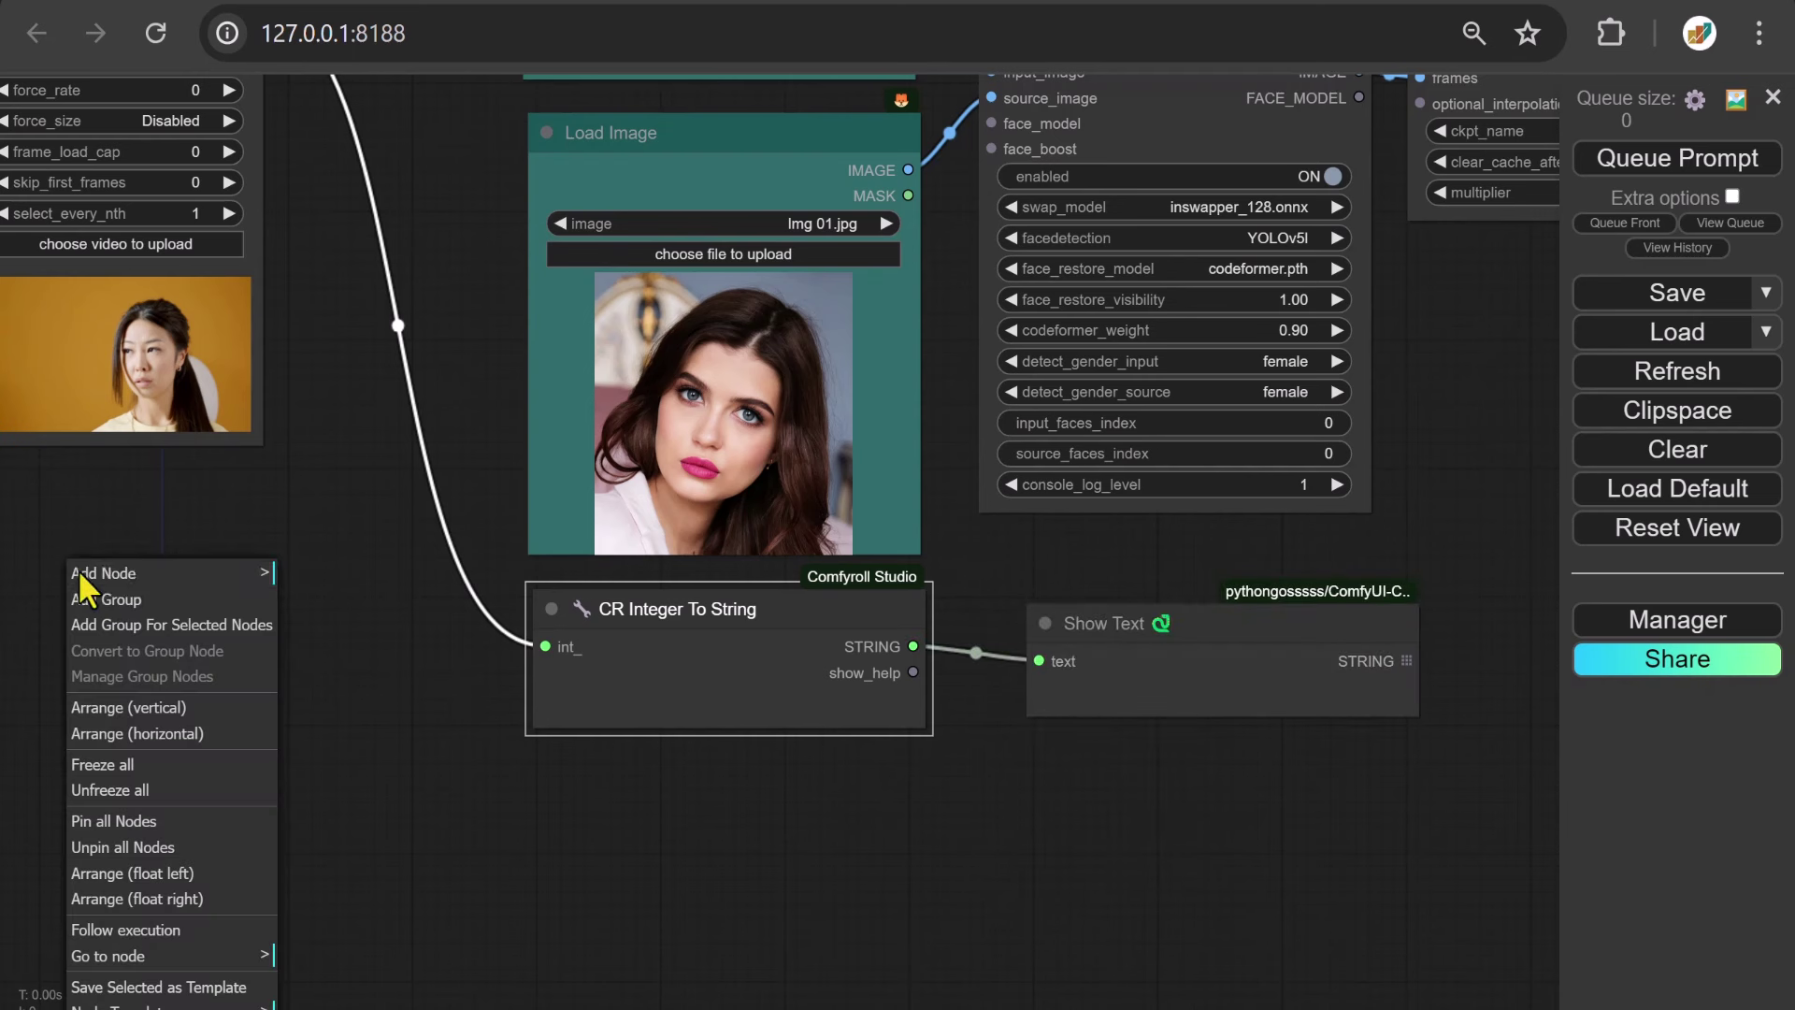
left_click(187, 574)
left_click(299, 571)
left_click(527, 572)
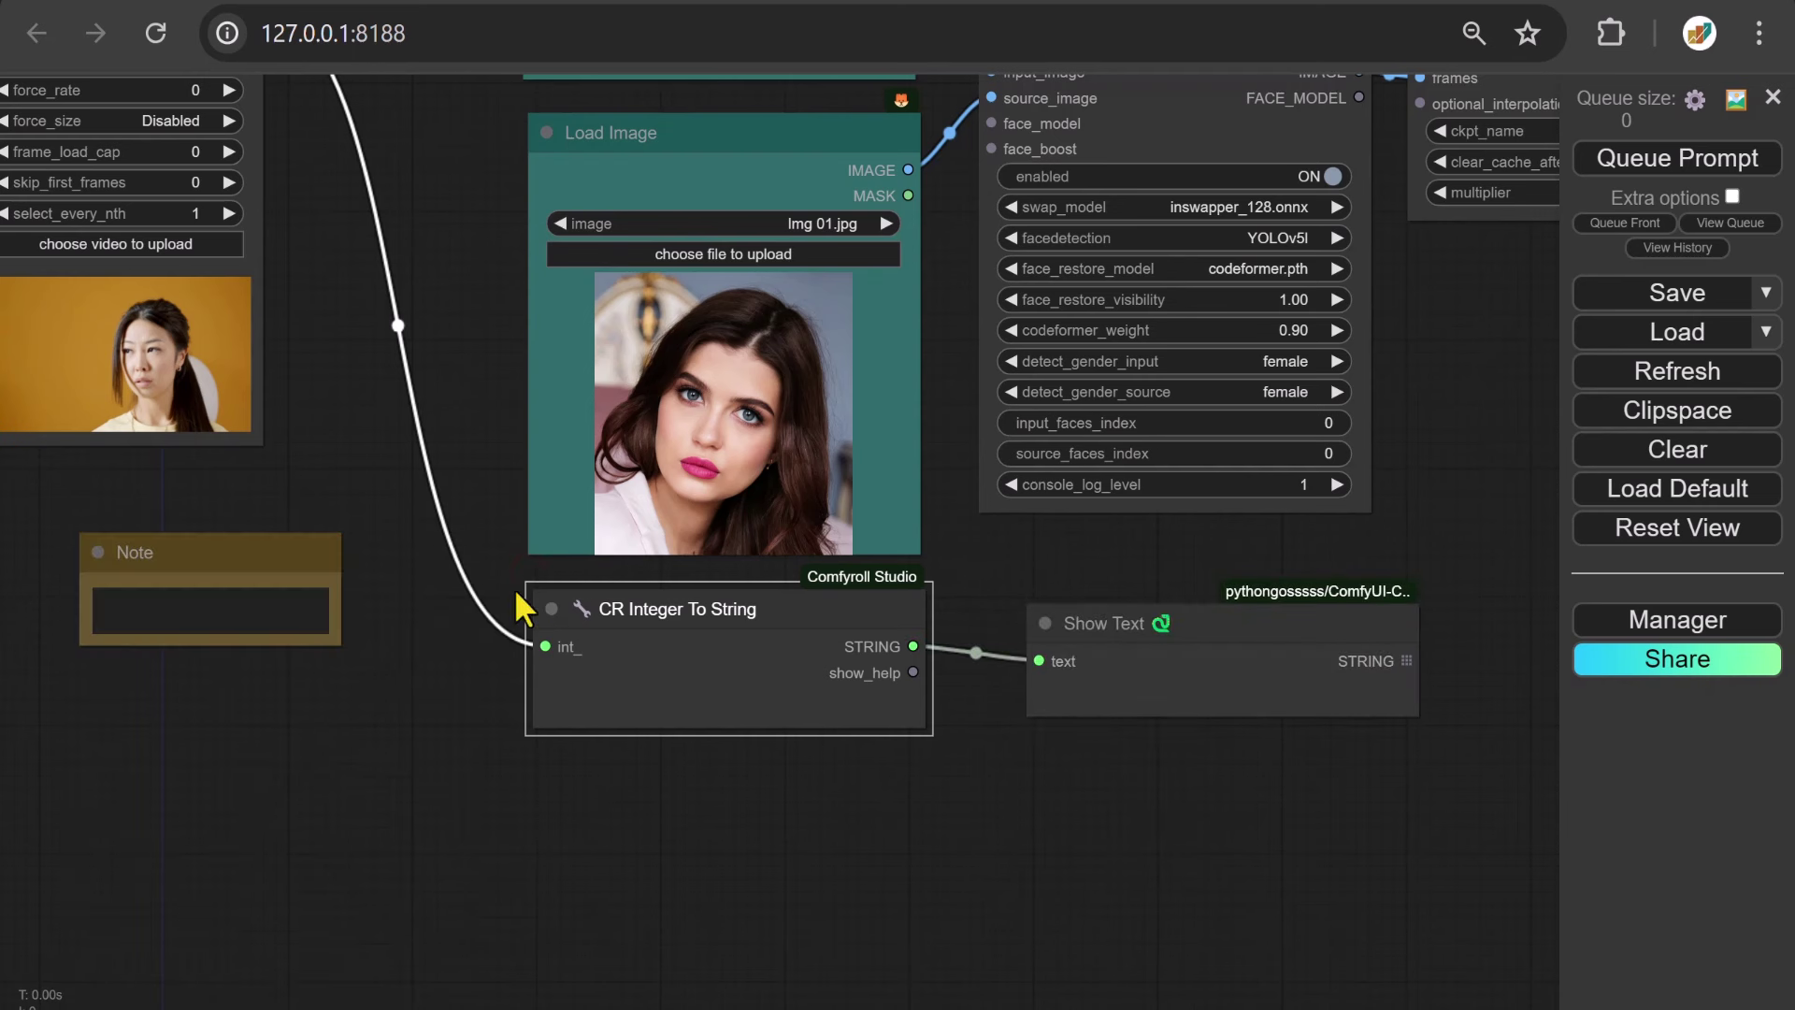
left_click_drag(331, 629, 479, 796)
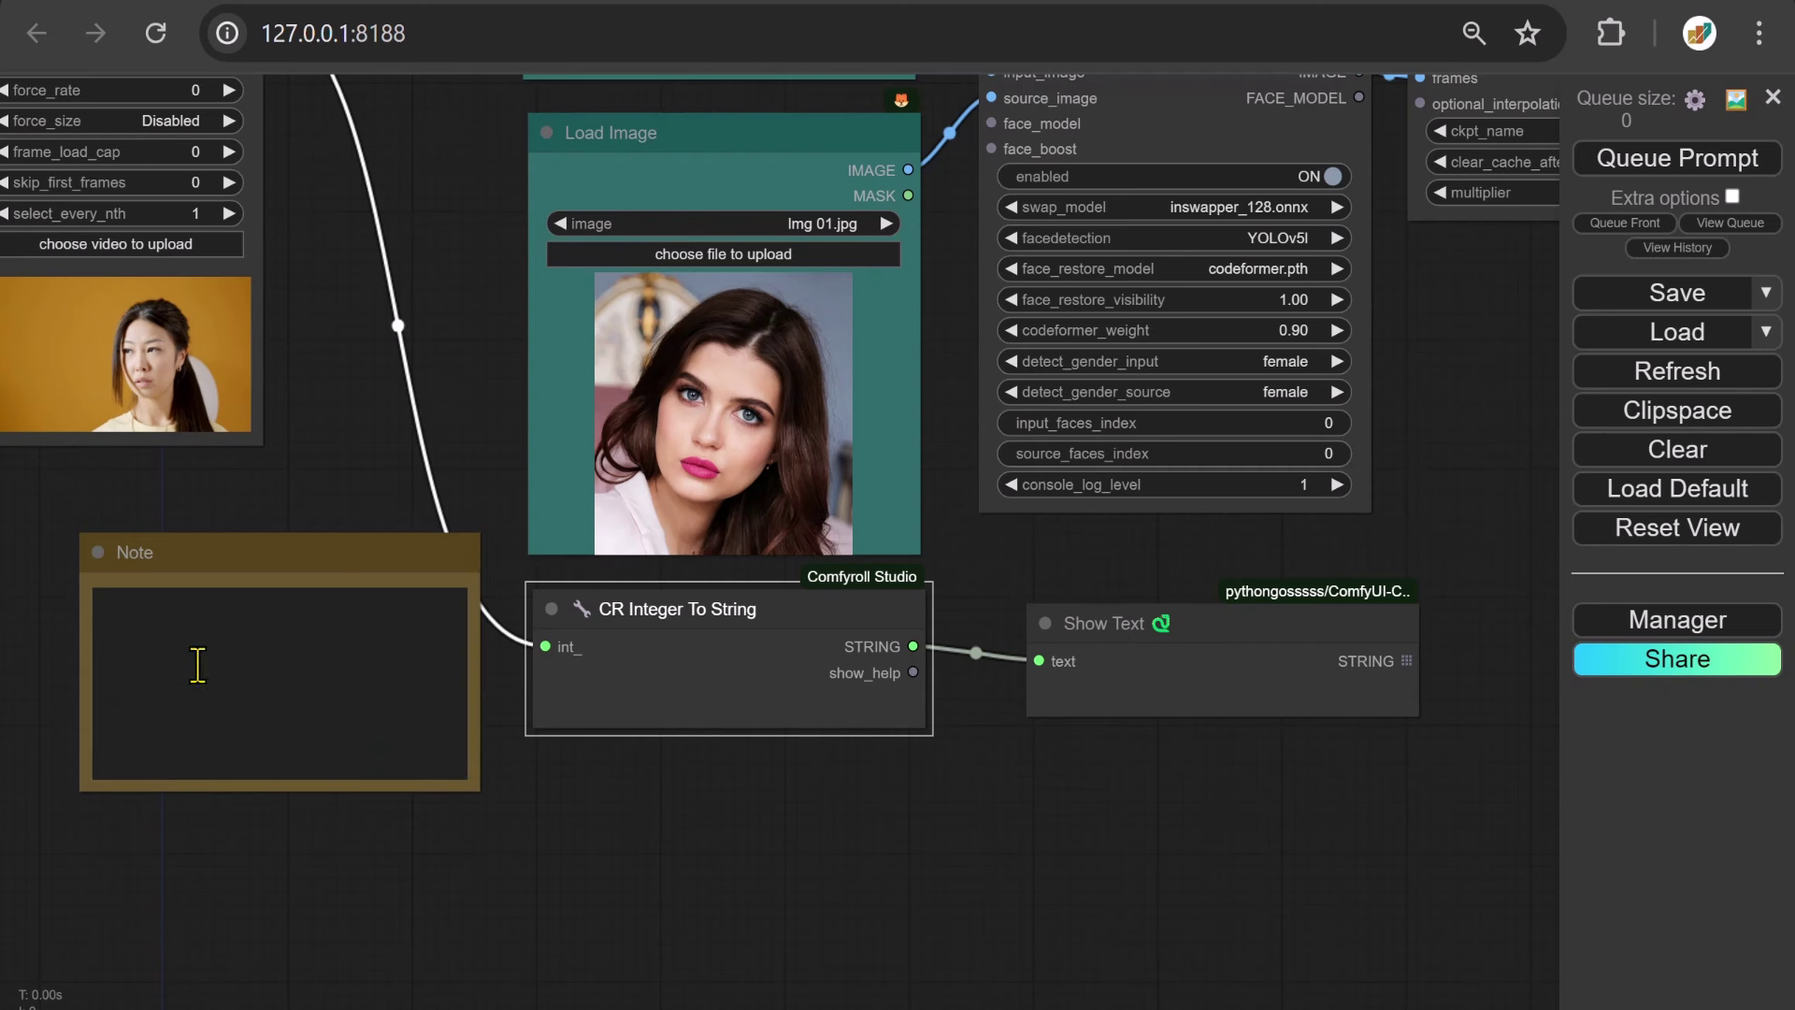
Write in the new Note: Use CR Integer to String for converting and displaying the Frame_count output
left_click(145, 628)
type("U")
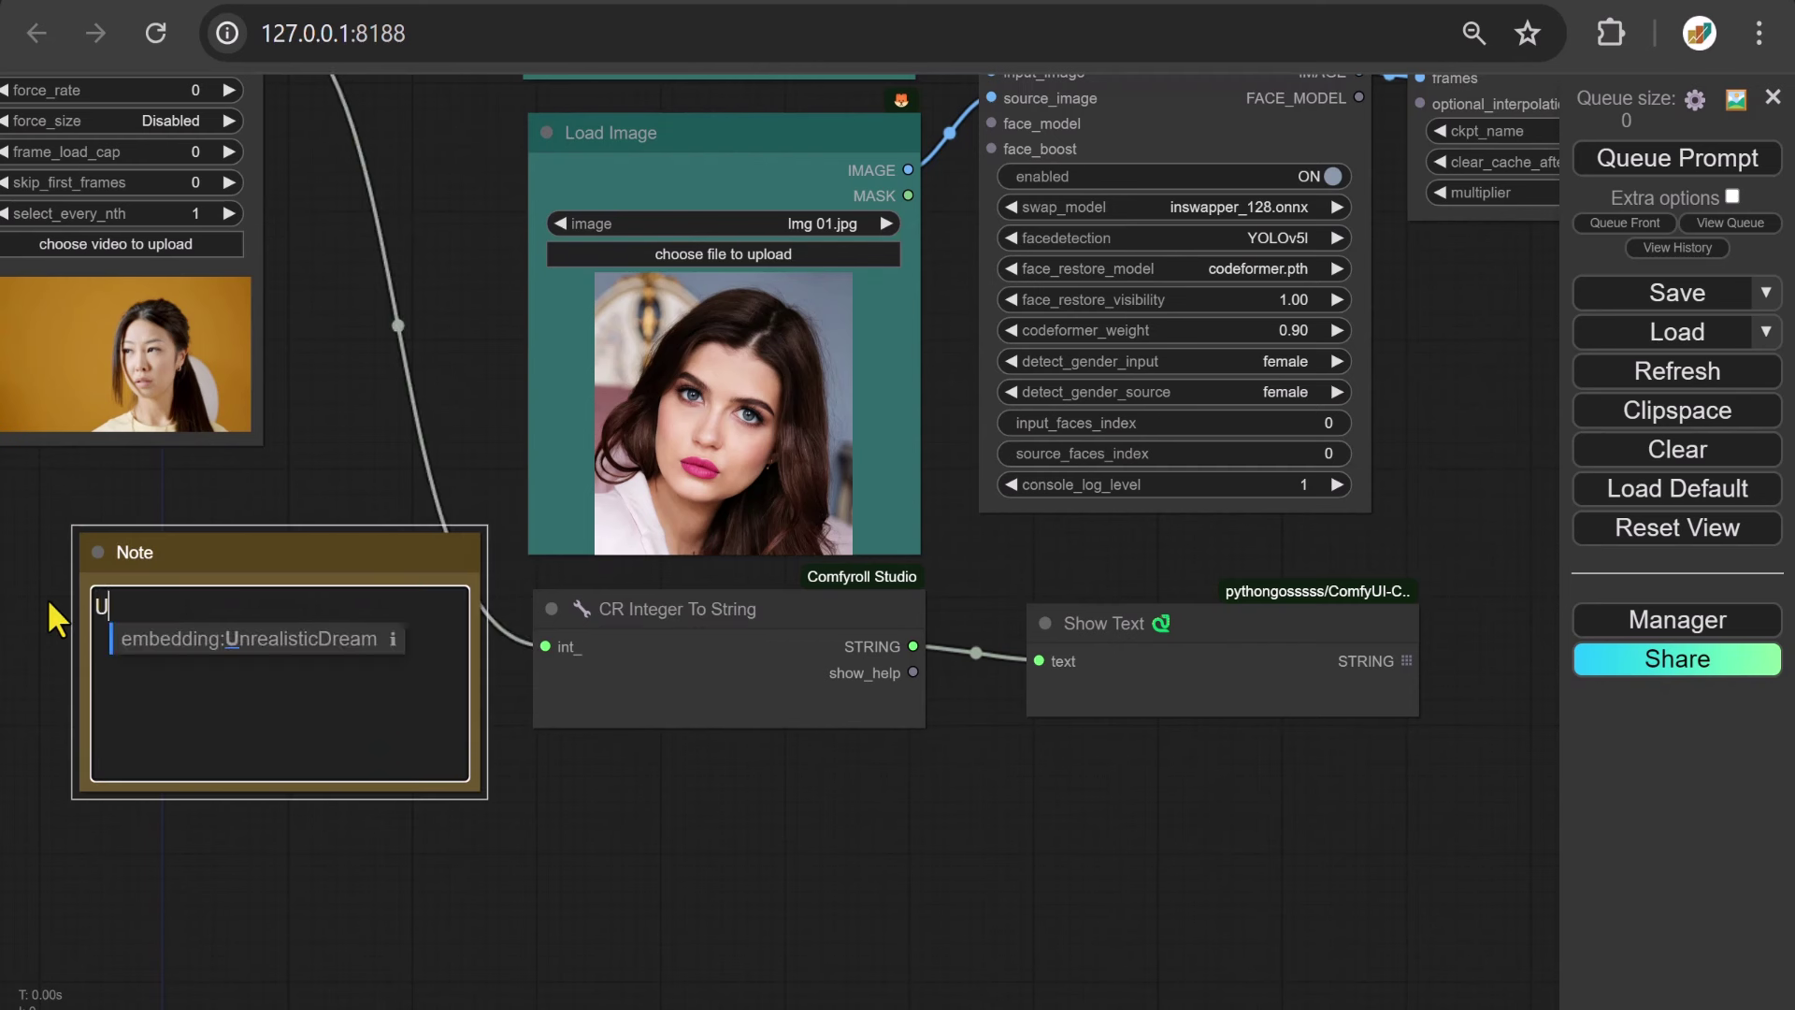
type("se CR Int")
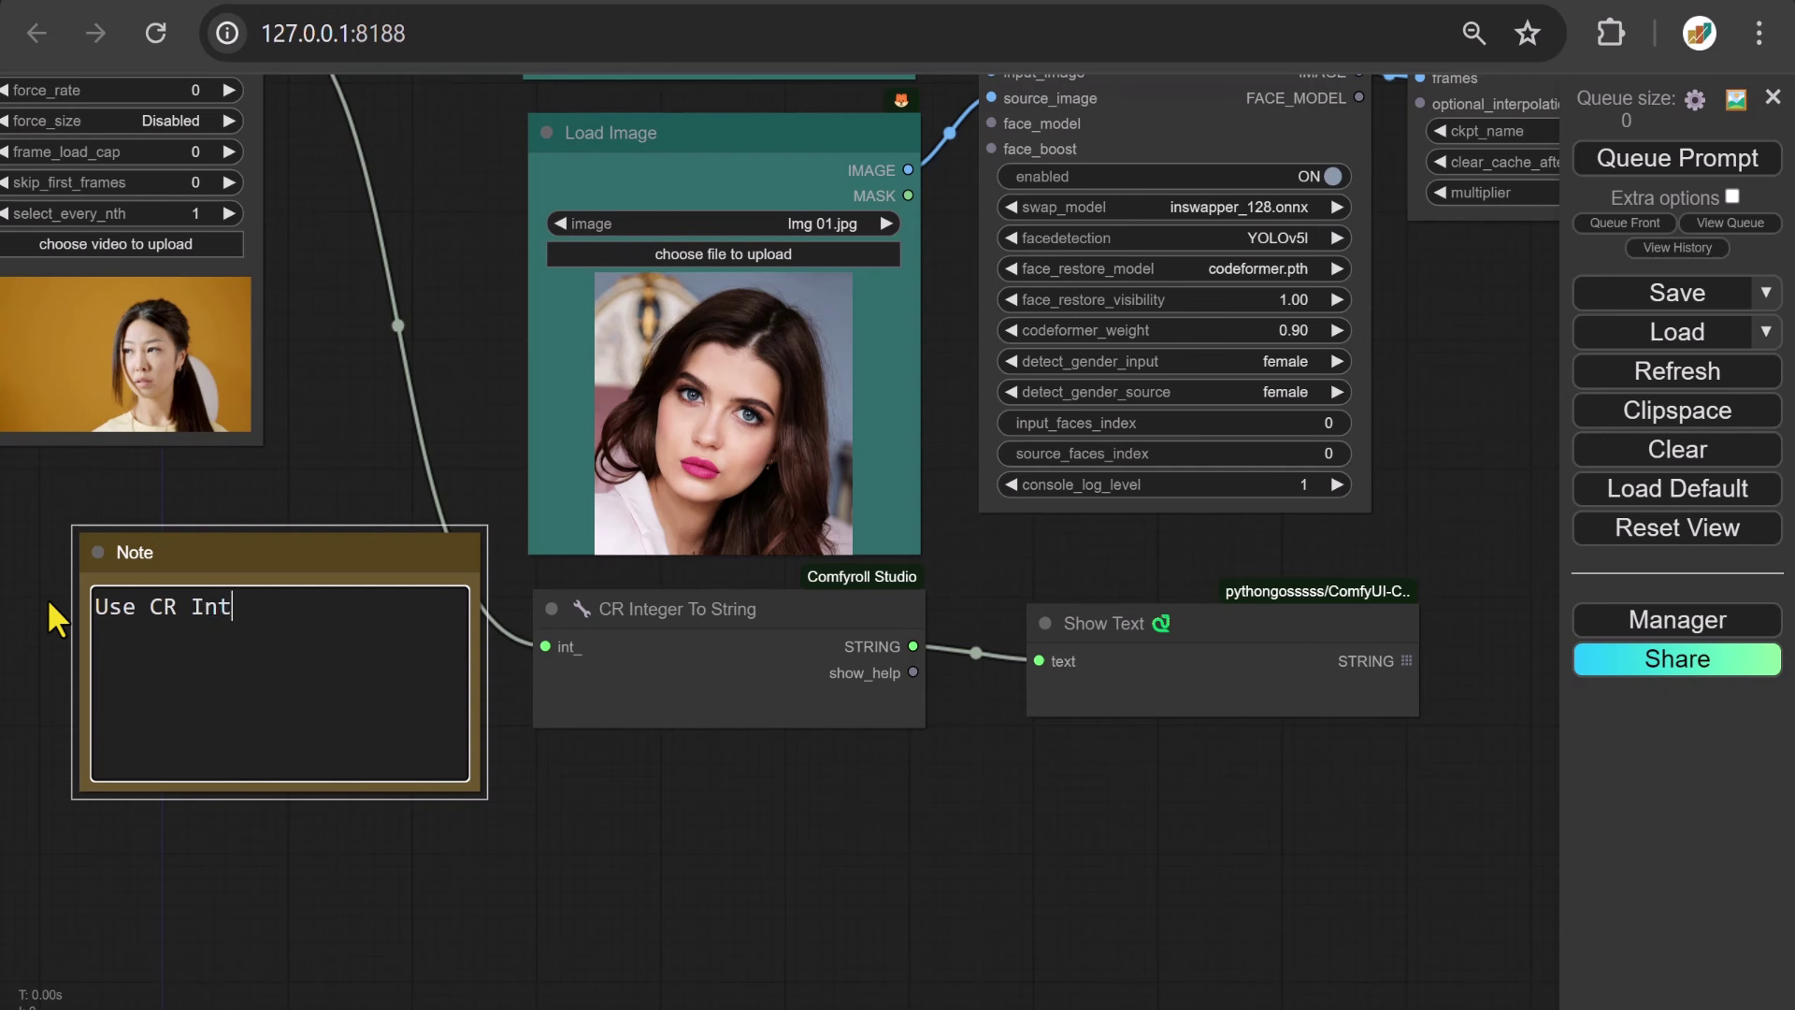
type("eger to Str")
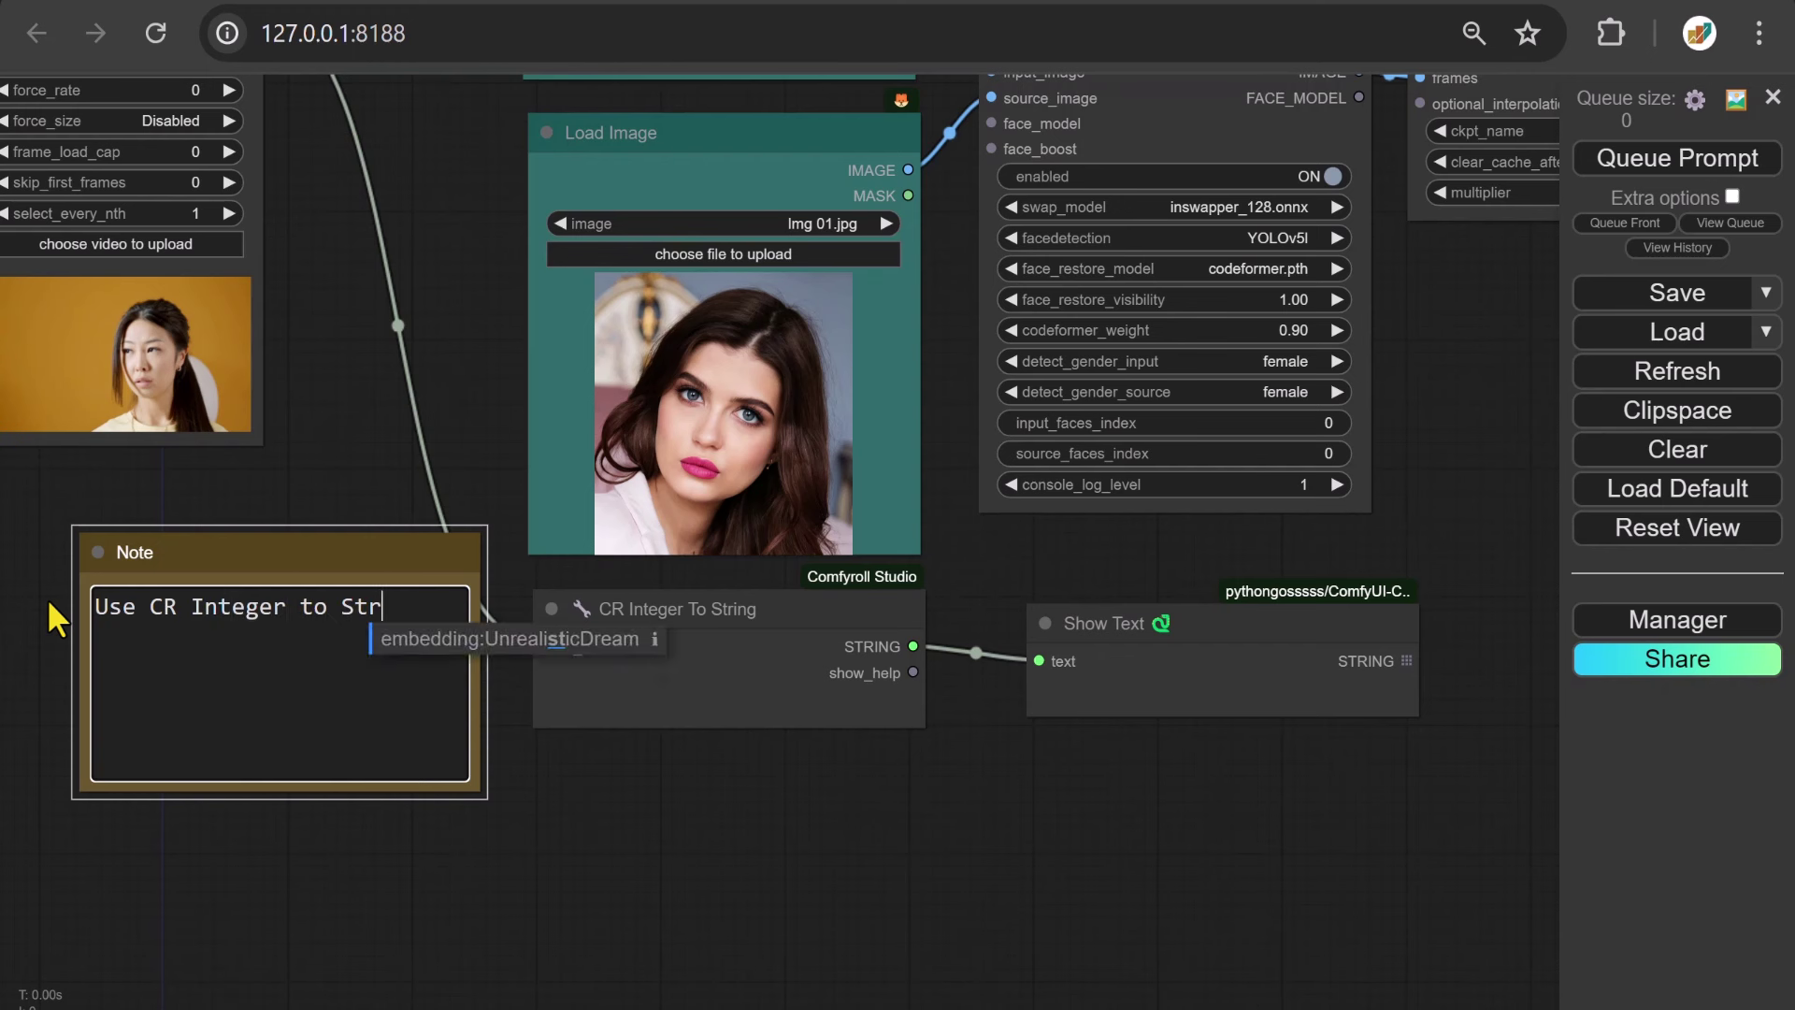
type("ing for c")
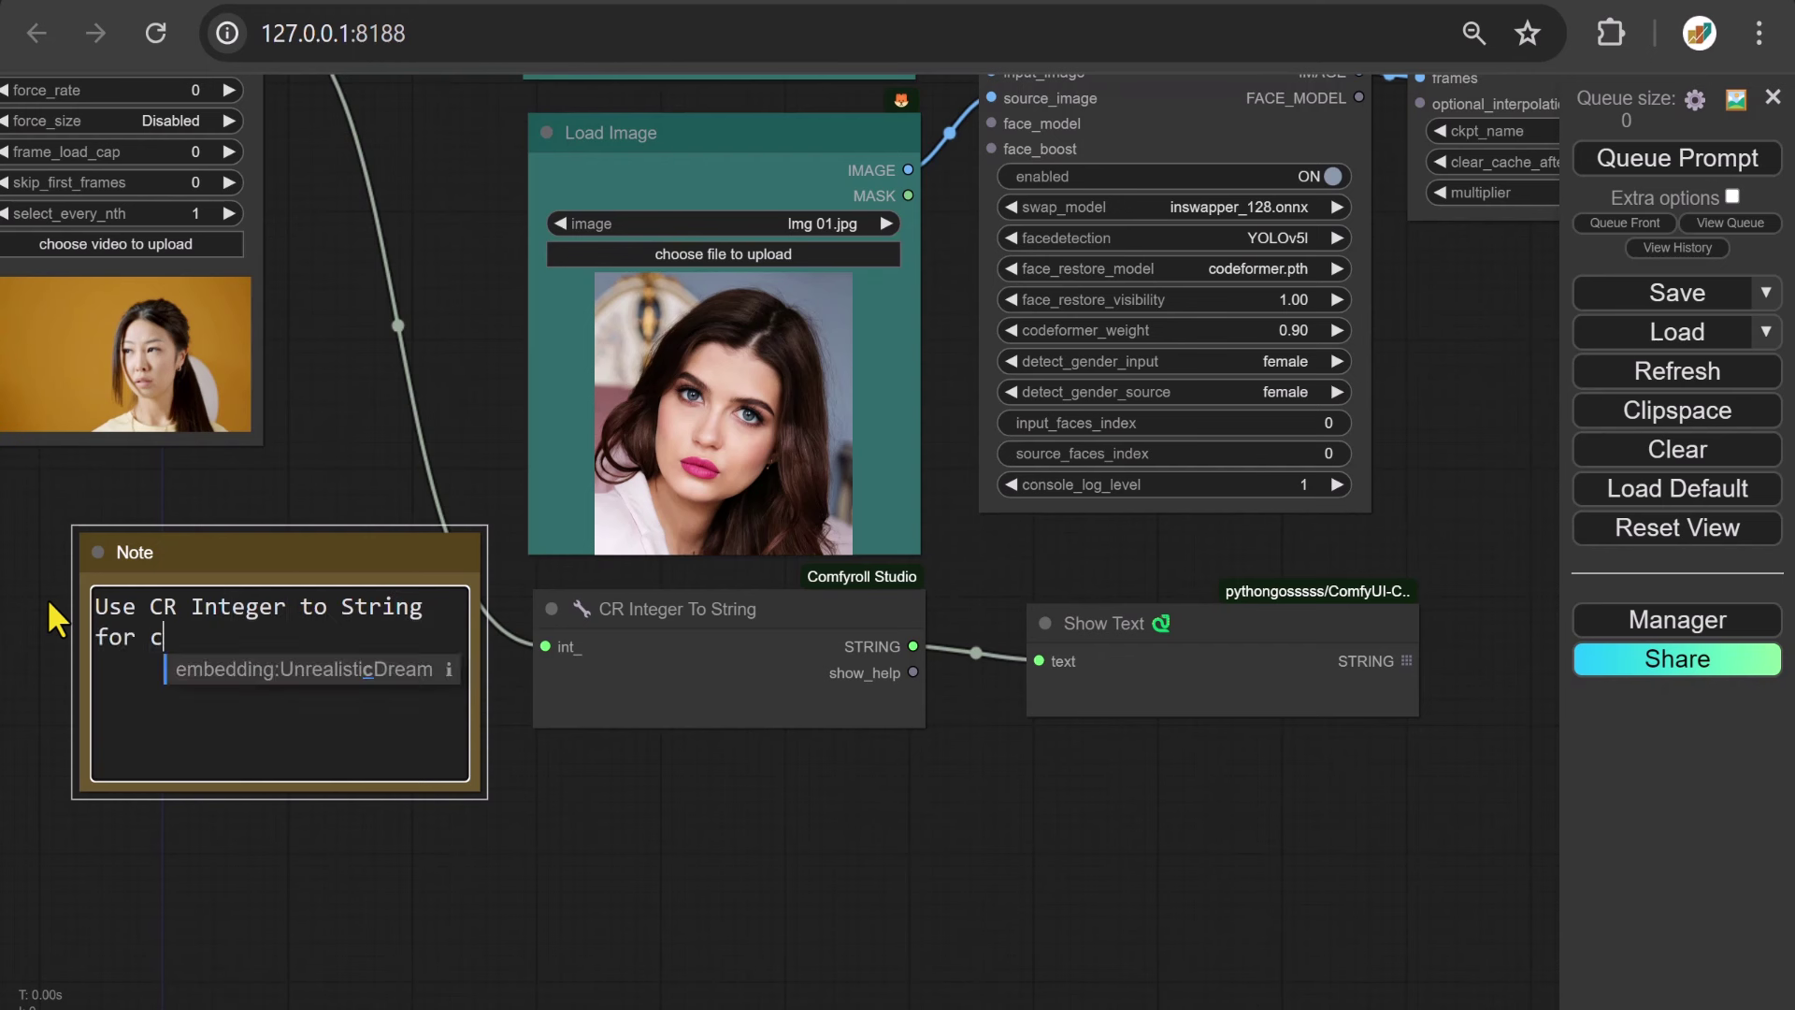
type("onverting and ")
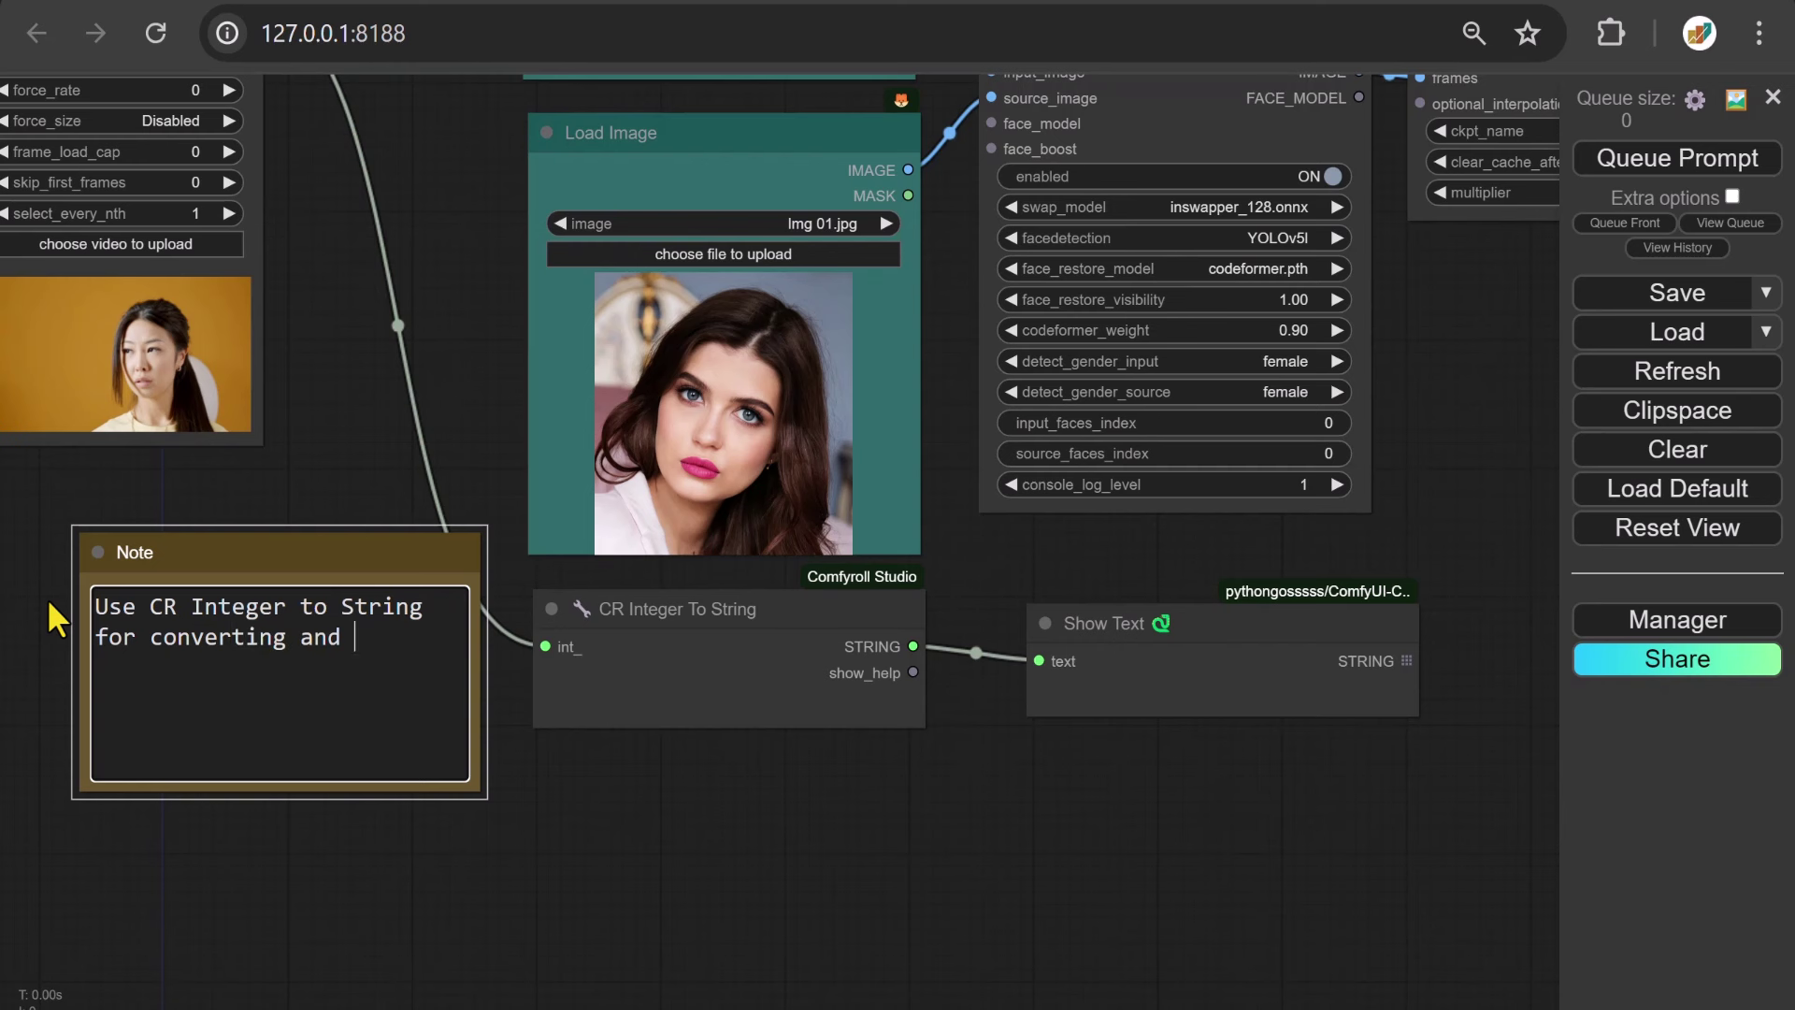
type("displaying the Frame_cou")
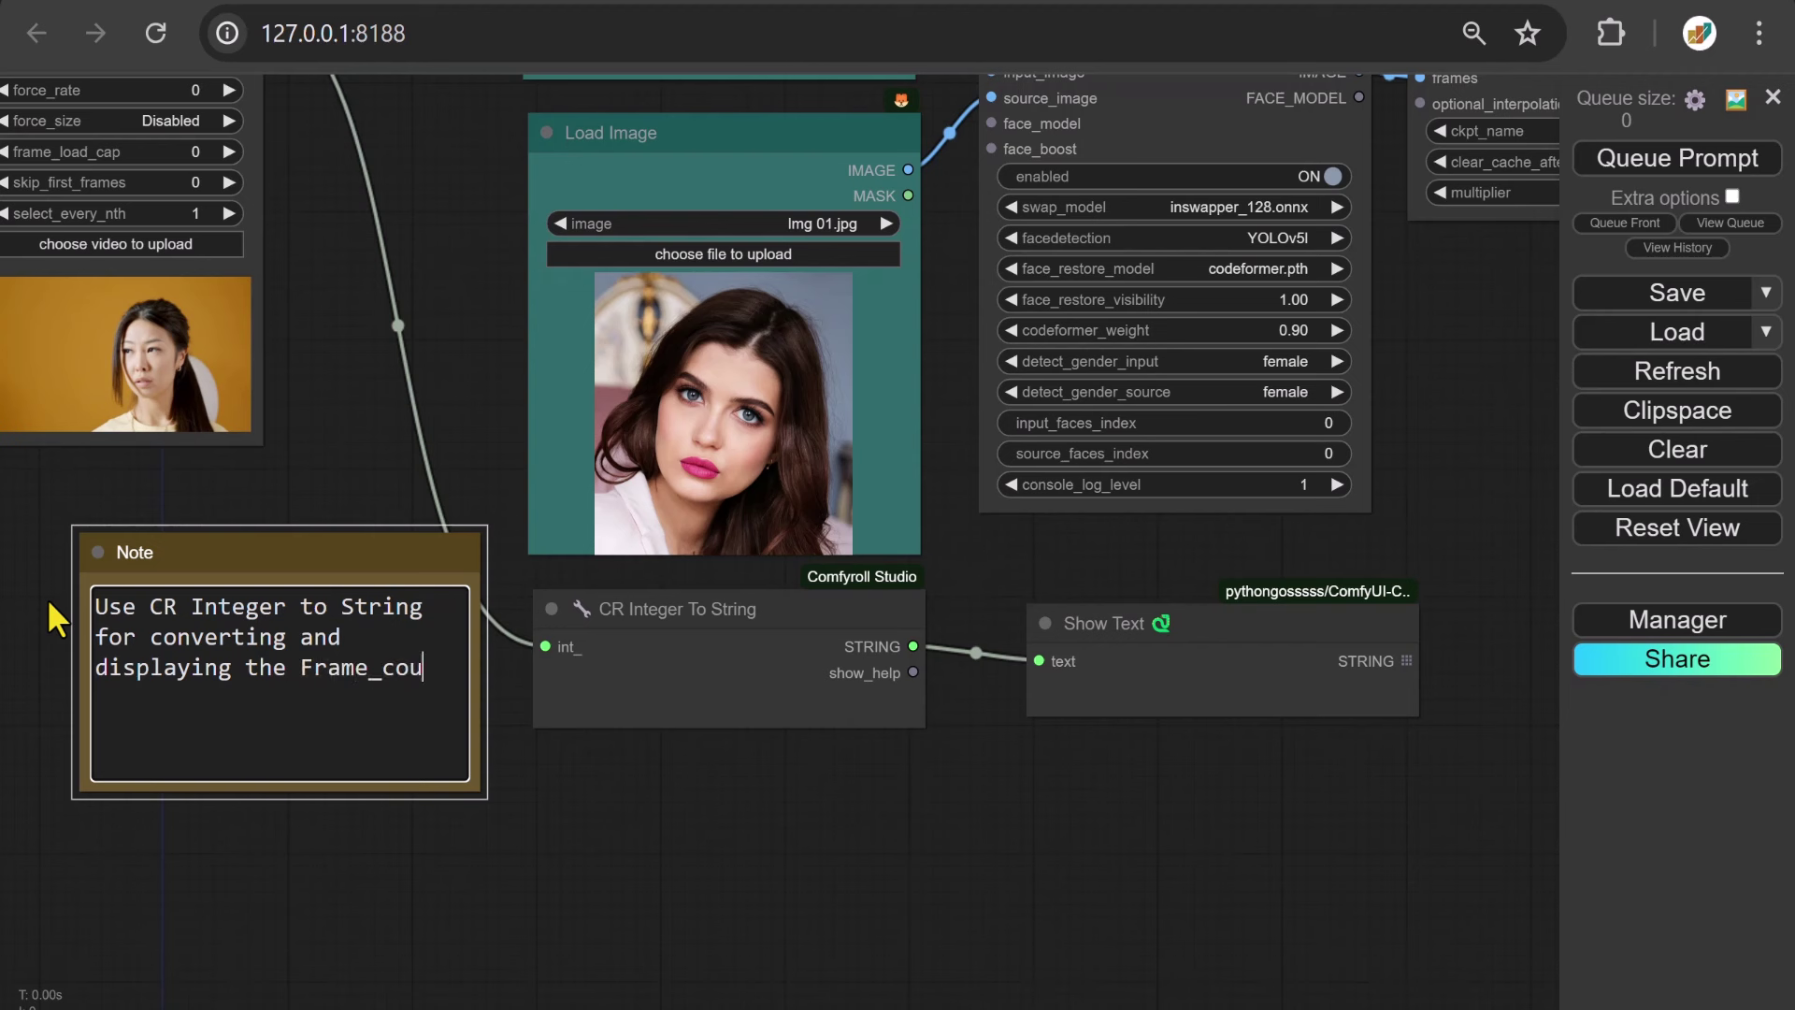
type("nt output.")
Add a second Video Combine node linked to the Upscale Image By node's IMAGE output and place it beside the existing Video Combine node
left_click_drag(458, 173, 2, 695)
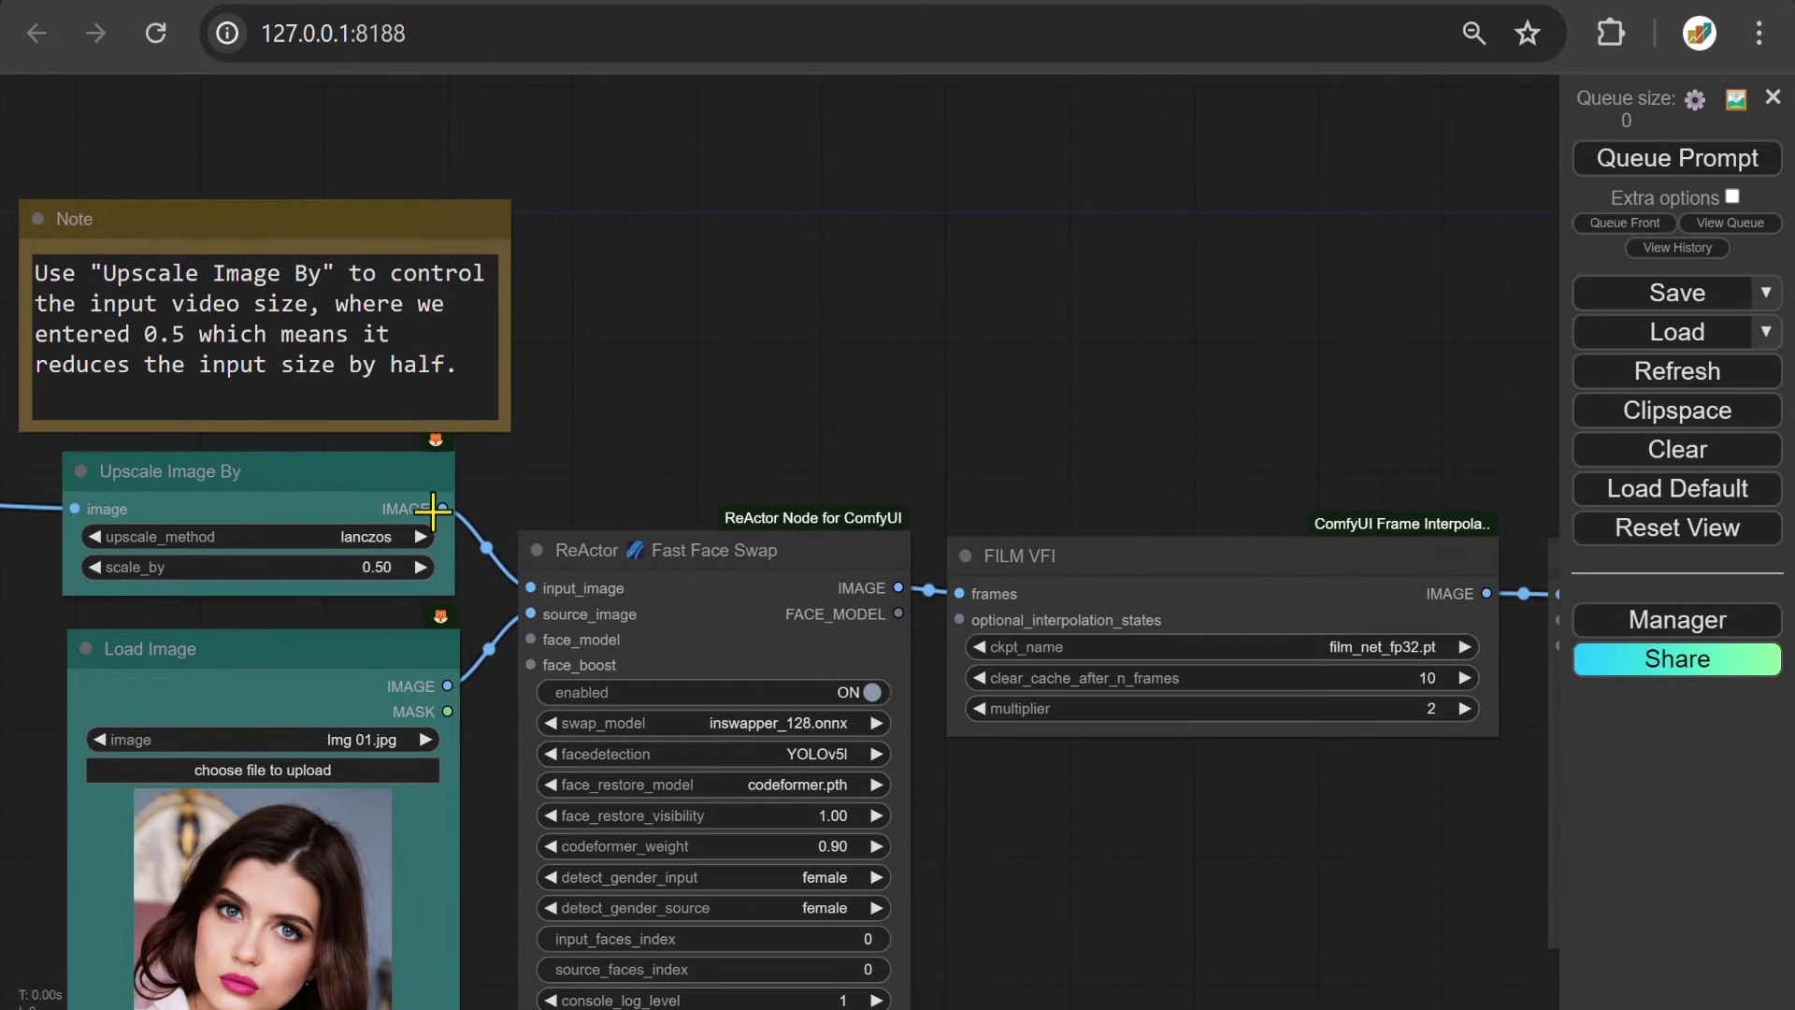
left_click_drag(433, 509, 1151, 190)
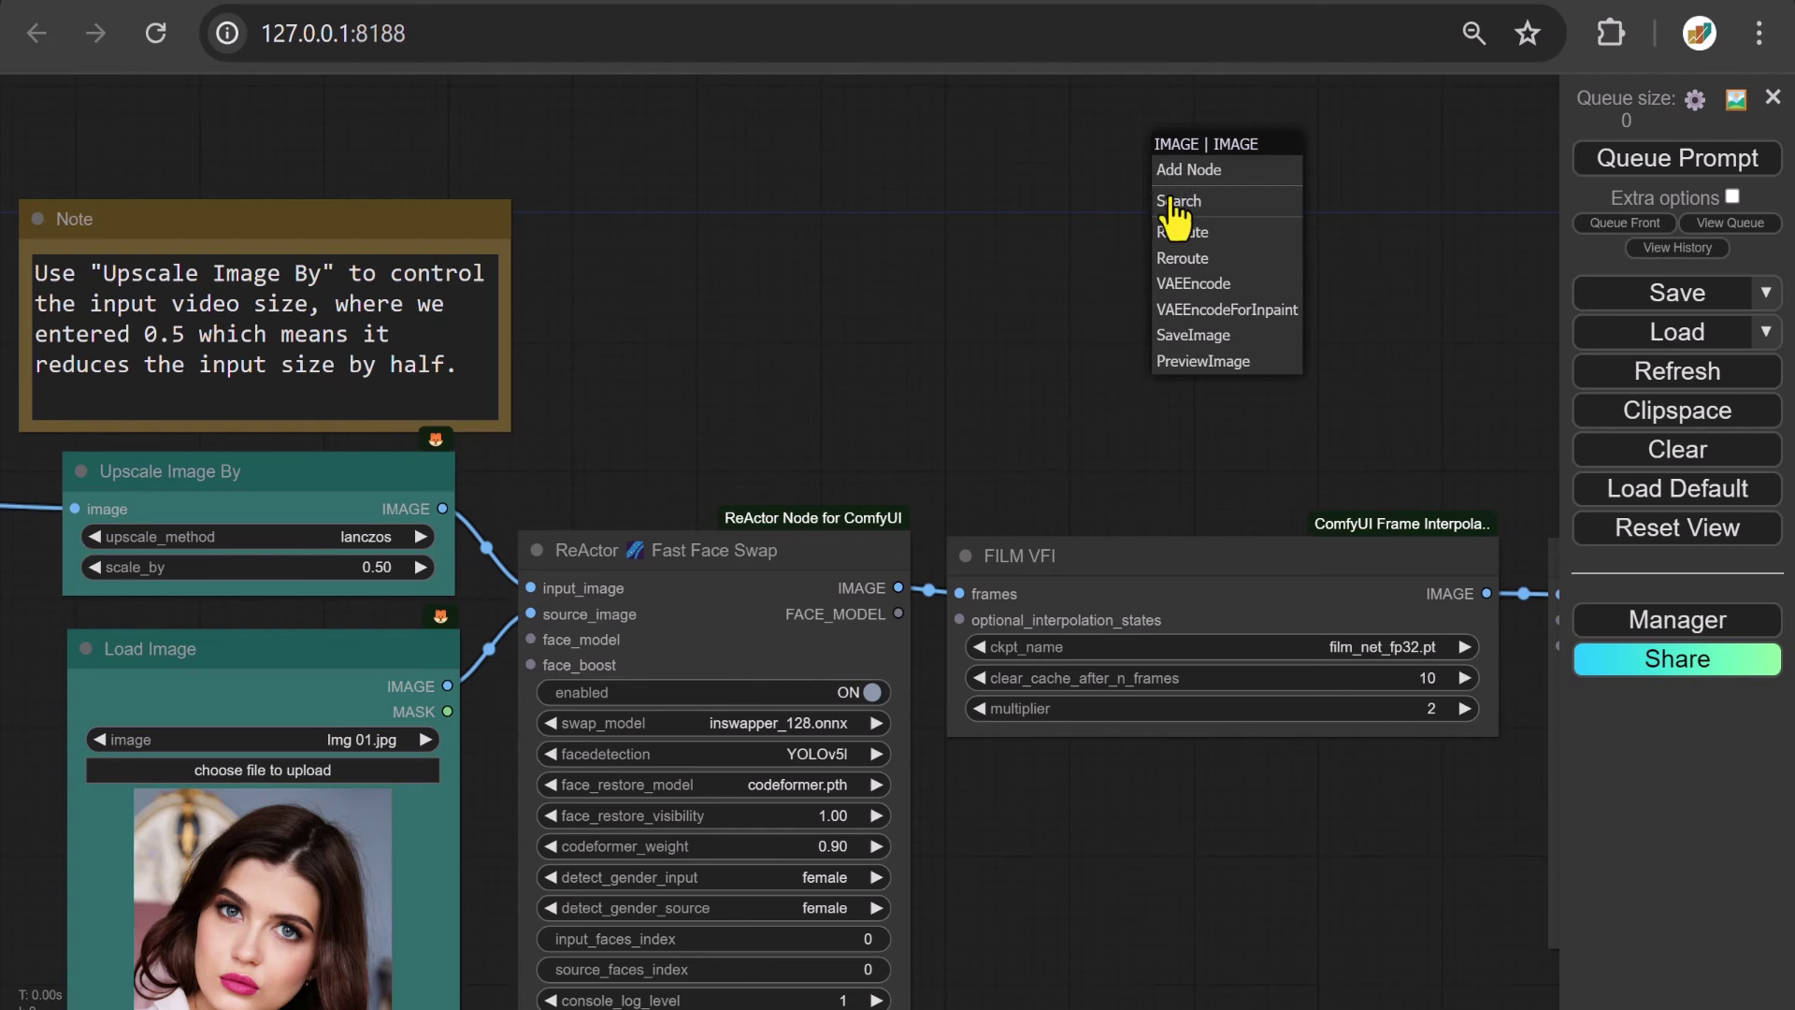
left_click(1173, 202)
type("video")
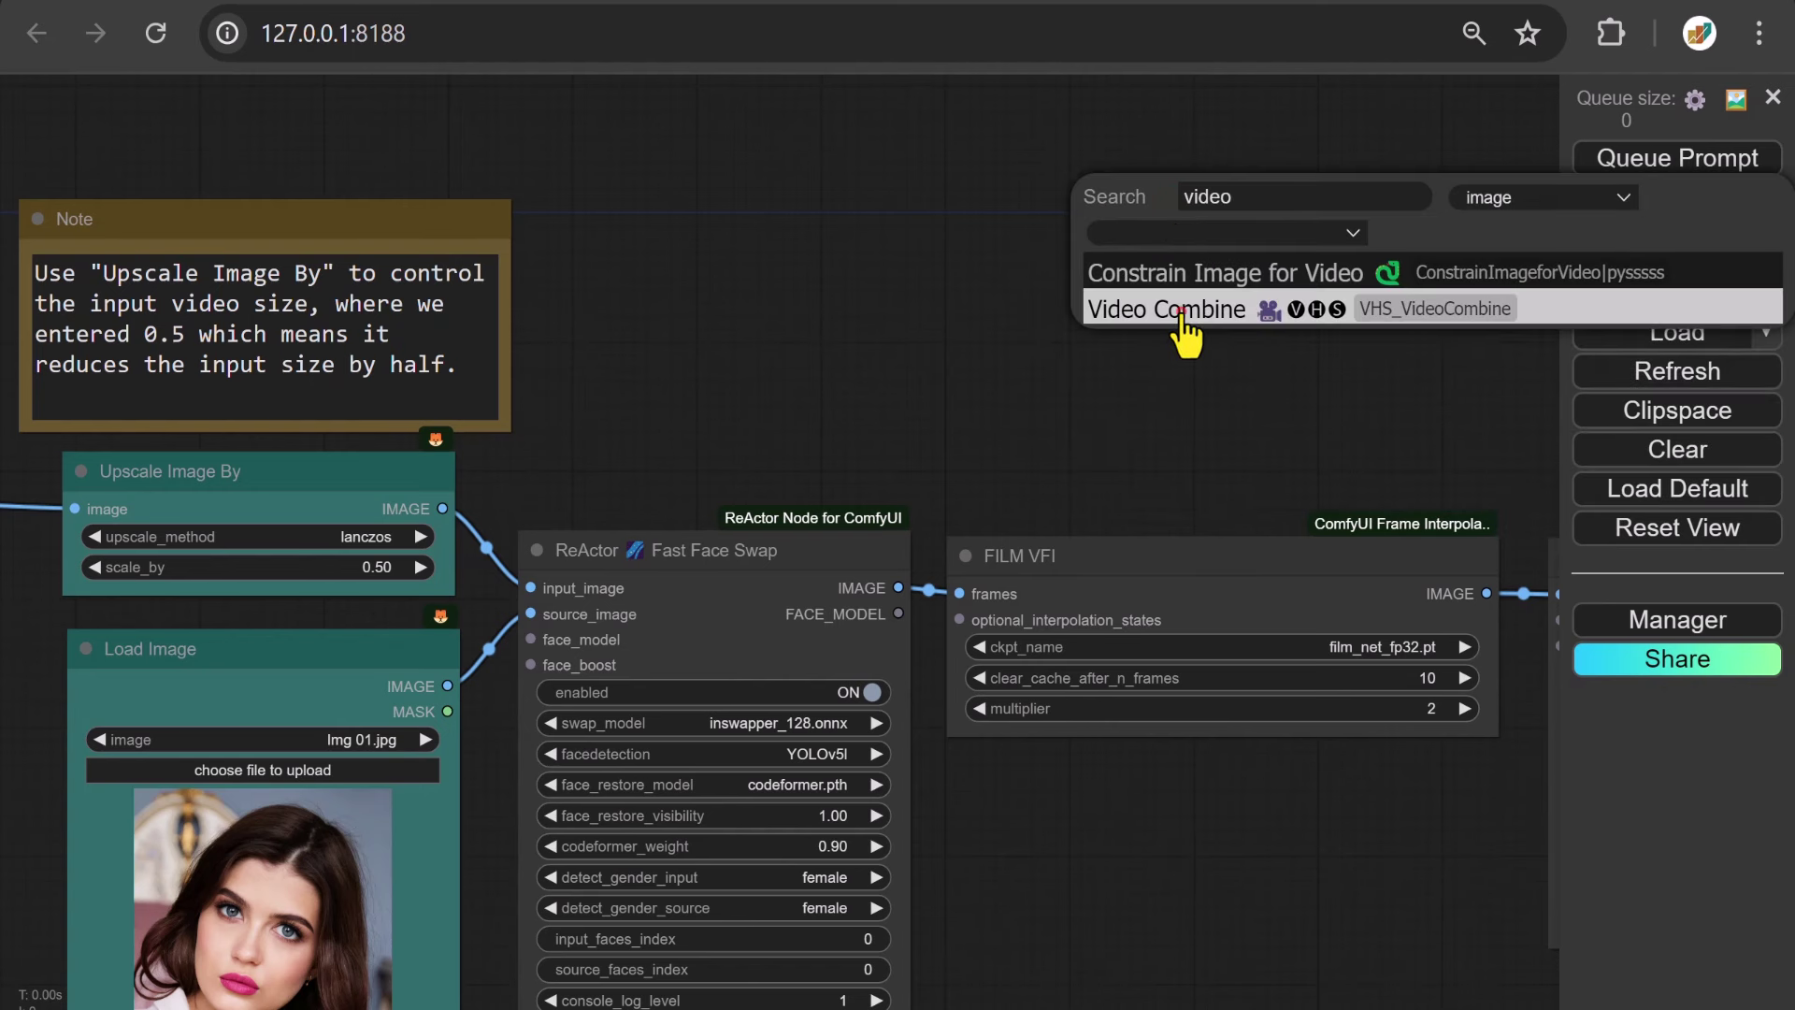
left_click(1183, 312)
left_click_drag(1048, 374, 312, 361)
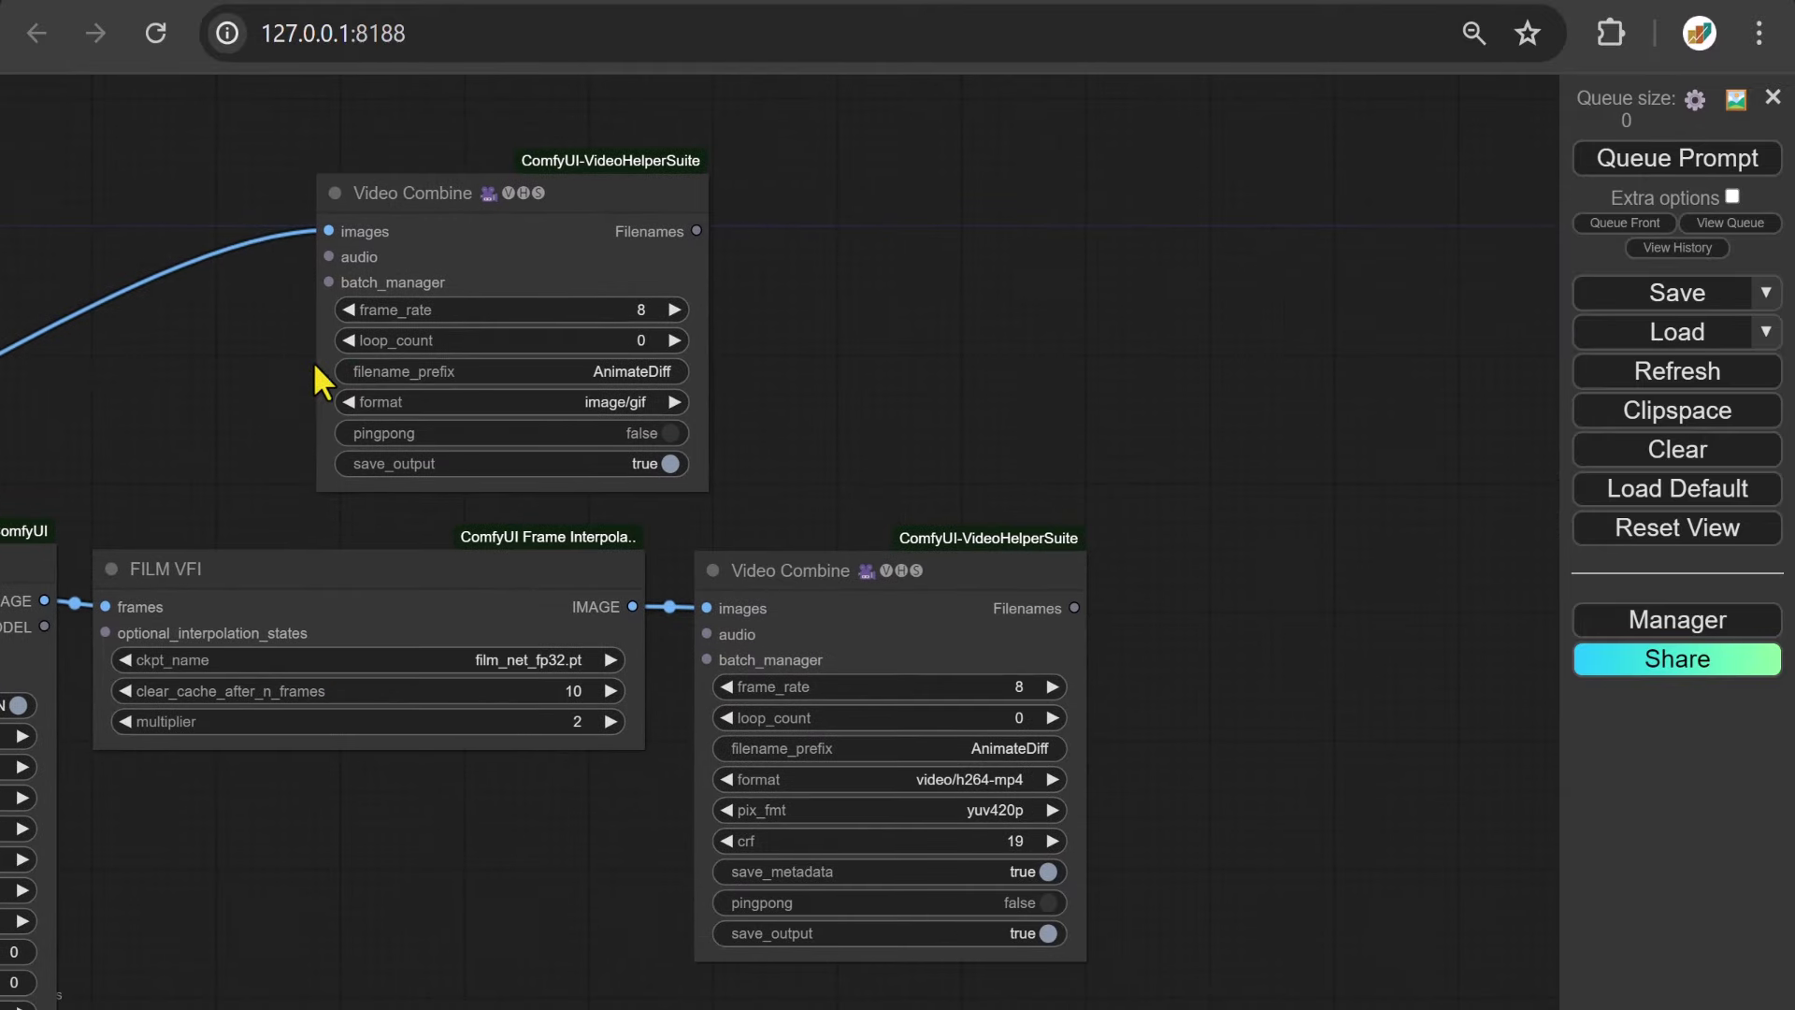
left_click_drag(405, 197, 1220, 478)
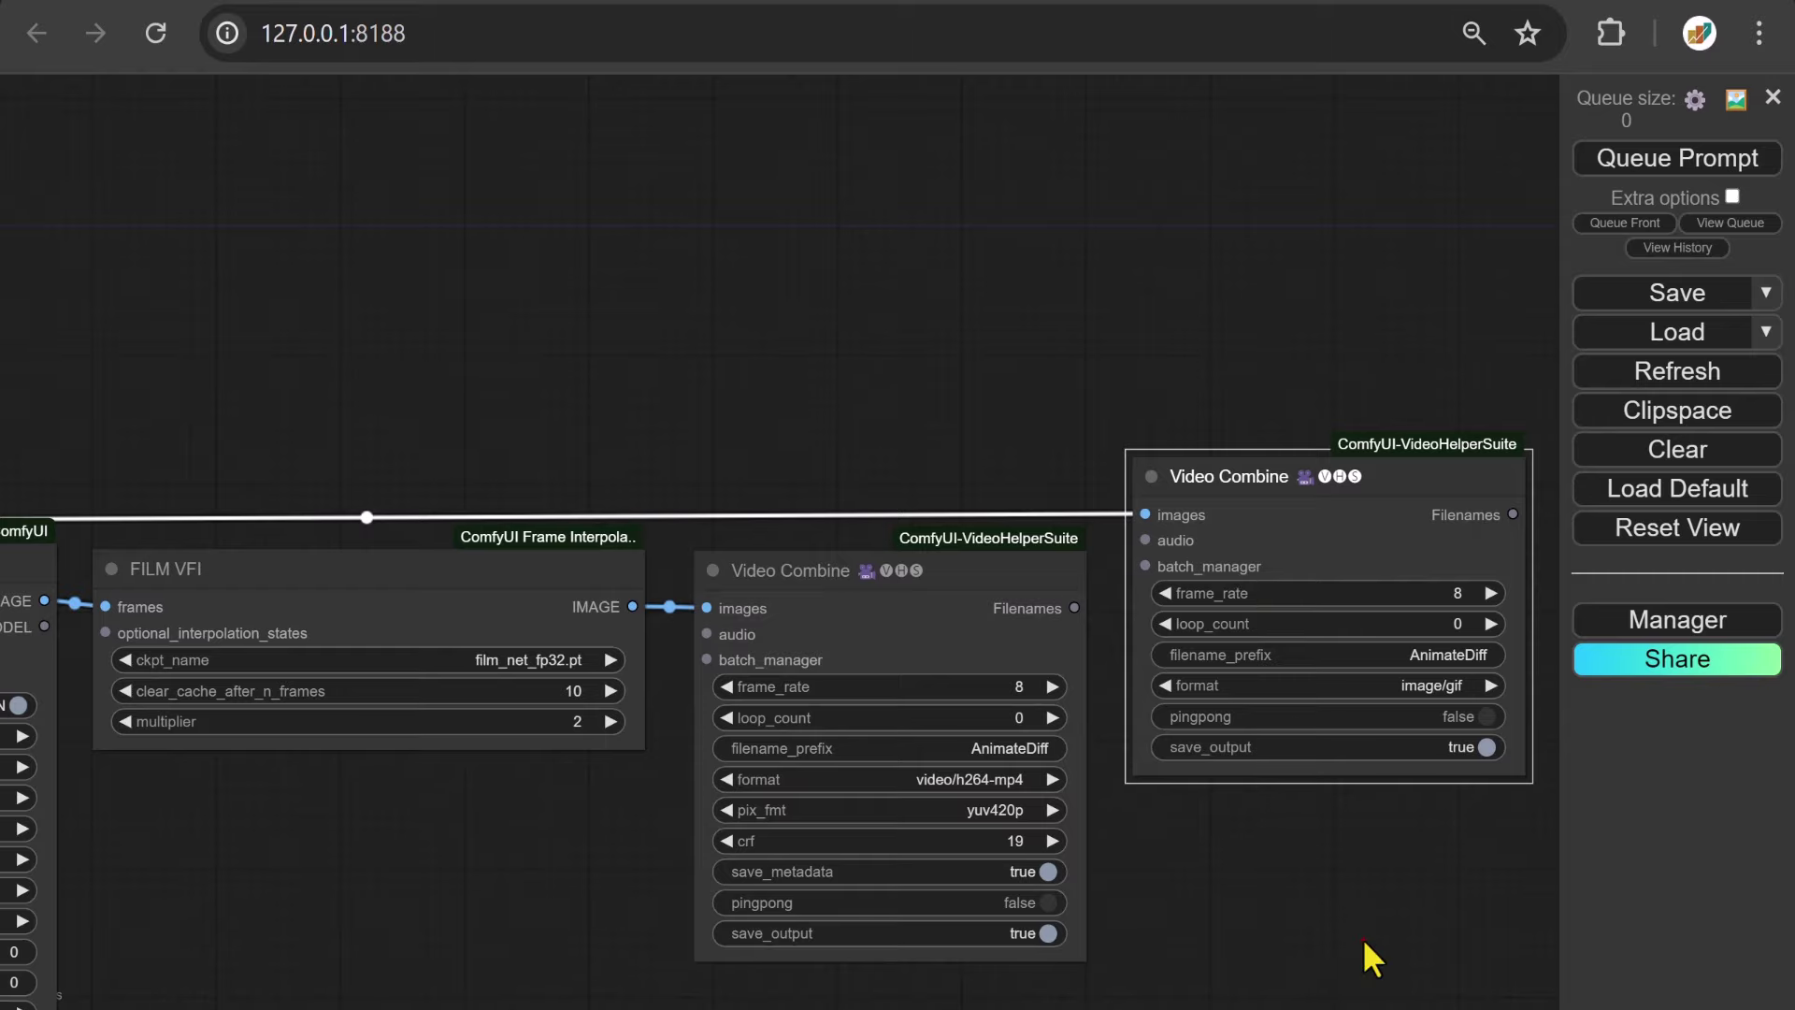
left_click_drag(1373, 958, 1255, 668)
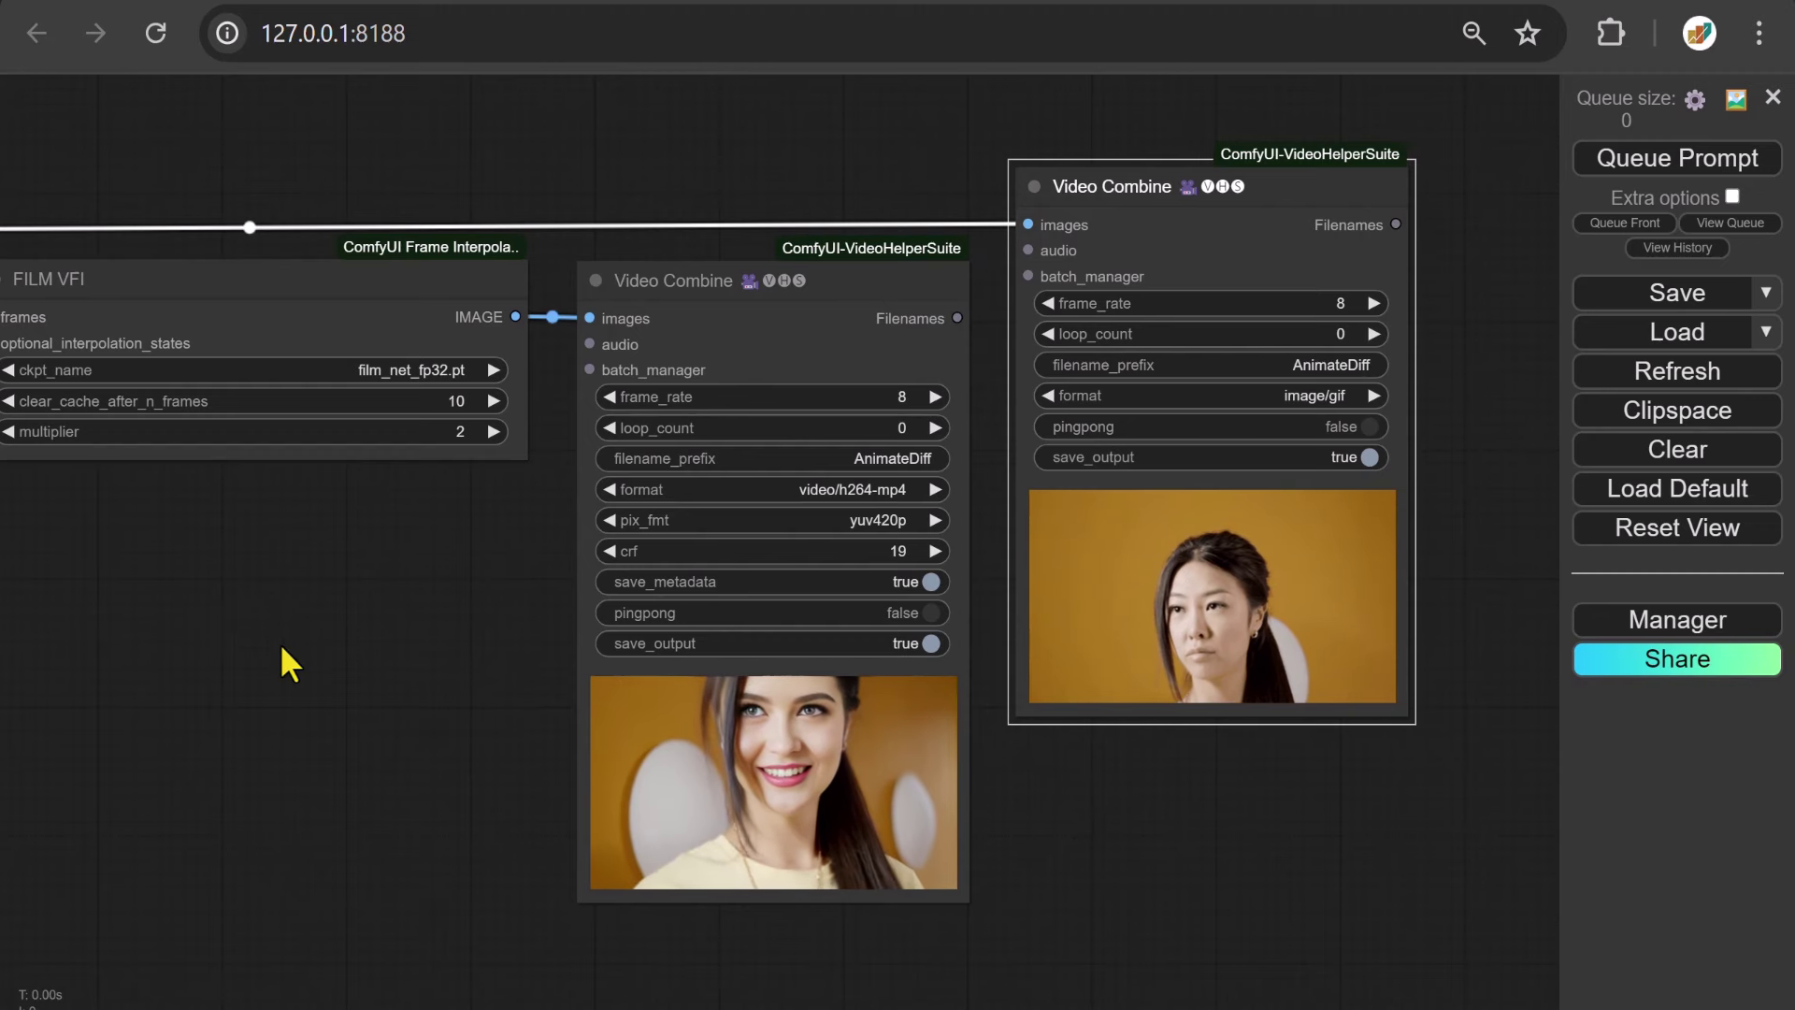
Add a Note node above the ReActor Fast Face Swap node and enlarge it
left_click_drag(162, 537, 1195, 852)
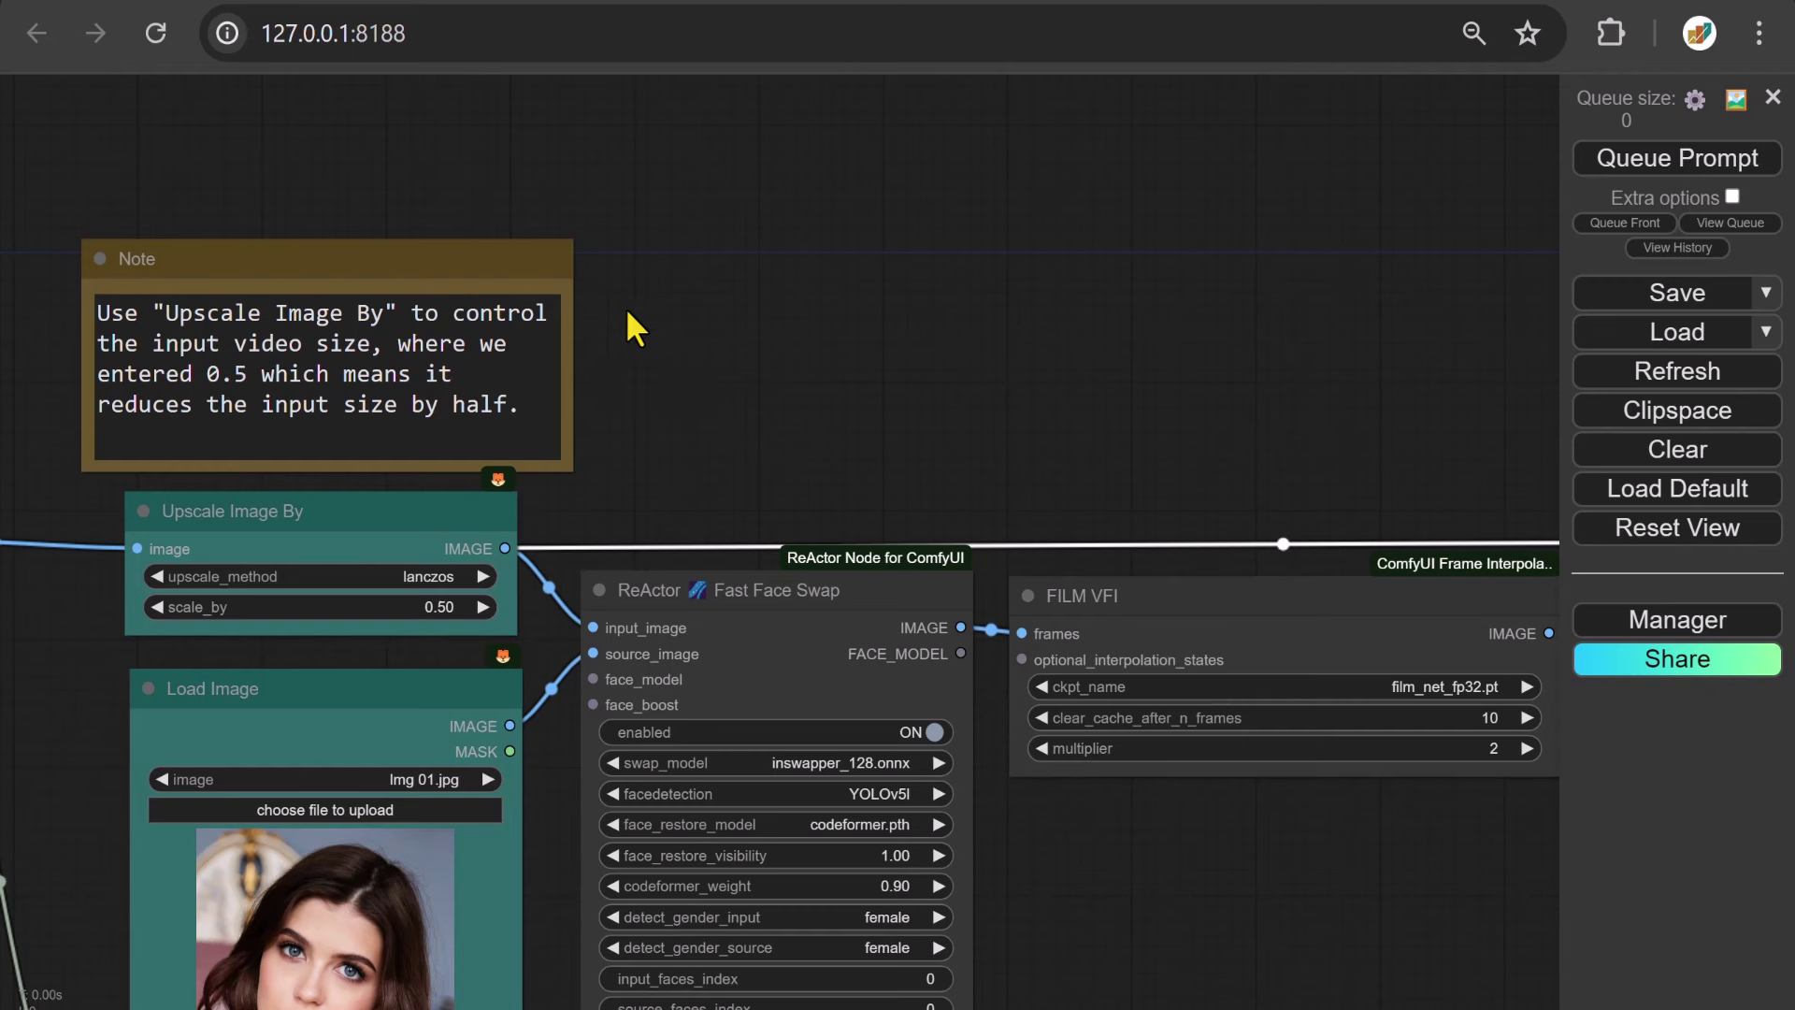
right_click(619, 299)
left_click(636, 302)
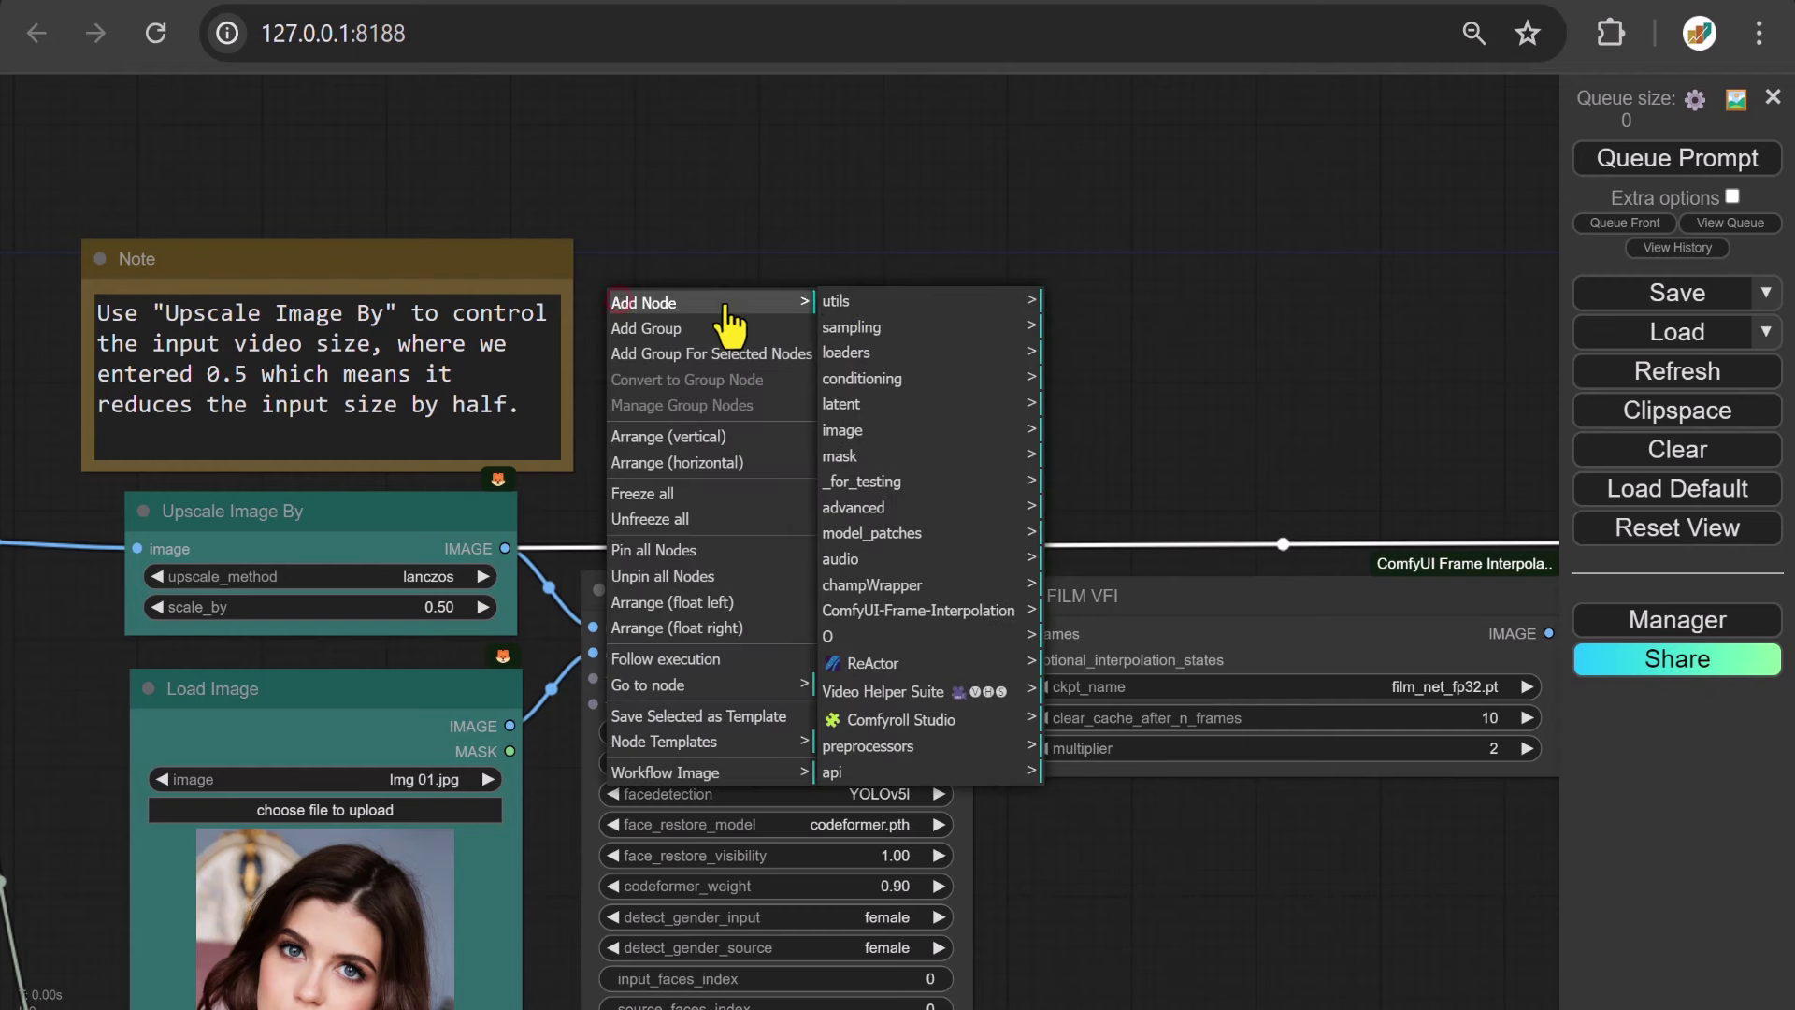
left_click(854, 304)
left_click(1063, 308)
left_click_drag(862, 360, 1003, 524)
Write in the new Note: With ReActor, you can easily swap the faces of one or more characters in images or videos
left_click(675, 360)
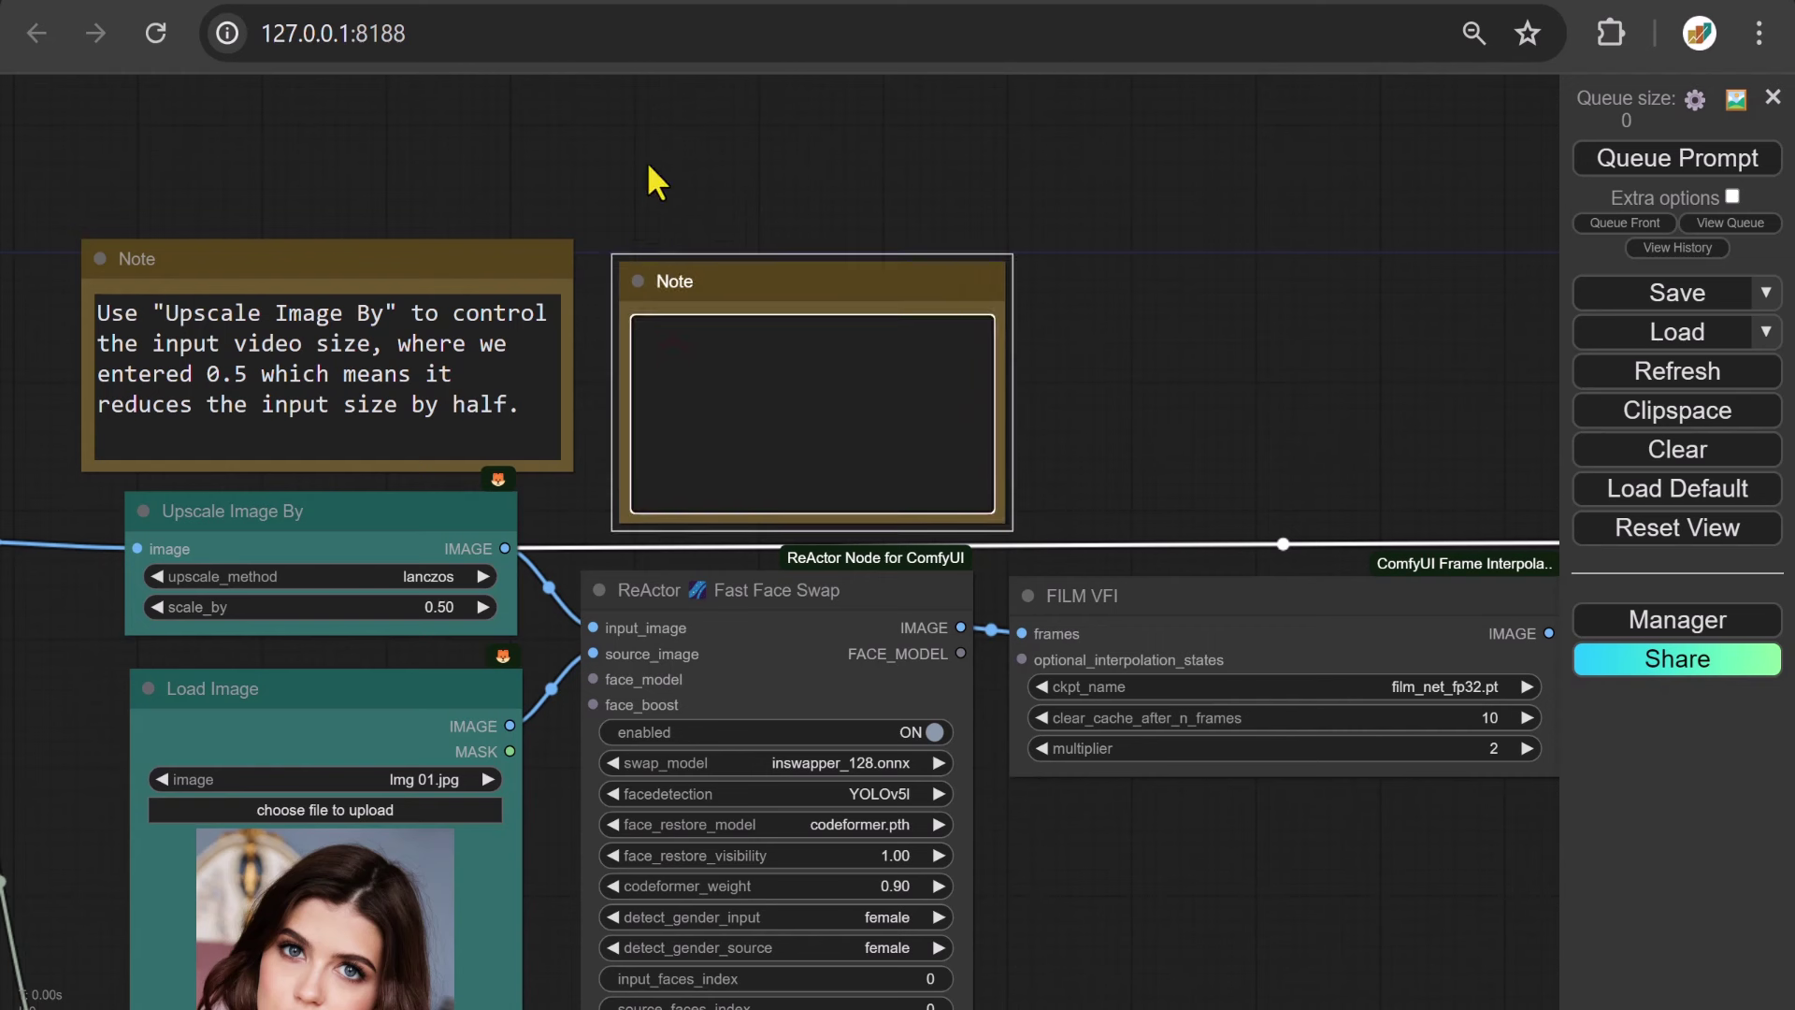
type("With ReAct")
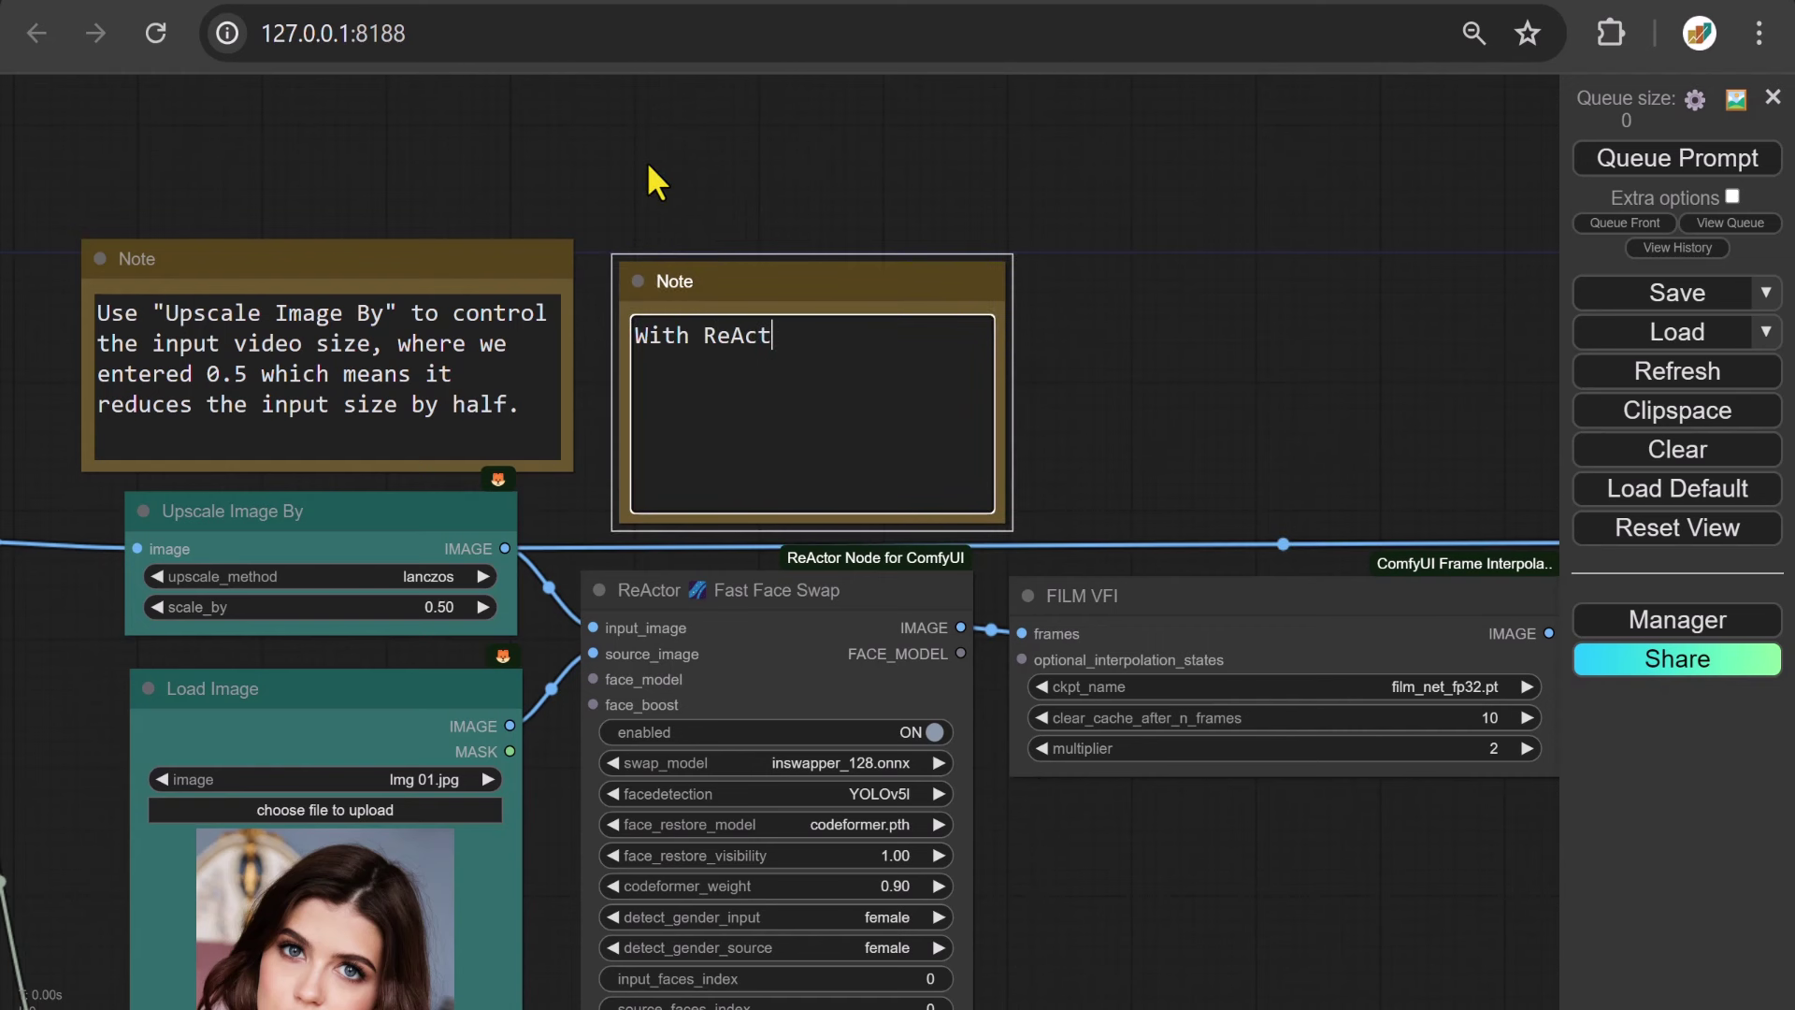
type("or, you can easily swap the faces")
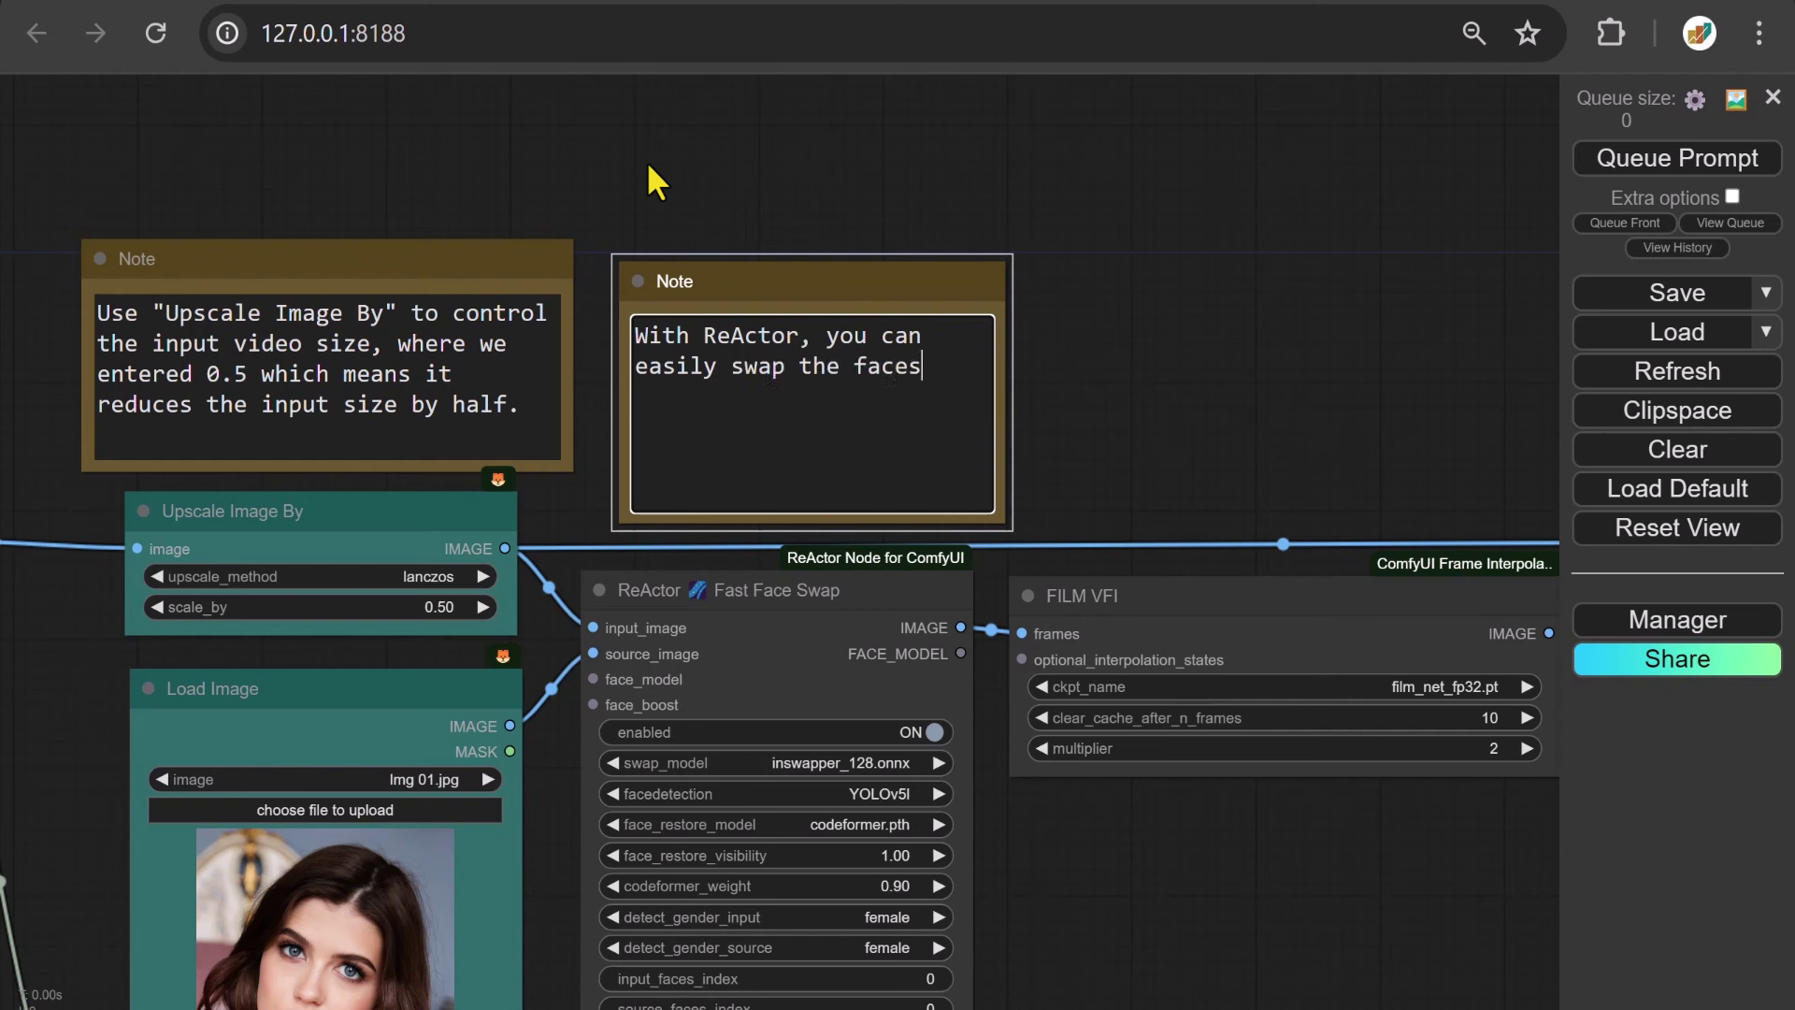
type(" of one or more ch")
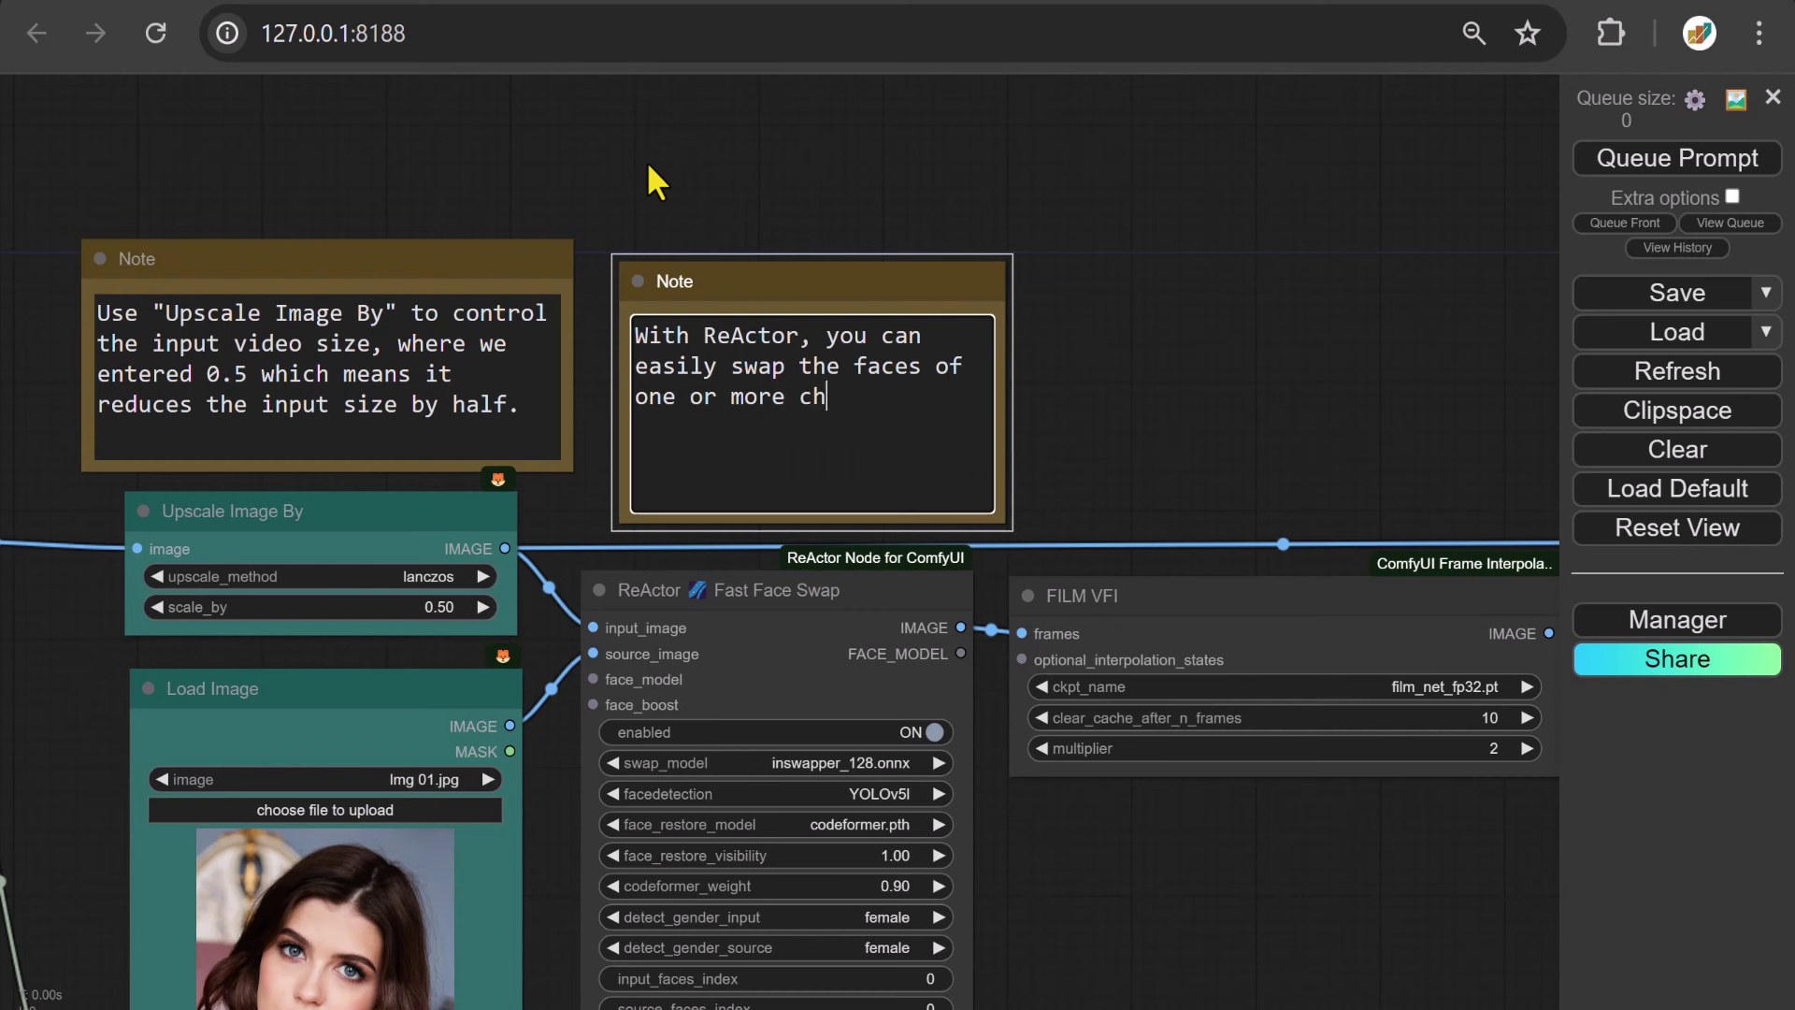
type("aracters in ima")
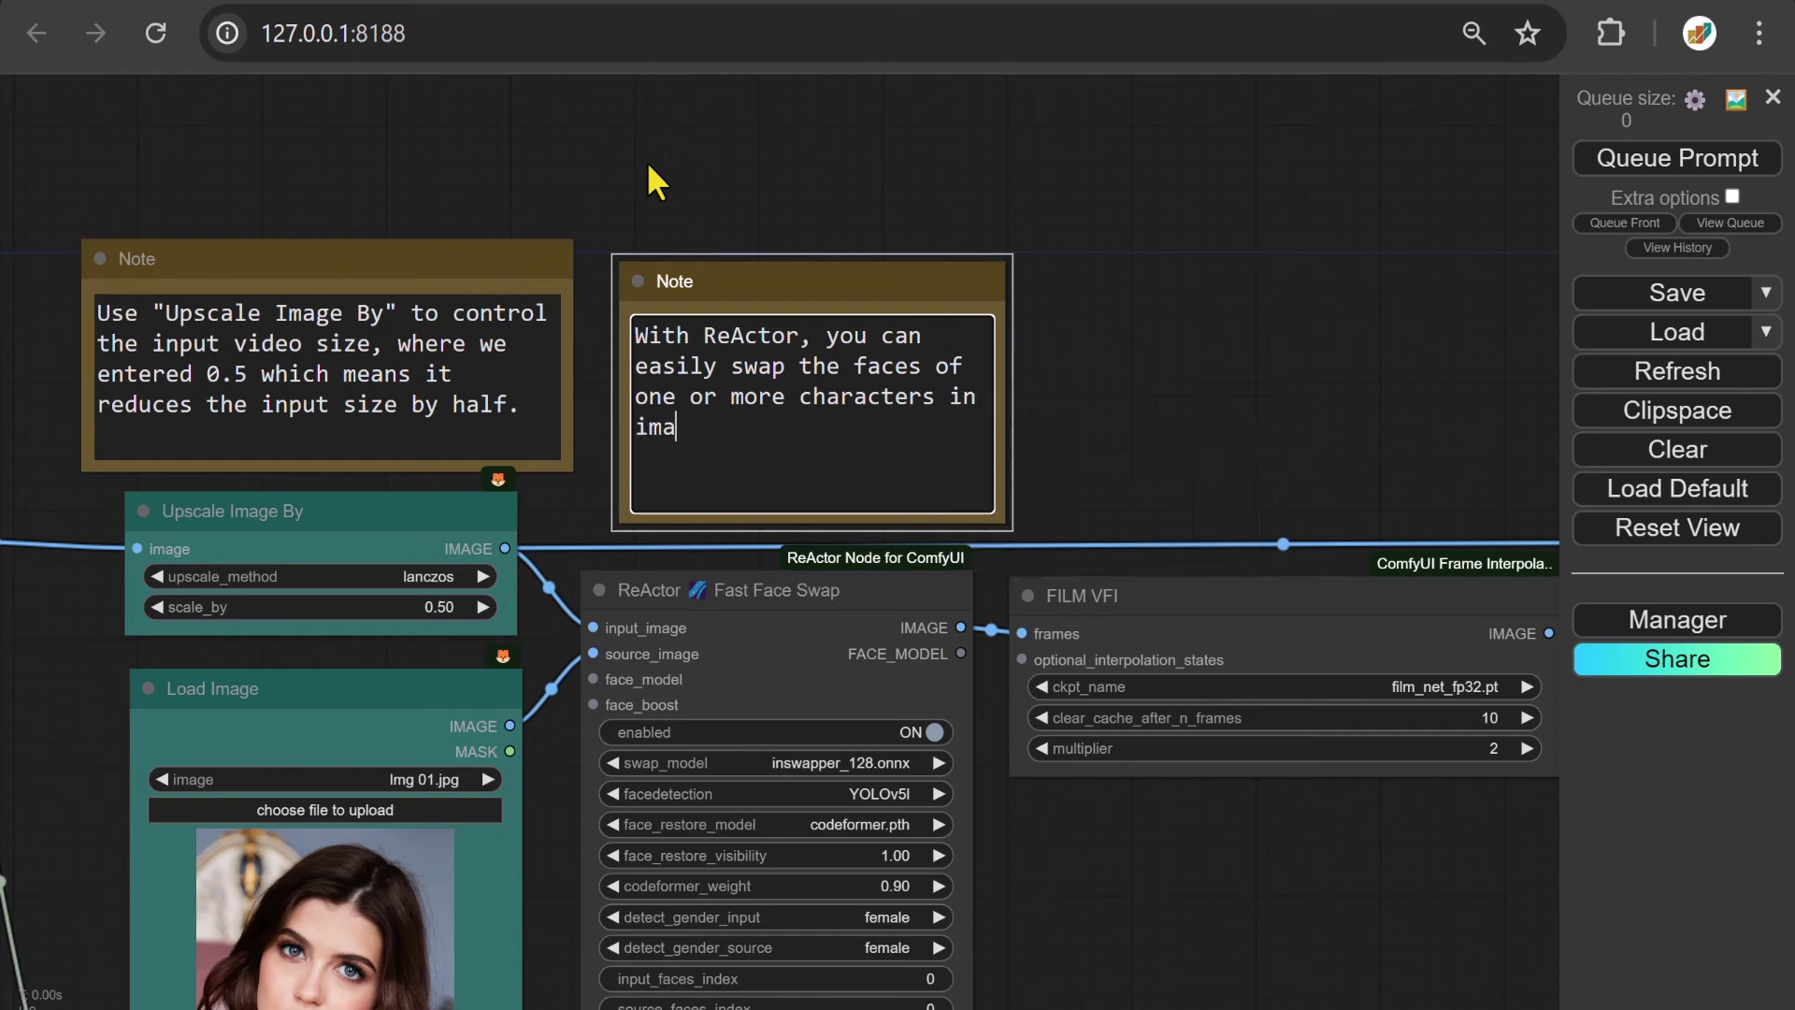
type("ges or videos.")
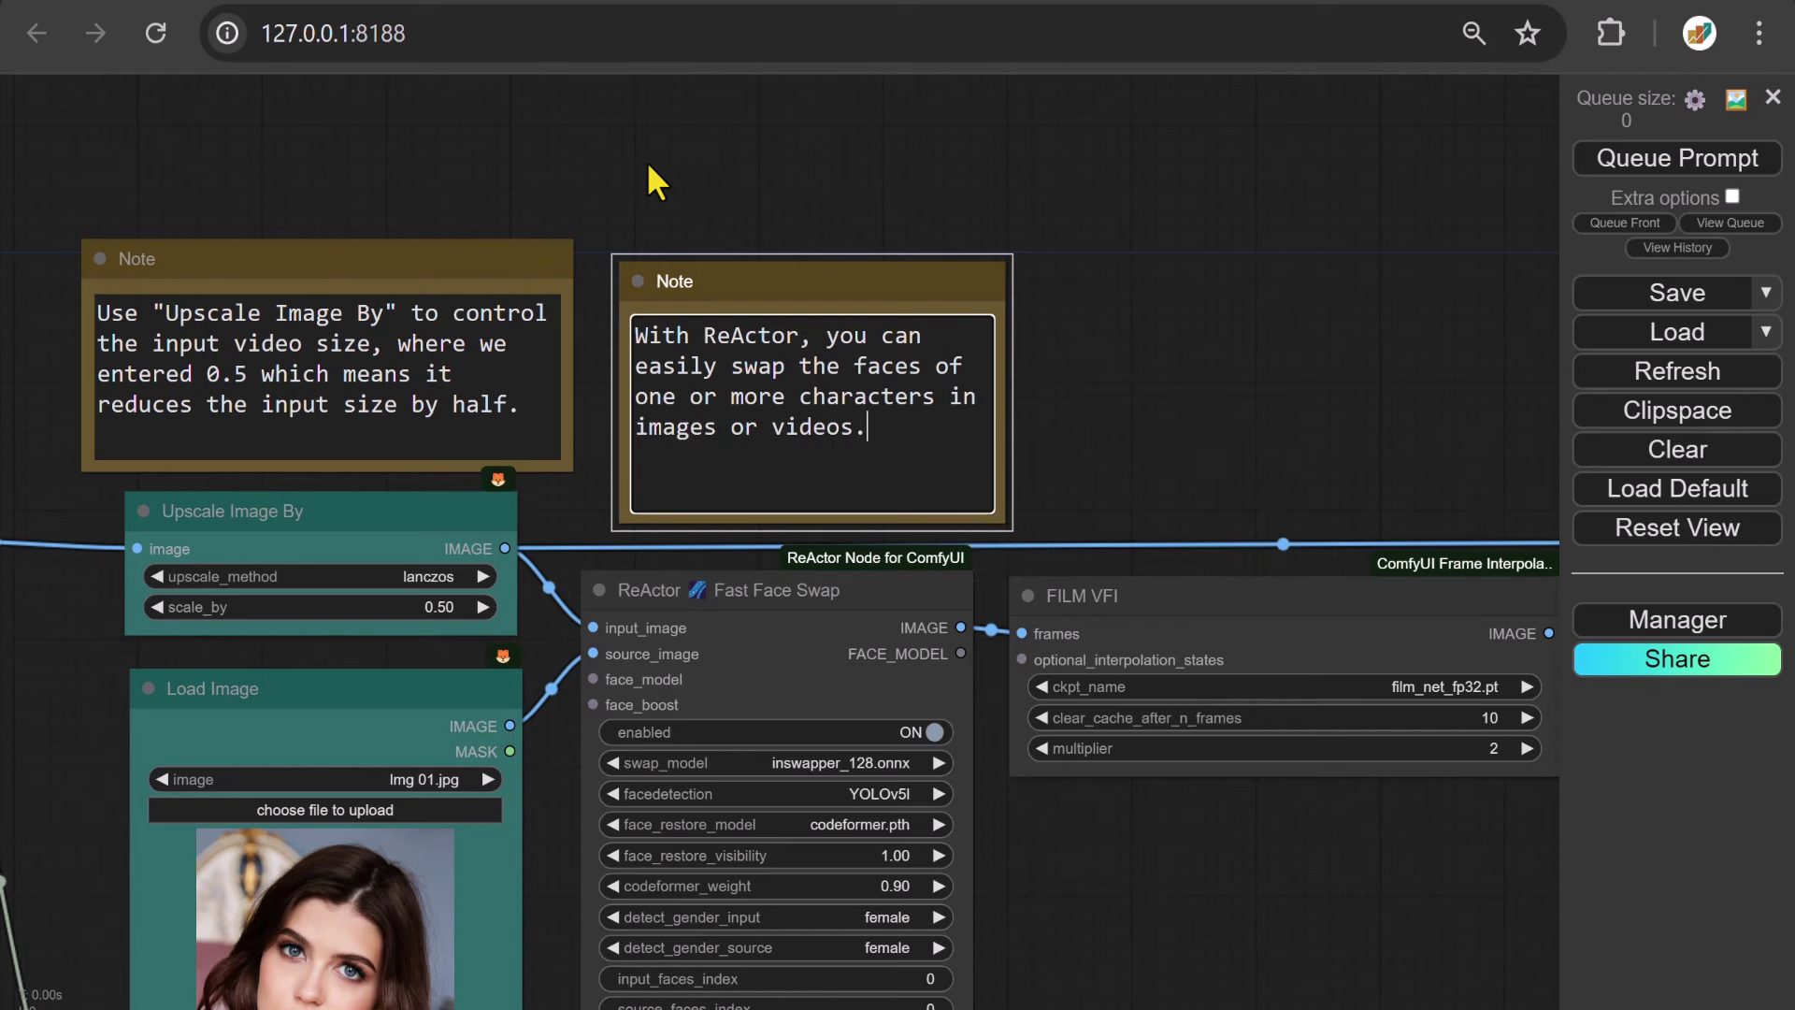
Load Vid 02.mp4 into the Load Video node and move the node clear of the CR Integer to String Note
left_click_drag(58, 651, 692, 275)
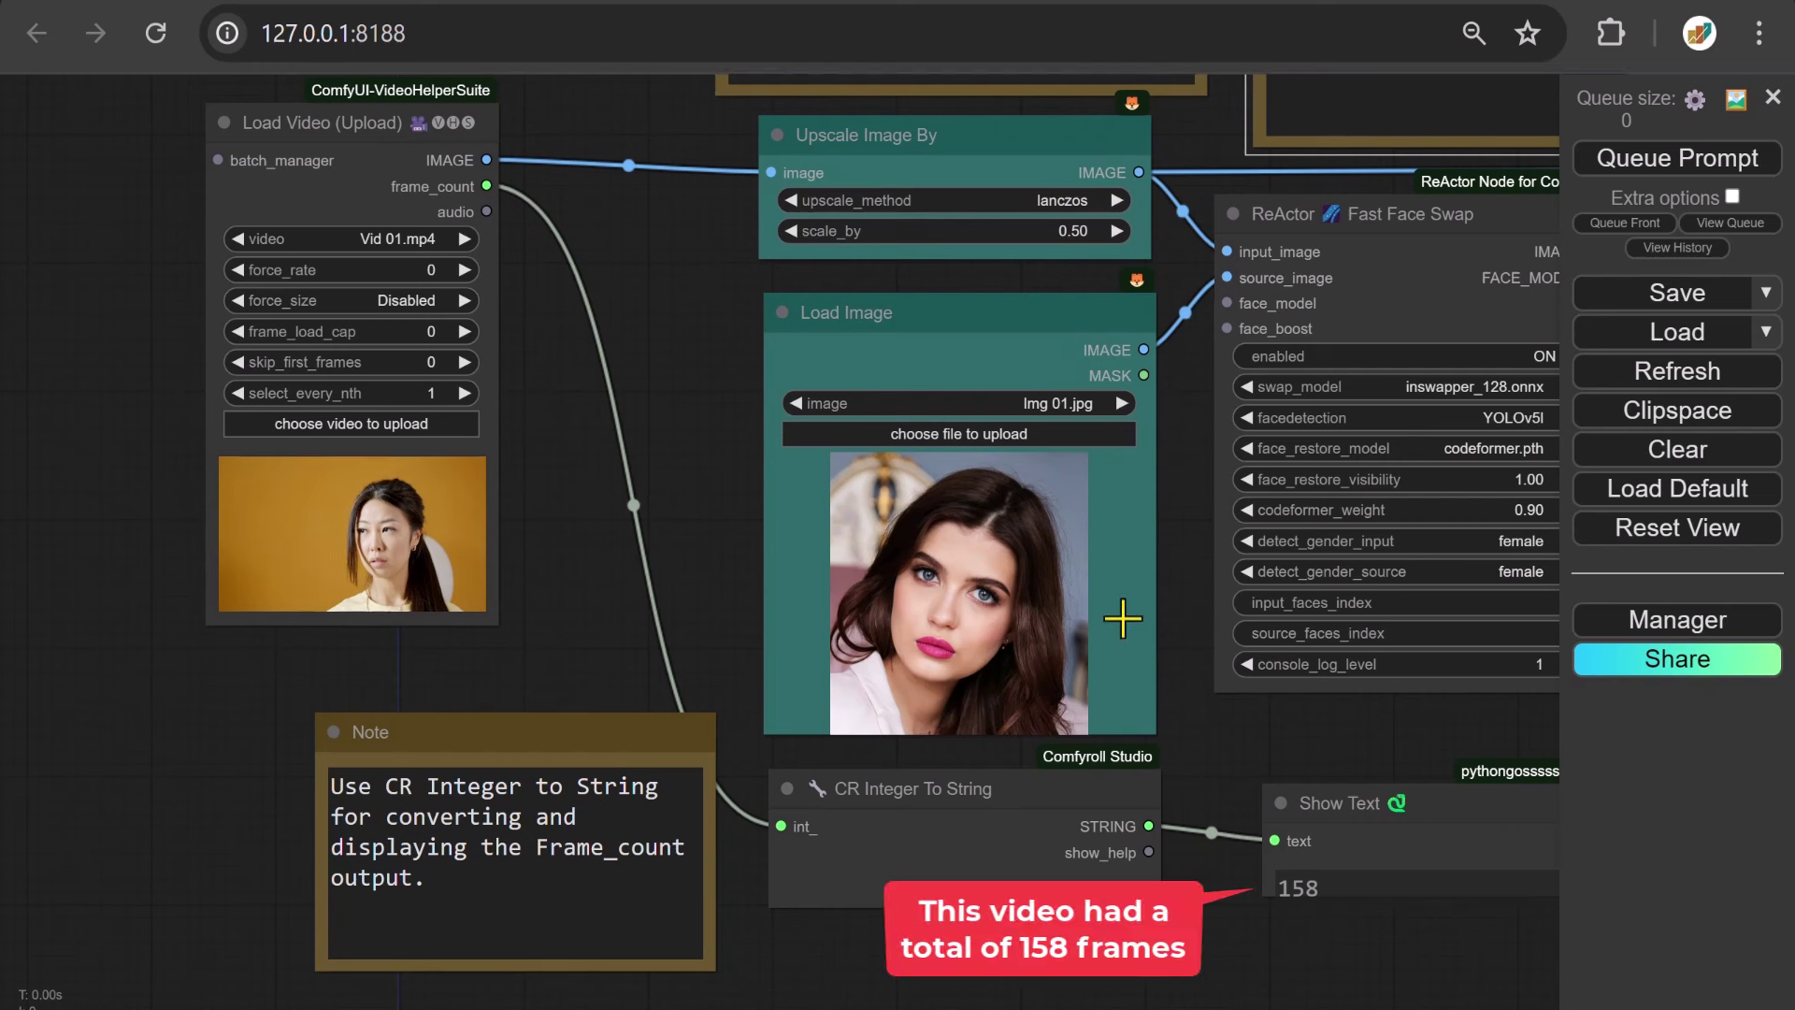
left_click_drag(1311, 897, 1298, 898)
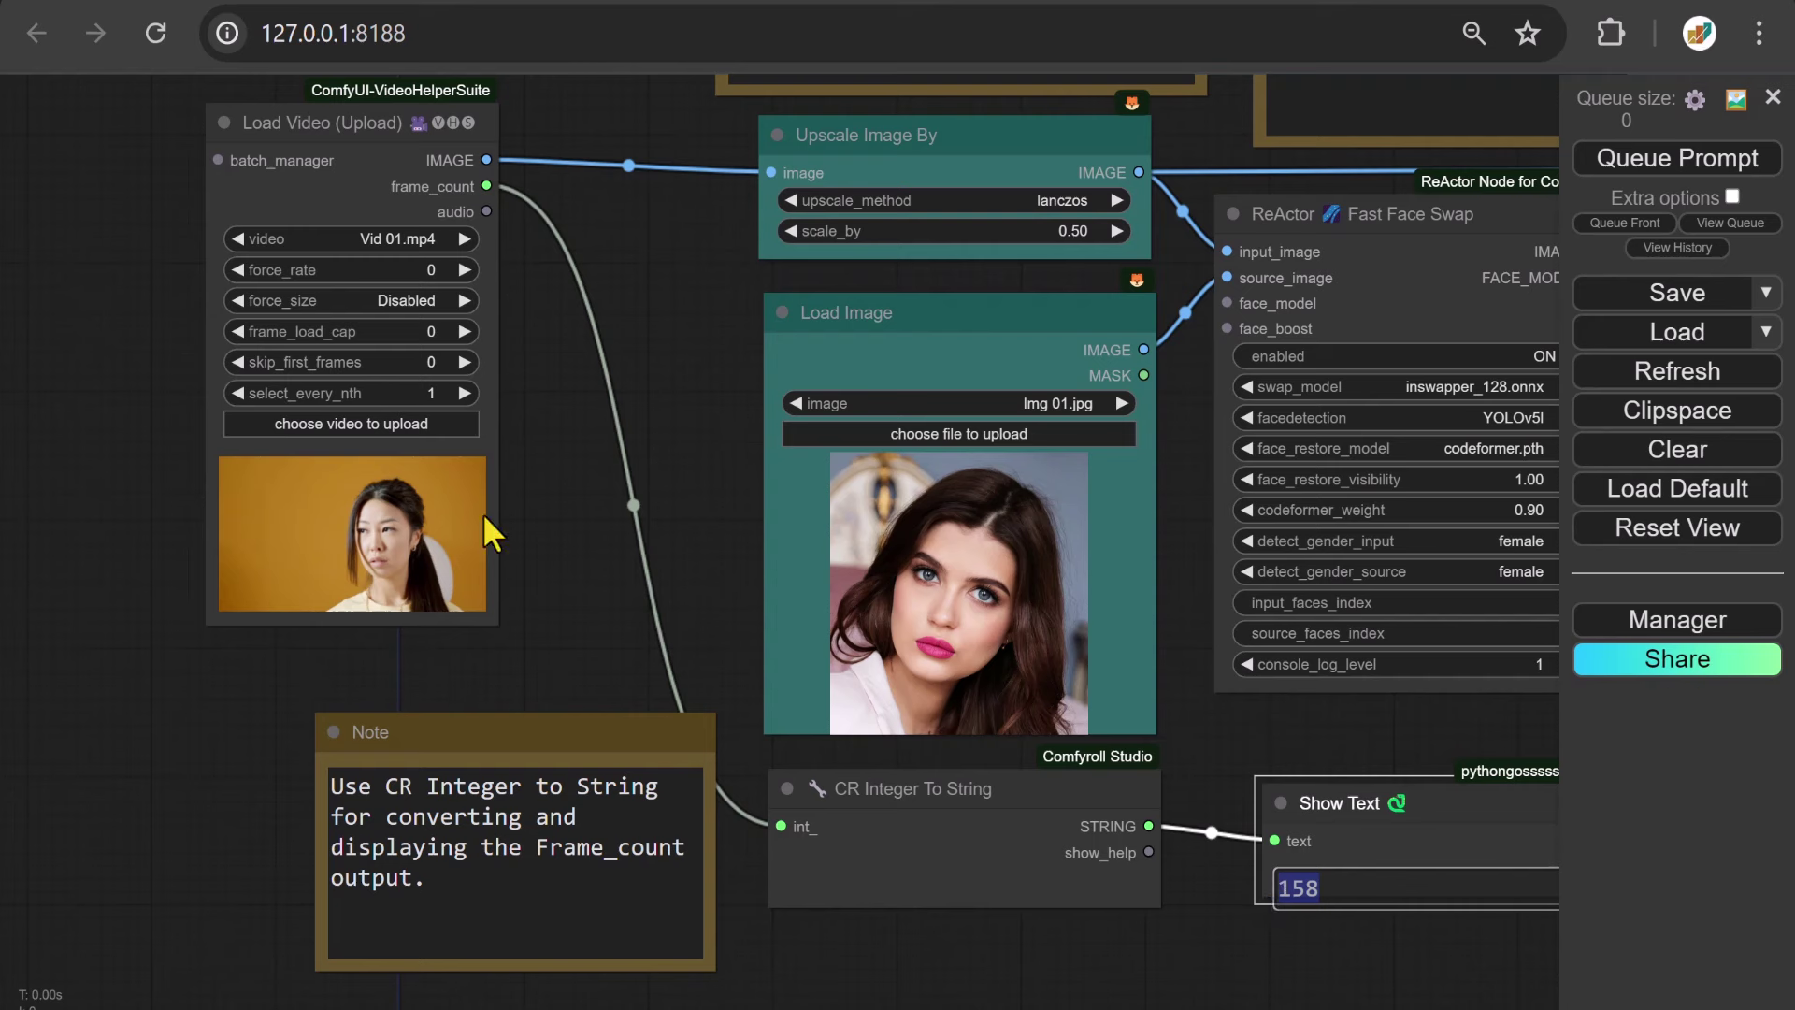
left_click(368, 422)
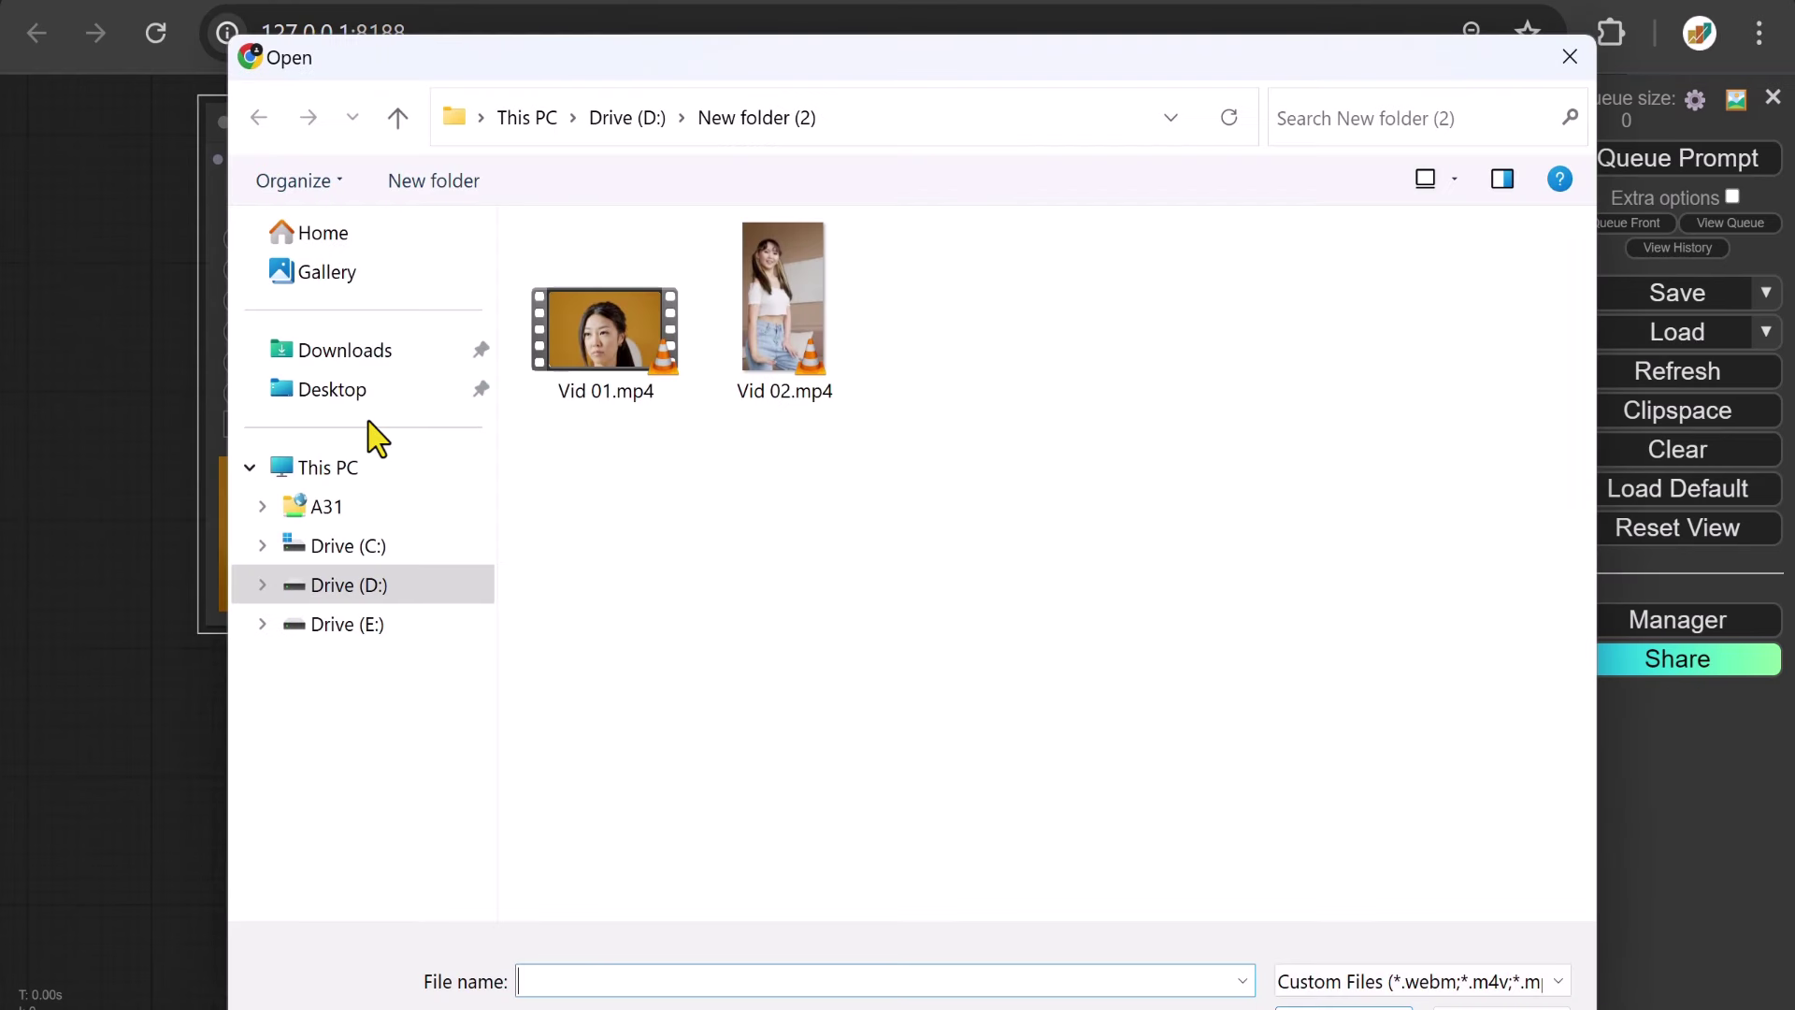
left_click(798, 305)
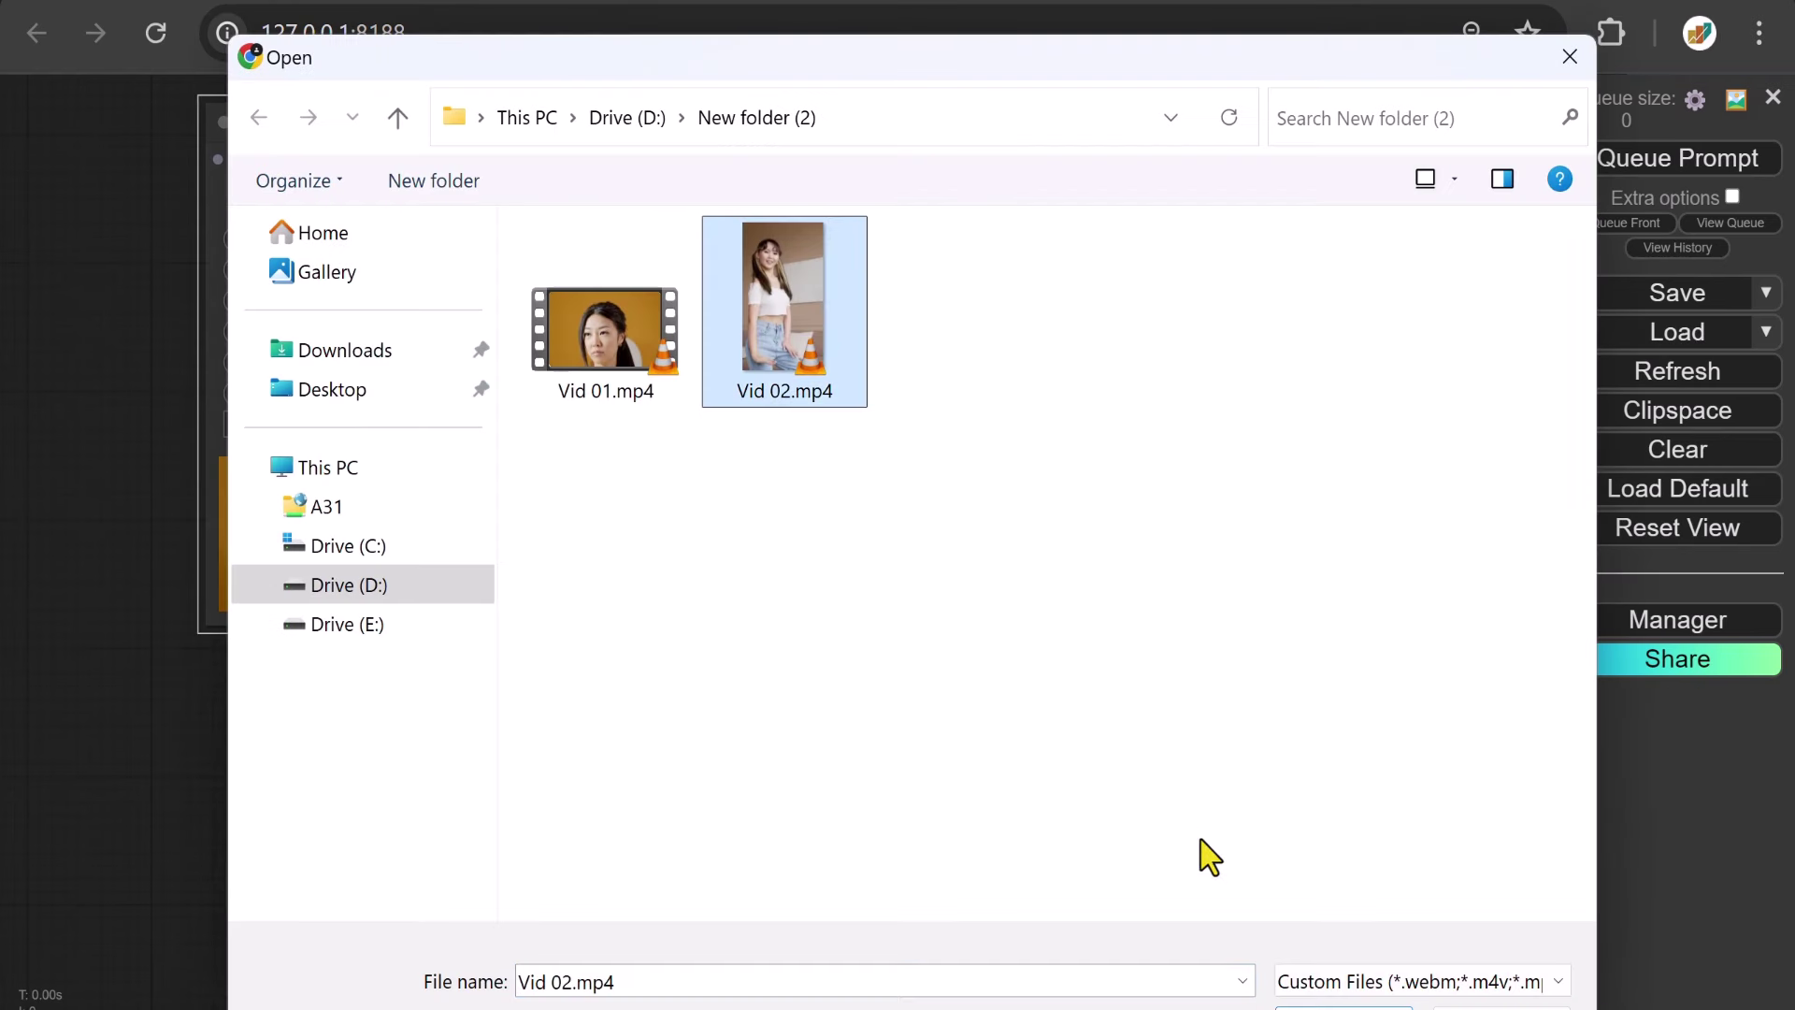
key("Return")
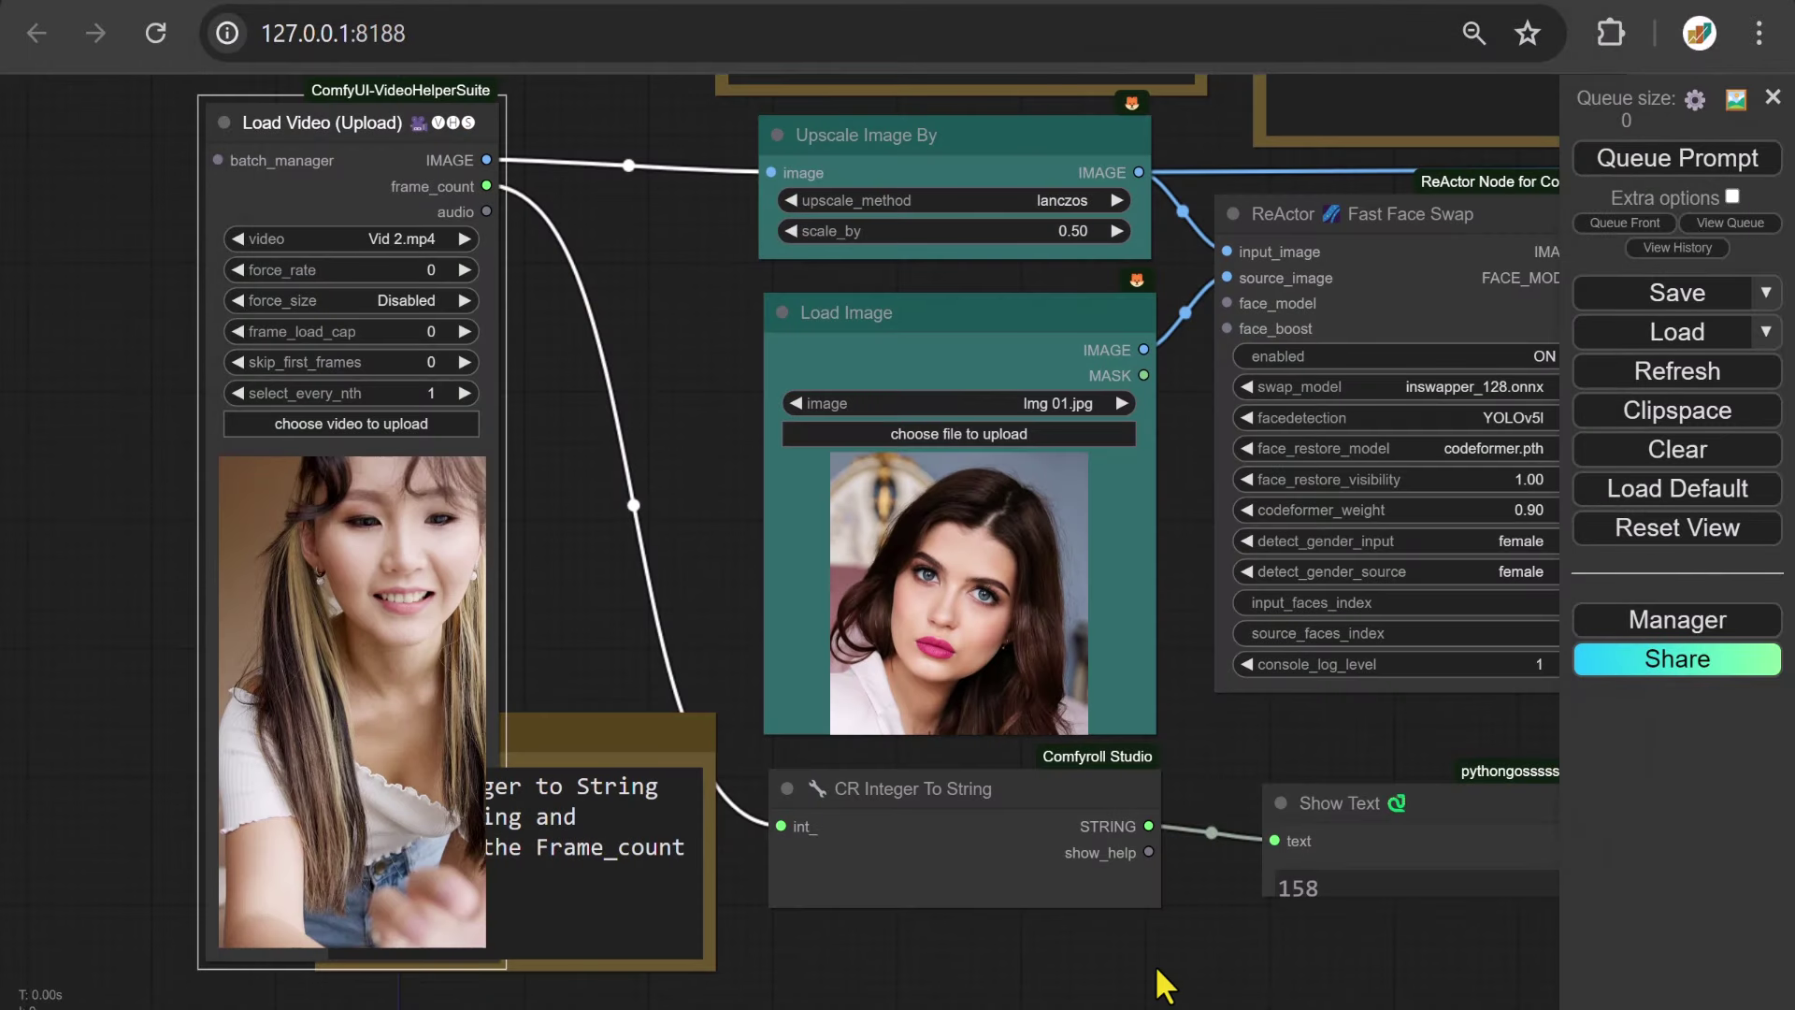
left_click_drag(364, 122, 154, 124)
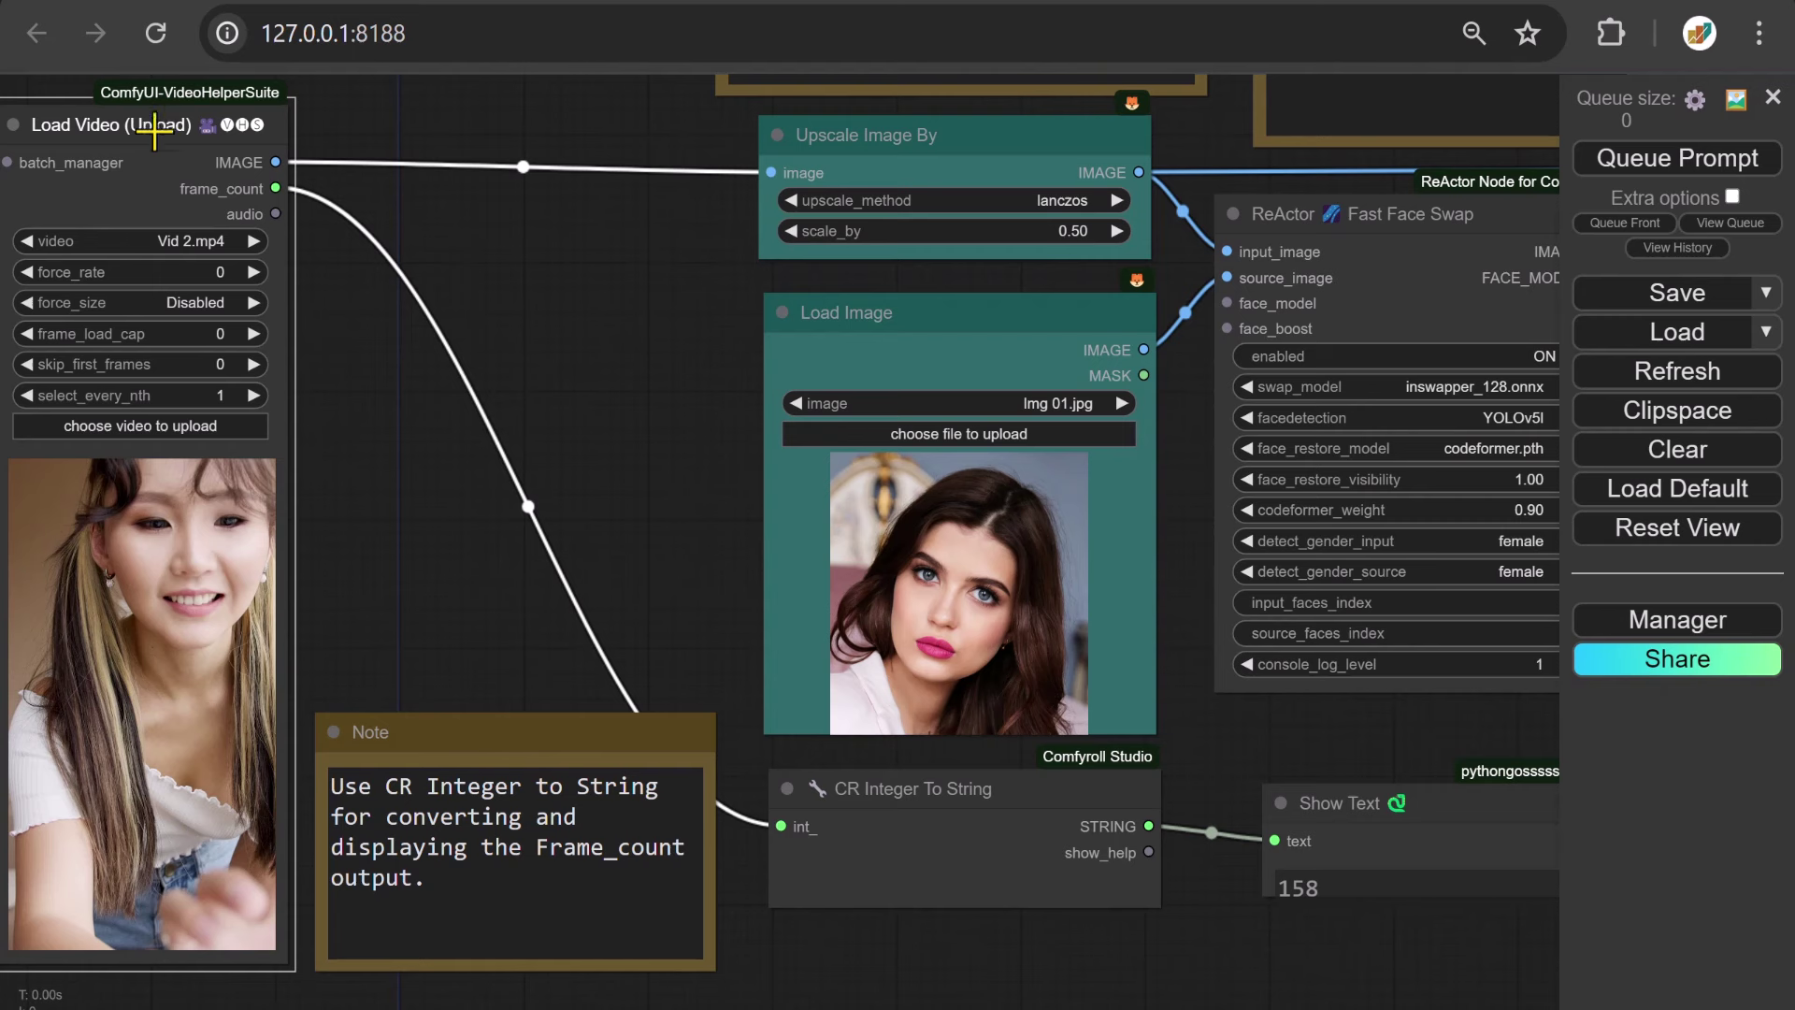
Play the input video's preview in the Load Video node and pause it again
right_click(131, 619)
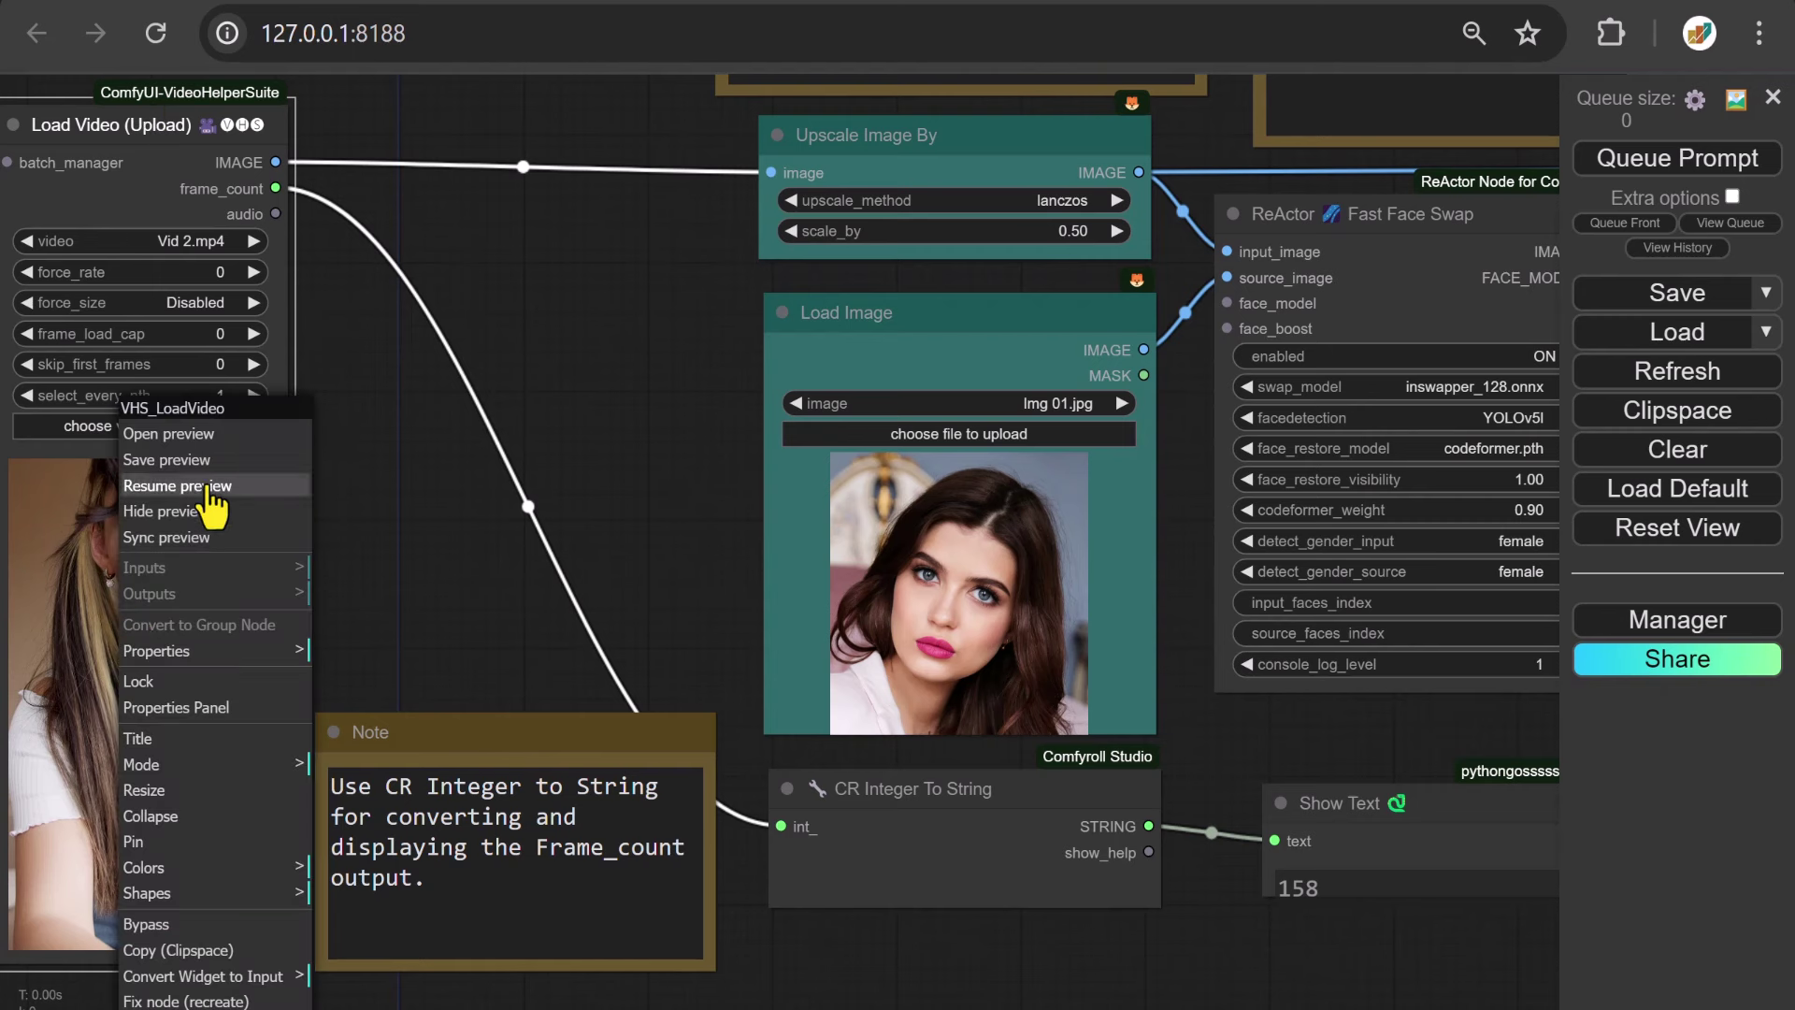
left_click(177, 485)
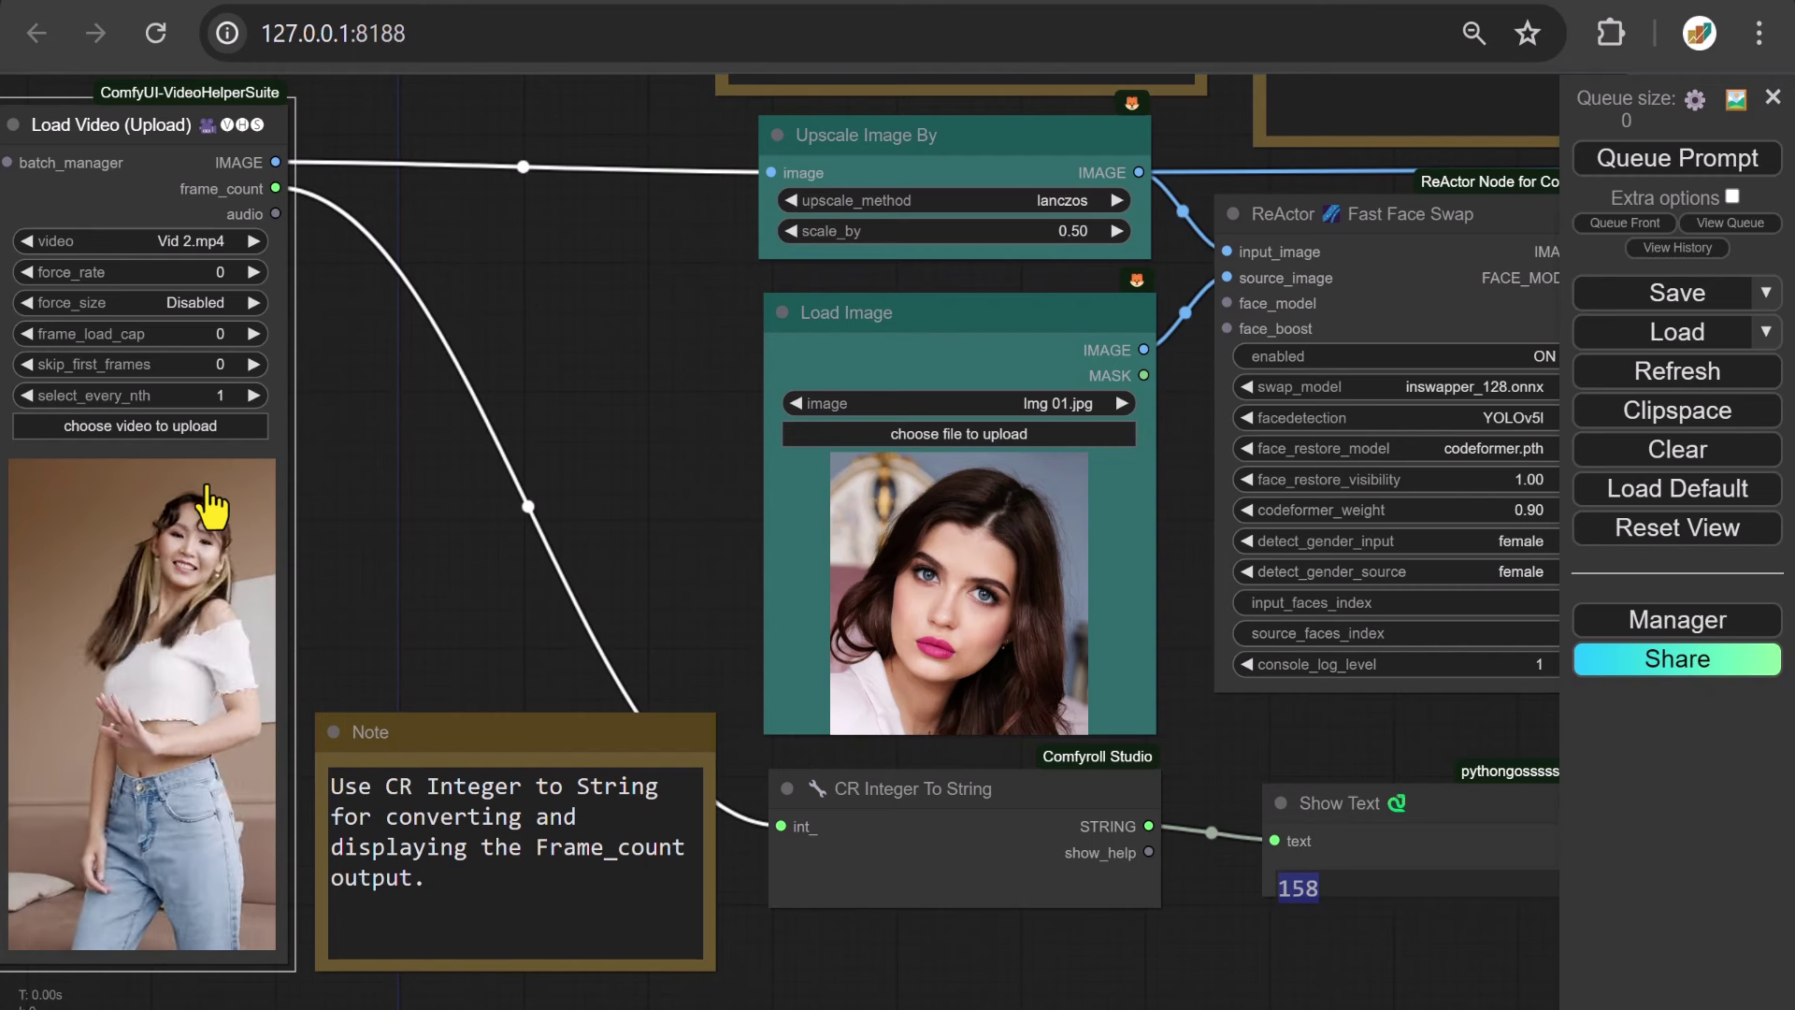
right_click(206, 484)
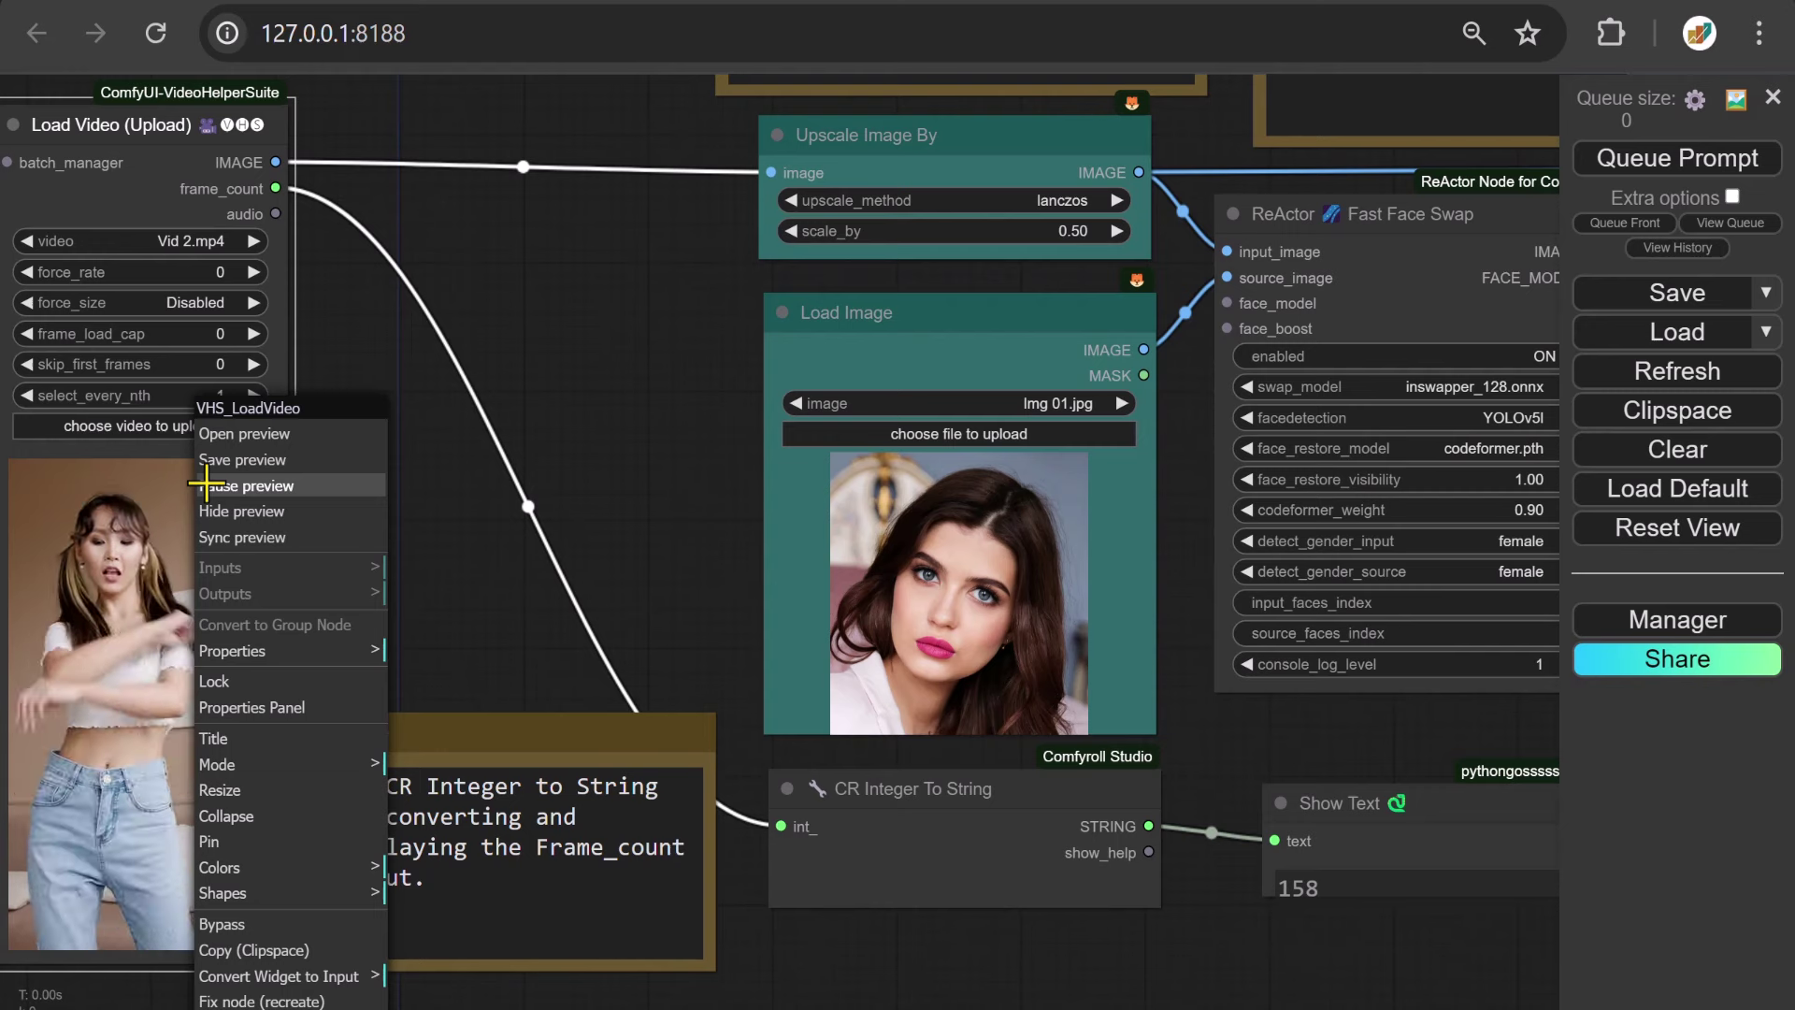
left_click(224, 486)
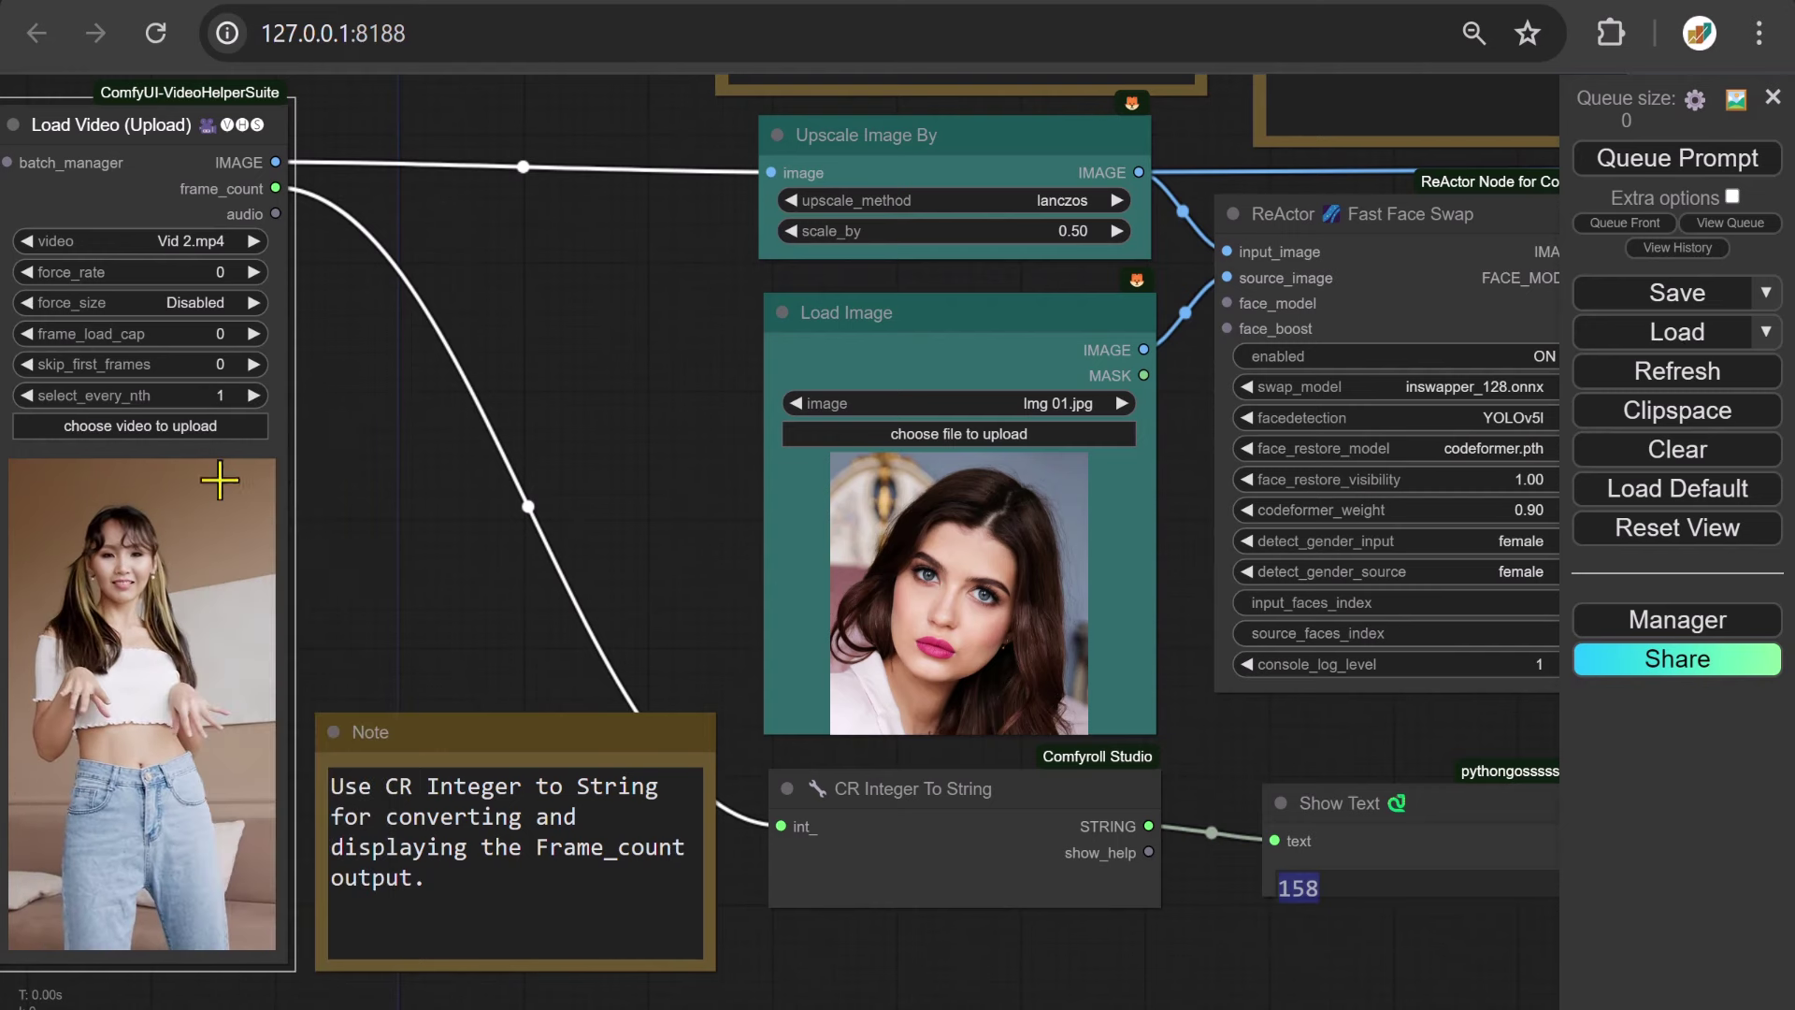
Queue the workflow for the new input video and compare the results in the two Video Combine nodes
left_click_drag(1506, 155, 112, 232)
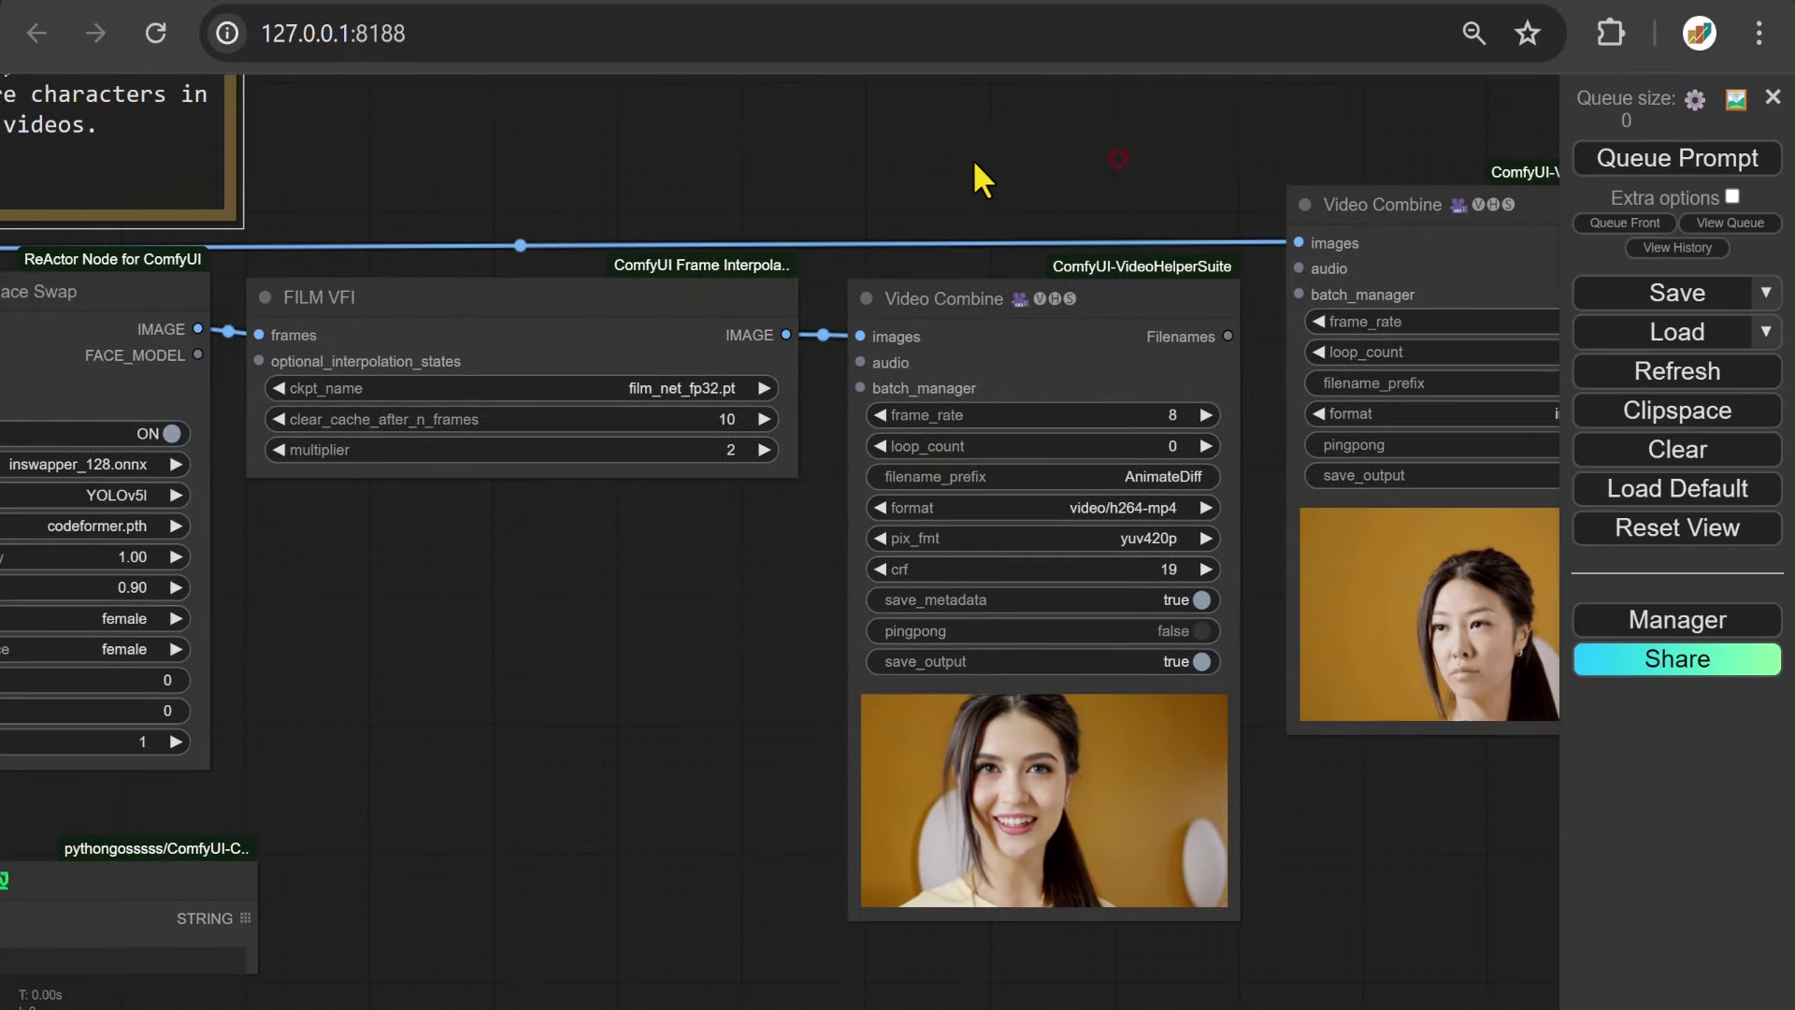
left_click_drag(1136, 174, 830, 153)
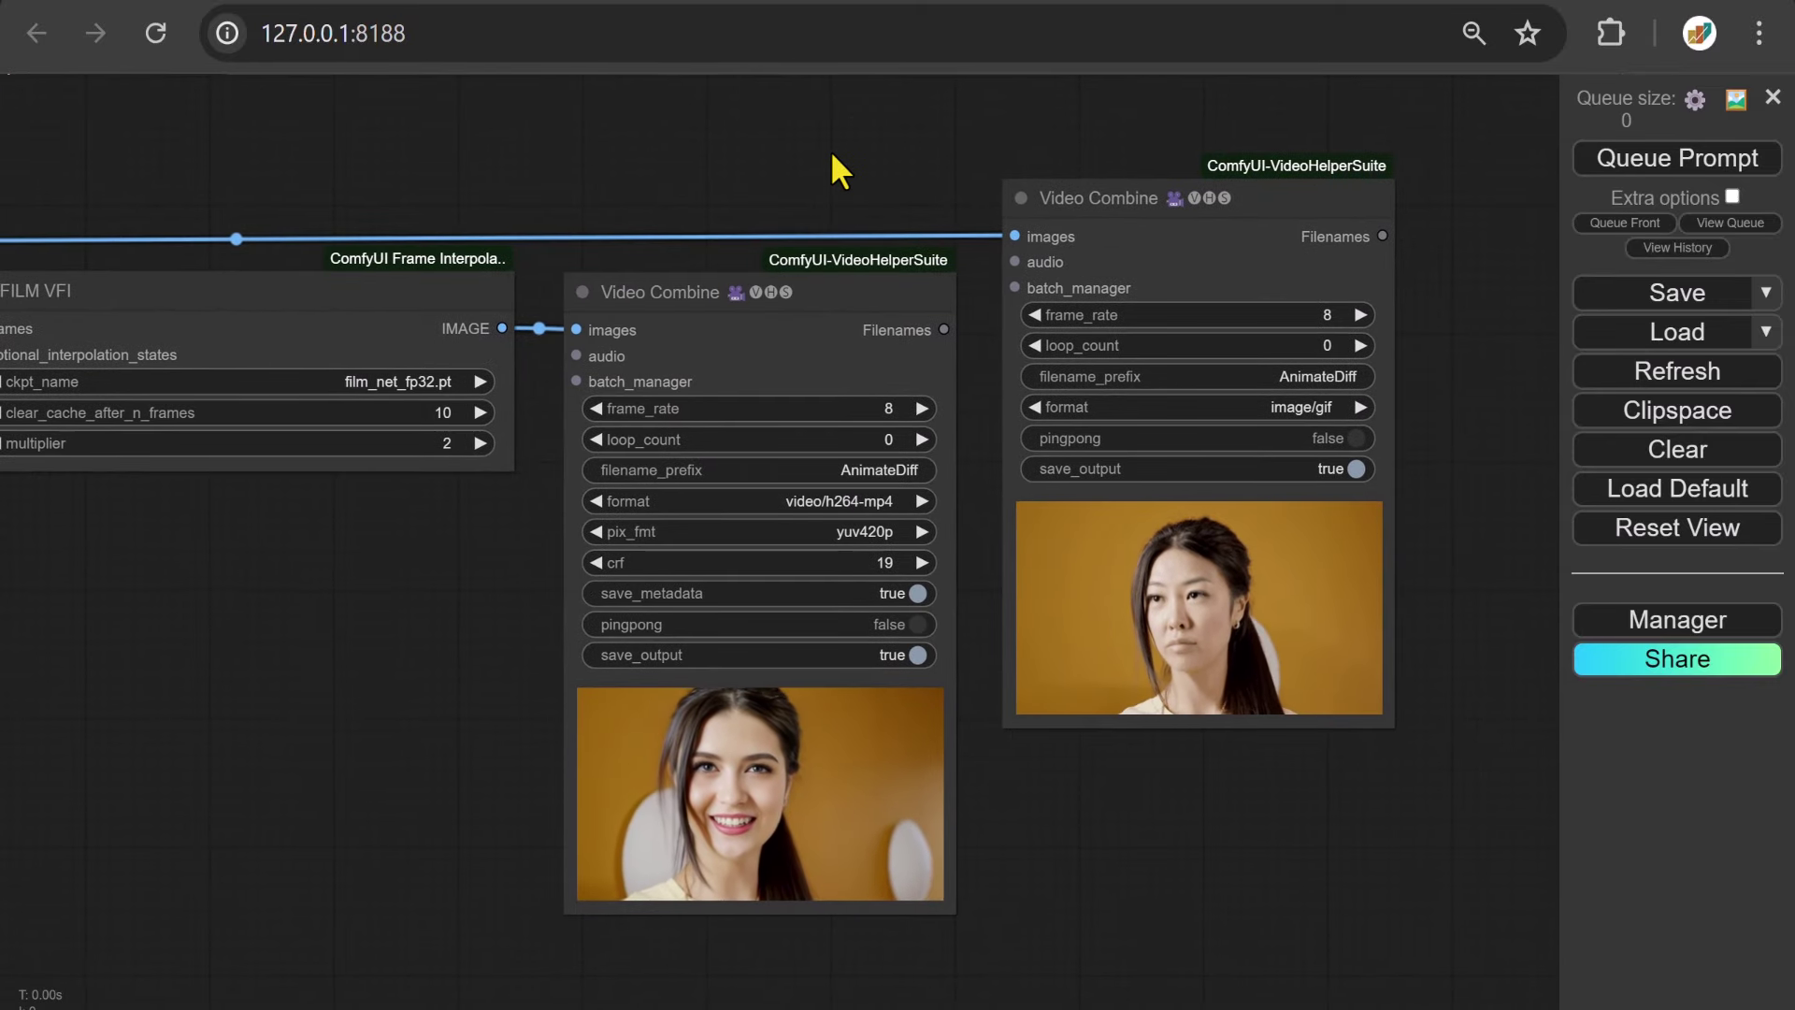
left_click(1597, 172)
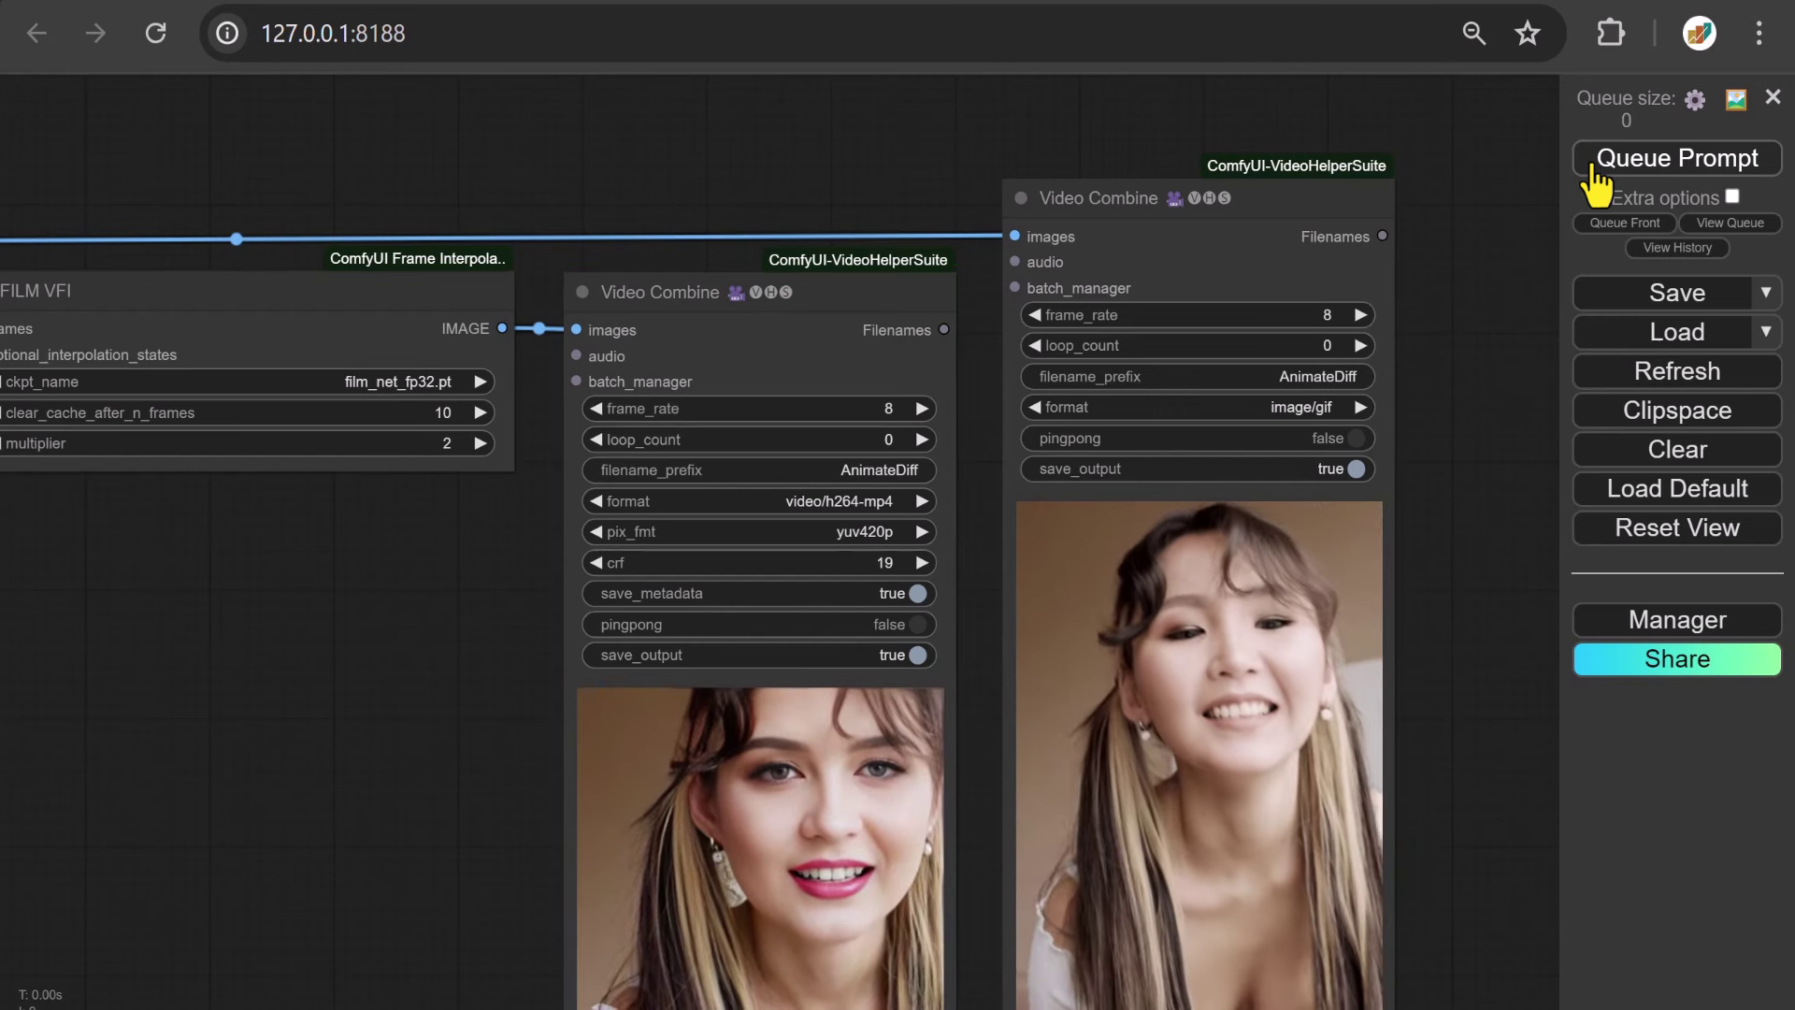
left_click_drag(1450, 575, 1473, 367)
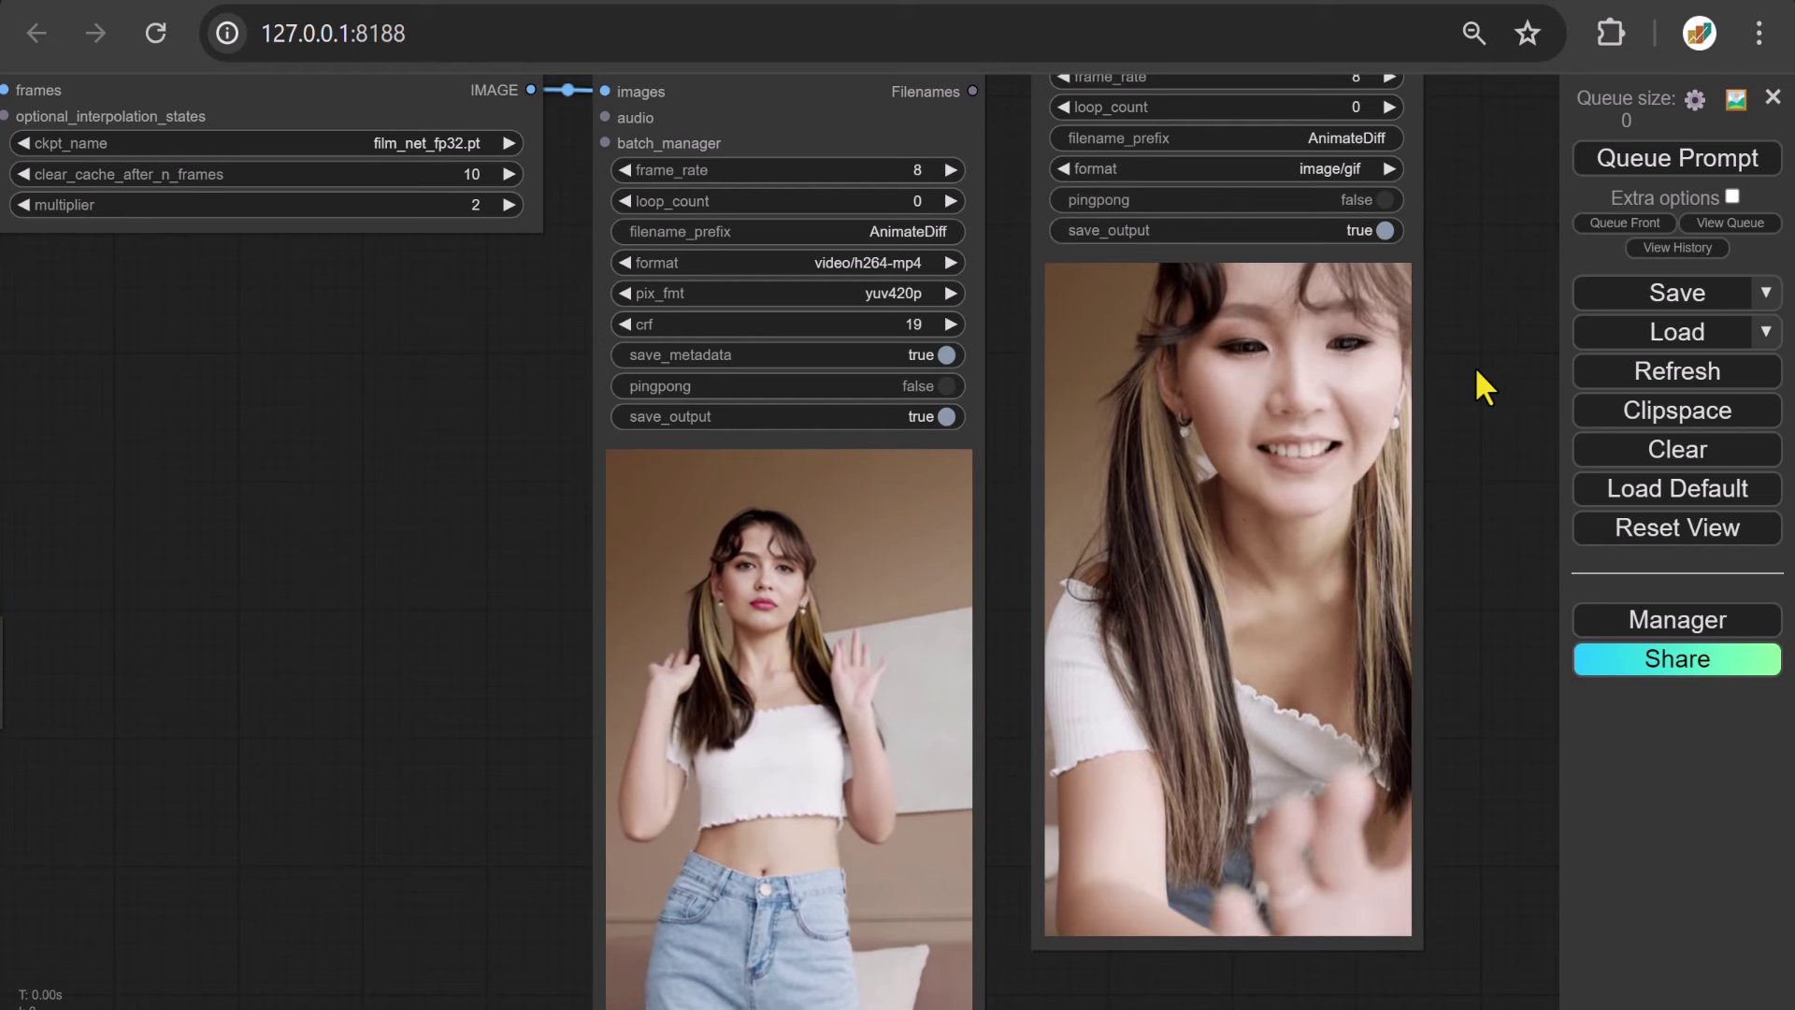
Add a Note node above the FILM VFI node and enlarge it to about the width of that node
left_click_drag(564, 430, 977, 996)
left_click(767, 719)
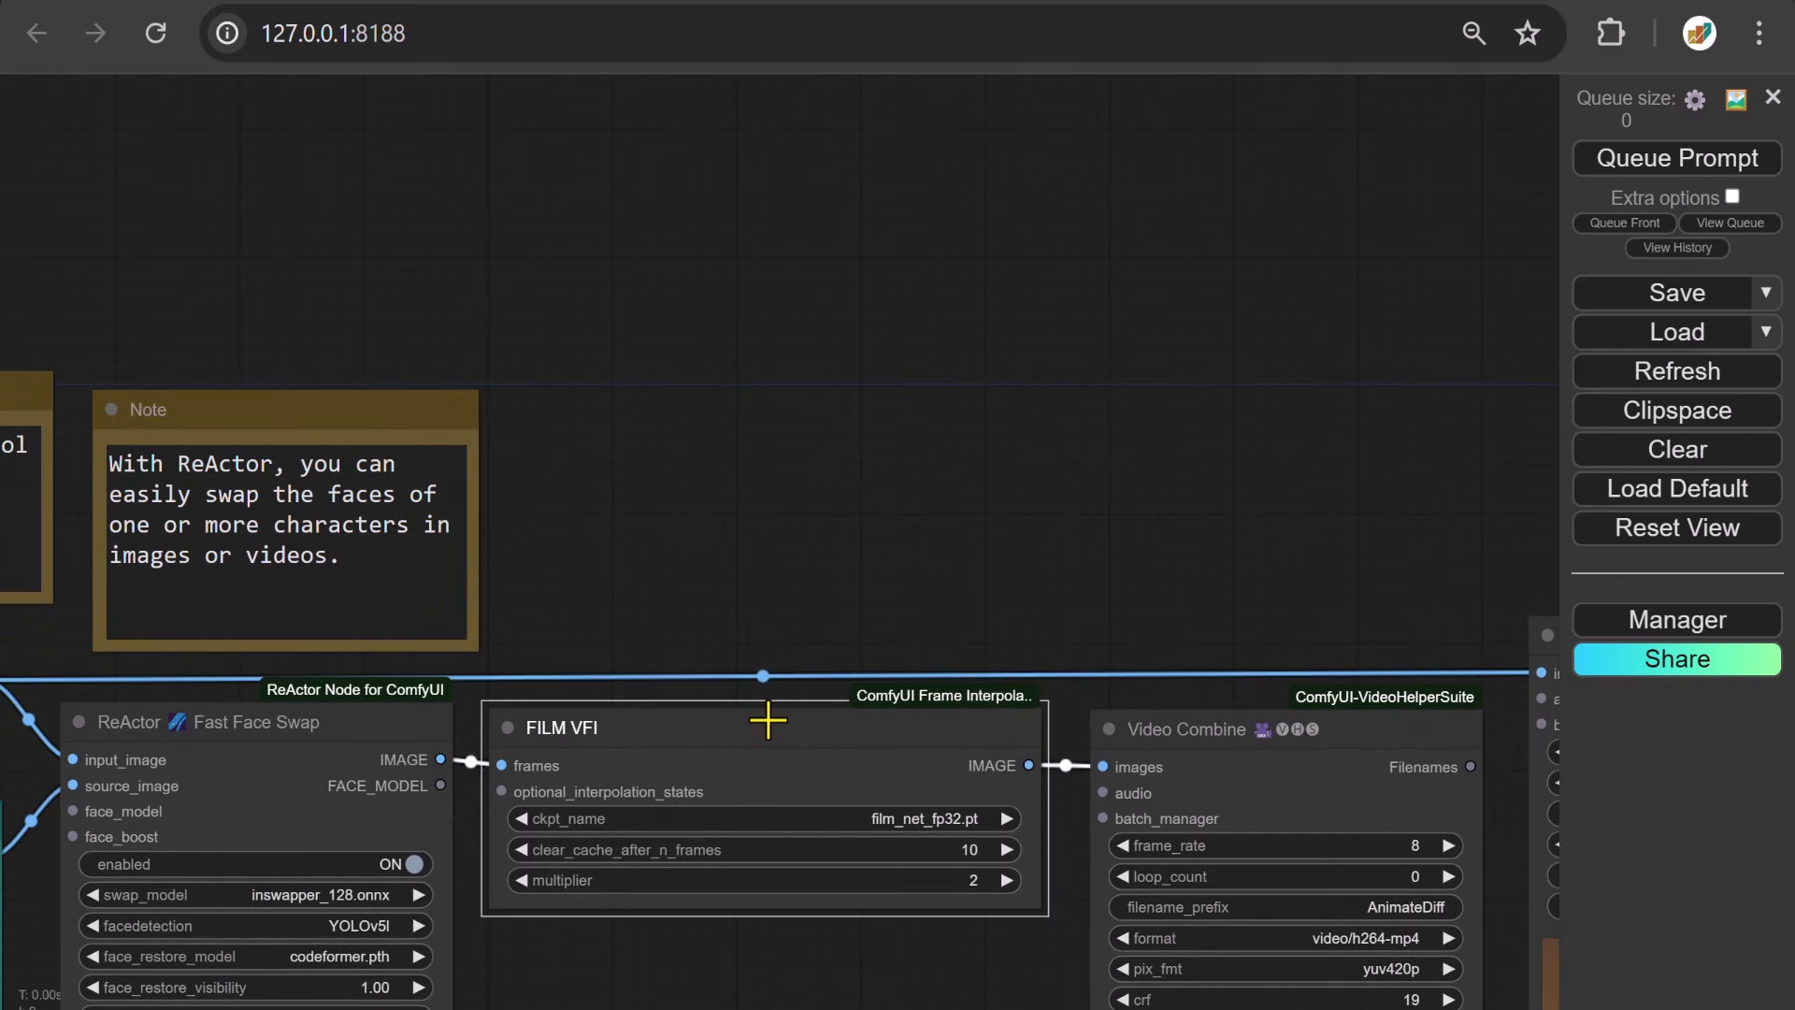
right_click(551, 401)
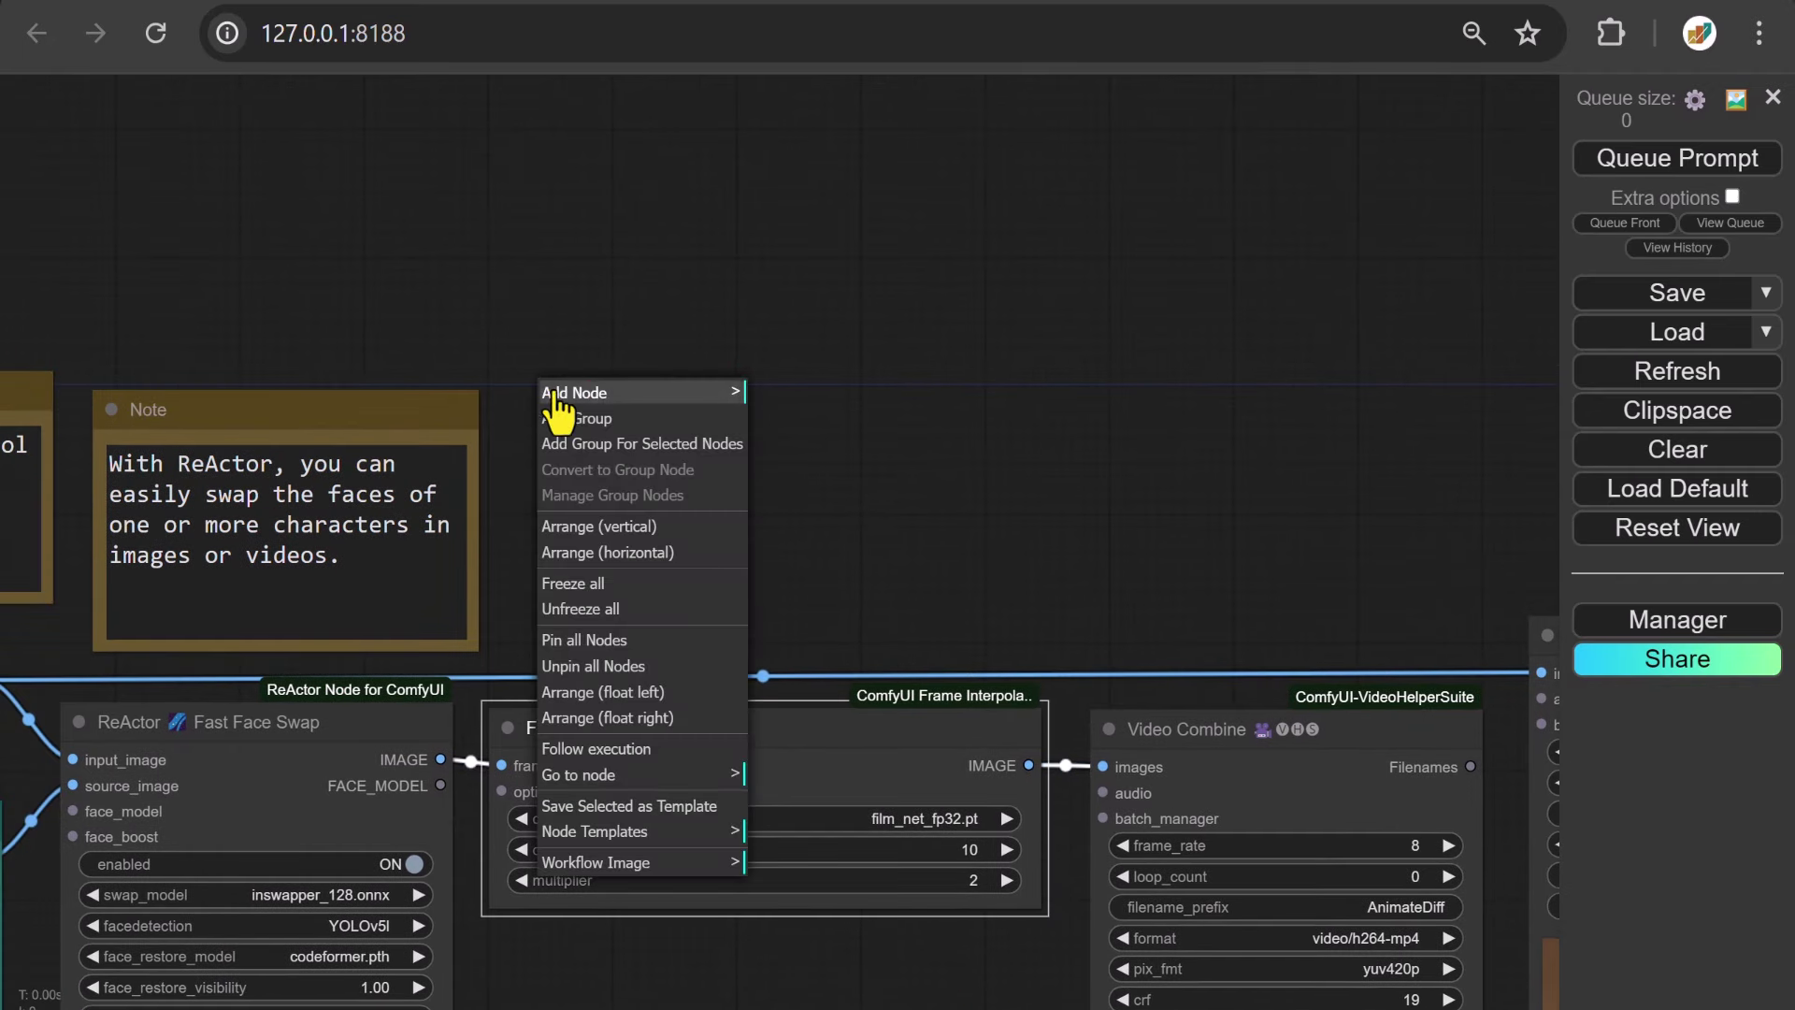
left_click(660, 393)
left_click(791, 392)
left_click(997, 392)
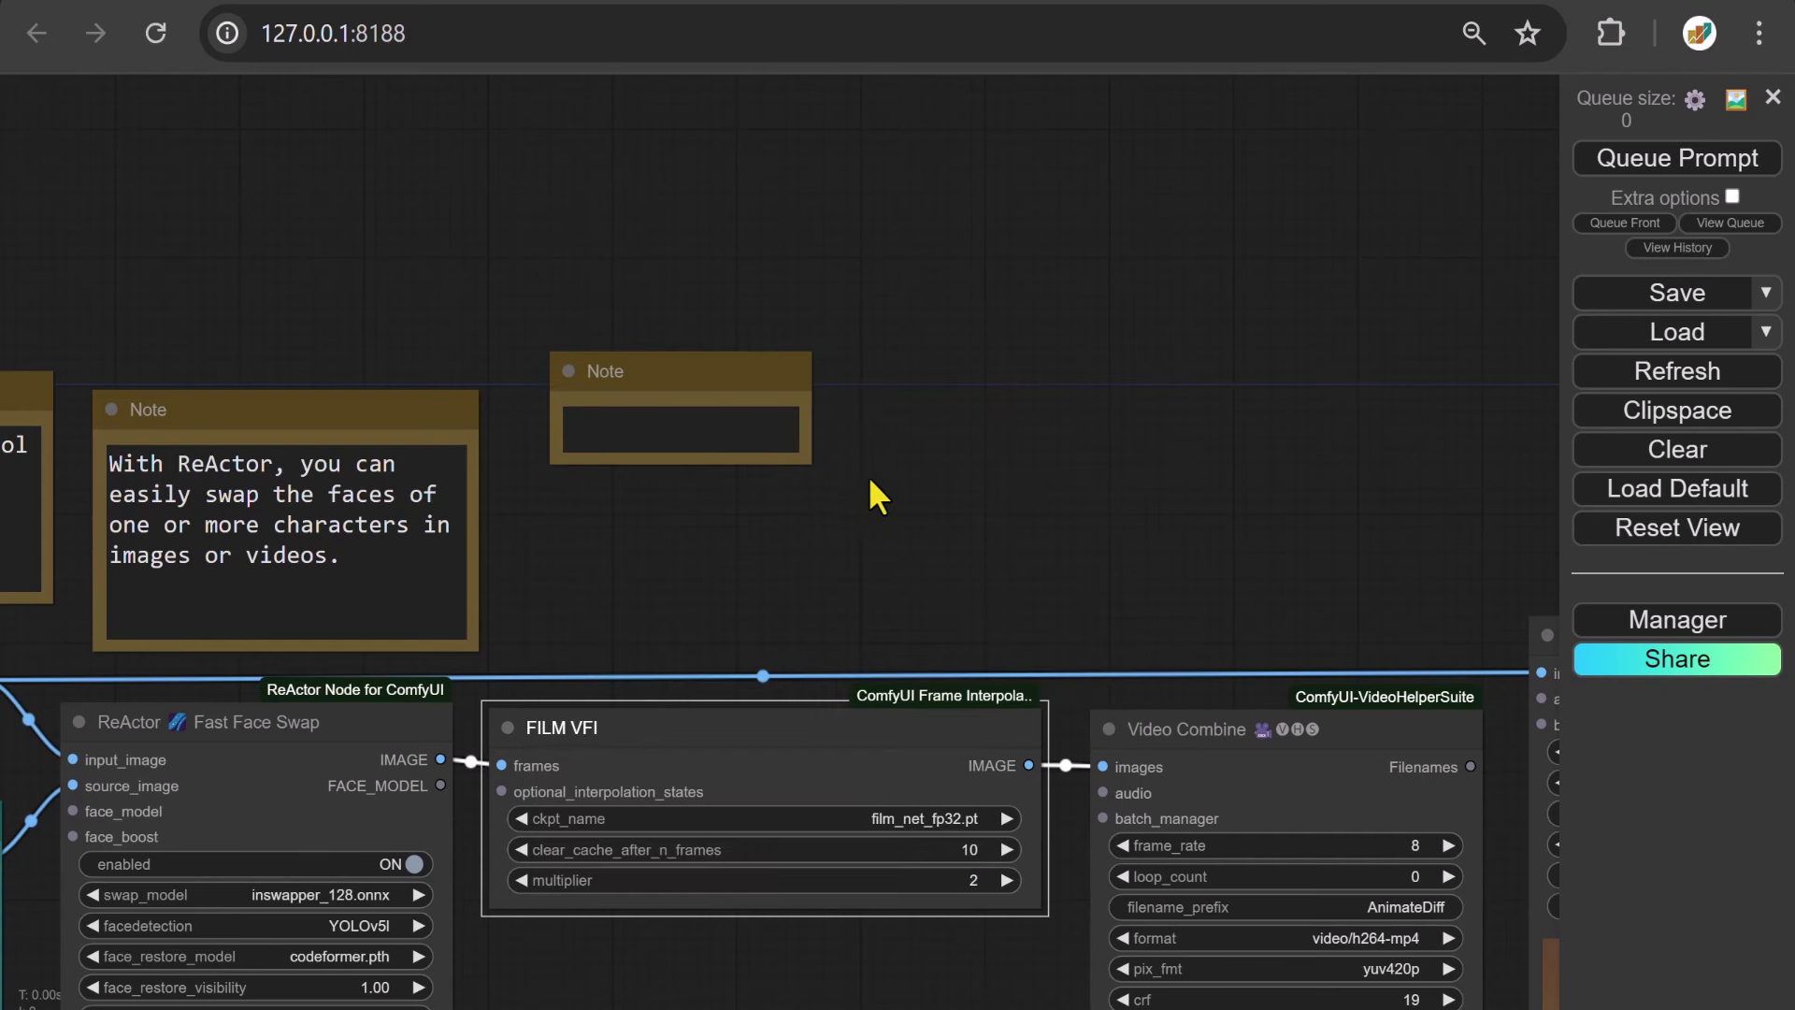
left_click_drag(802, 456, 1065, 649)
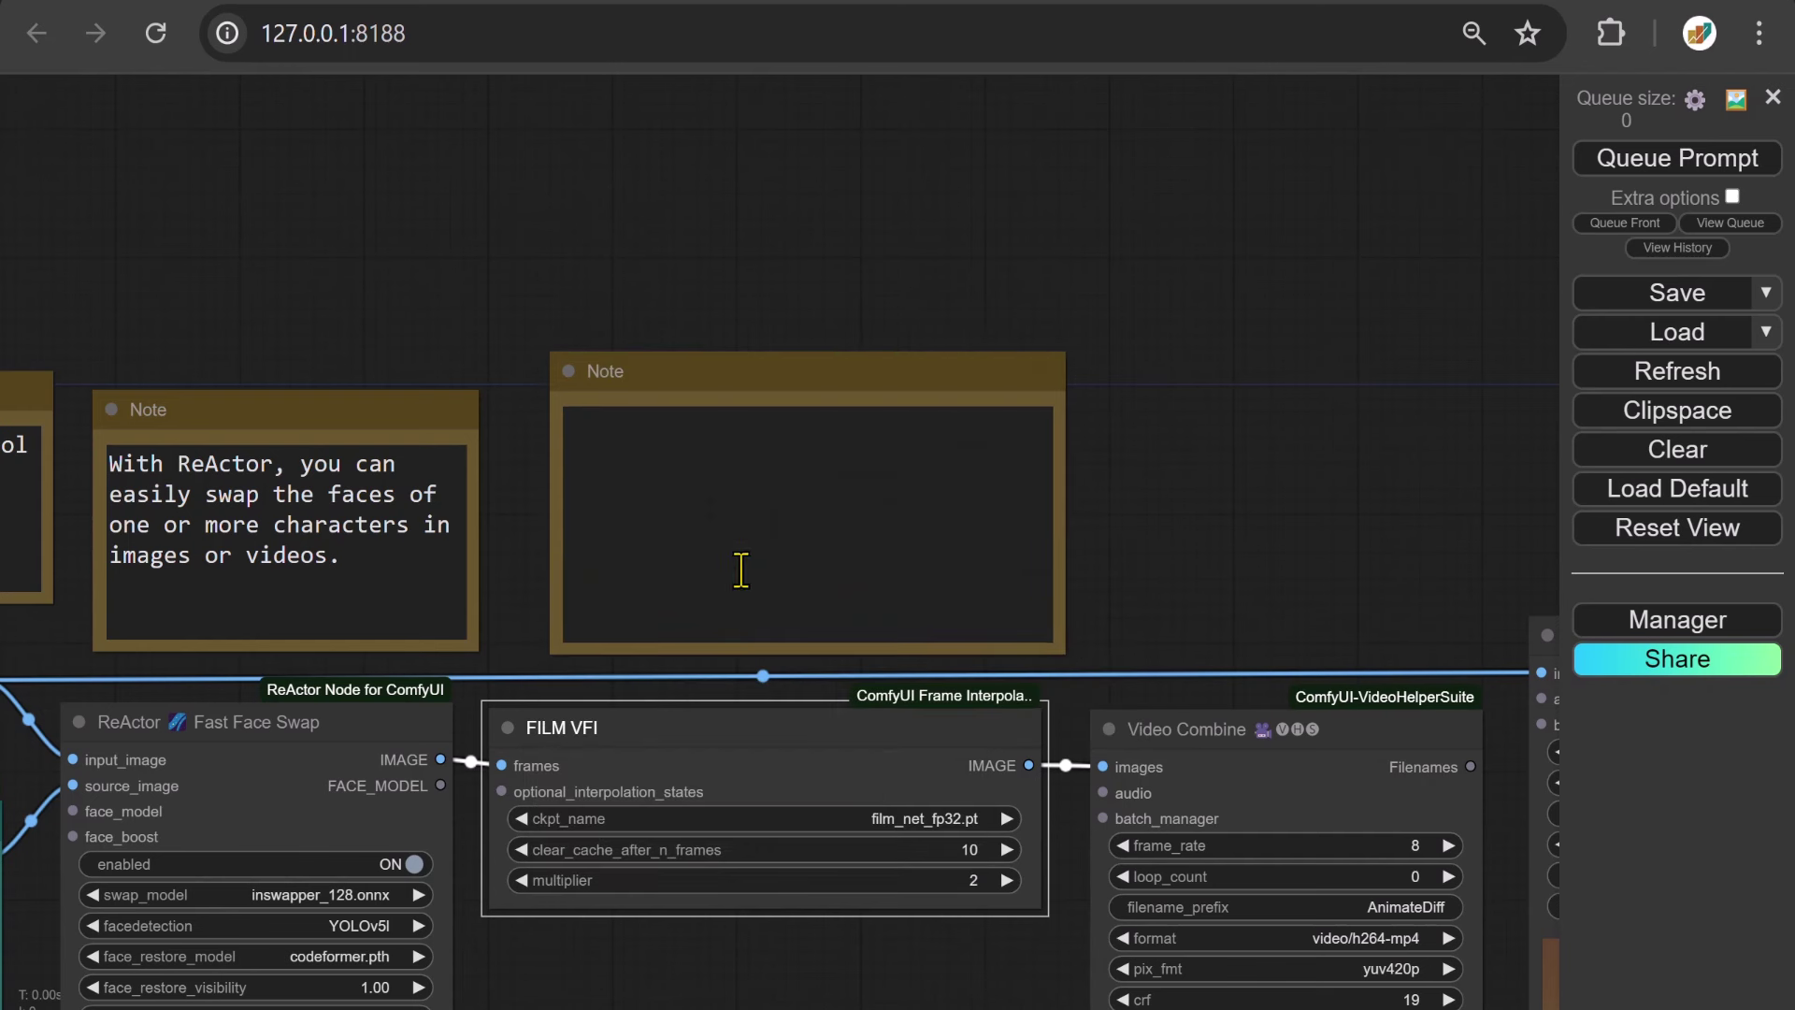
Write in the Note above FILM VFI: FILM VFI (Frame Interpolation using Learned Motion) generate intermediate frames between images, effectively creating
left_click(629, 443)
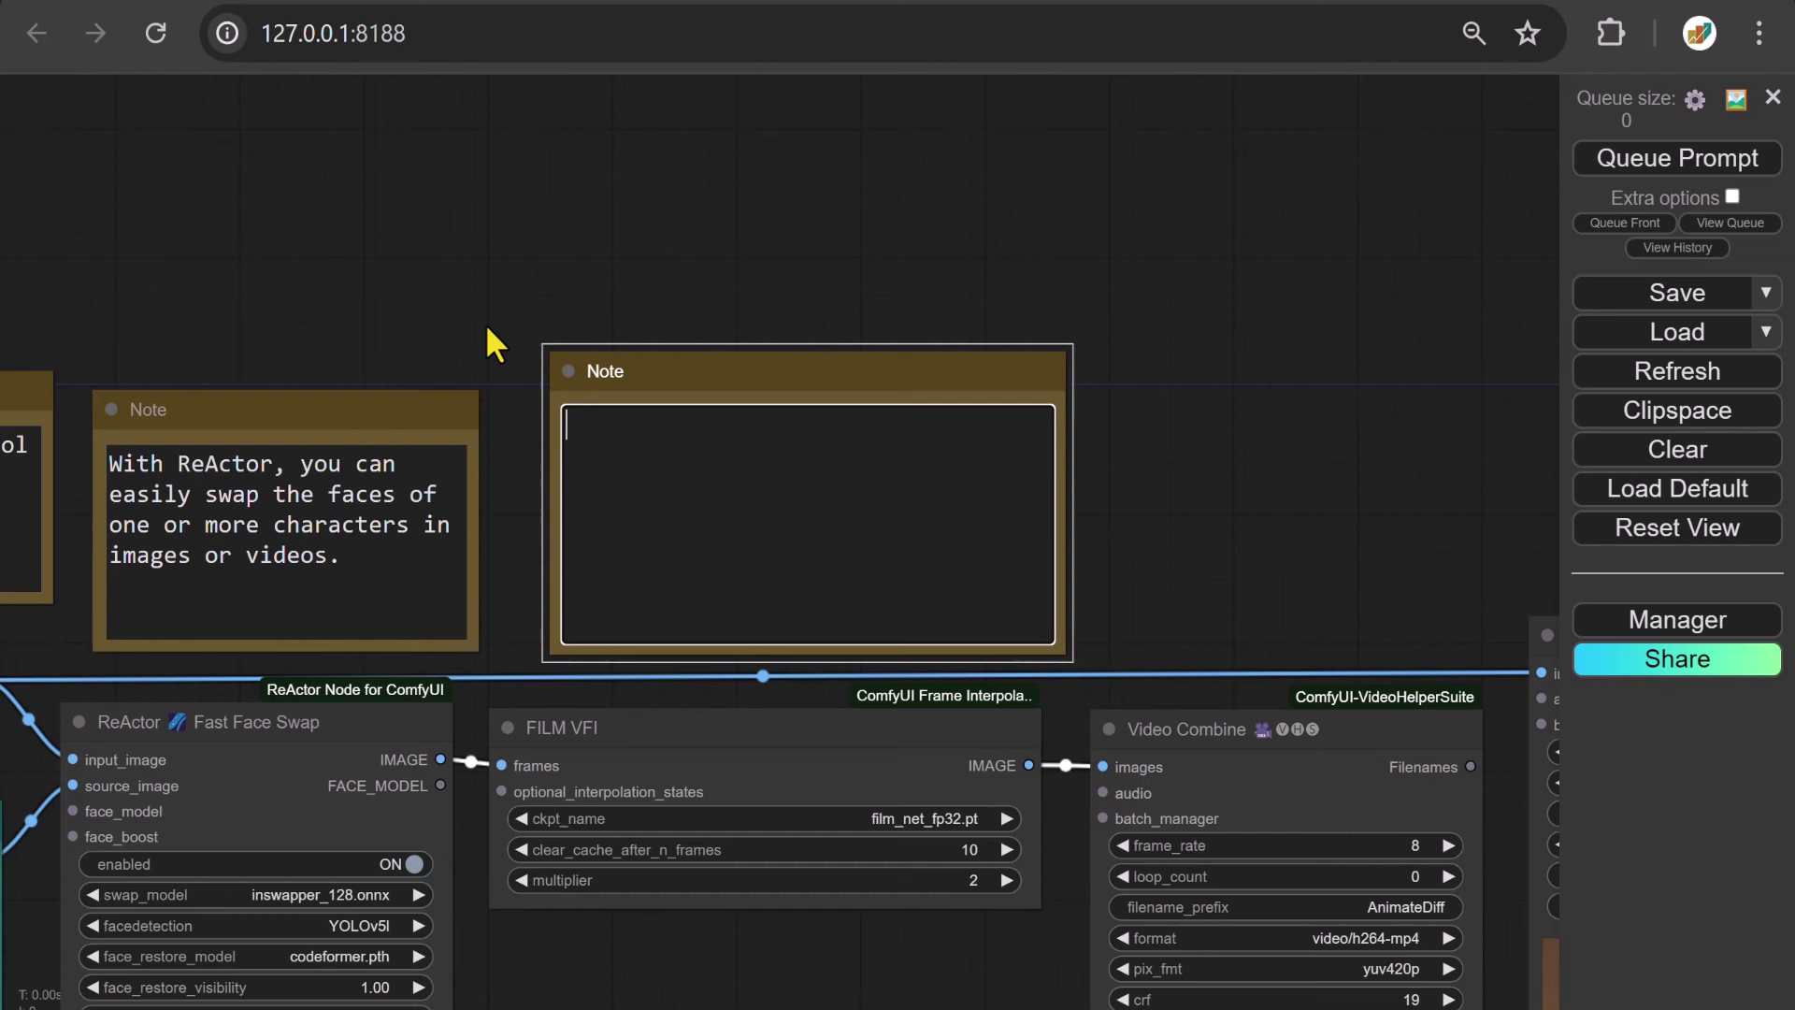
type("FILM VFI ")
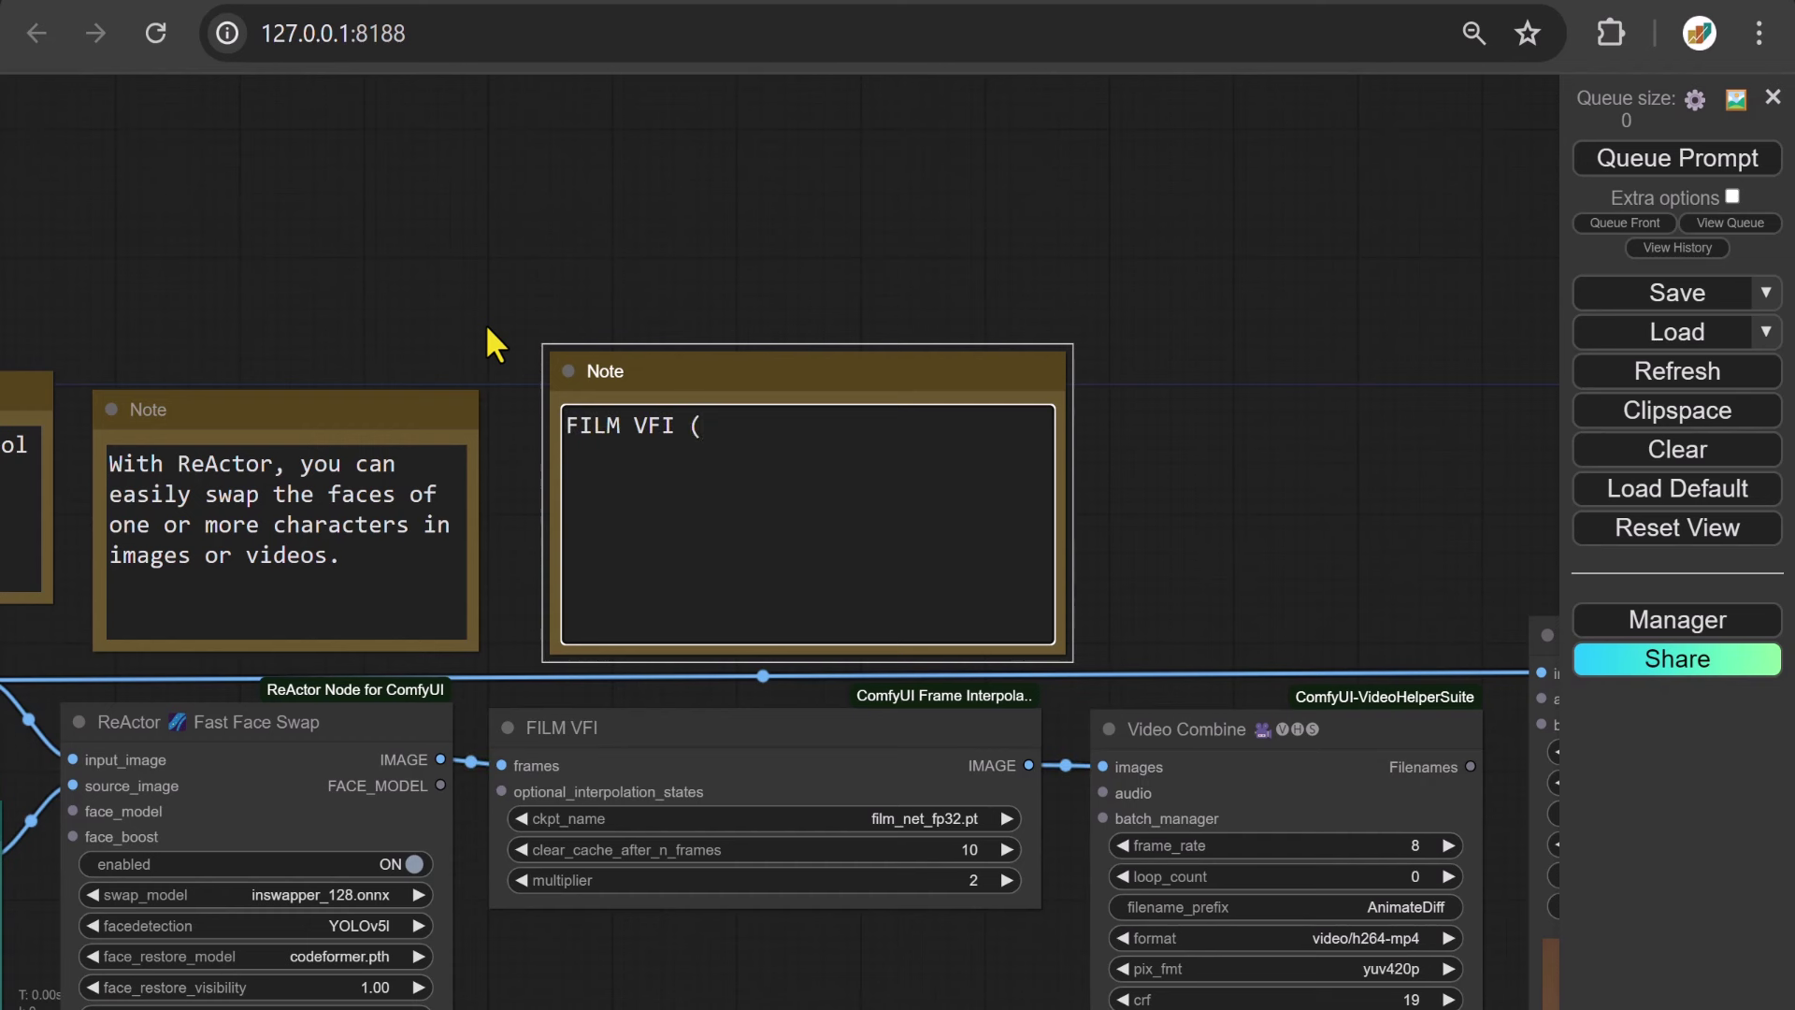
type("(Frame Interpolation usin")
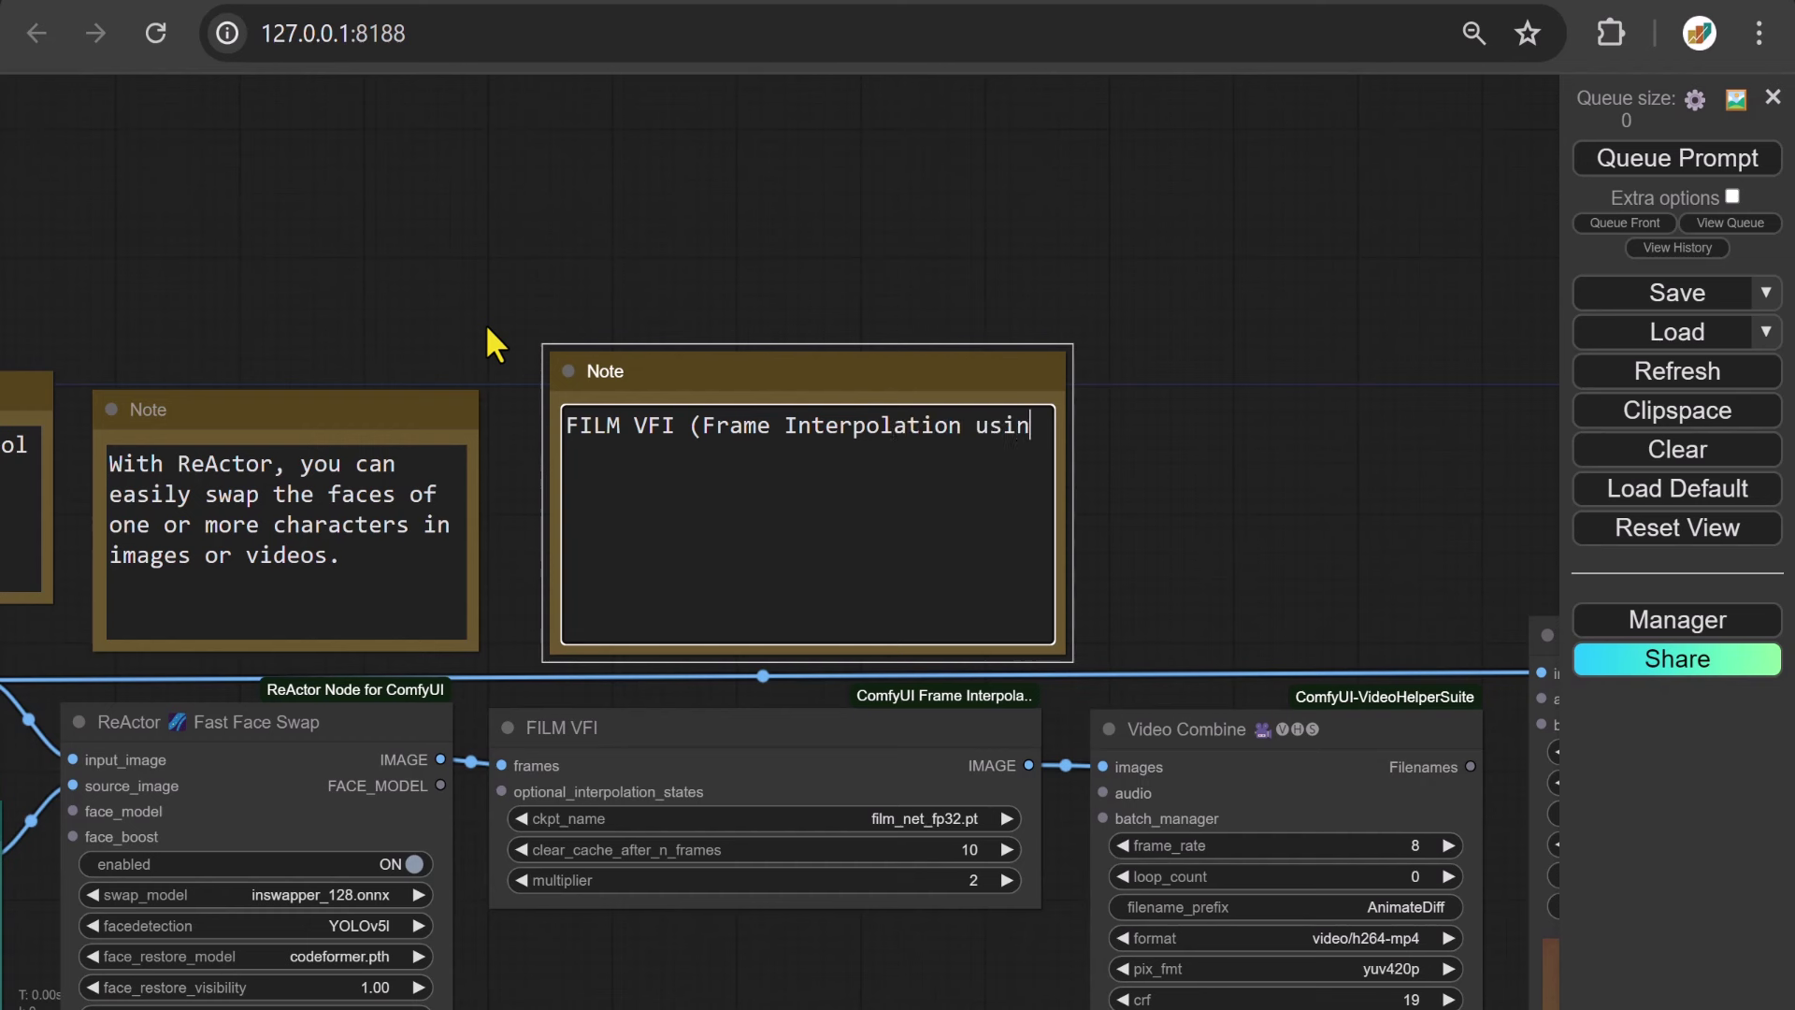
type("g Learned Motion")
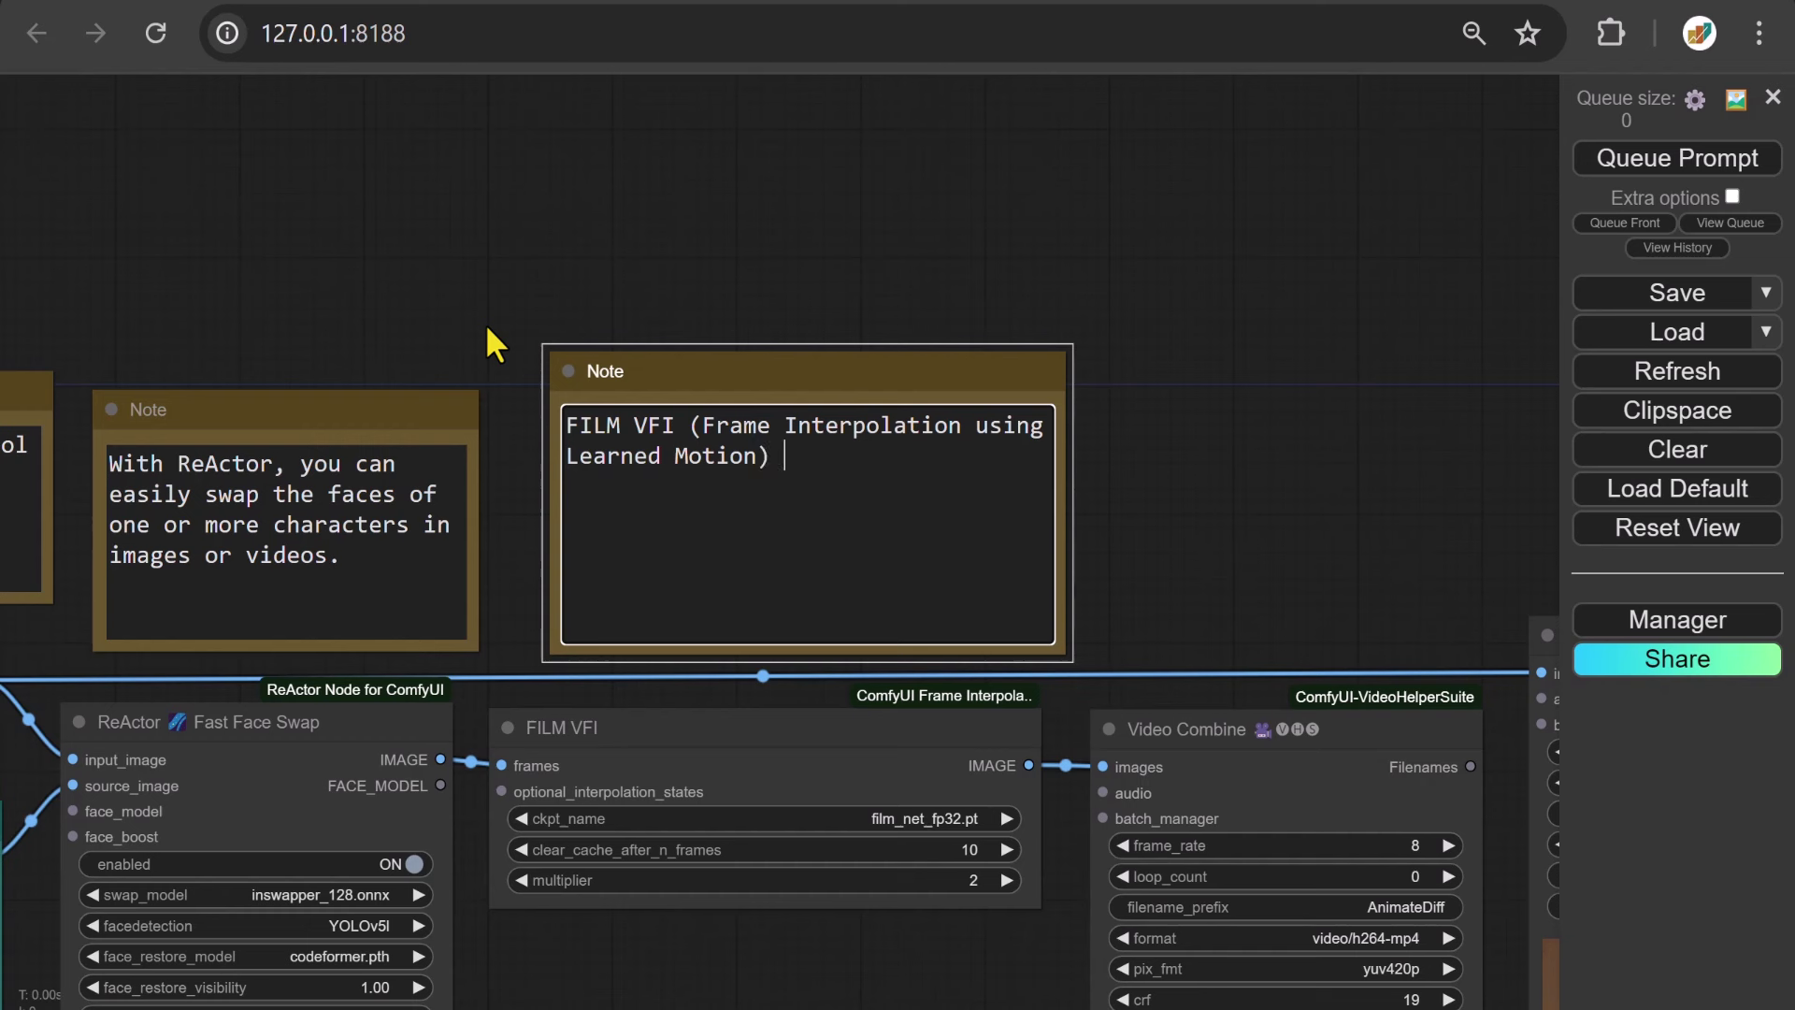
type(") generate in")
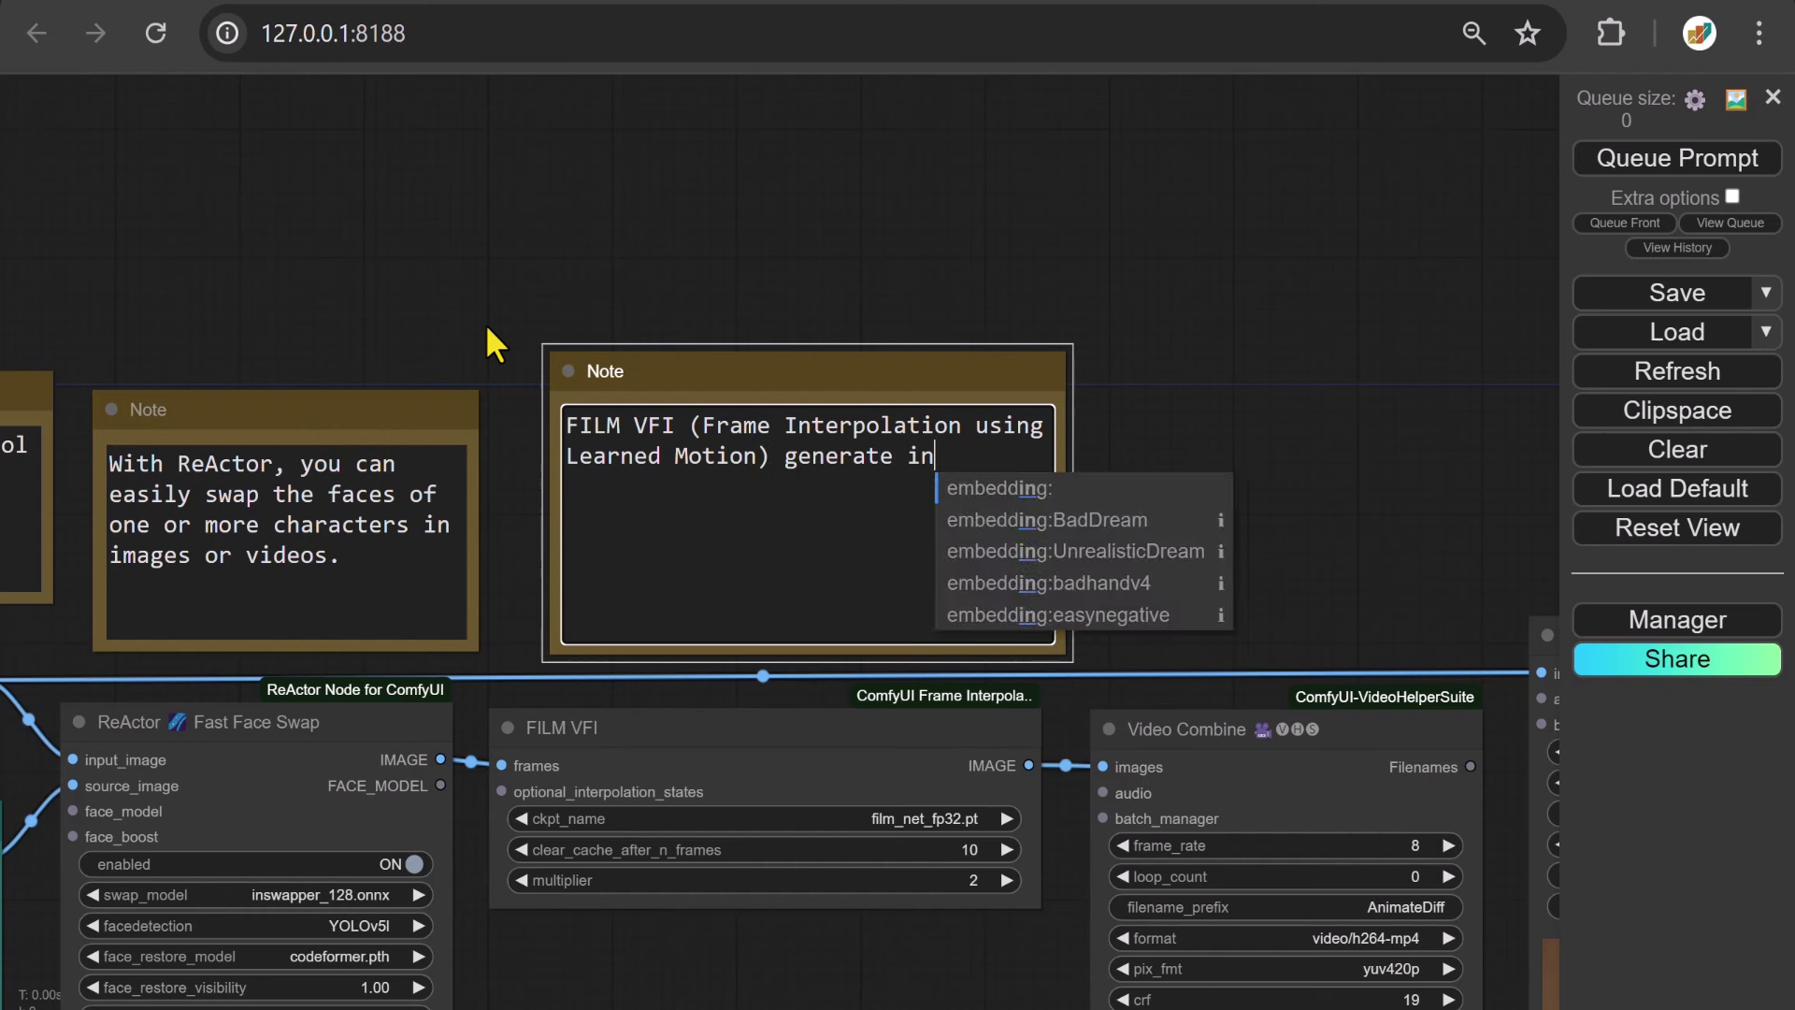
type("termediate")
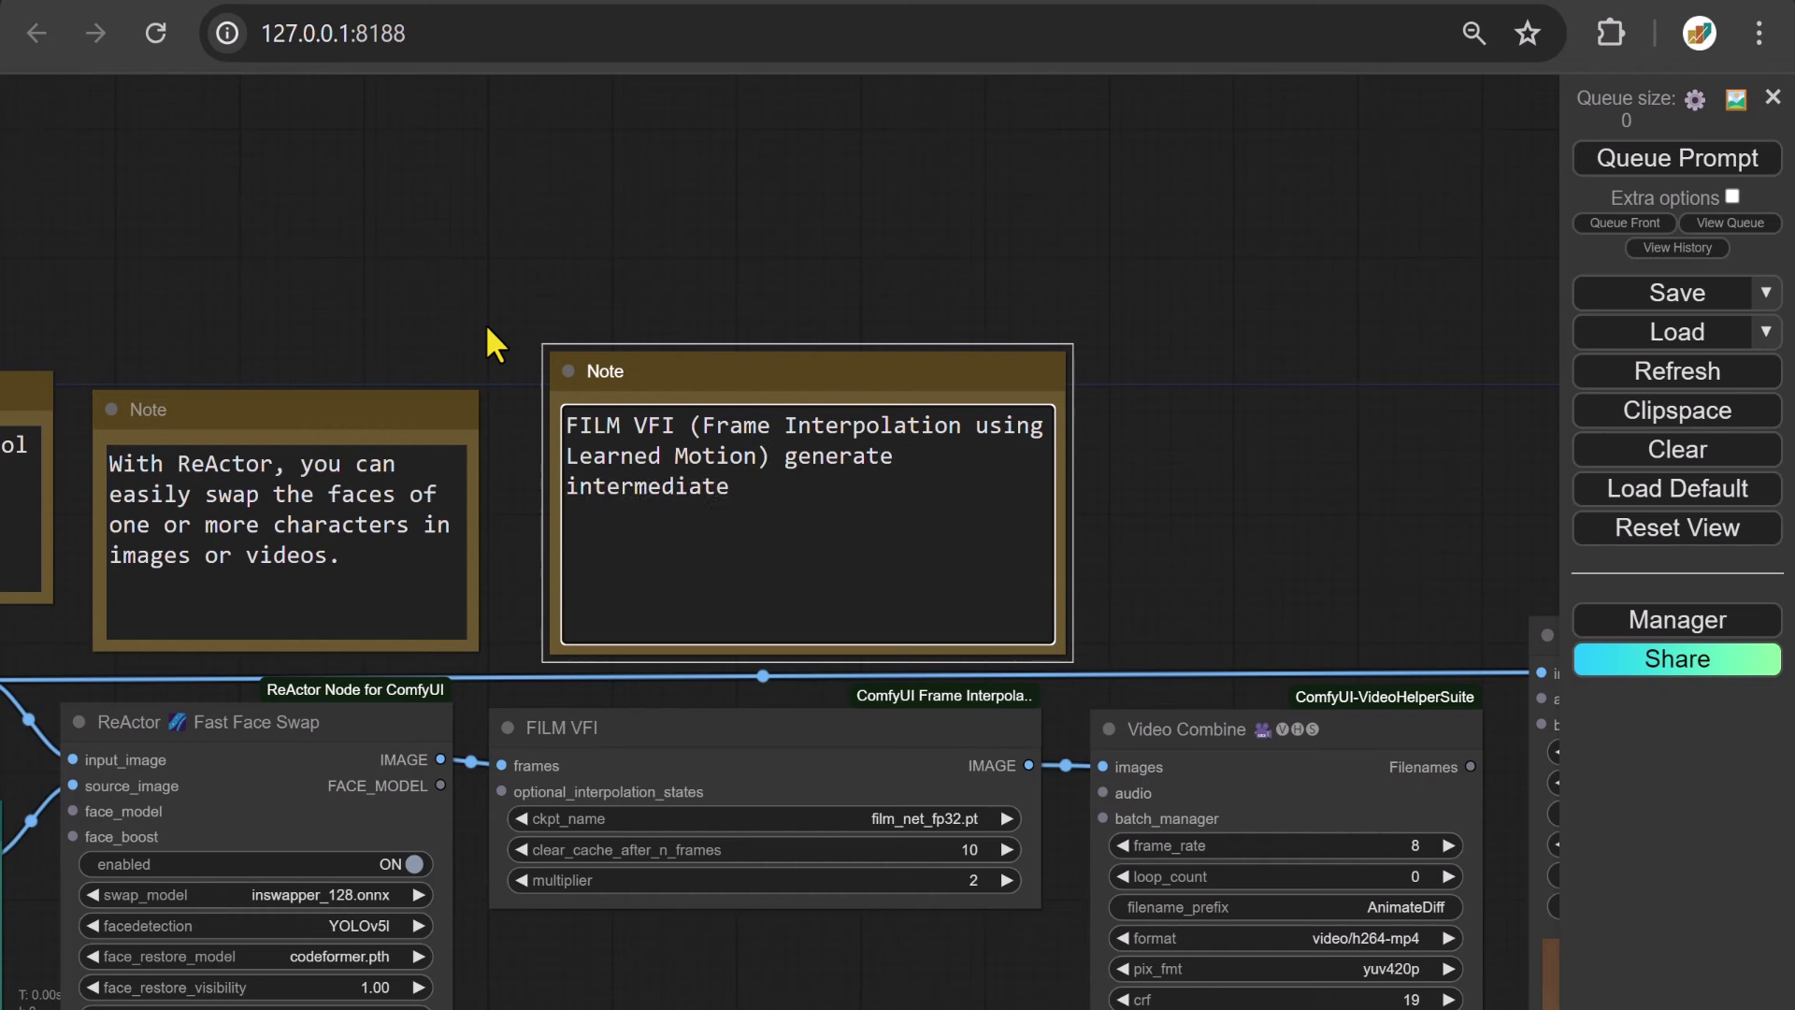
type(" frames betwee")
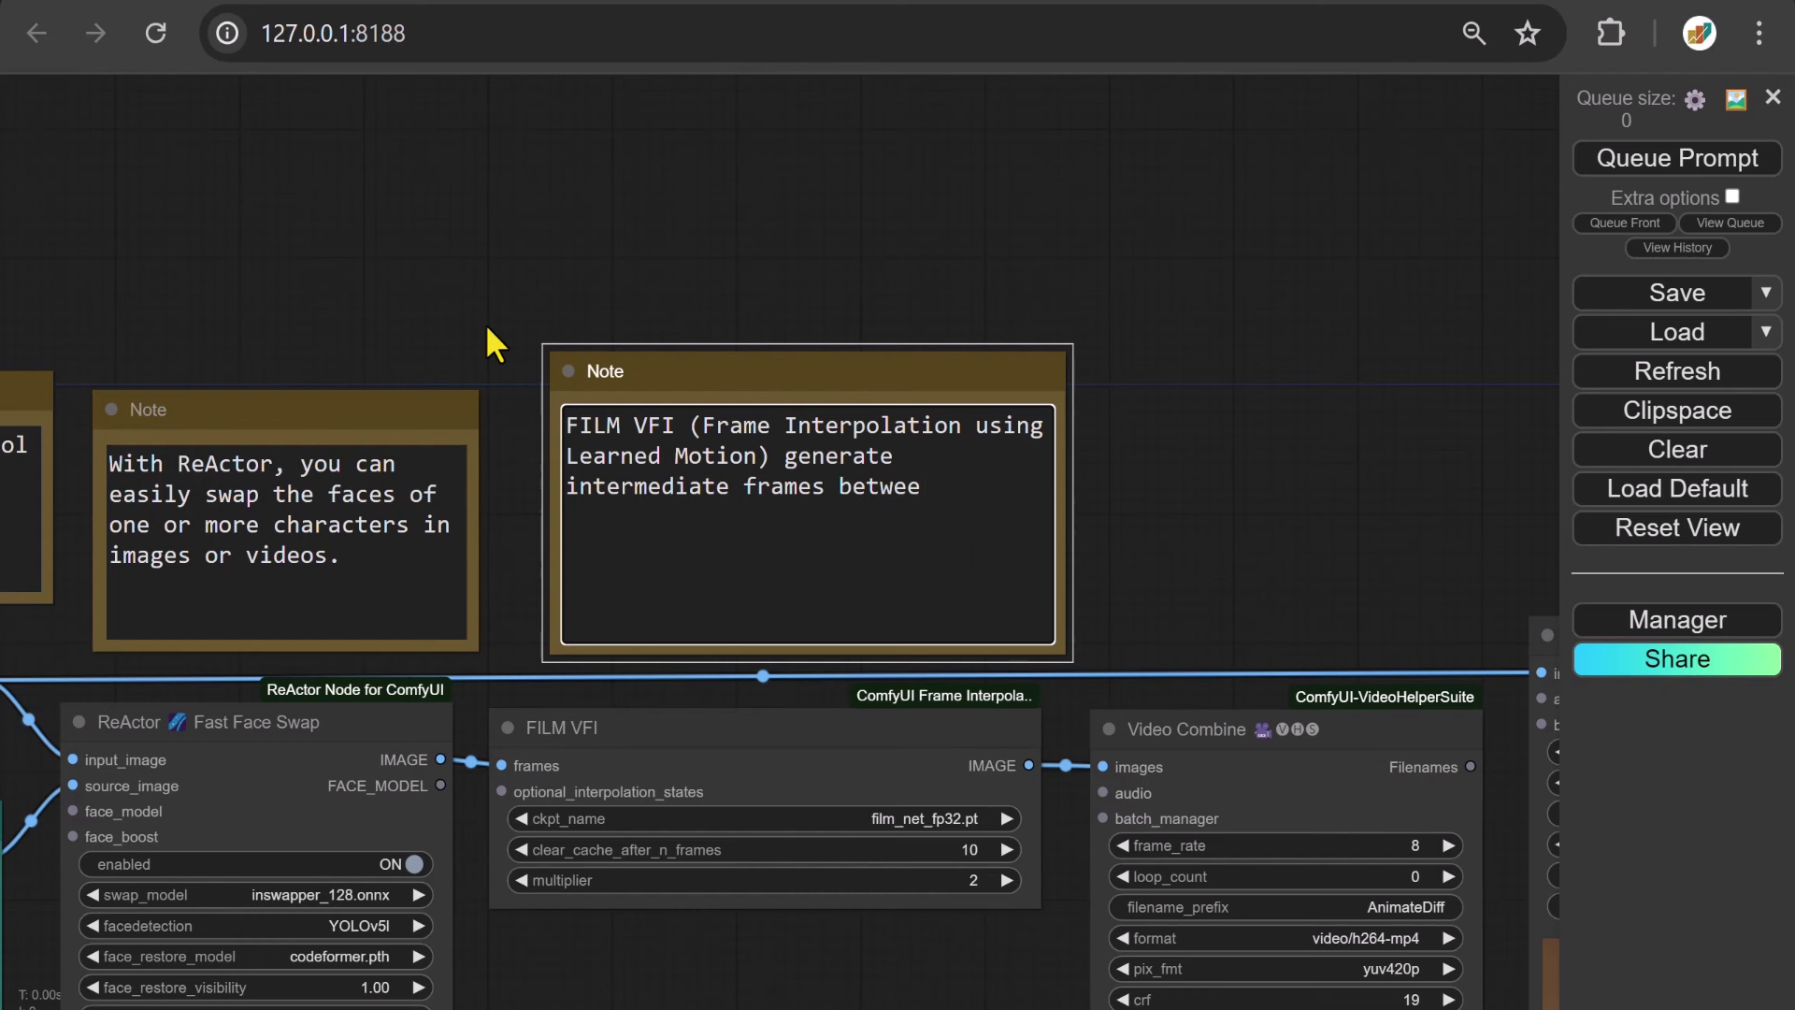
type("n images, effect")
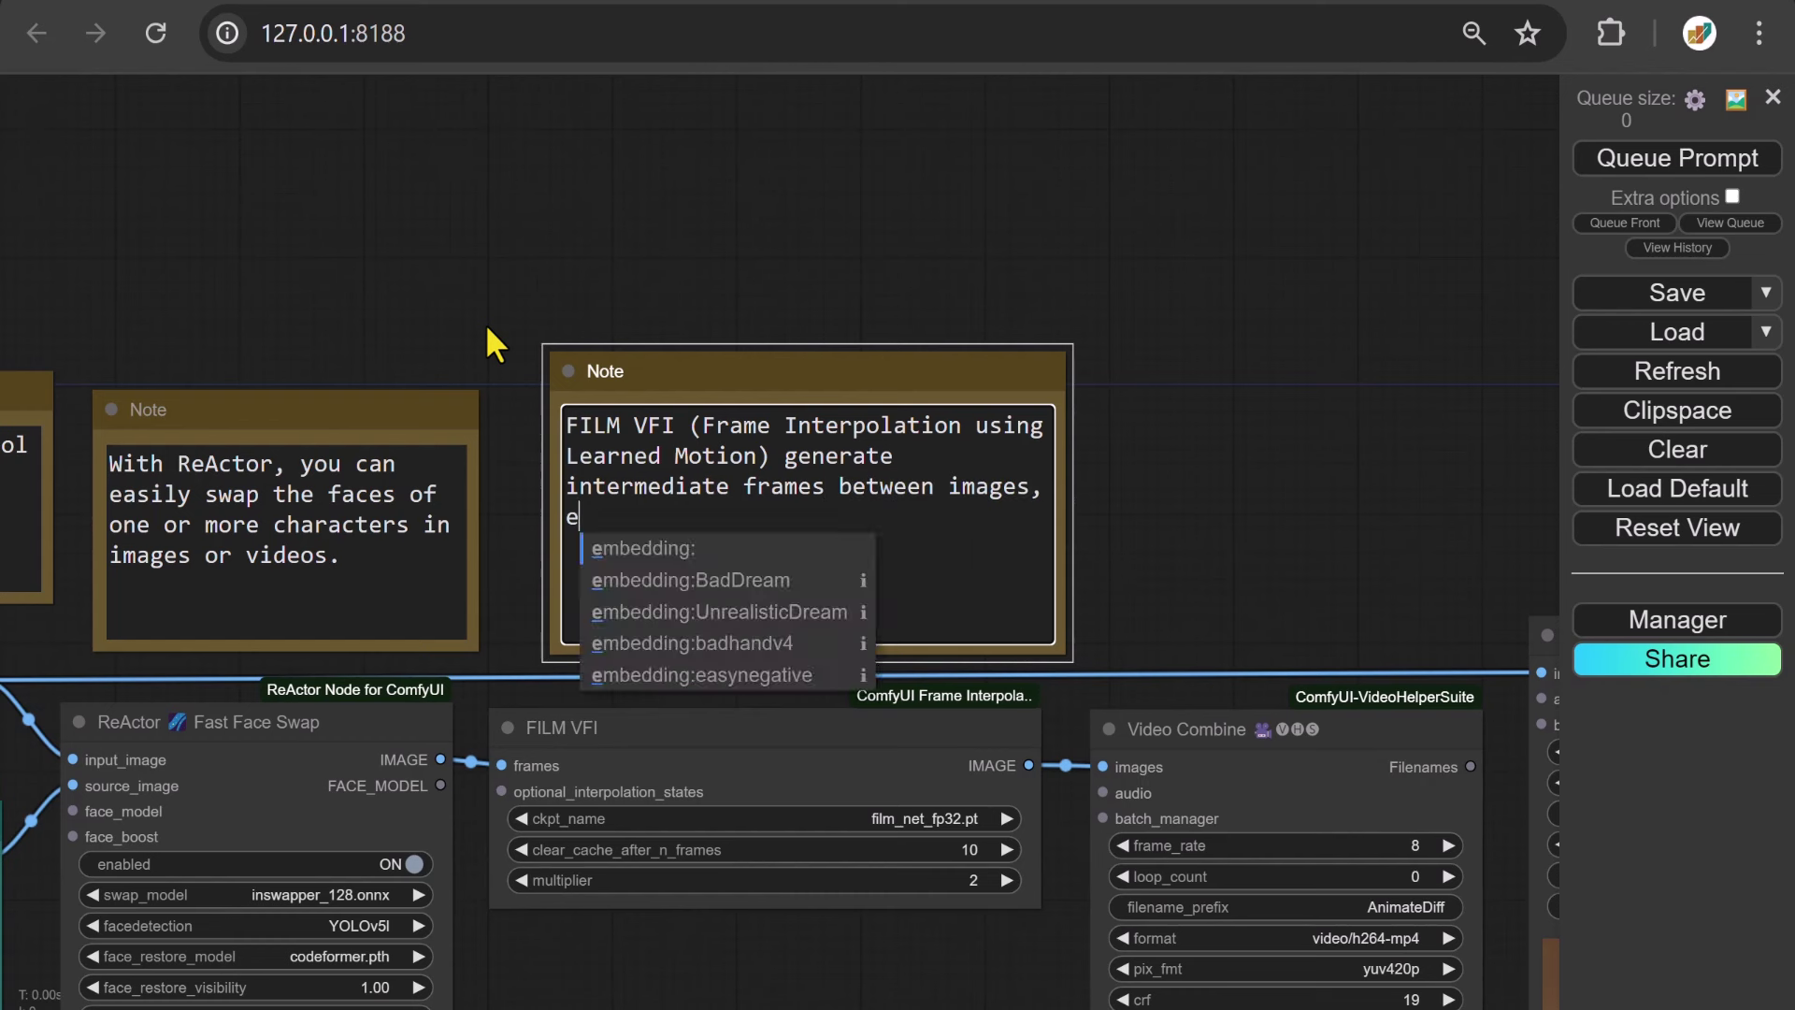
type("ively")
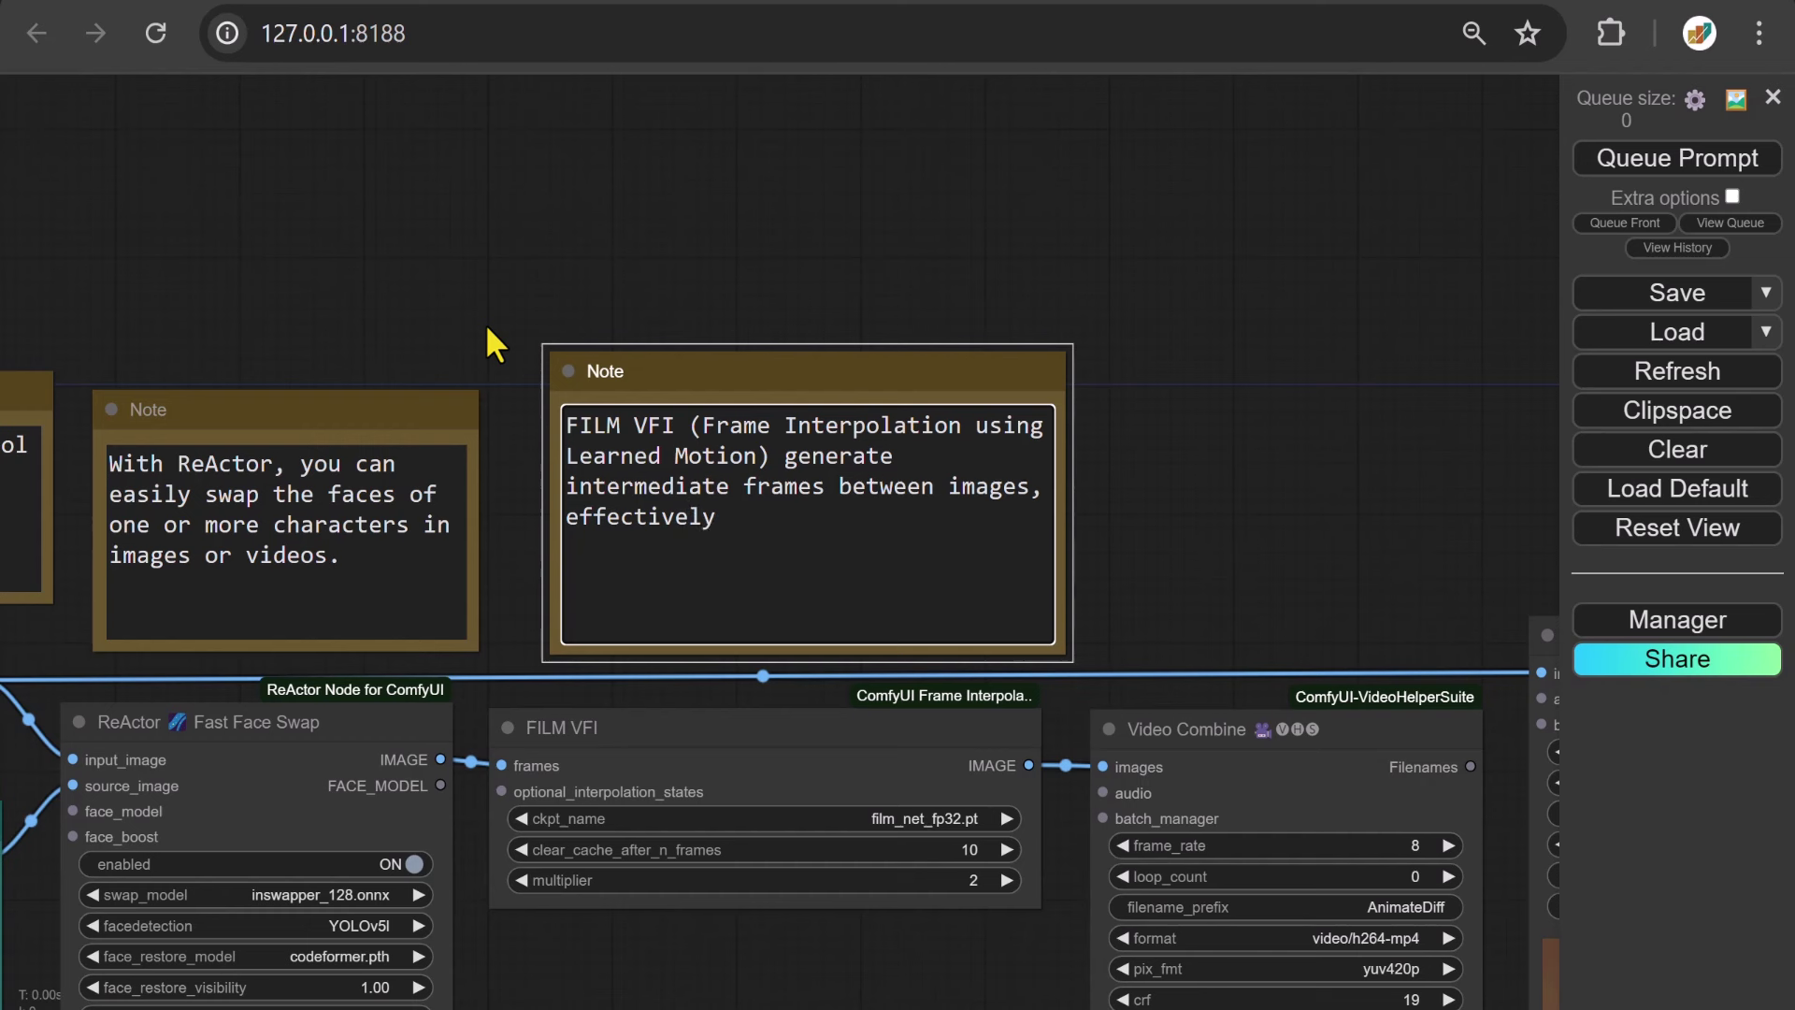
type(" creating")
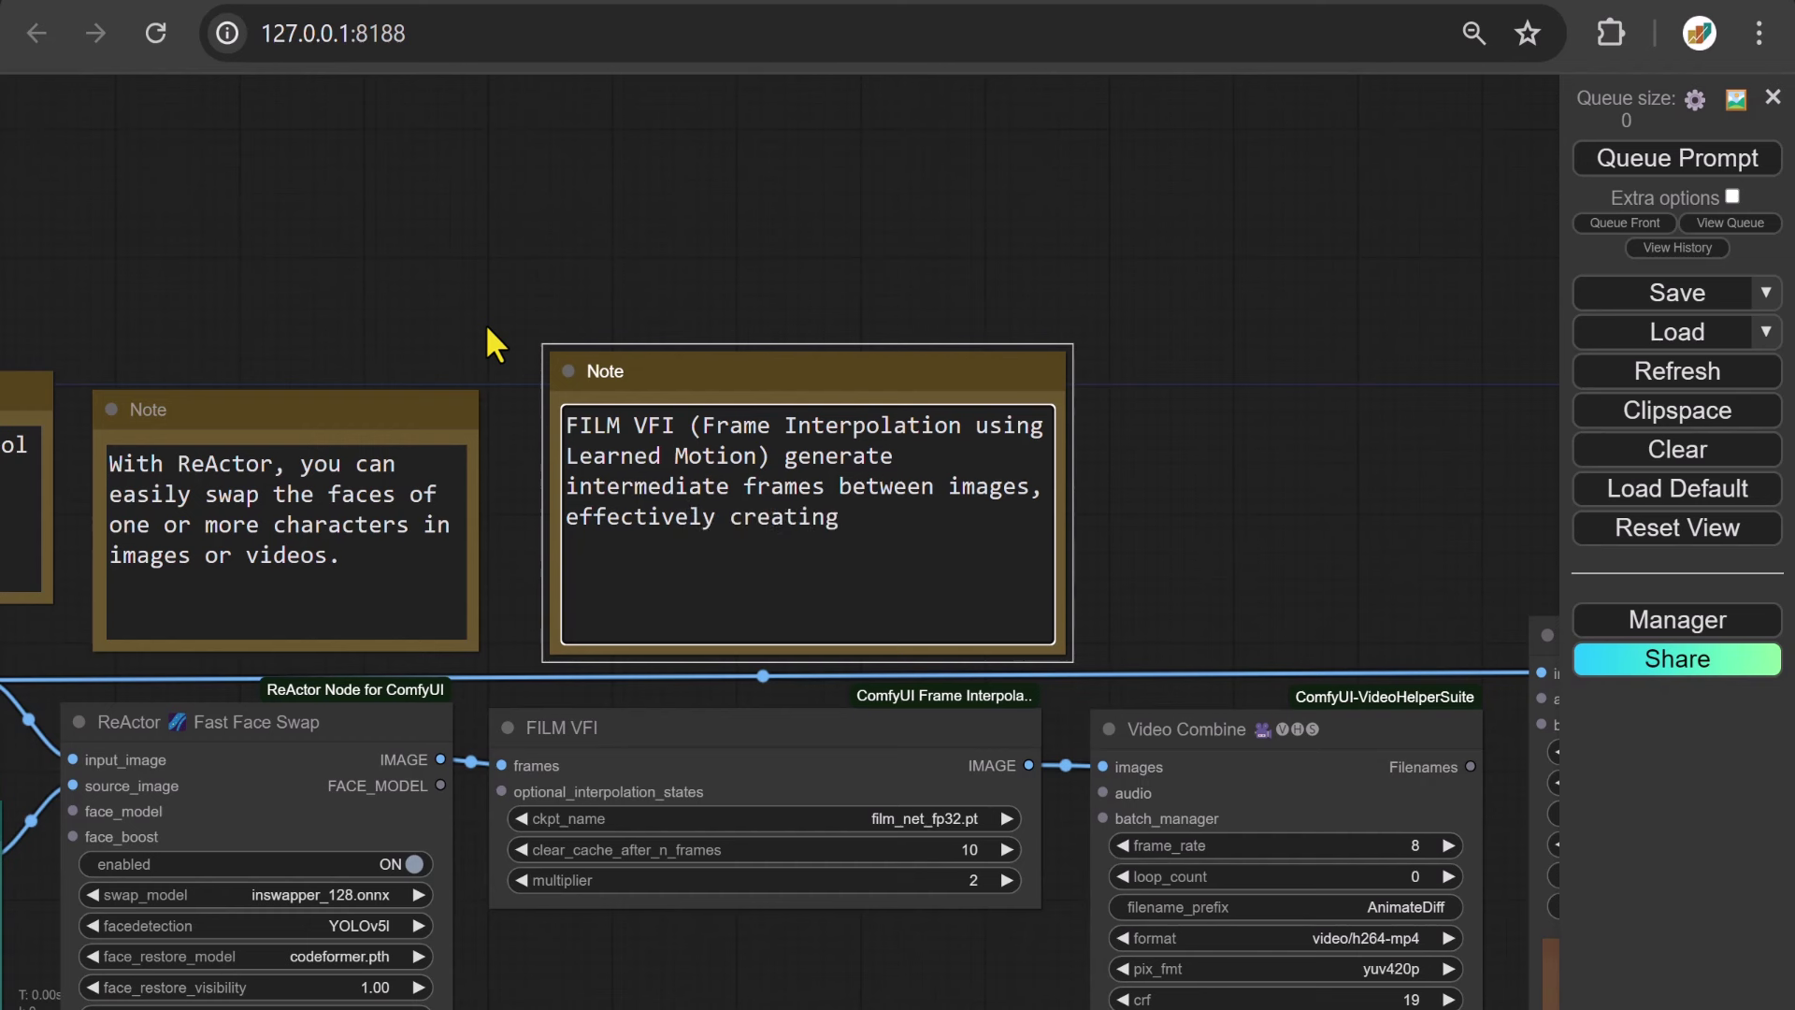